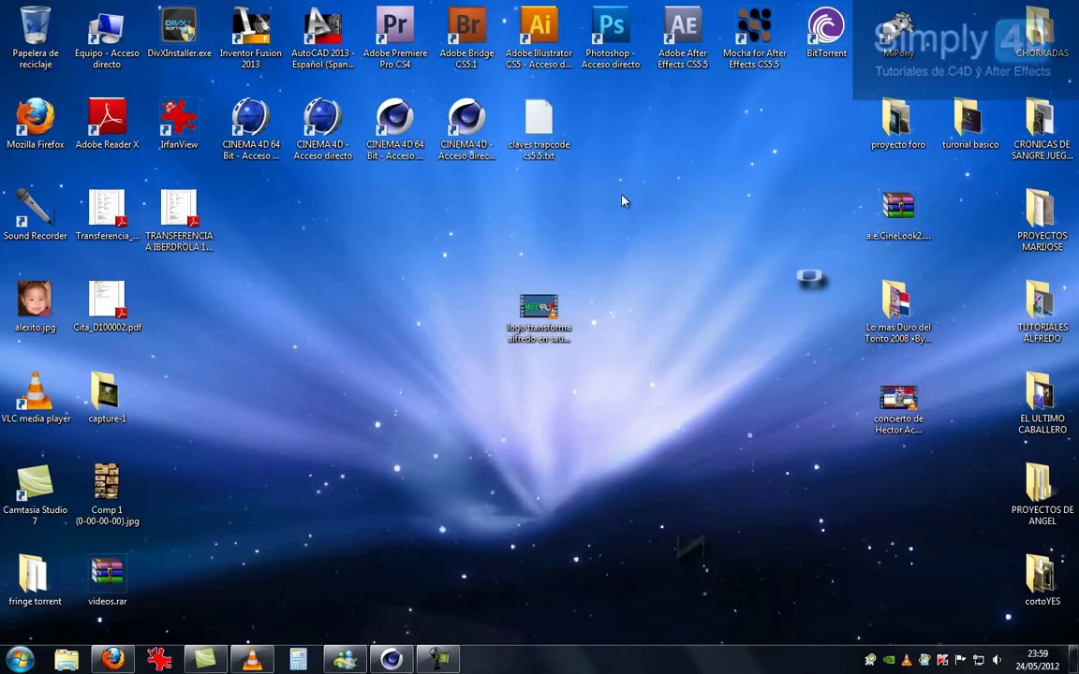
Open the 'logo transforma alfredo en saurus' example video from the desktop
click(551, 312)
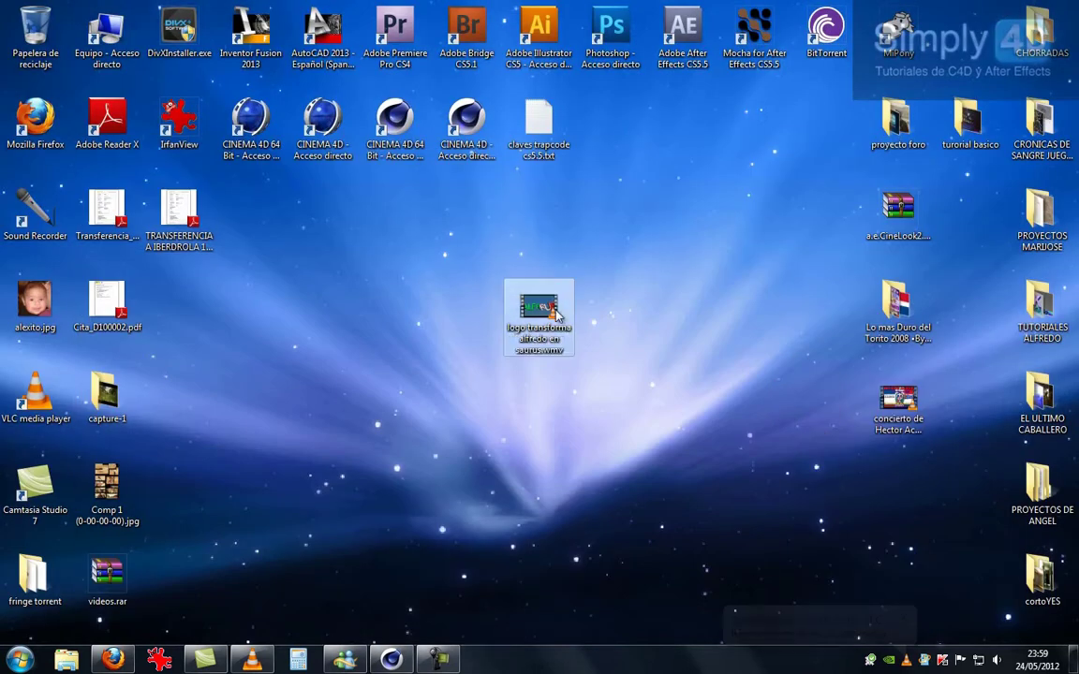
Watch the ALFREDO-to-SAURUS example clip in VLC, then pause it and quit VLC
click(253, 660)
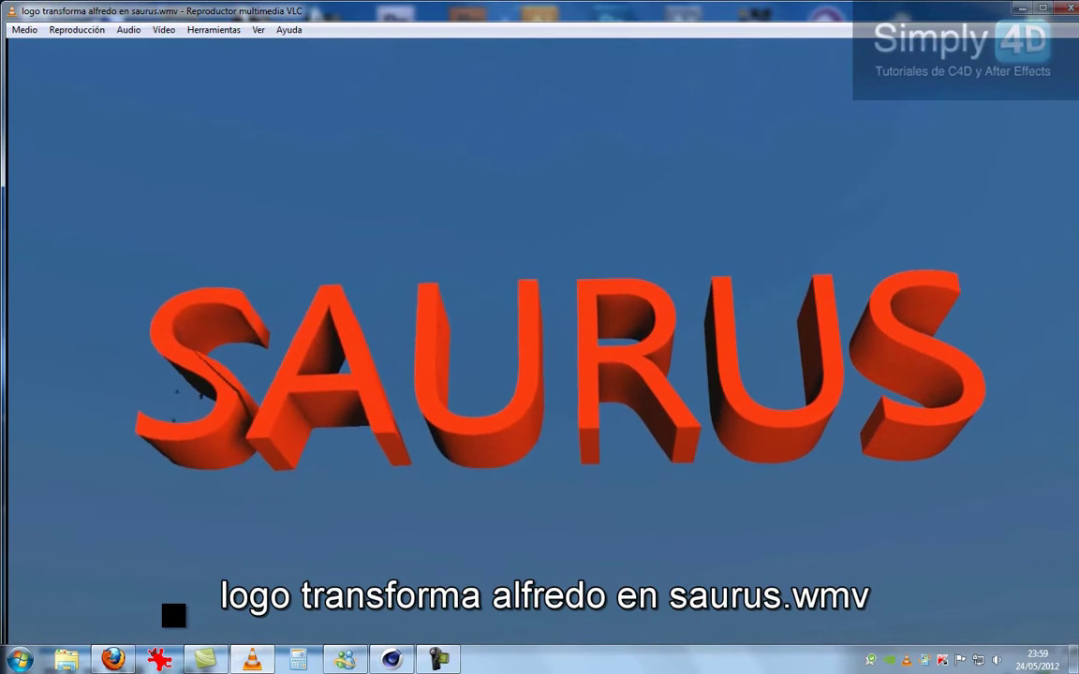
key(space)
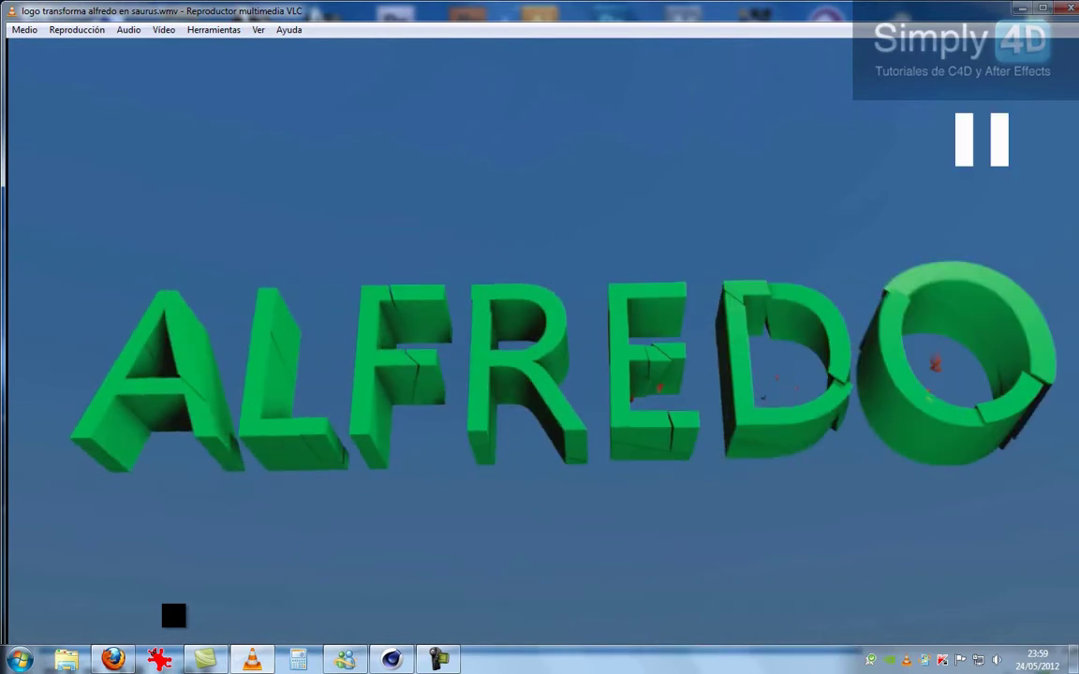
key(ctrl+q)
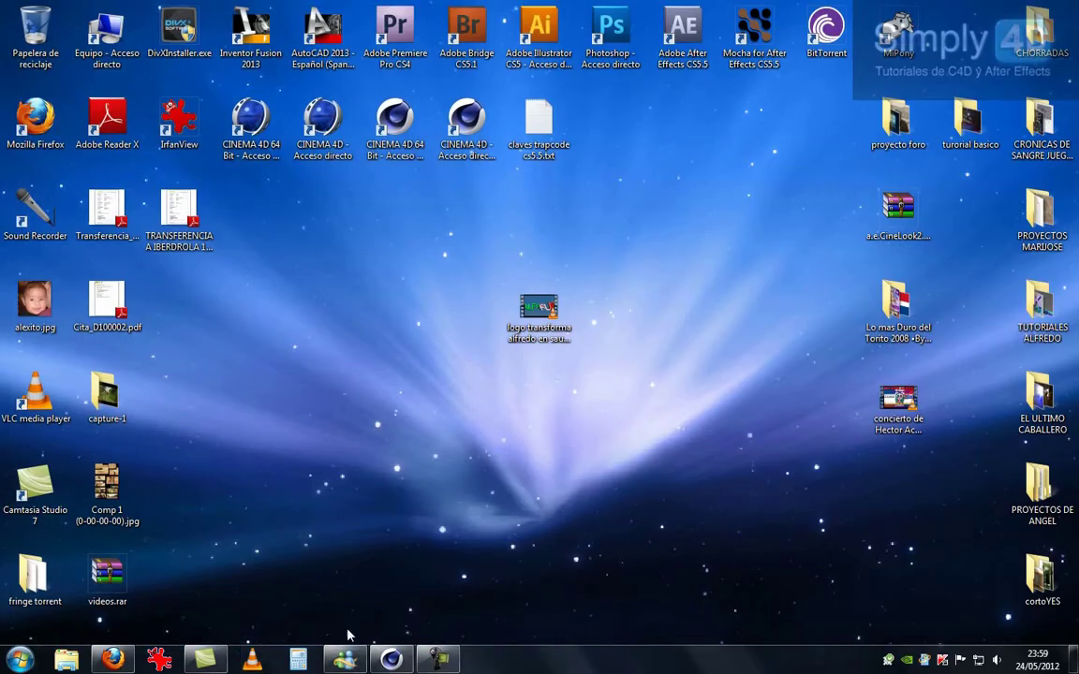
Back in Cinema 4D, add a Texto spline, face it head-on, and select its default text
click(392, 661)
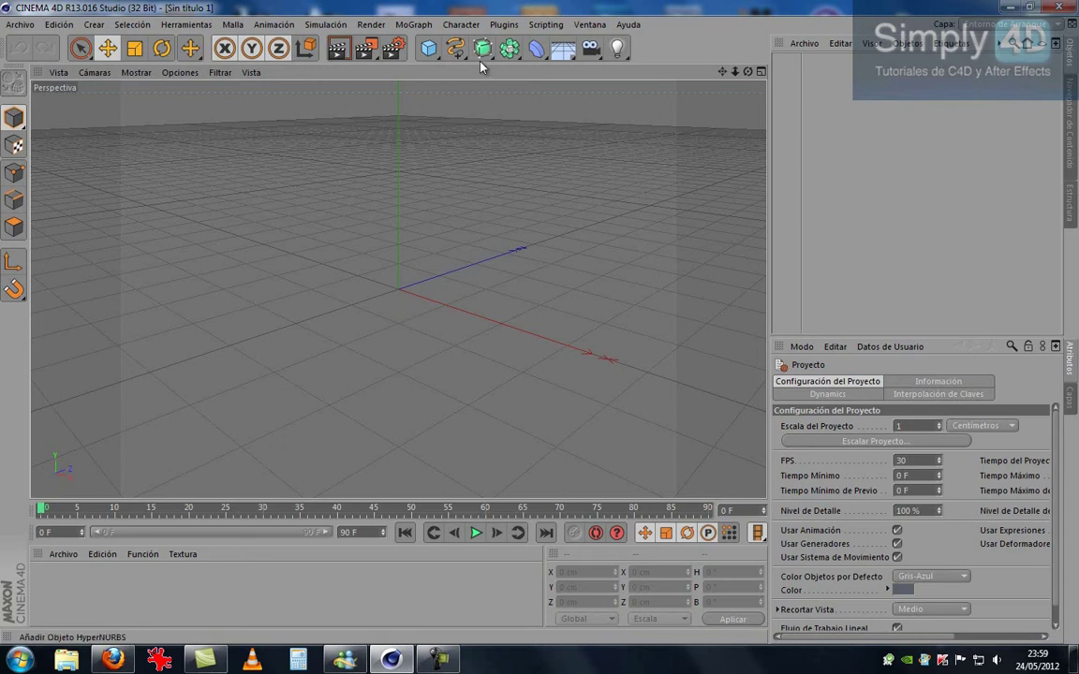
click(455, 48)
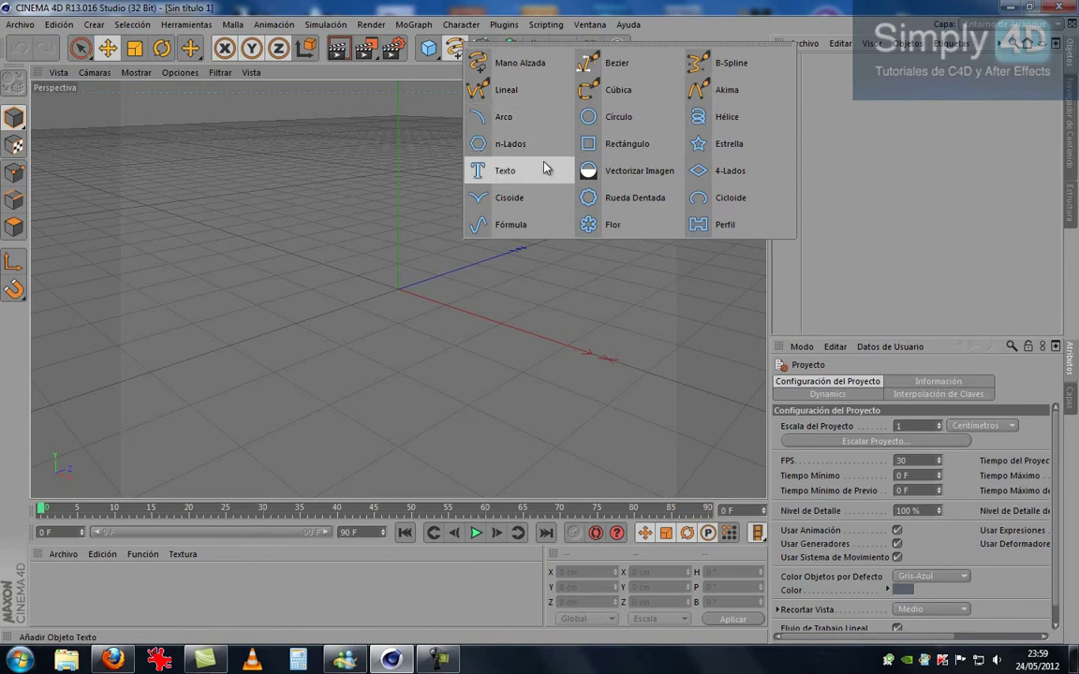
click(549, 171)
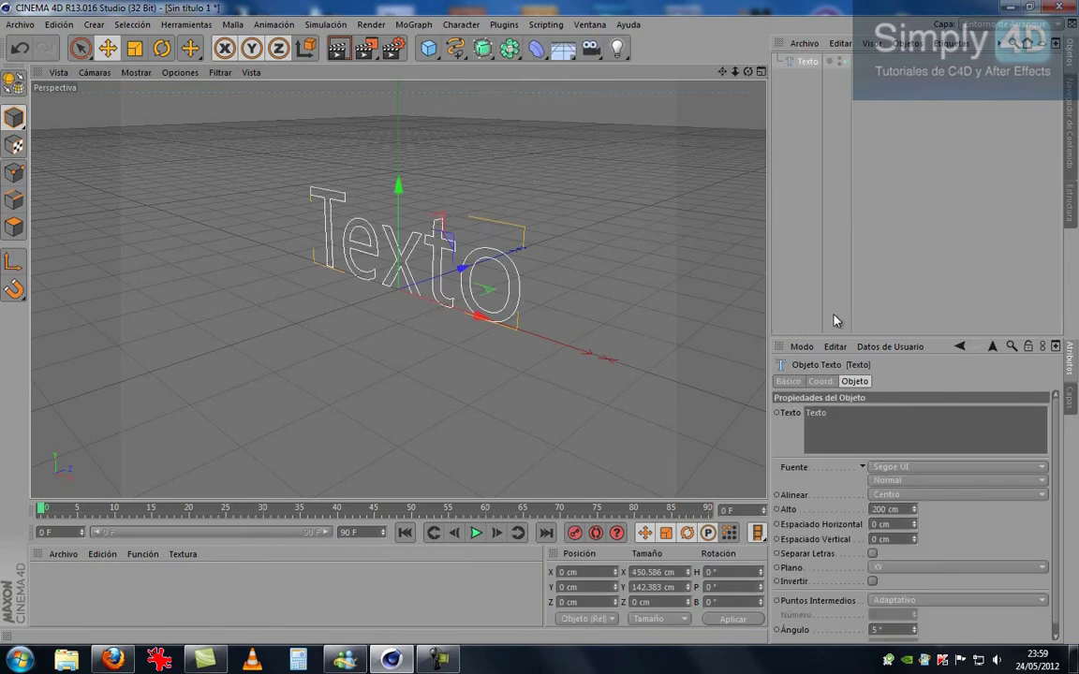
alt+drag(633, 263, 435, 265)
drag(825, 416, 780, 420)
text(SIMPLY4D)
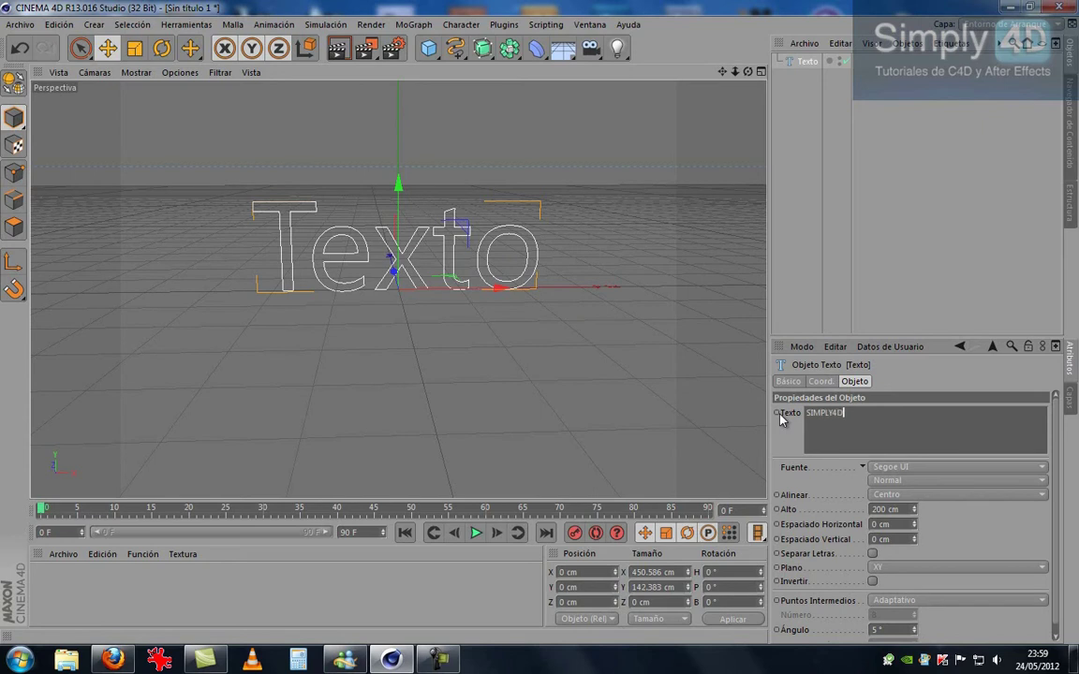
Apply SIMPLY4D, then duplicate the text object and change the copy to TURORIALES
click(899, 277)
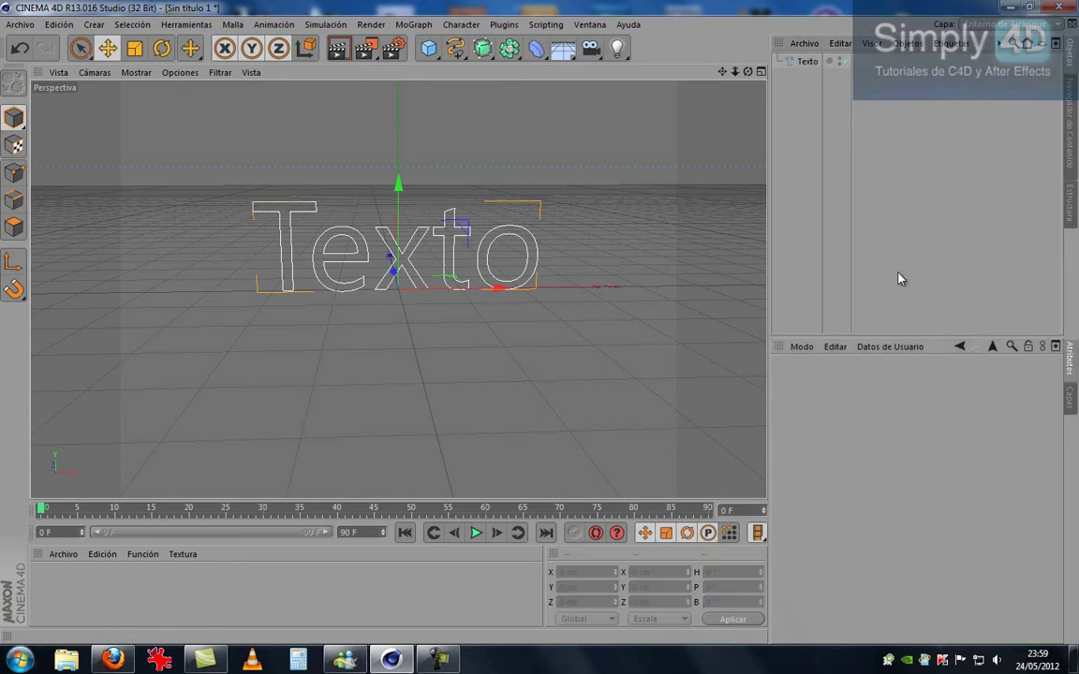
click(807, 62)
key(ctrl+c)
key(ctrl+v)
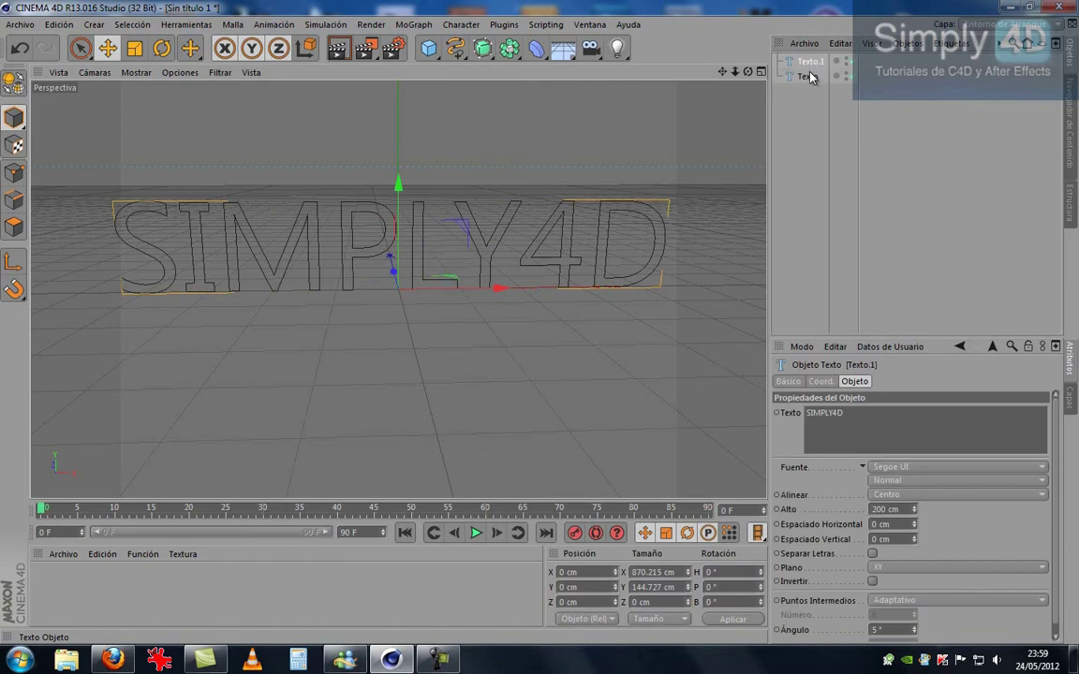
double_click(861, 423)
key(BackSpace)
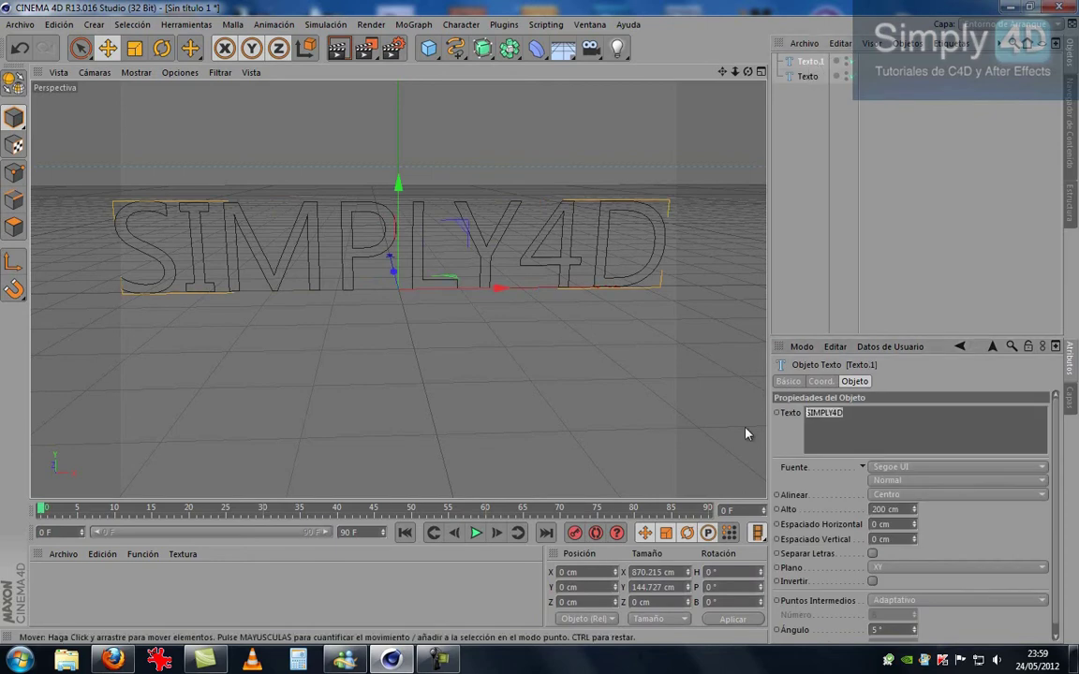
text(TURORIALES)
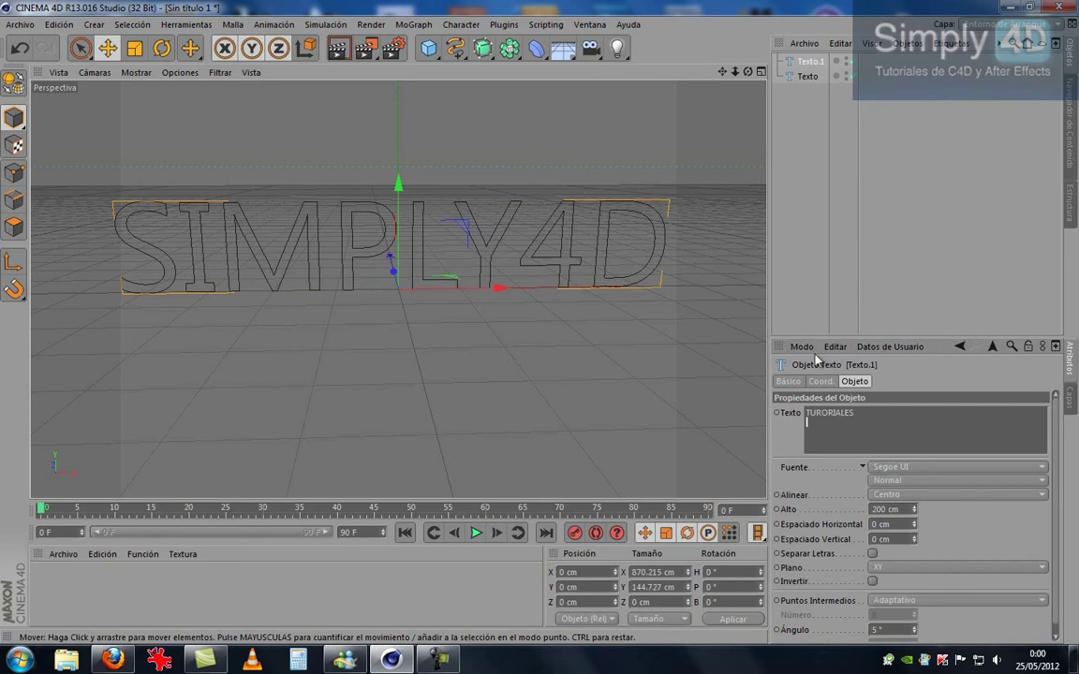
click(808, 280)
Shorten the duplicate's text to TURORIAL
scroll(663, 242, down, 1)
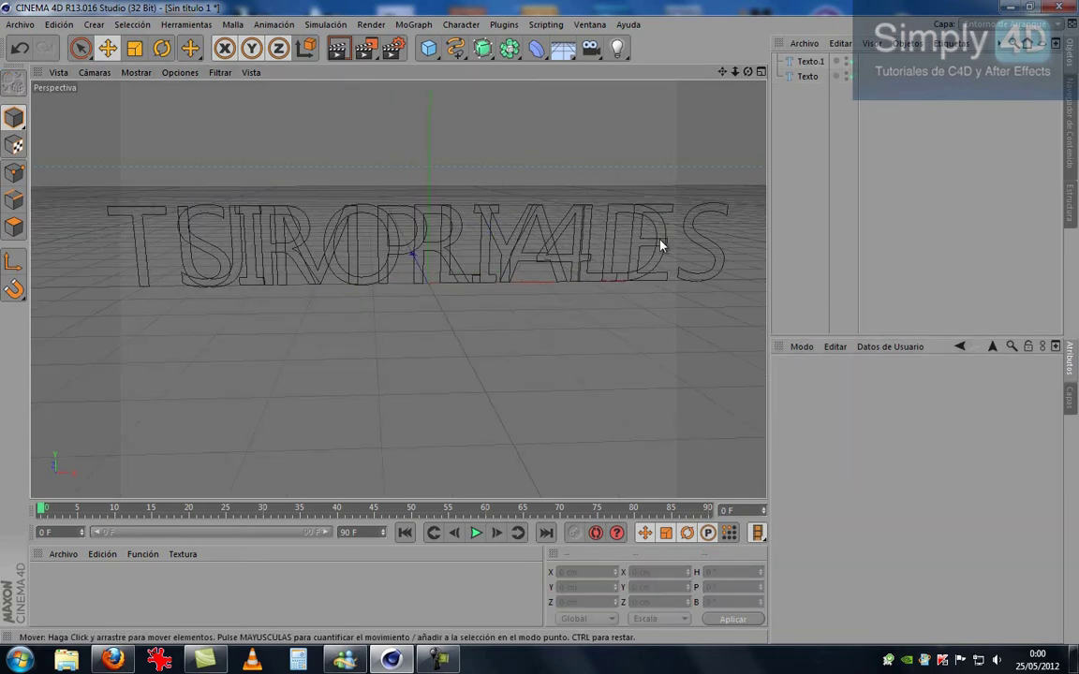
mouse_move(510, 266)
alt+mouse_down()
mouse_move(542, 257)
mouse_move(530, 249)
alt+mouse_up()
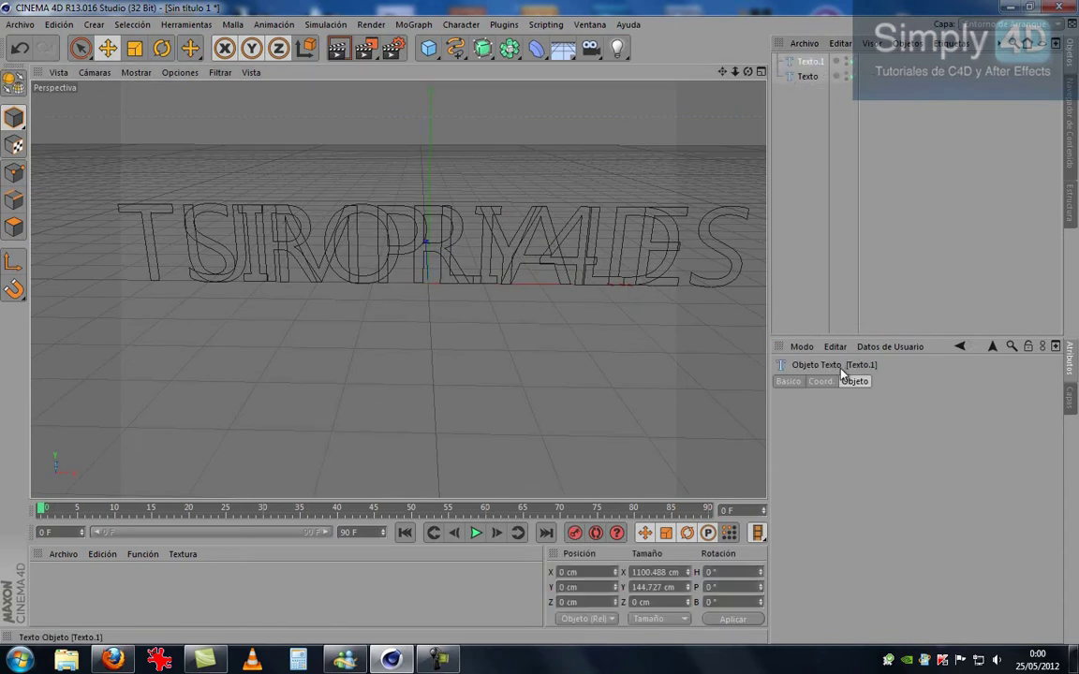
click(810, 61)
click(866, 413)
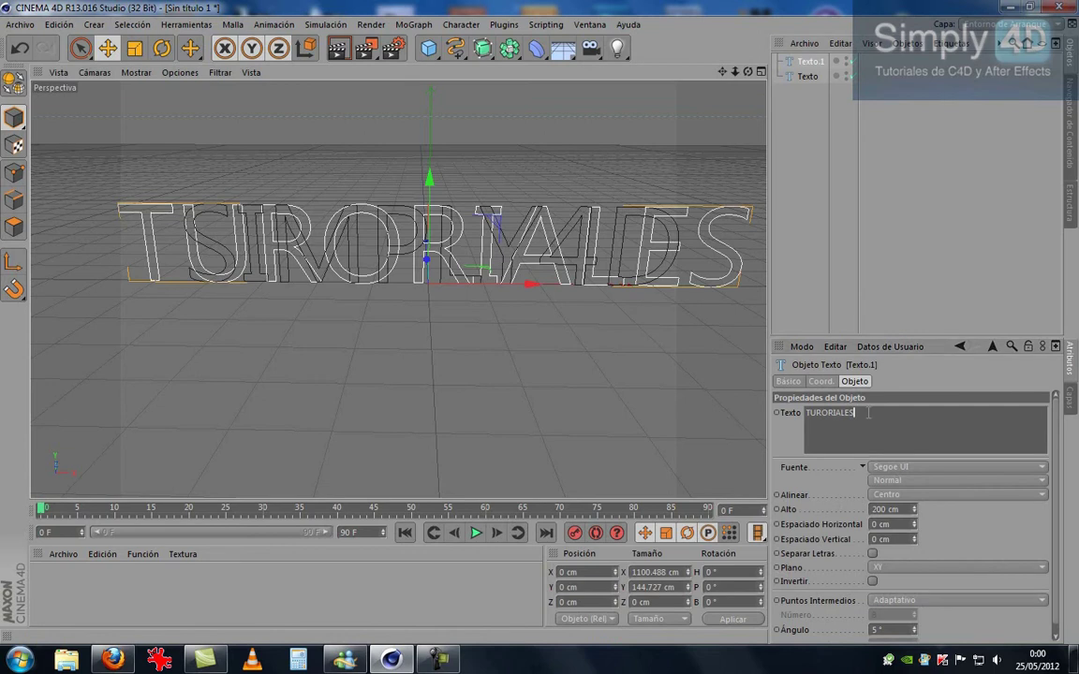
click(932, 376)
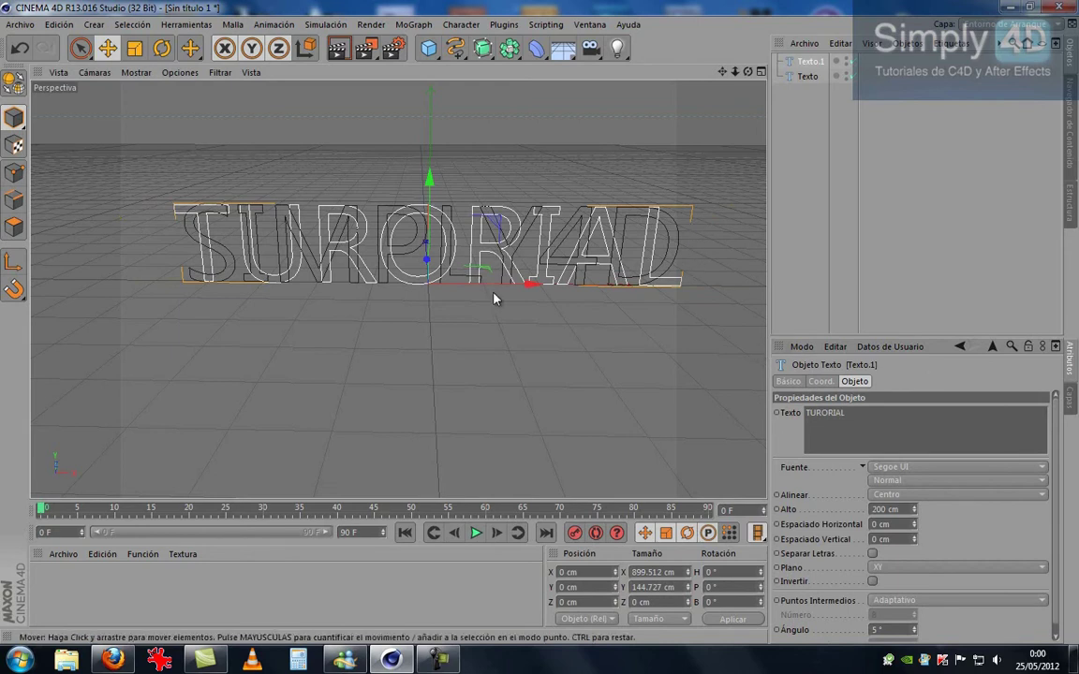
Move TURORIAL back to 292.194 cm on Z and name the objects TURORIAL and SIMPLY4D
mouse_move(478, 268)
alt+mouse_down()
mouse_move(315, 265)
mouse_move(178, 234)
alt+mouse_up()
alt+drag(627, 171, 389, 194)
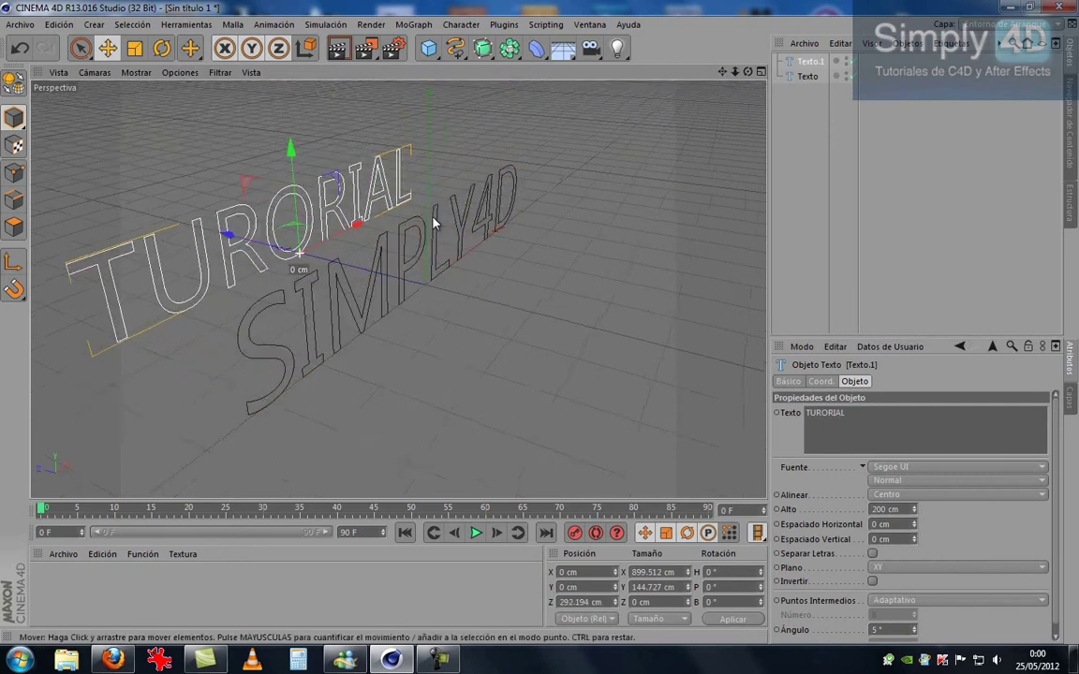
text(TURORIAL)
key(Return)
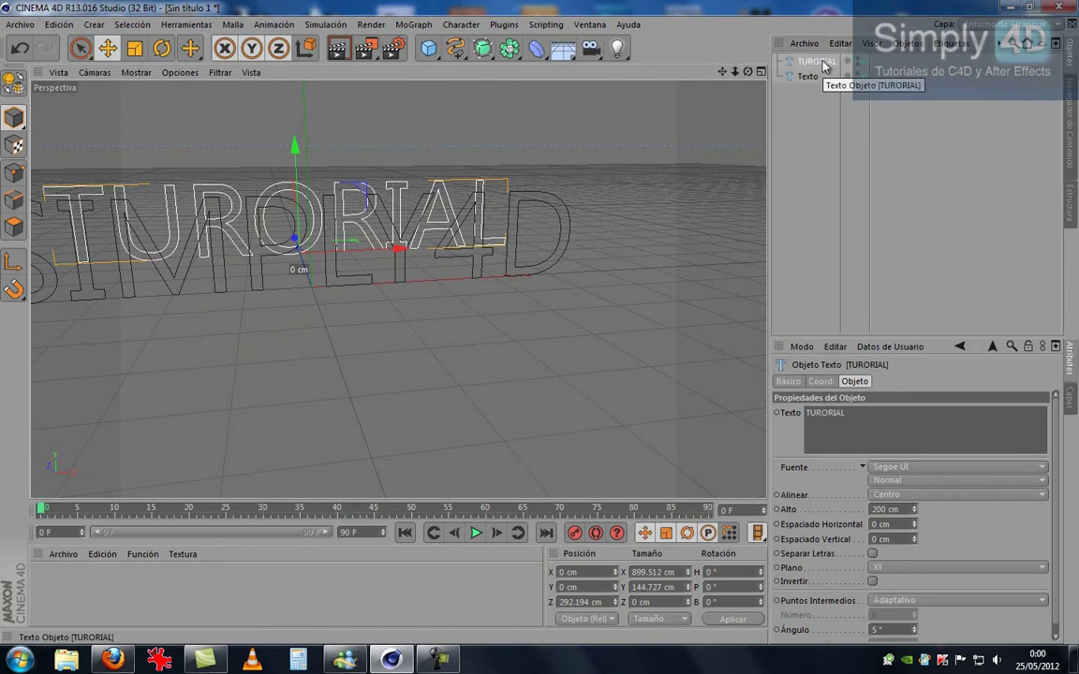
double_click(810, 76)
text(SIMPLY4D)
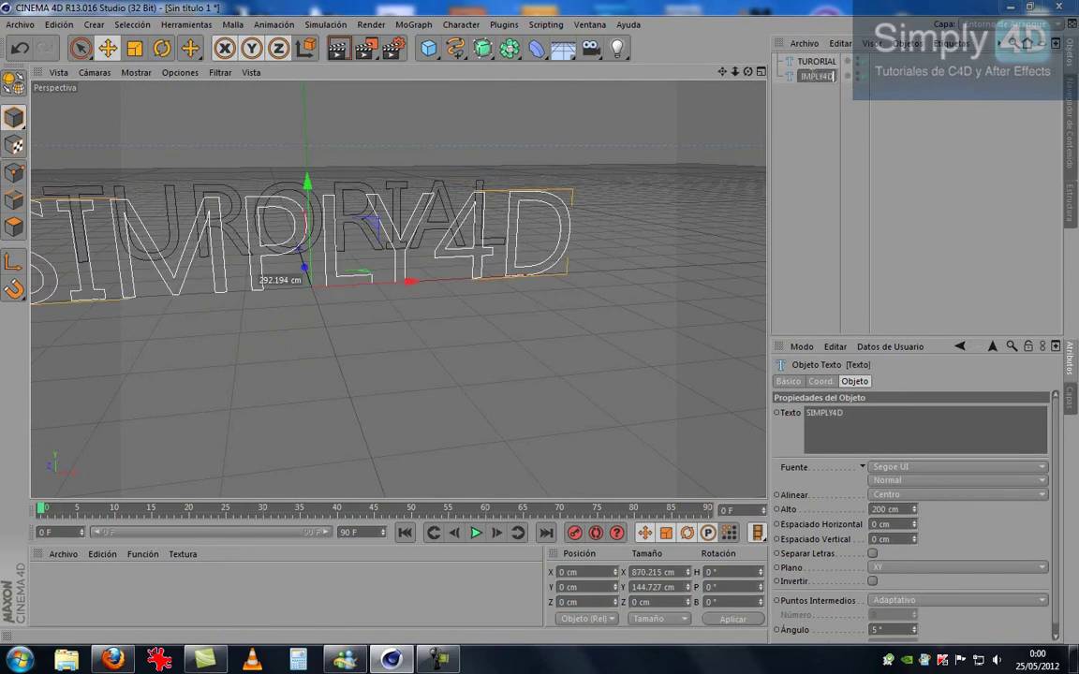
key(Return)
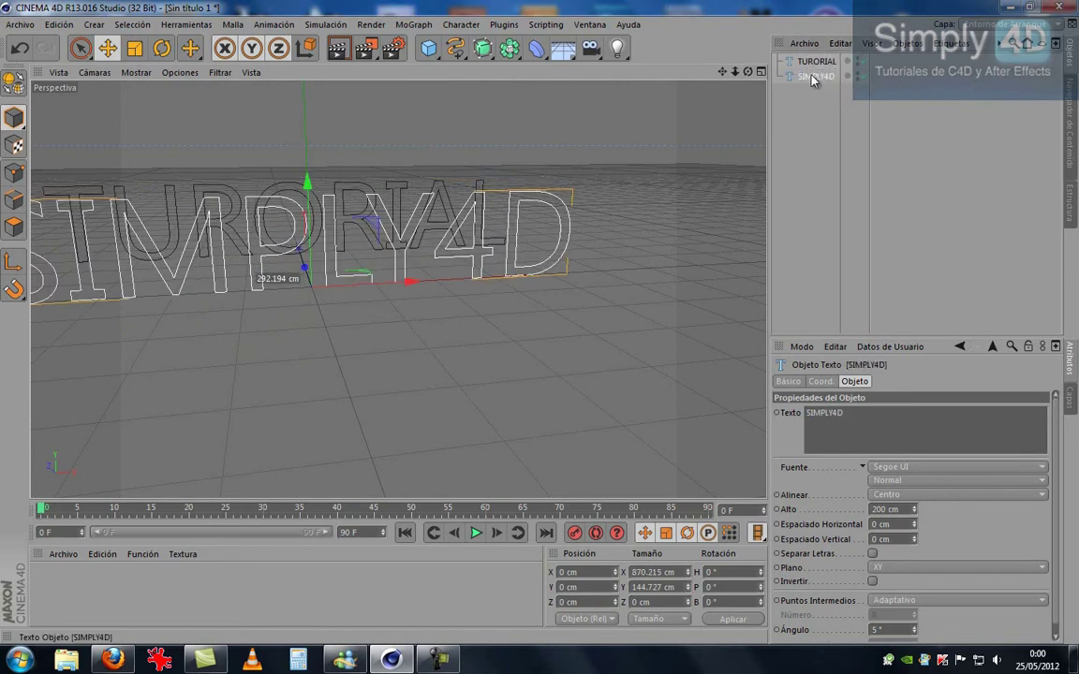
Add two Extrude NURBS and place each text spline inside its own one
click(511, 51)
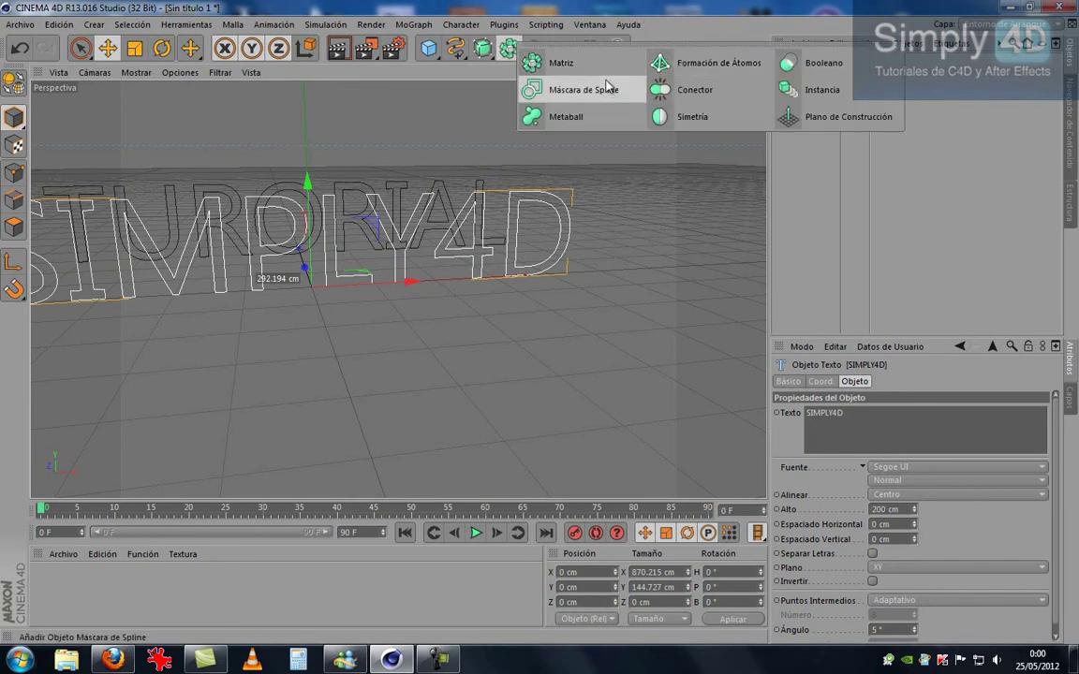
click(482, 48)
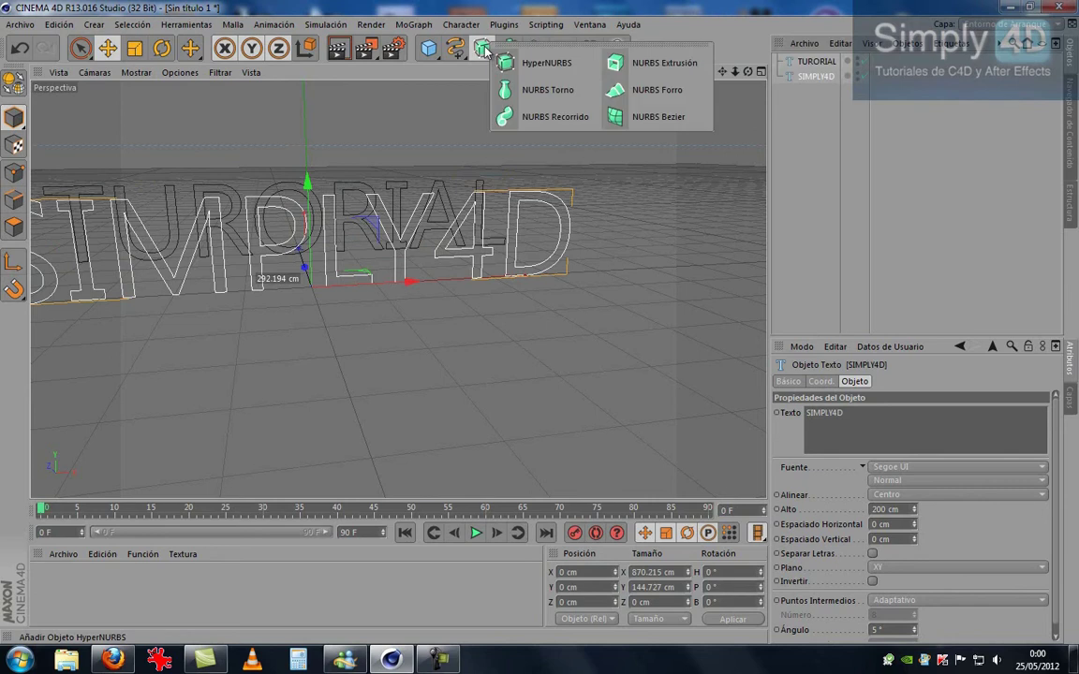
click(674, 63)
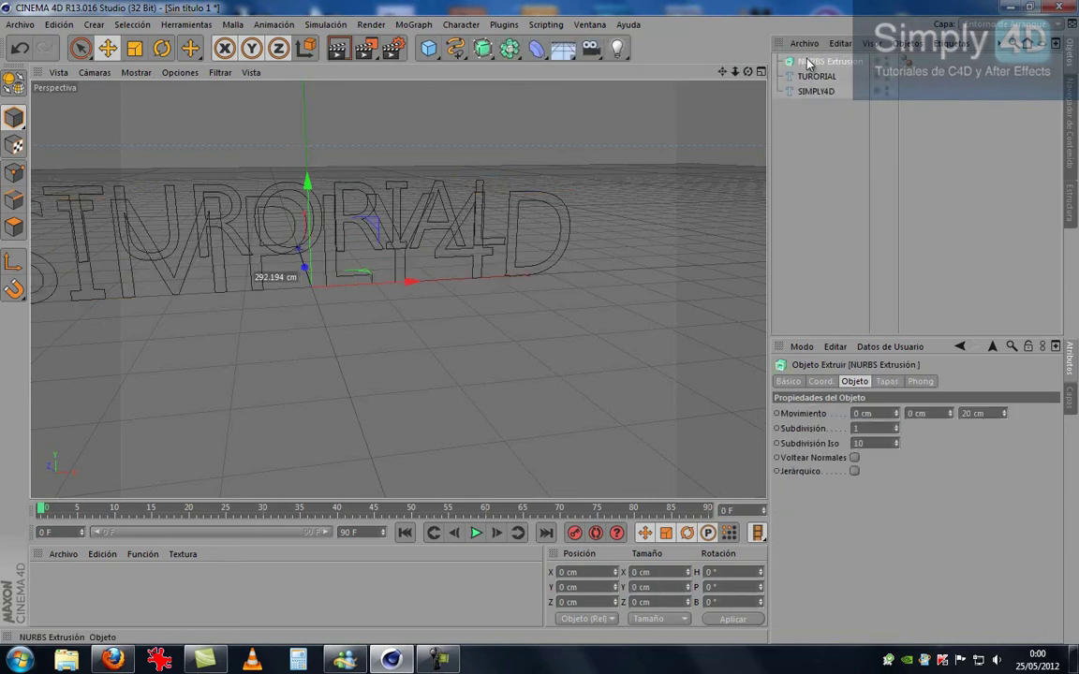
key(ctrl+c)
key(ctrl+v)
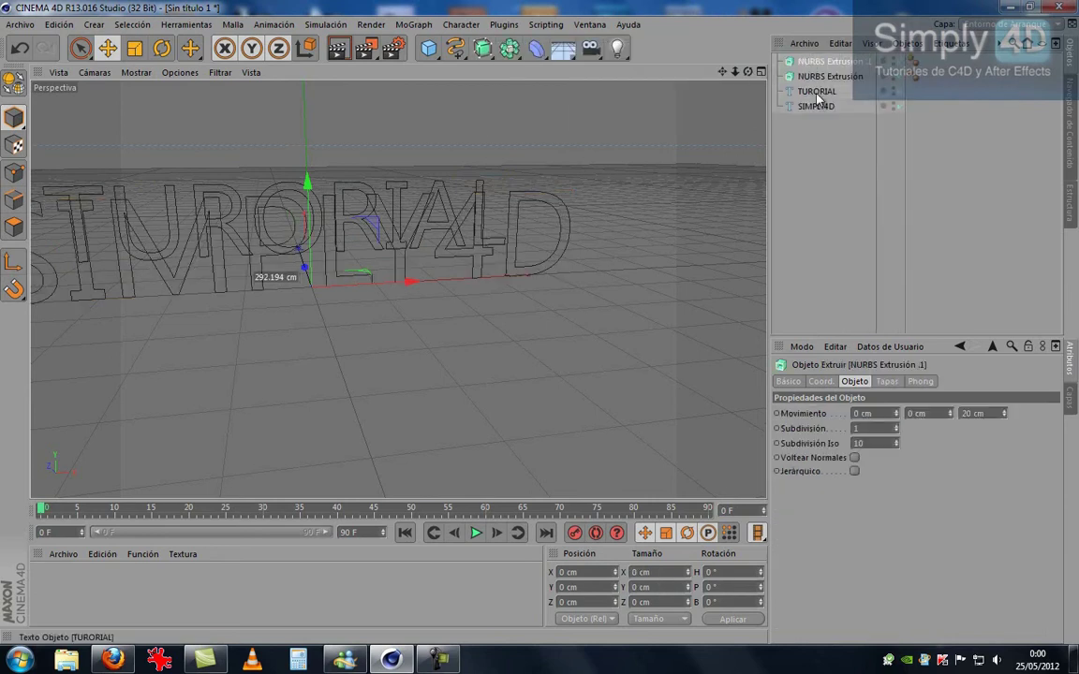
mouse_move(816, 91)
mouse_down()
mouse_move(825, 62)
mouse_move(823, 93)
mouse_up()
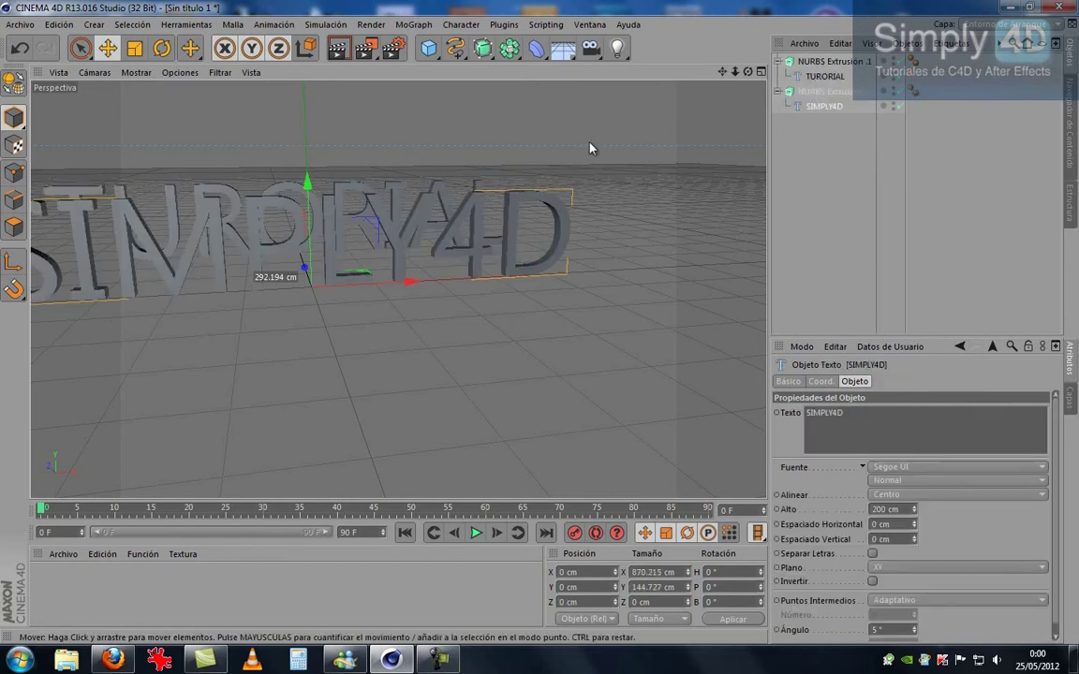
alt+drag(421, 238, 600, 161)
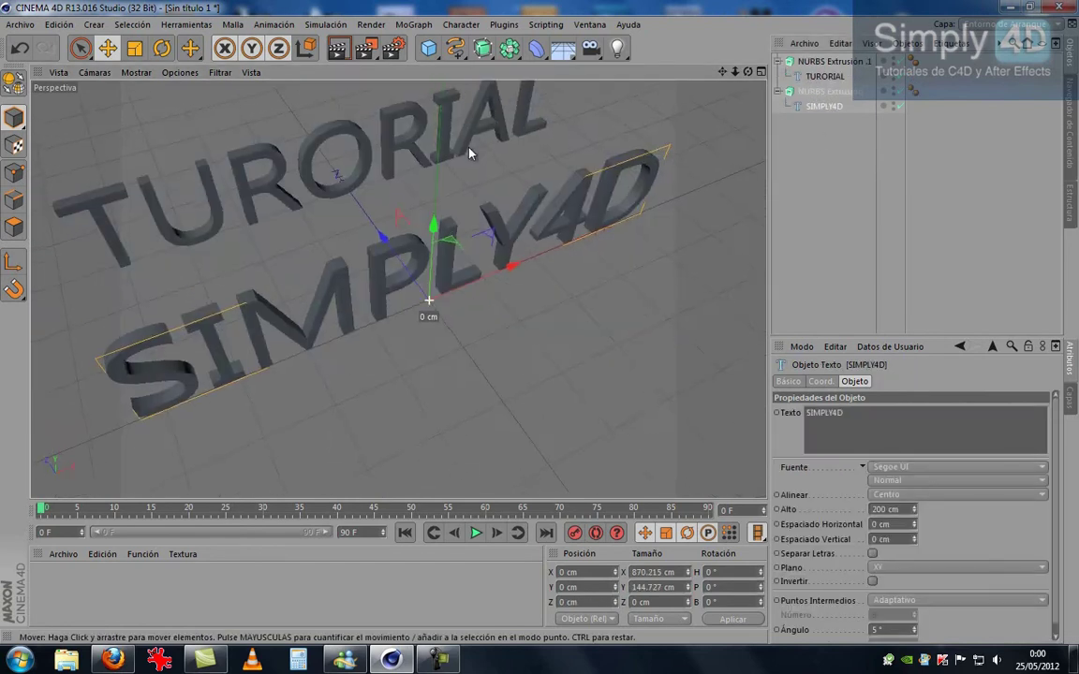
Set both extrusions' Z movement to 120 cm
click(824, 91)
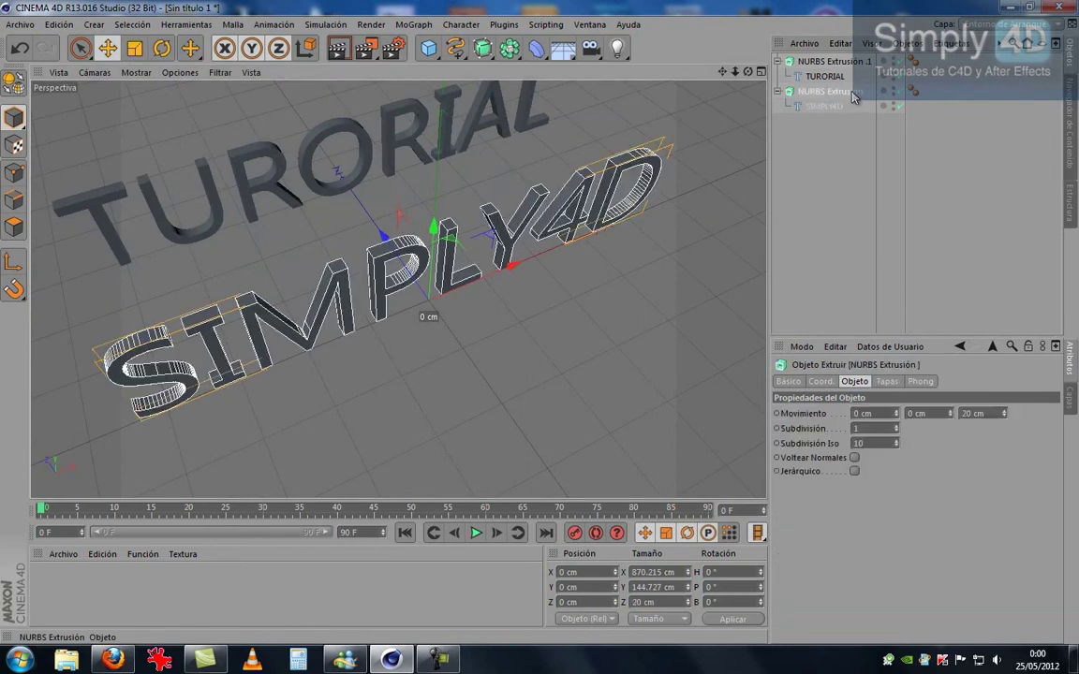
ctrl+click(862, 62)
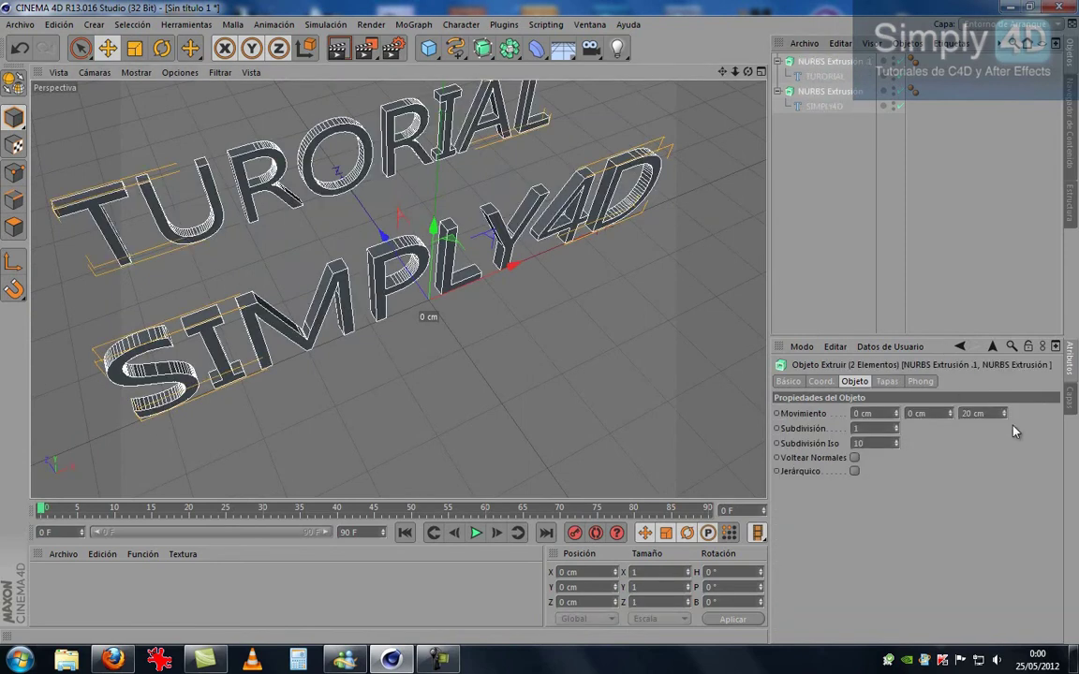
drag(1005, 413, 1007, 418)
text(120)
key(Return)
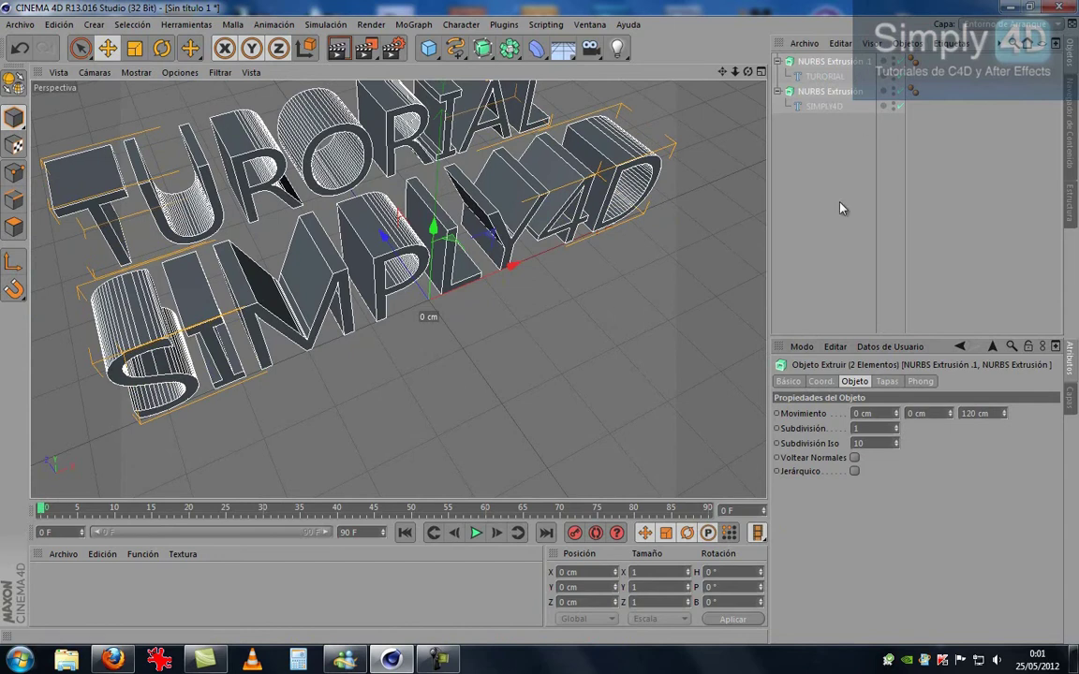
drag(851, 177, 801, 59)
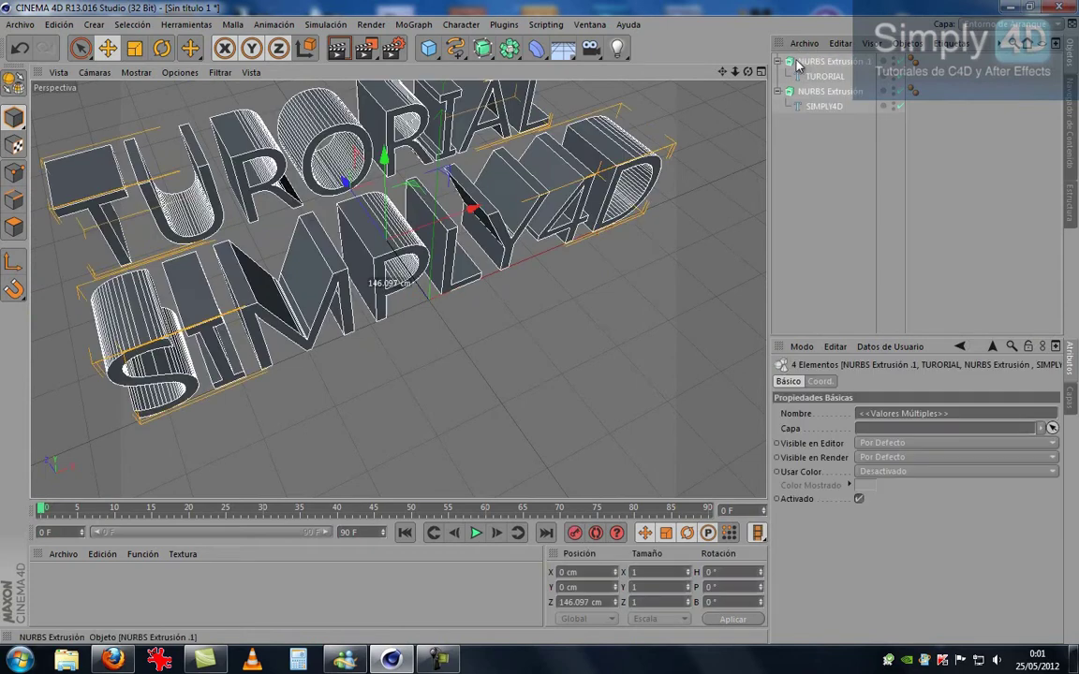
Make both extrusions editable and select the SIMPLY4D extrusion with its caps
click(14, 81)
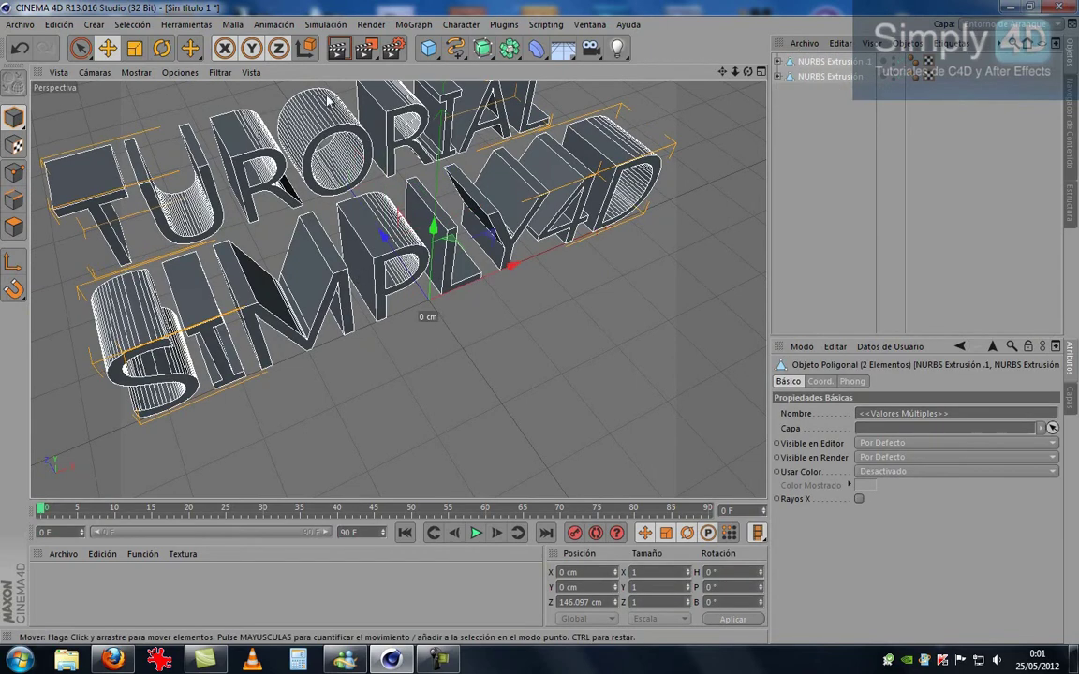
click(777, 60)
click(777, 106)
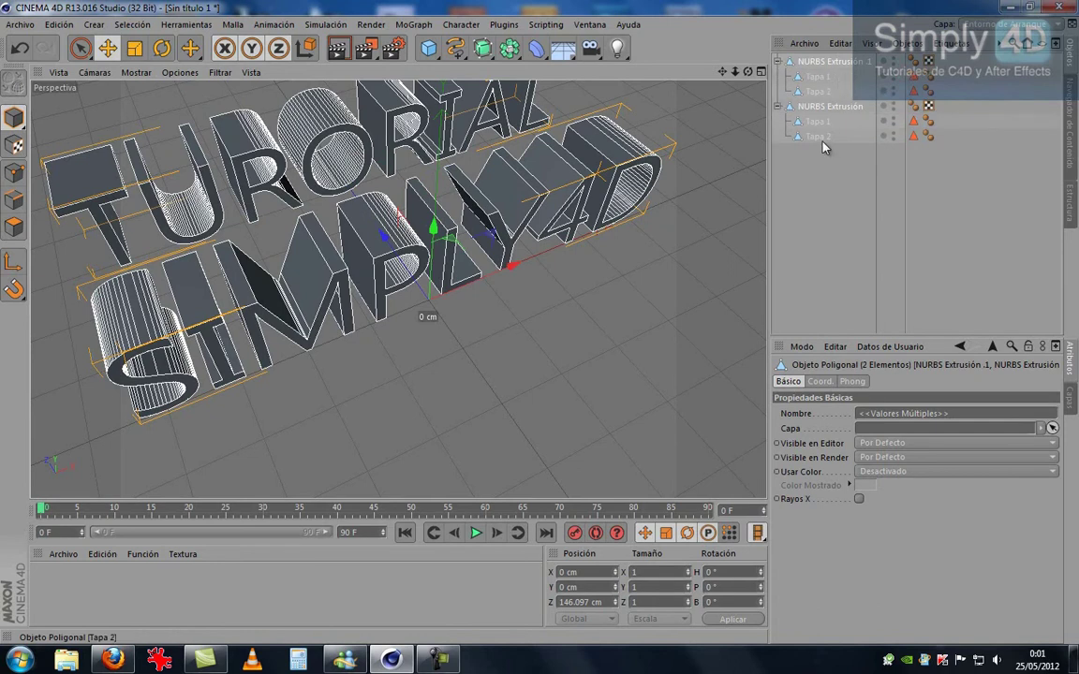
click(830, 61)
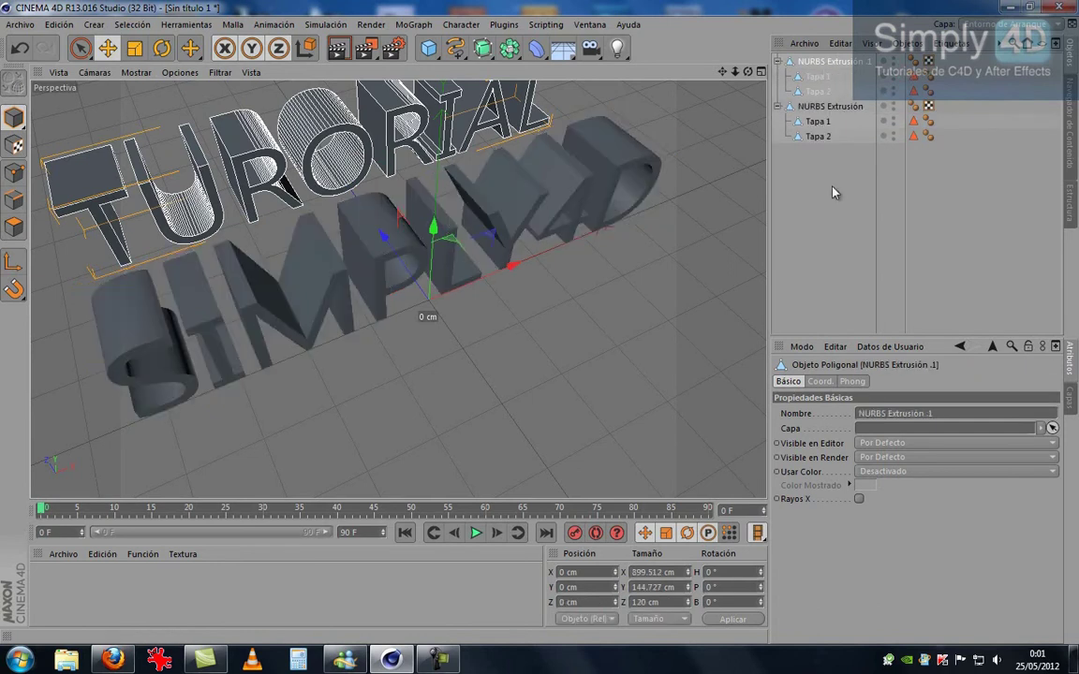
drag(818, 122, 814, 113)
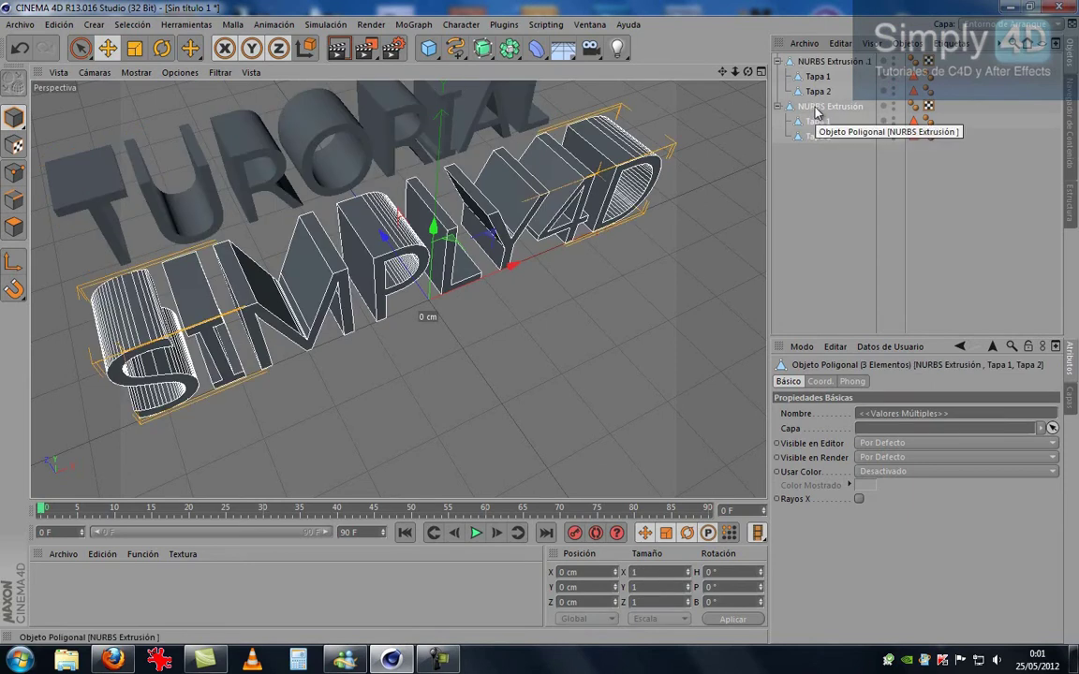
Merge the SIMPLY4D extrusion and caps under a Connector, bake it, and name it SIMPLY4D
click(510, 49)
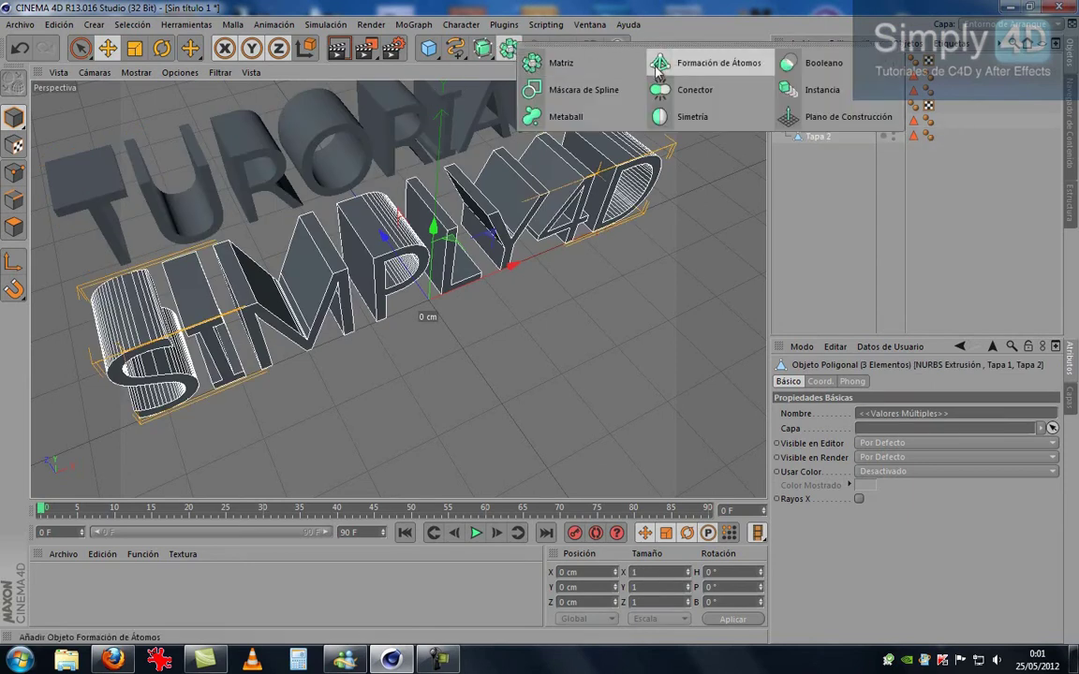
click(693, 90)
drag(820, 122, 815, 62)
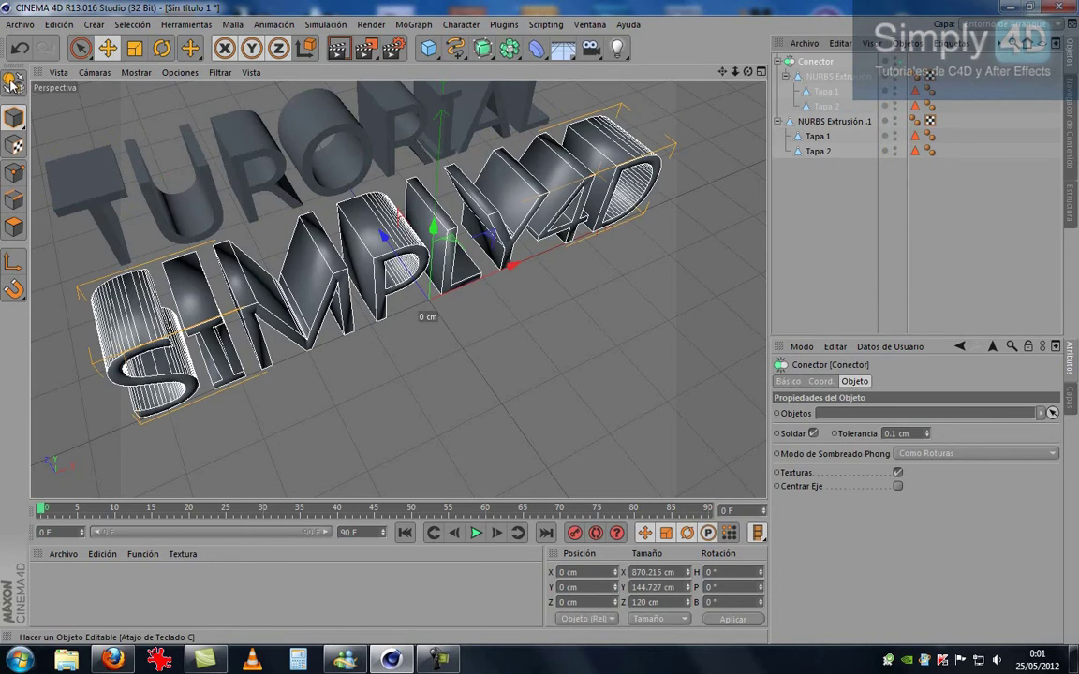
click(13, 81)
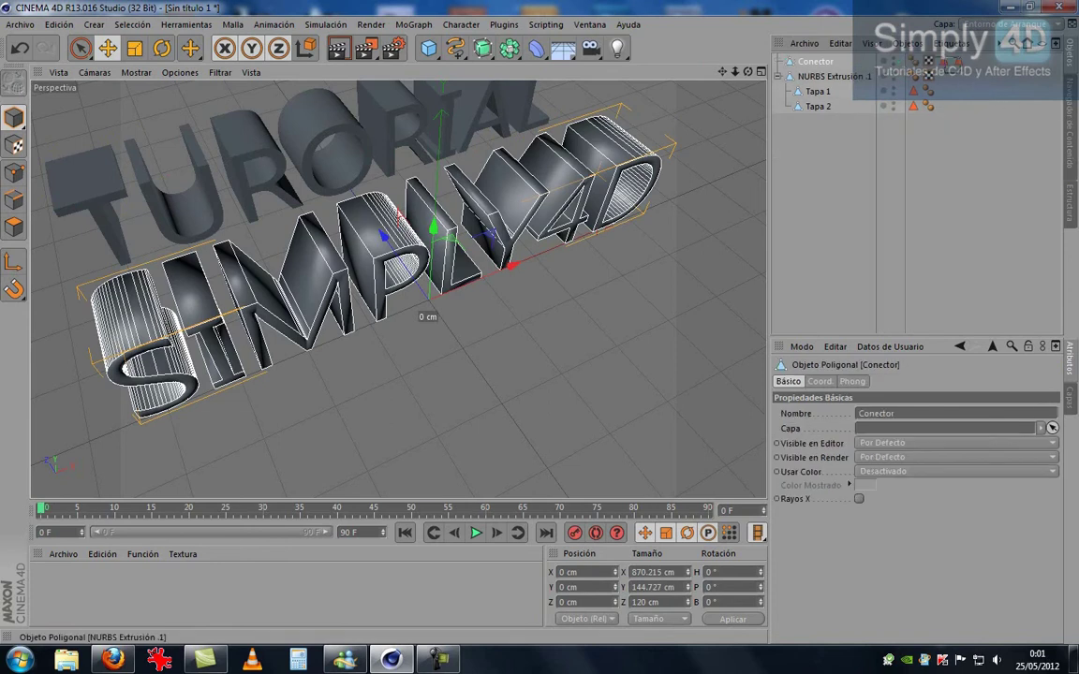
click(915, 76)
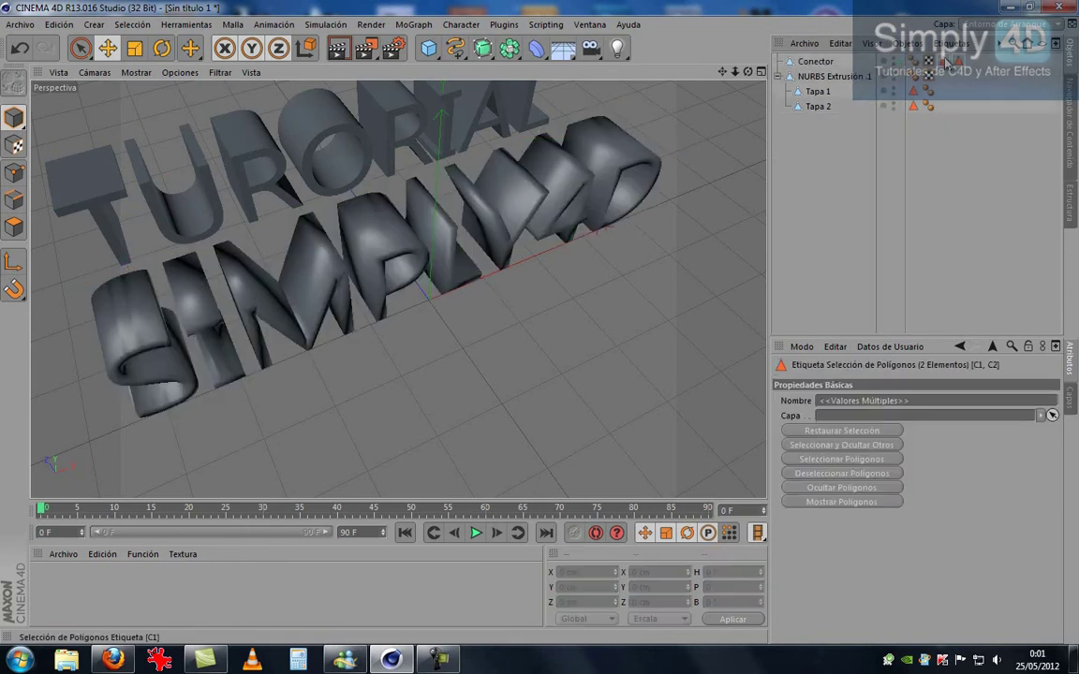
click(815, 61)
text(SIMPLY)
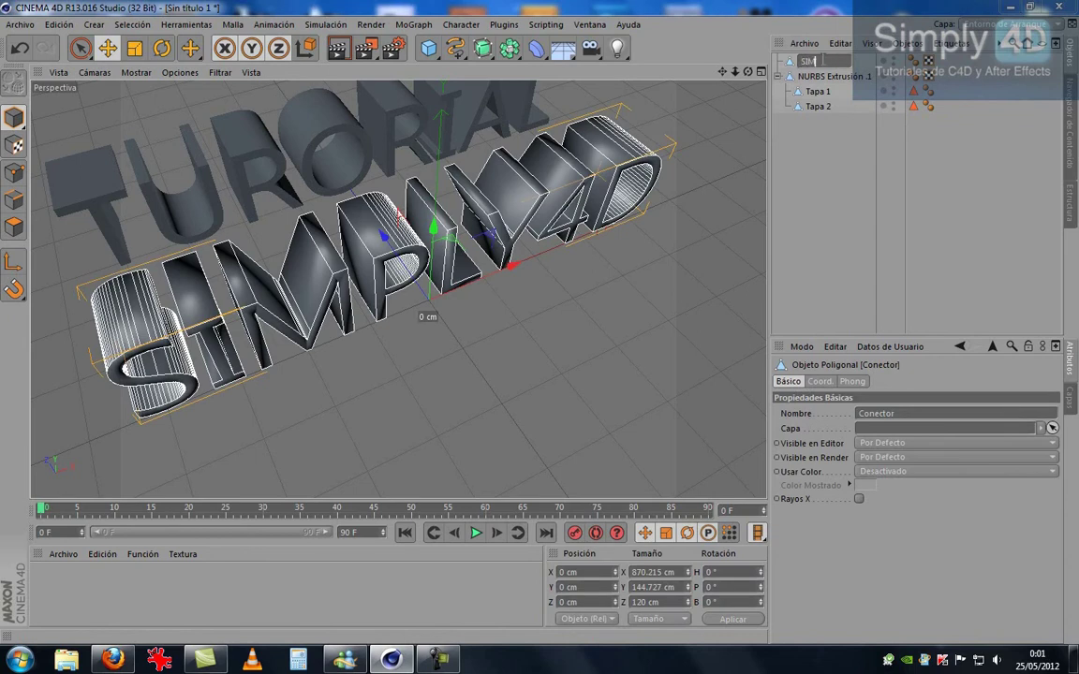
text(4D)
key(Return)
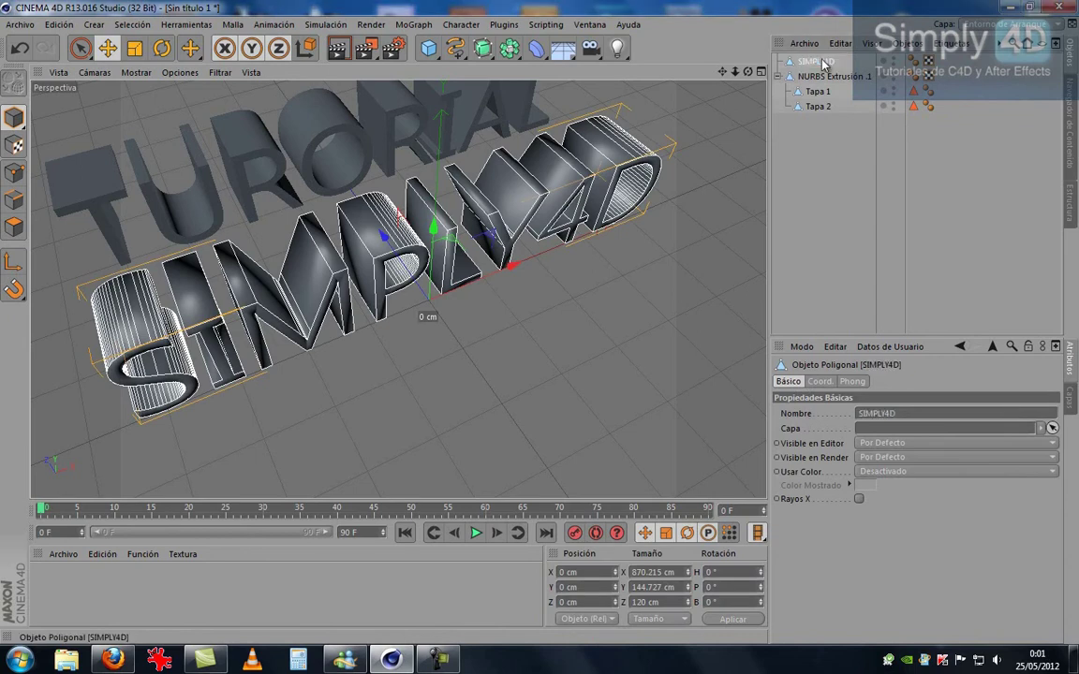
Merge the TURORIAL extrusion and caps under a second Connector, bake it, and name it TURORIAL
mouse_move(510, 49)
mouse_down()
mouse_move(545, 68)
mouse_move(646, 86)
mouse_up()
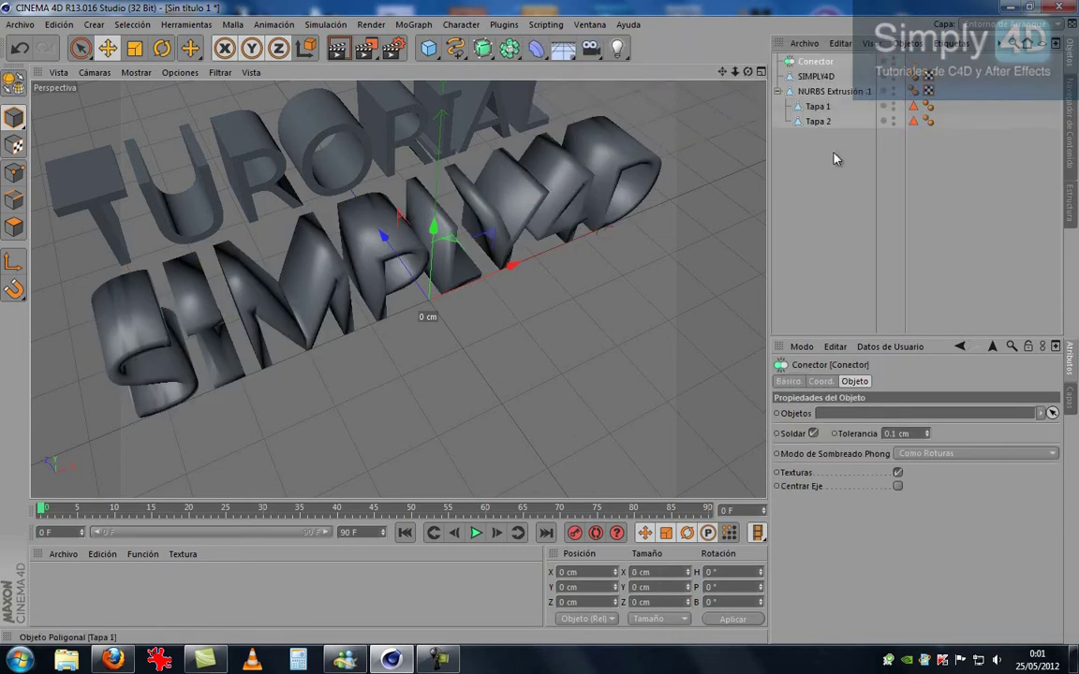
drag(814, 91, 815, 62)
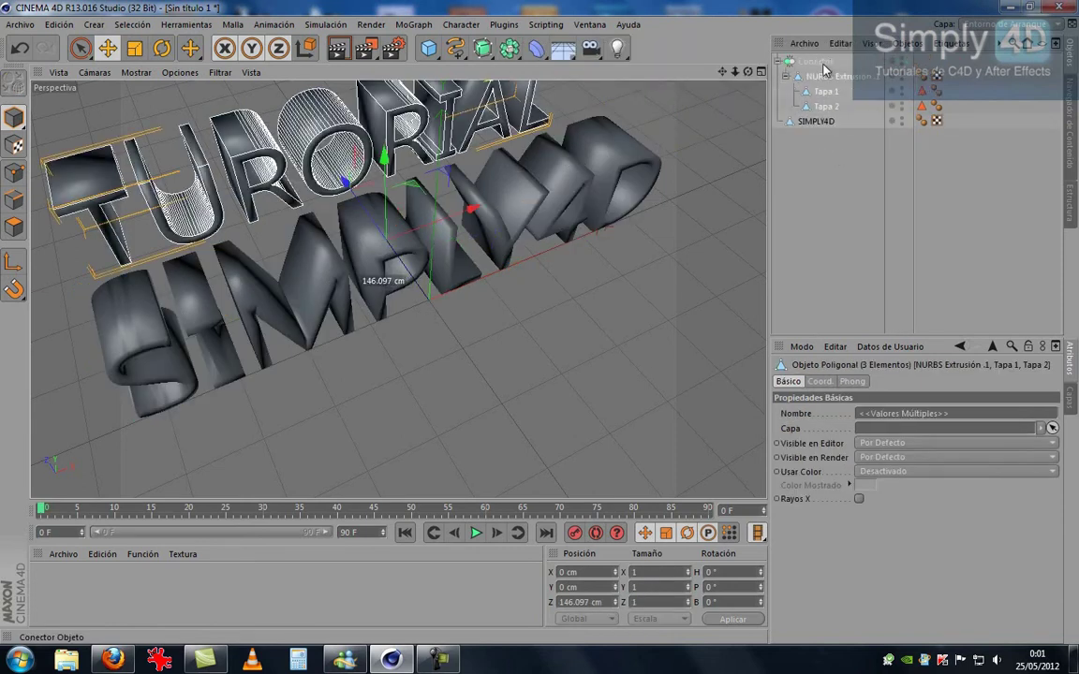
click(16, 86)
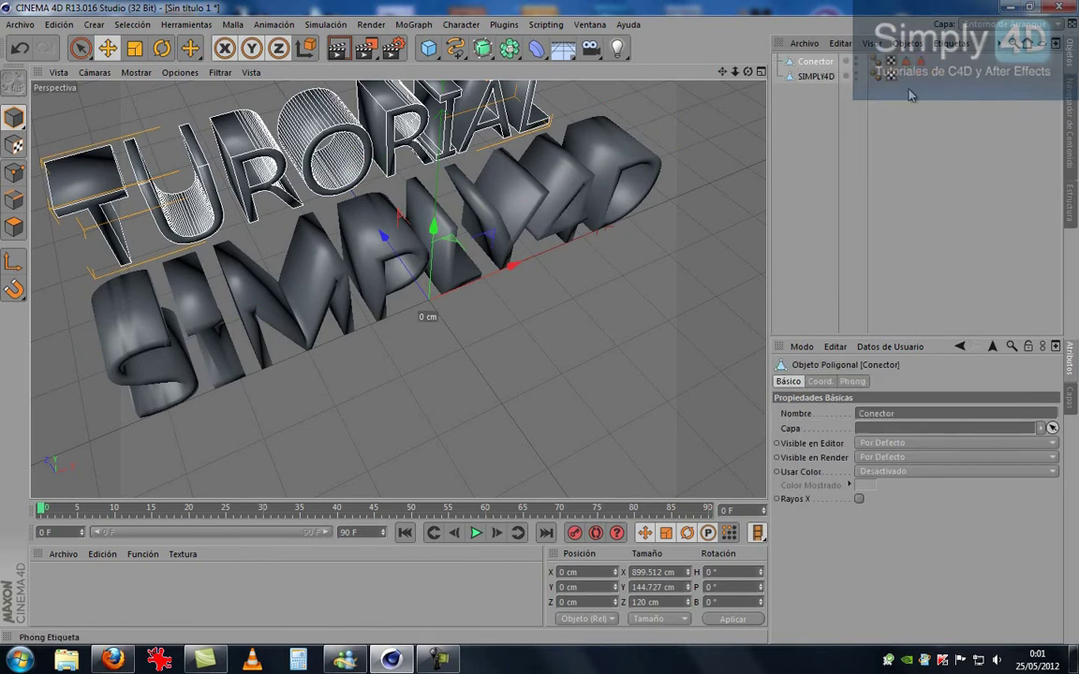
click(889, 65)
click(824, 141)
click(814, 62)
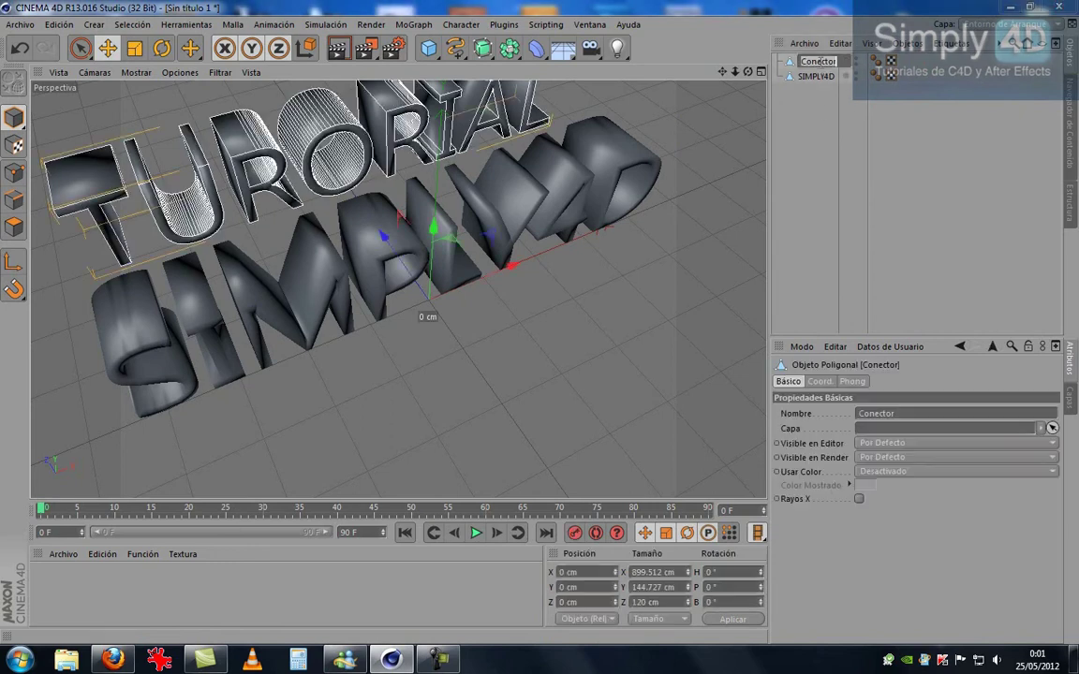
key(BackSpace)
text(TURORIAL)
key(Return)
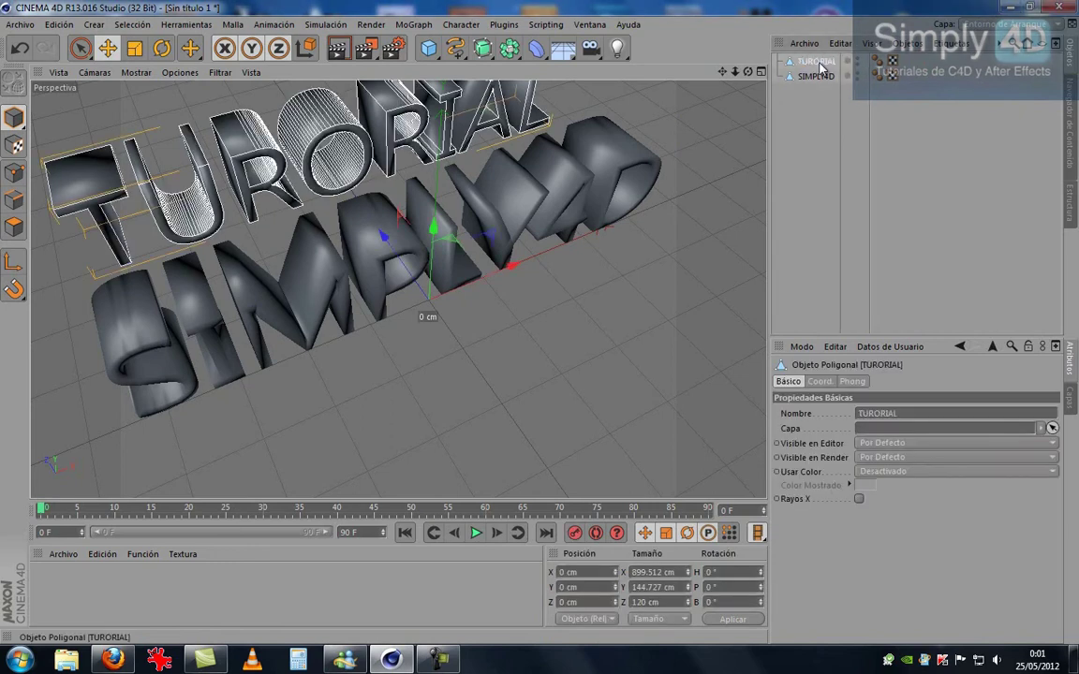
mouse_move(356, 206)
alt+mouse_down()
mouse_move(354, 365)
mouse_move(387, 334)
mouse_move(424, 228)
mouse_move(378, 94)
alt+mouse_up()
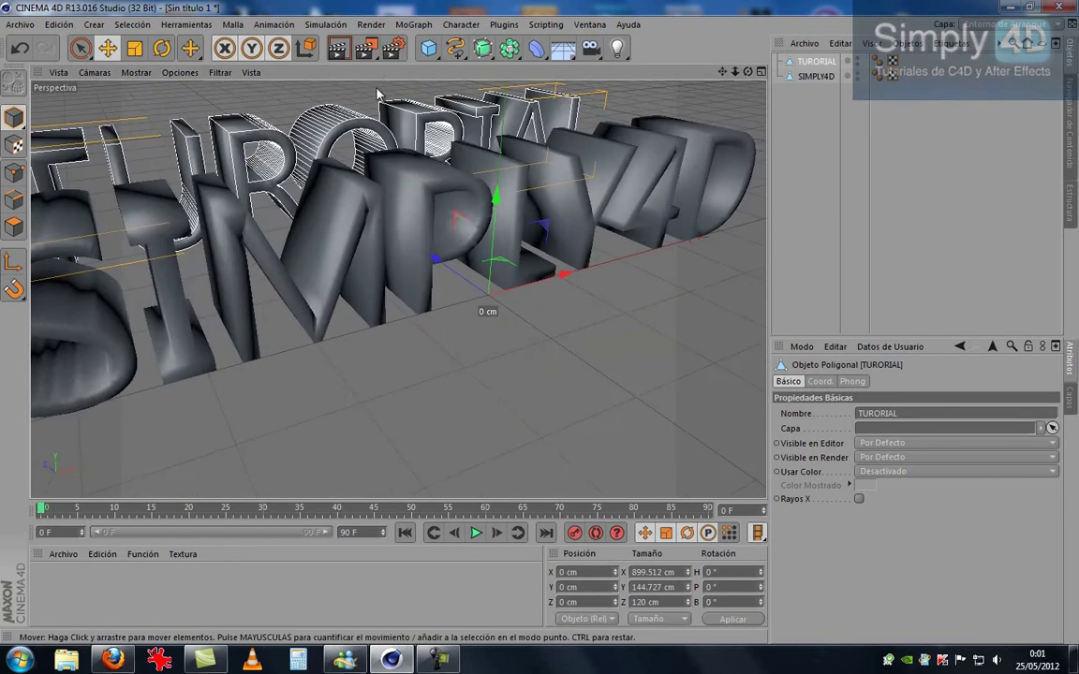
Render to check shading, then set both Phong tags' smoothing angle to 0° and drag it to 20°
click(339, 52)
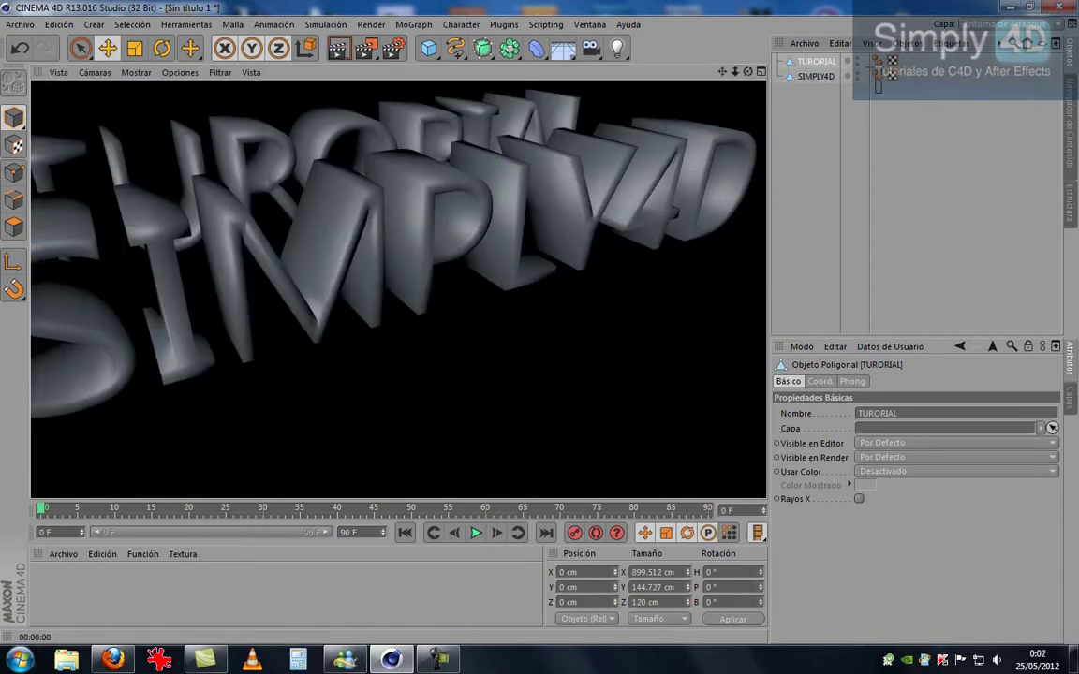
drag(884, 100, 897, 56)
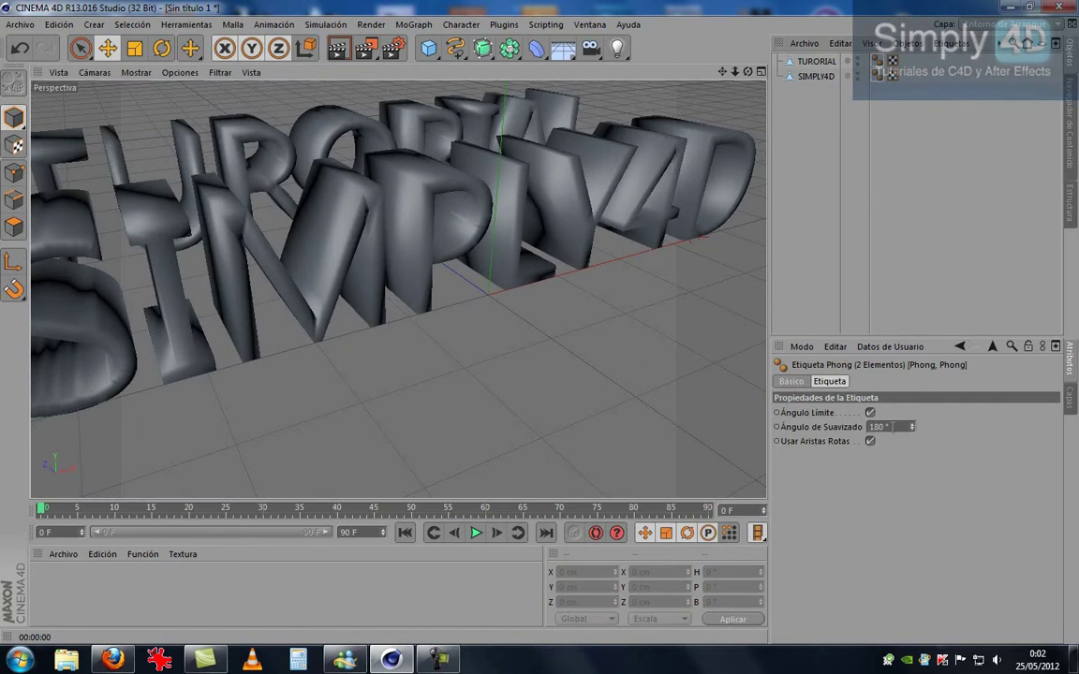
click(915, 427)
text(0)
key(Return)
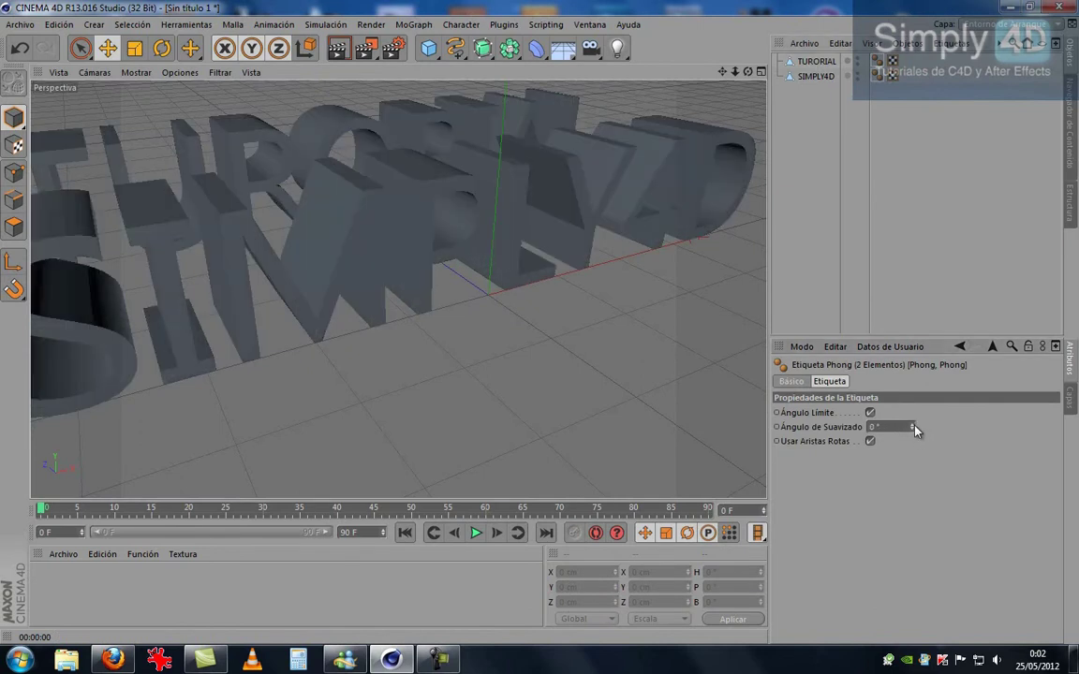
drag(915, 429, 912, 422)
click(622, 250)
mouse_move(351, 255)
alt+mouse_down()
mouse_move(272, 234)
mouse_move(217, 245)
mouse_move(309, 246)
alt+mouse_up()
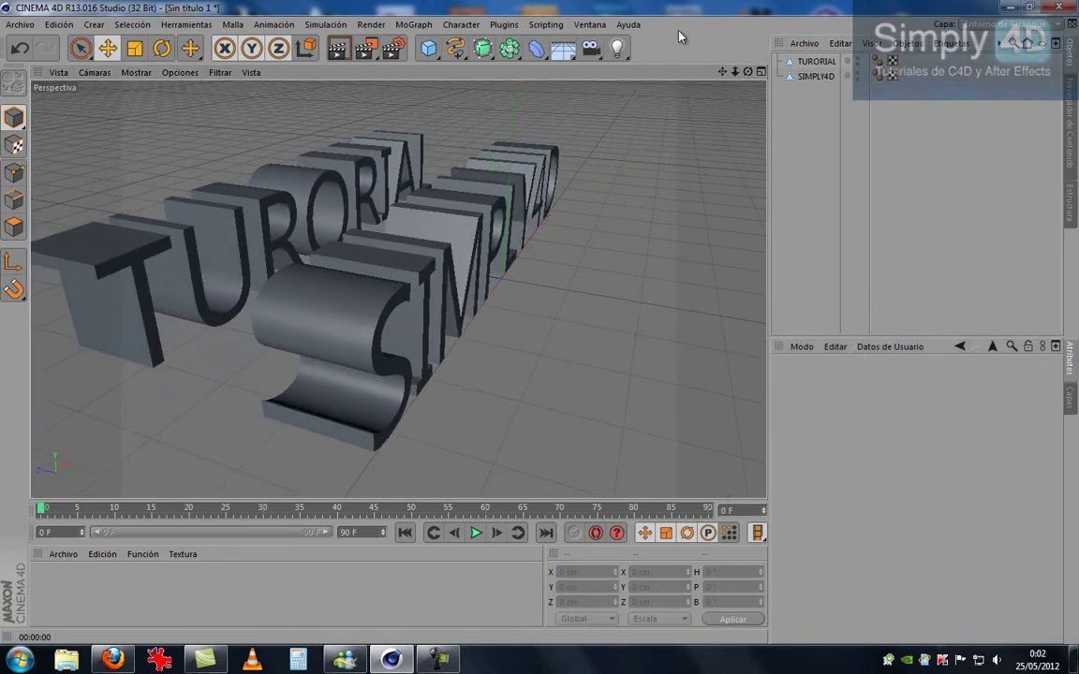
Reselect both Phong tags and fine-tune their smoothing angle to 20°
click(892, 76)
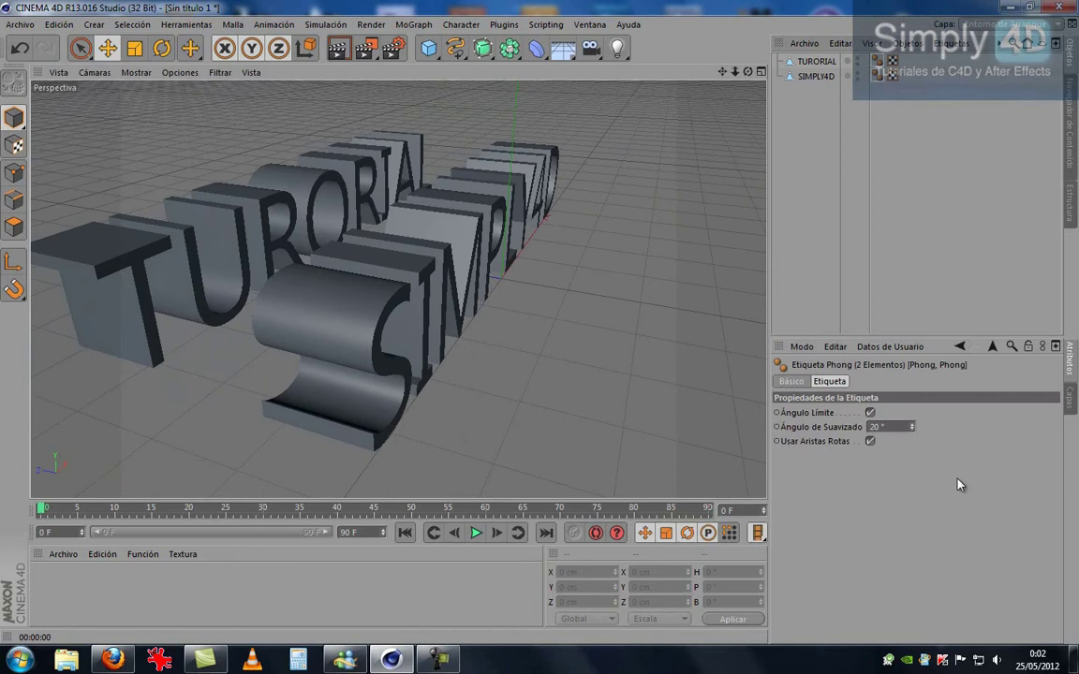
double_click(913, 427)
text(0)
key(Return)
scroll(356, 327, up, 5)
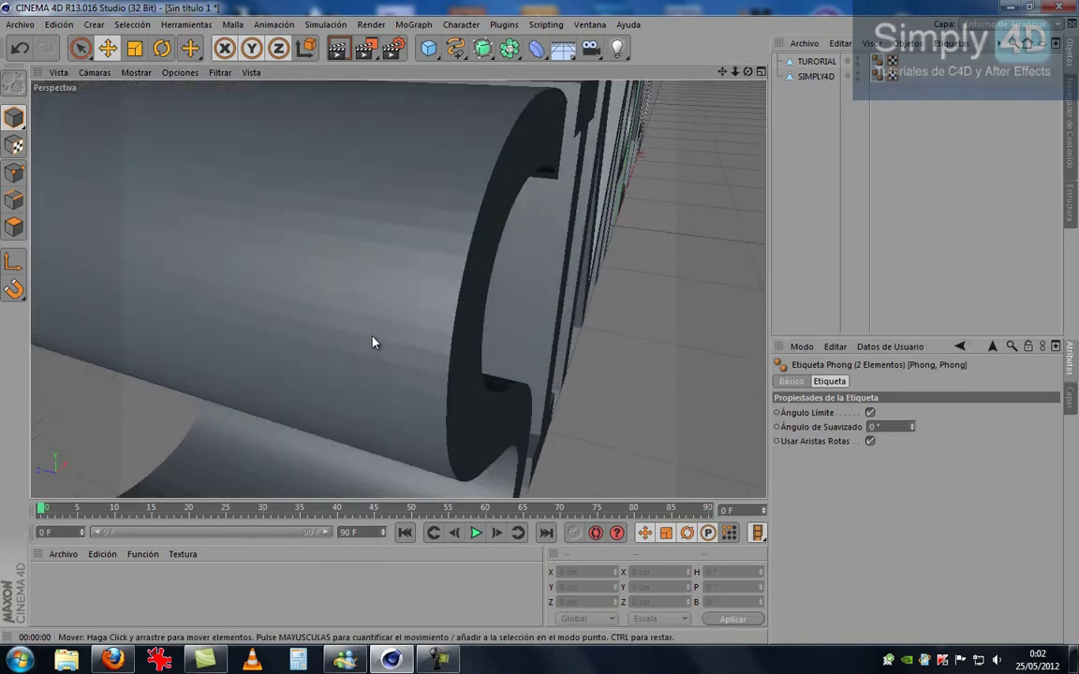
click(912, 424)
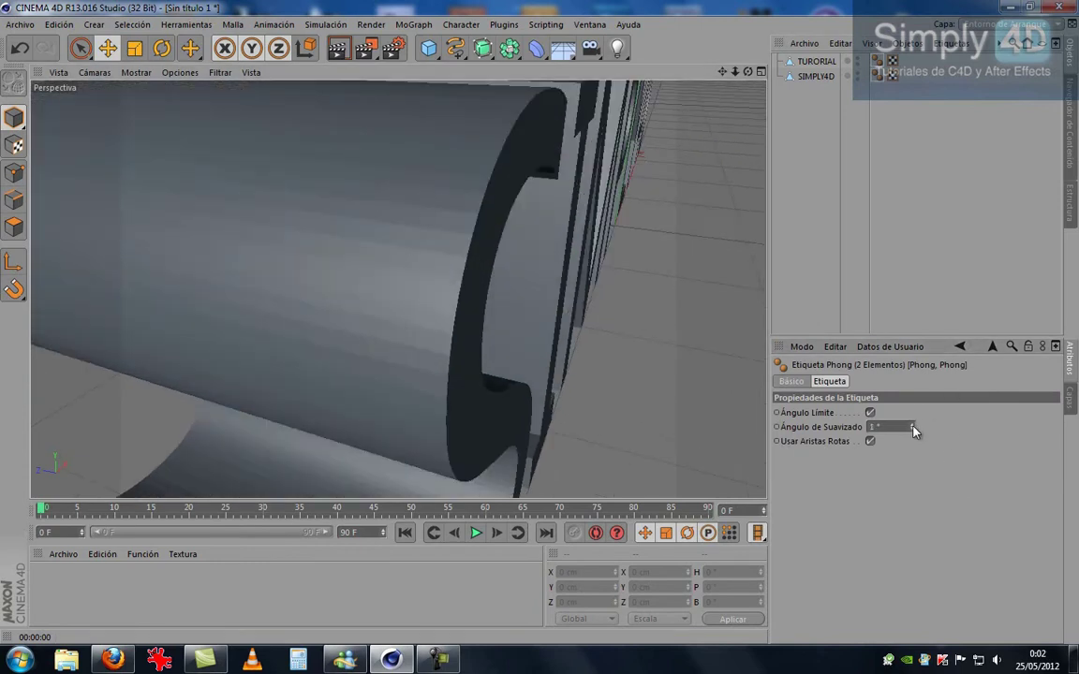
click(875, 427)
text(20)
scroll(455, 300, down, 5)
mouse_move(455, 301)
alt+mouse_down()
mouse_move(600, 231)
mouse_move(700, 231)
mouse_move(513, 290)
mouse_move(445, 249)
mouse_move(539, 239)
mouse_move(475, 197)
alt+mouse_up()
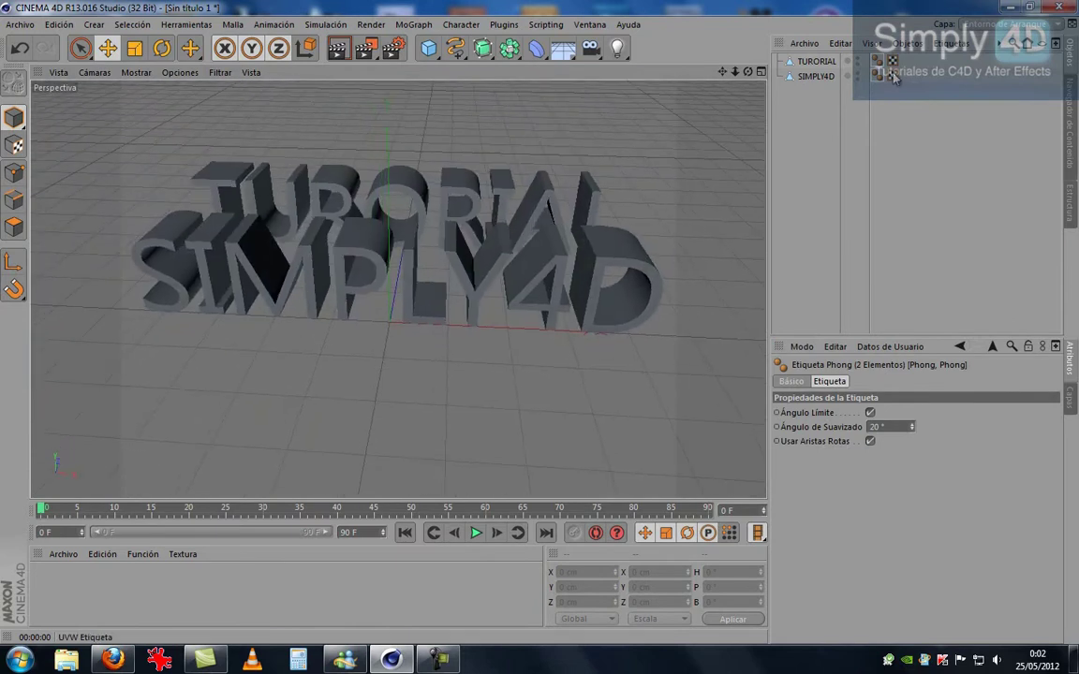
Create the material Mat and drag it onto TURORIAL and SIMPLY4D
click(808, 108)
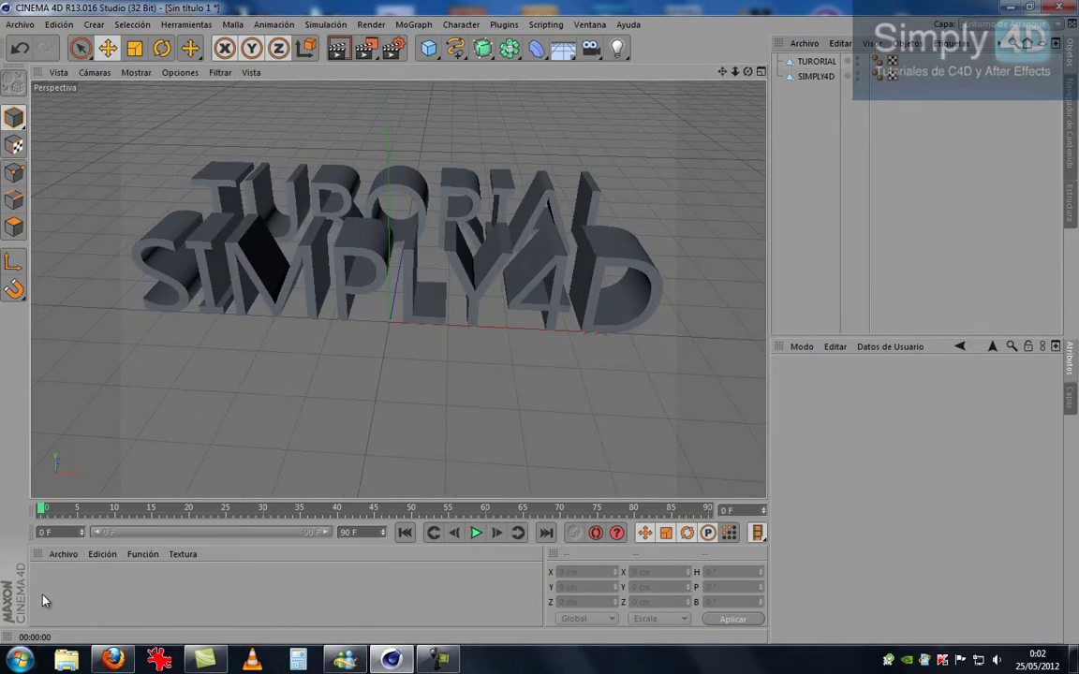
double_click(42, 600)
drag(833, 99, 815, 61)
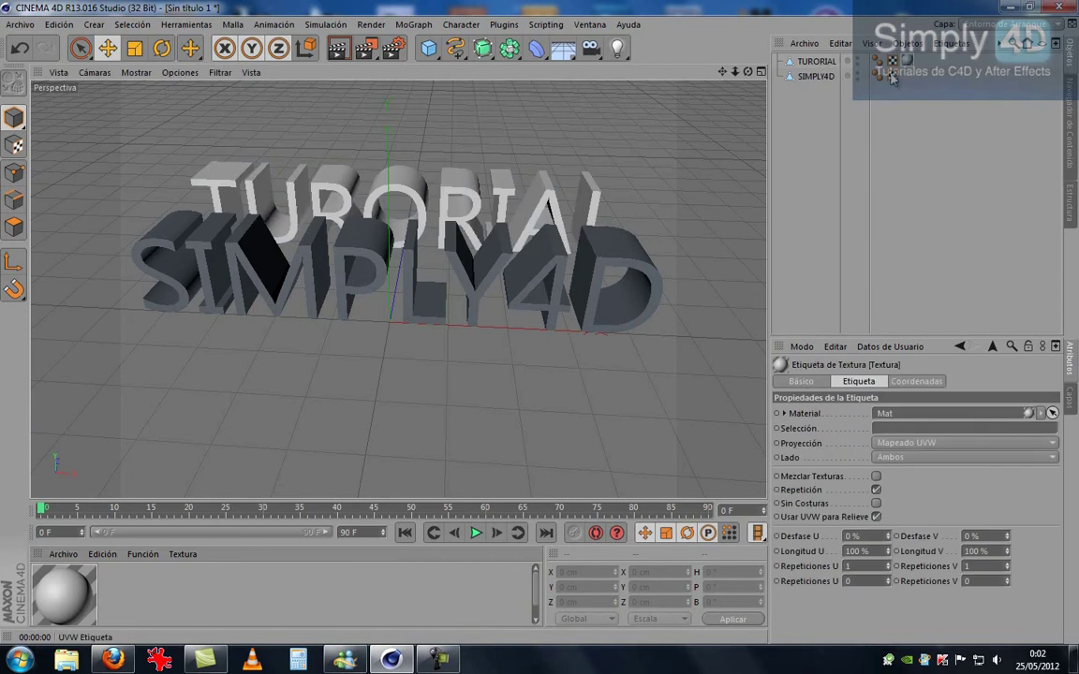
ctrl+drag(906, 61, 907, 76)
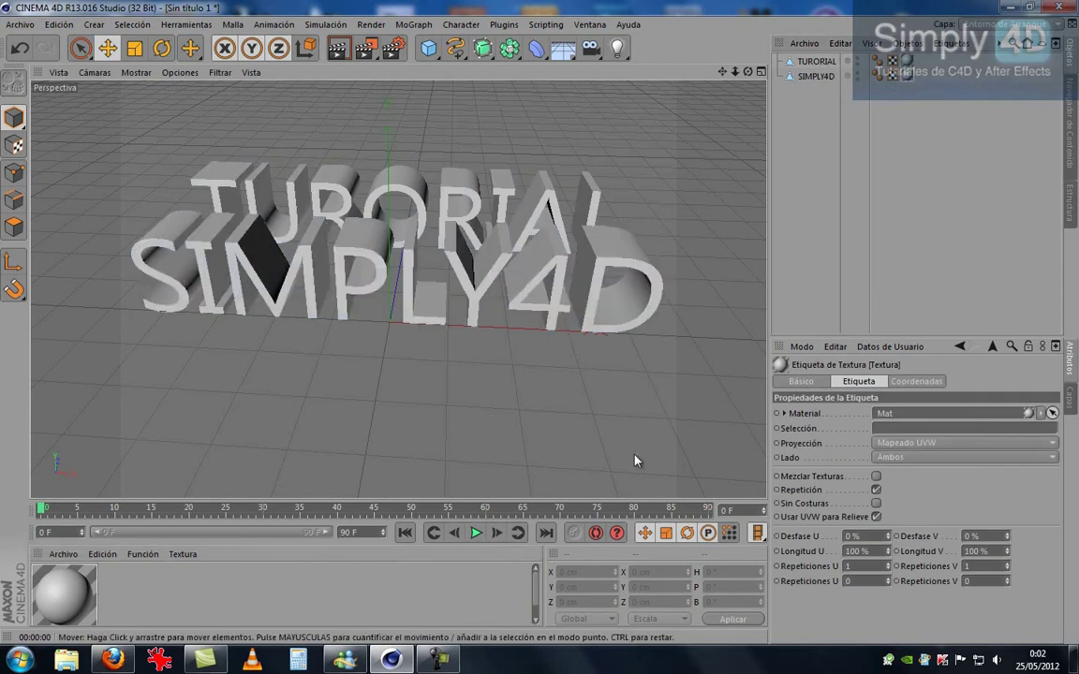
mouse_move(391, 192)
alt+mouse_down()
mouse_move(417, 291)
mouse_move(434, 181)
mouse_move(444, 287)
mouse_move(392, 183)
alt+mouse_up()
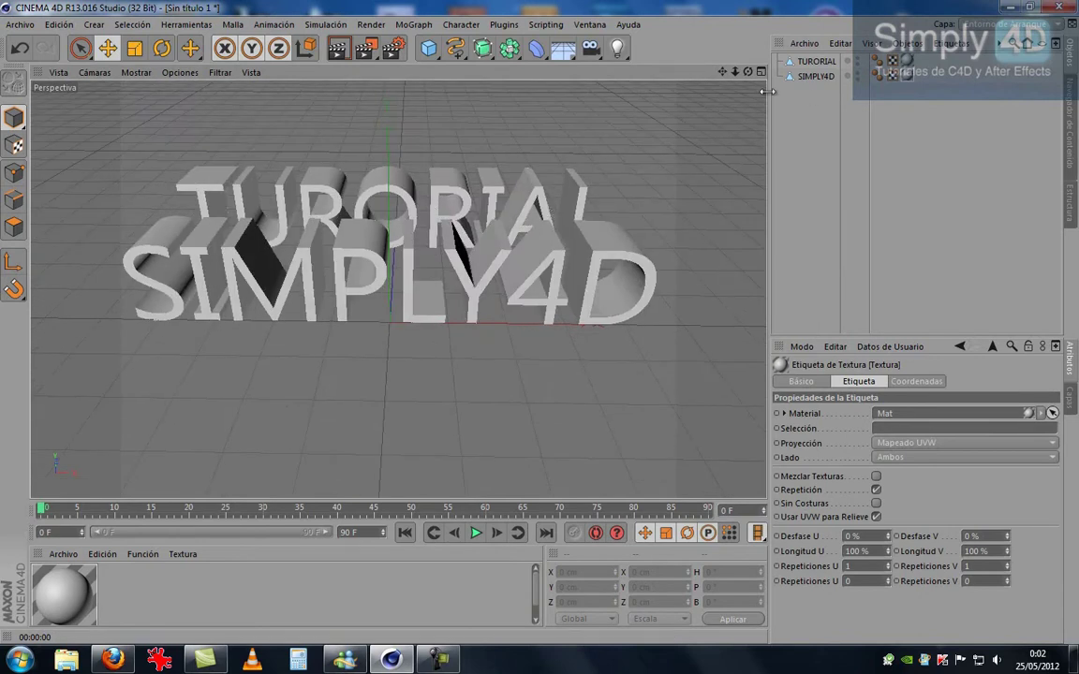
In Thrausi, enable Dynamic Only with On Collision mode, try Break Now, and dismiss the no-selection error
click(504, 26)
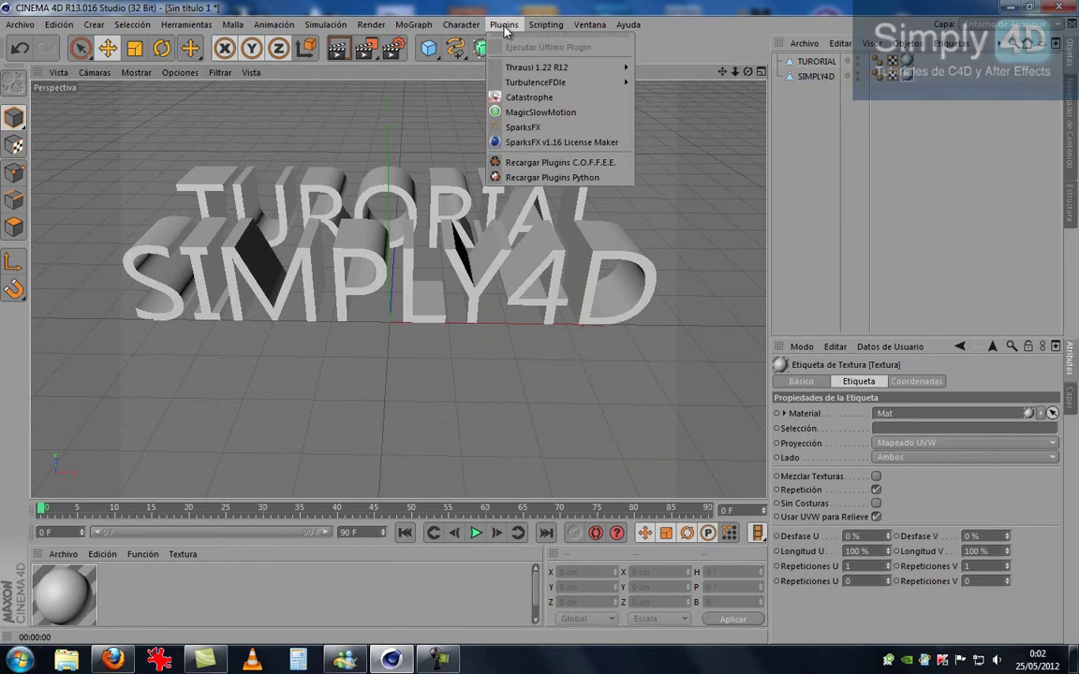
mouse_move(536, 68)
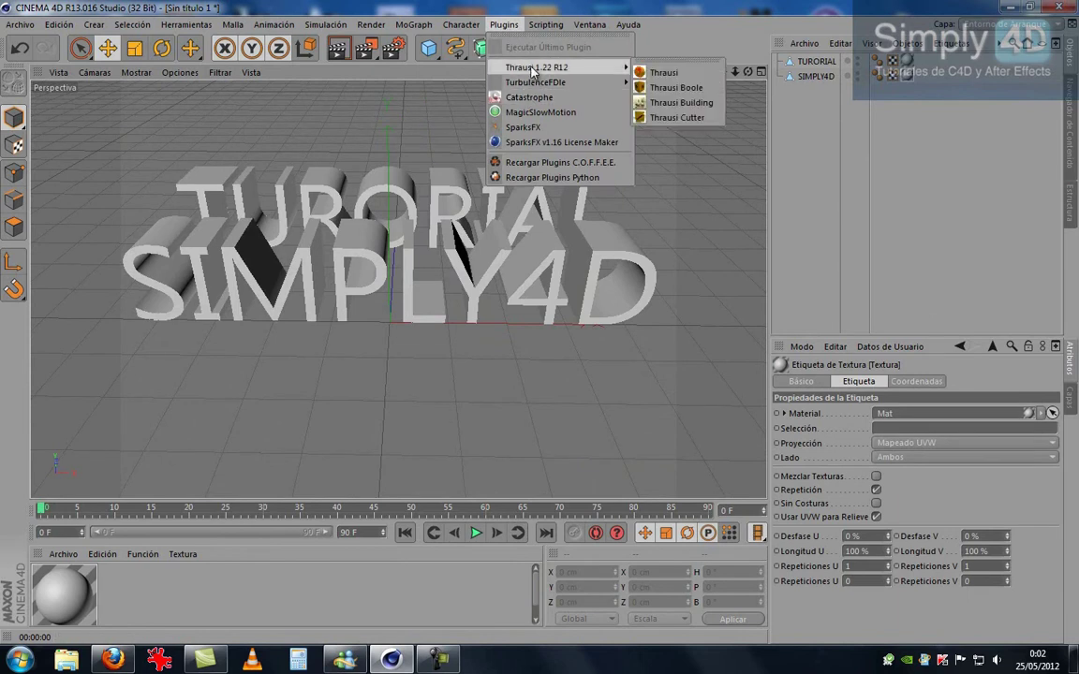
click(686, 73)
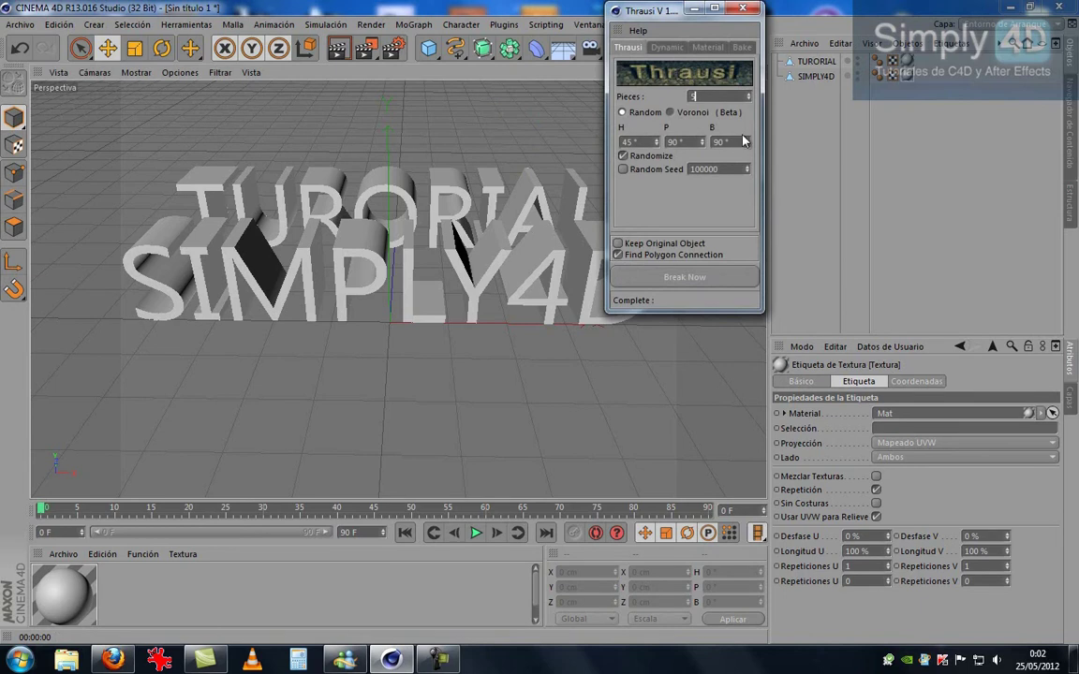
click(667, 47)
click(620, 65)
click(698, 83)
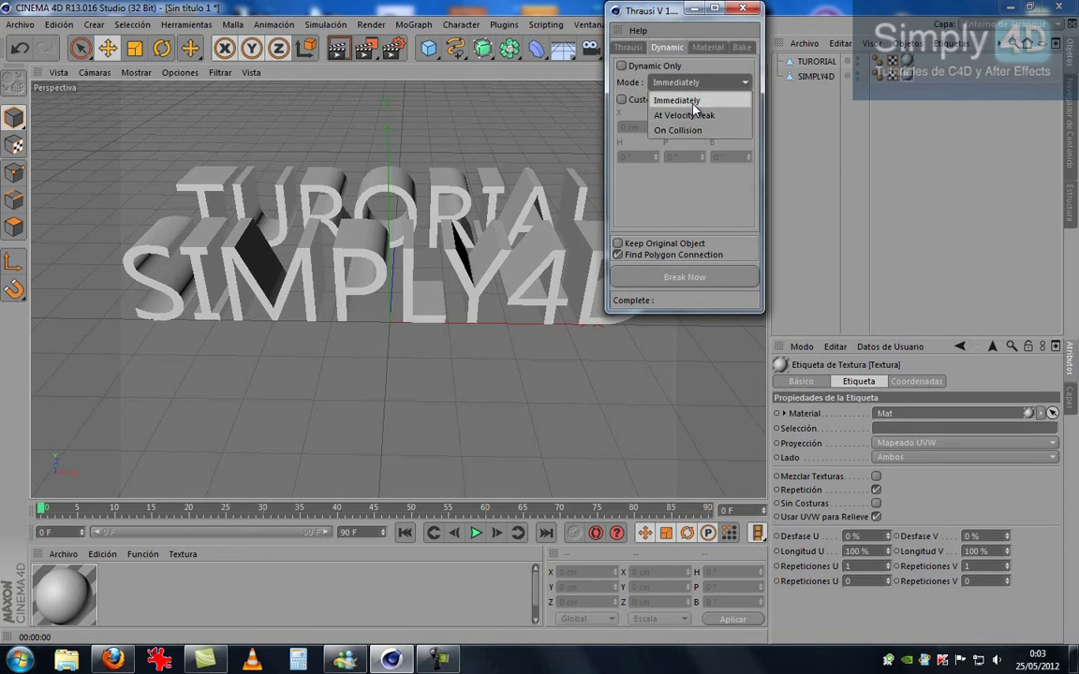
click(695, 131)
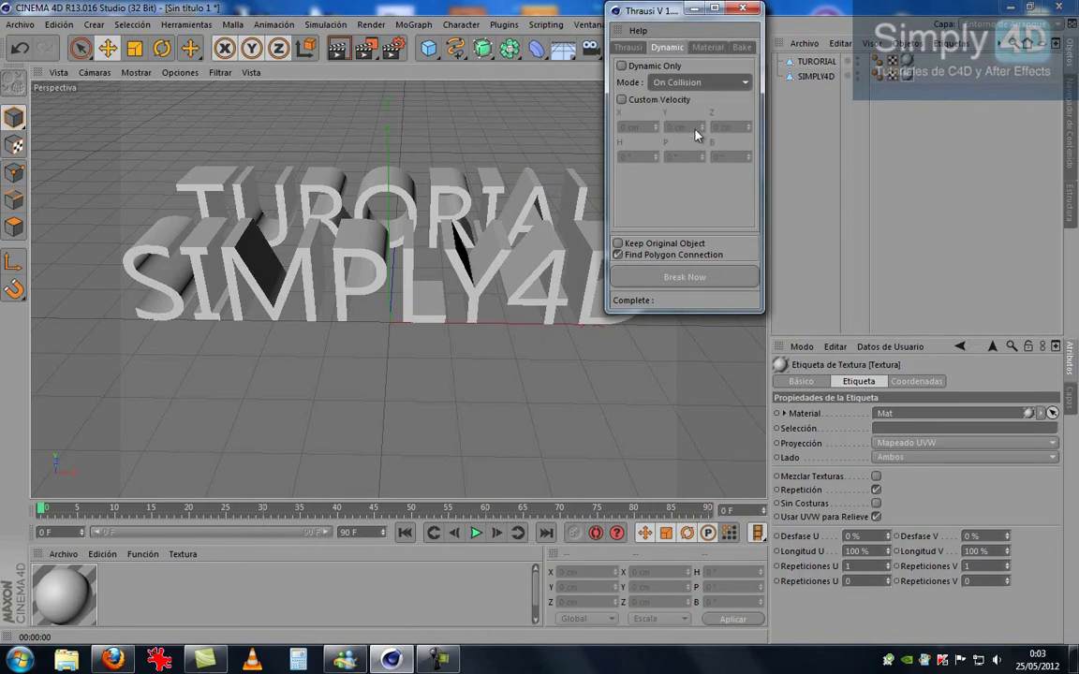
click(681, 275)
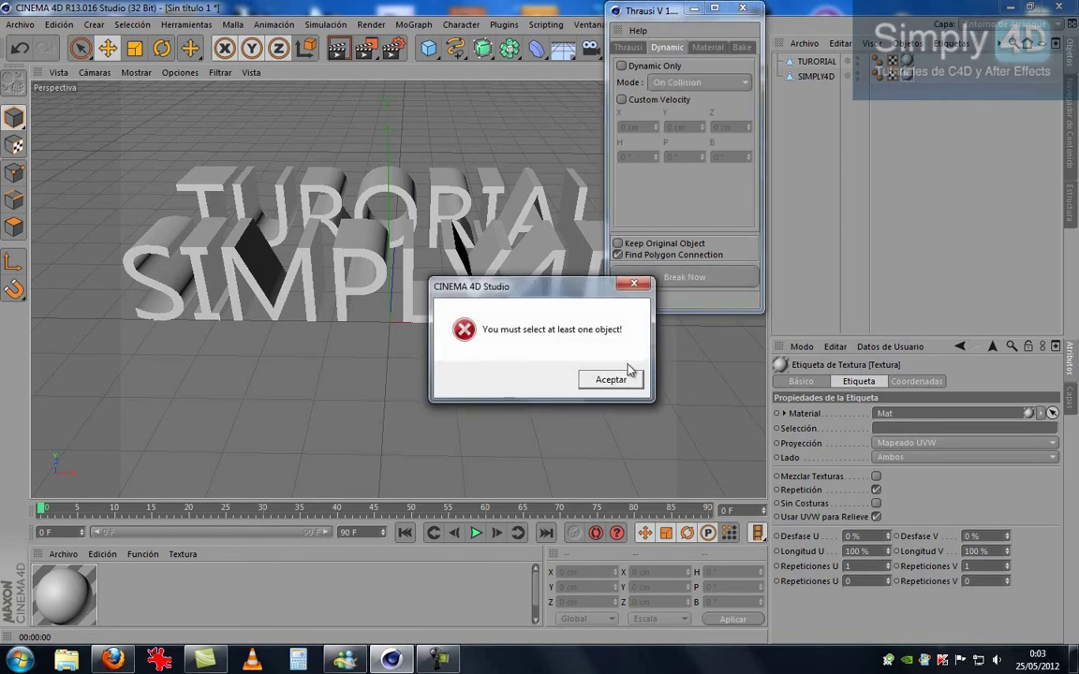
click(610, 379)
With TURORIAL selected, reopen Thrausi and Break Now to shatter it into eight fragments
click(742, 8)
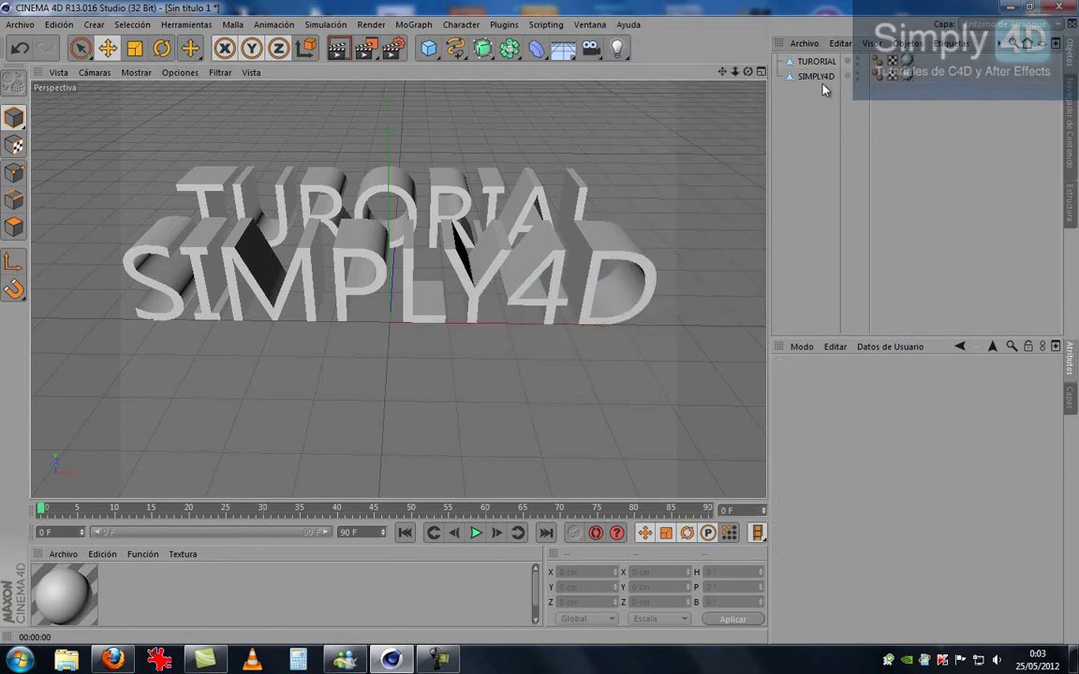
click(815, 61)
click(460, 25)
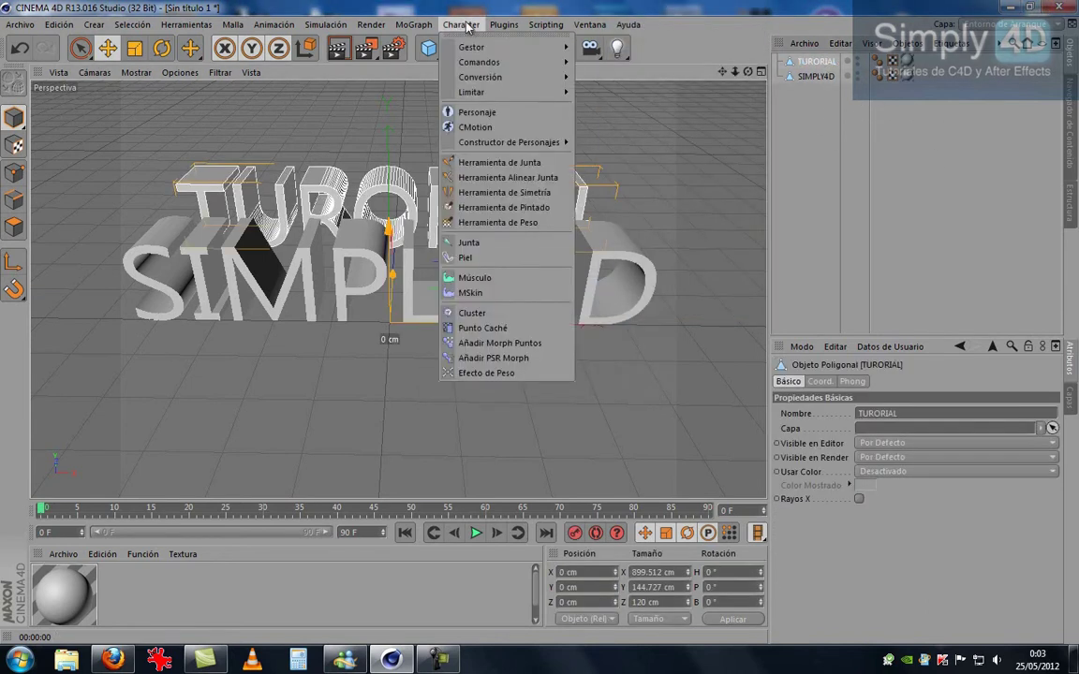
mouse_move(504, 25)
click(661, 73)
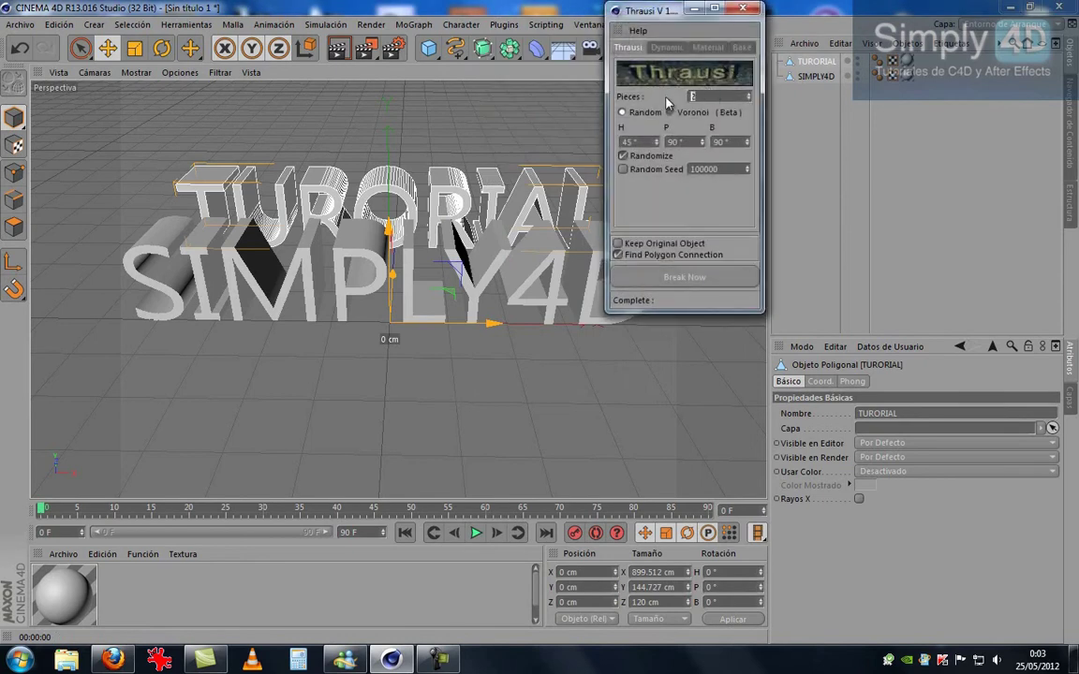
click(670, 47)
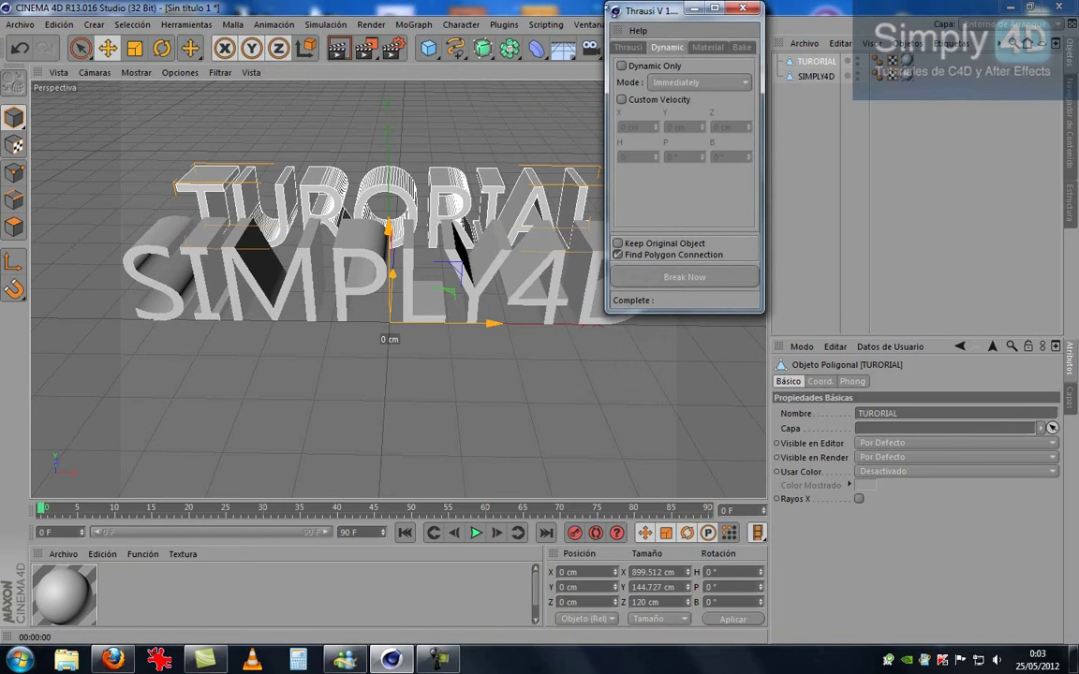
click(628, 47)
click(664, 281)
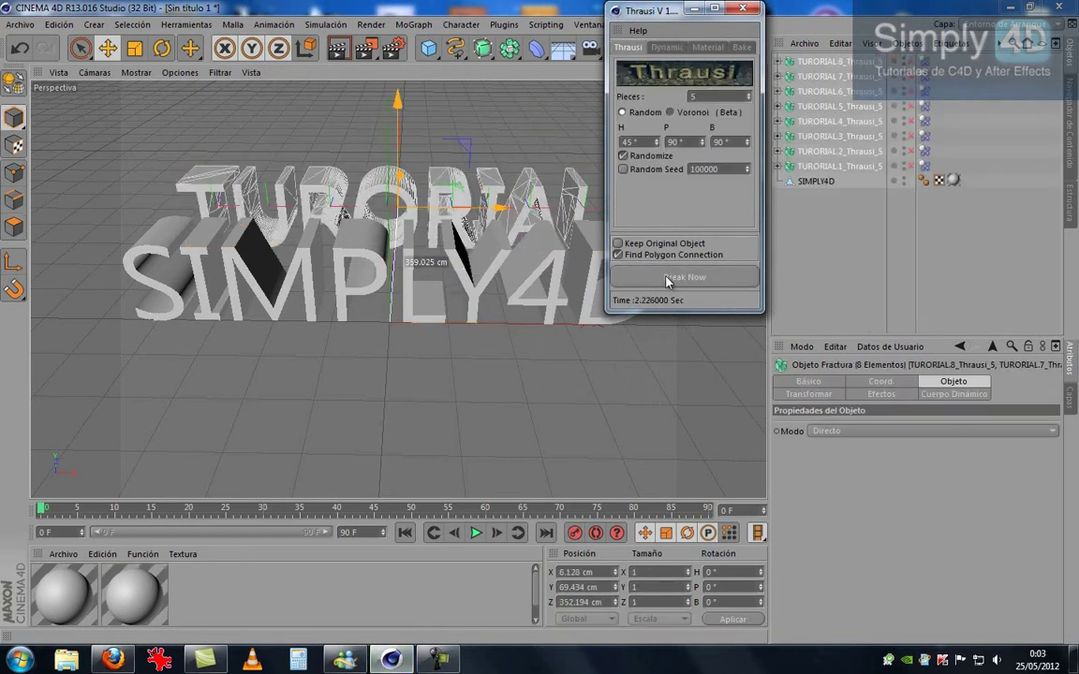
mouse_move(656, 11)
mouse_down()
mouse_move(797, 350)
mouse_move(926, 368)
mouse_up()
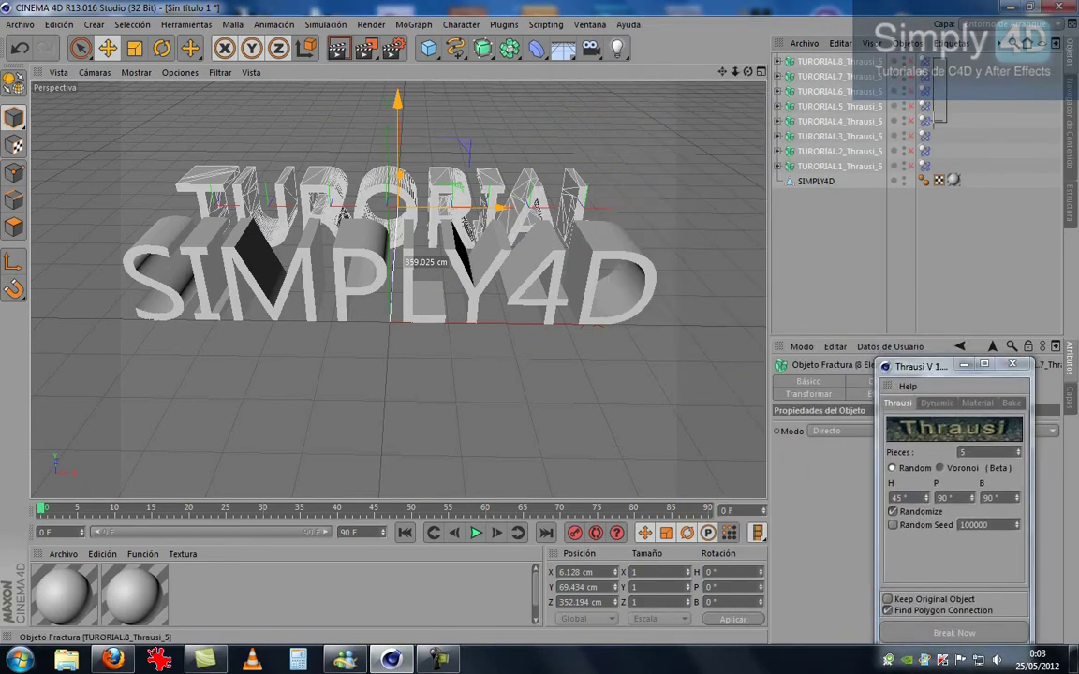
Delete the dynamics tags from the TURORIAL pieces and select all eight pieces
click(925, 168)
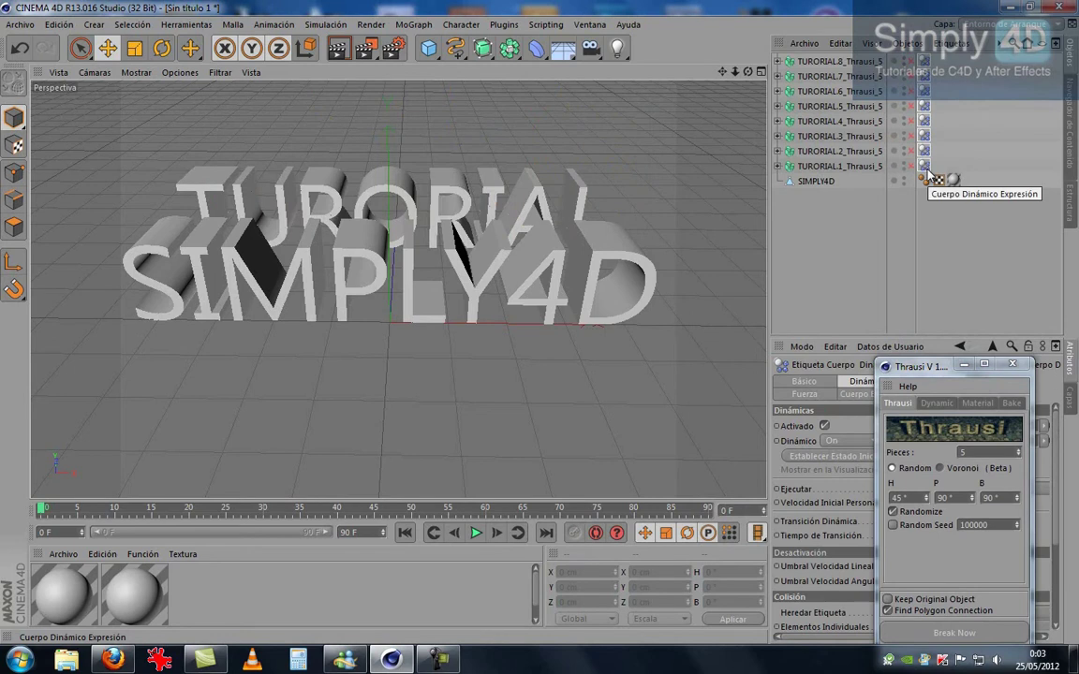
key(Delete)
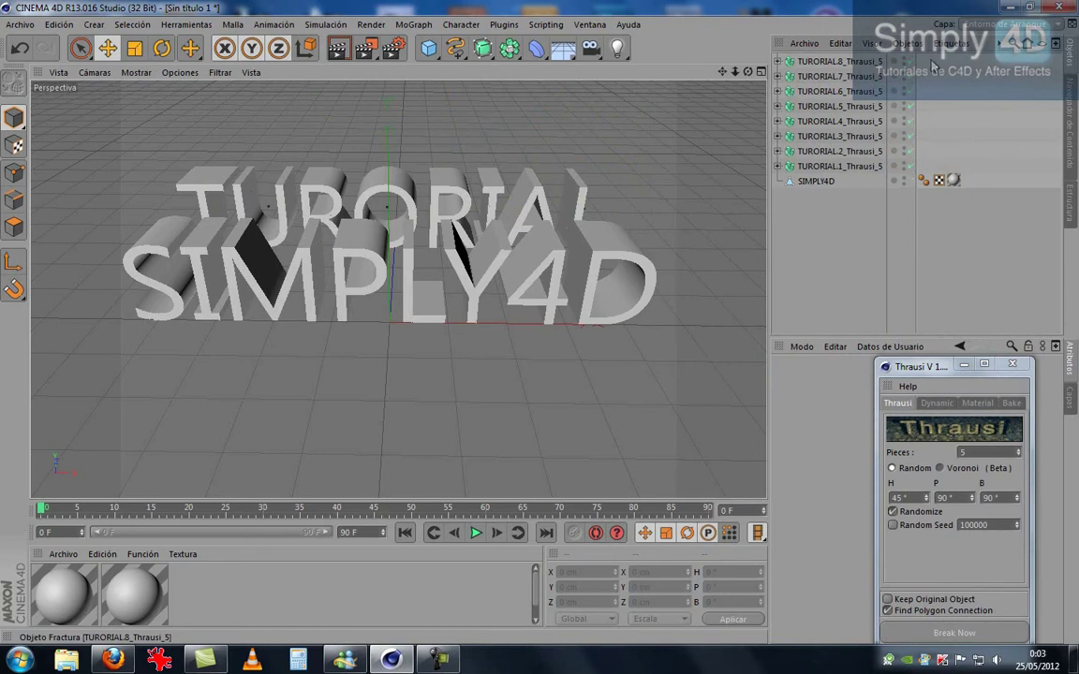
drag(832, 52, 775, 162)
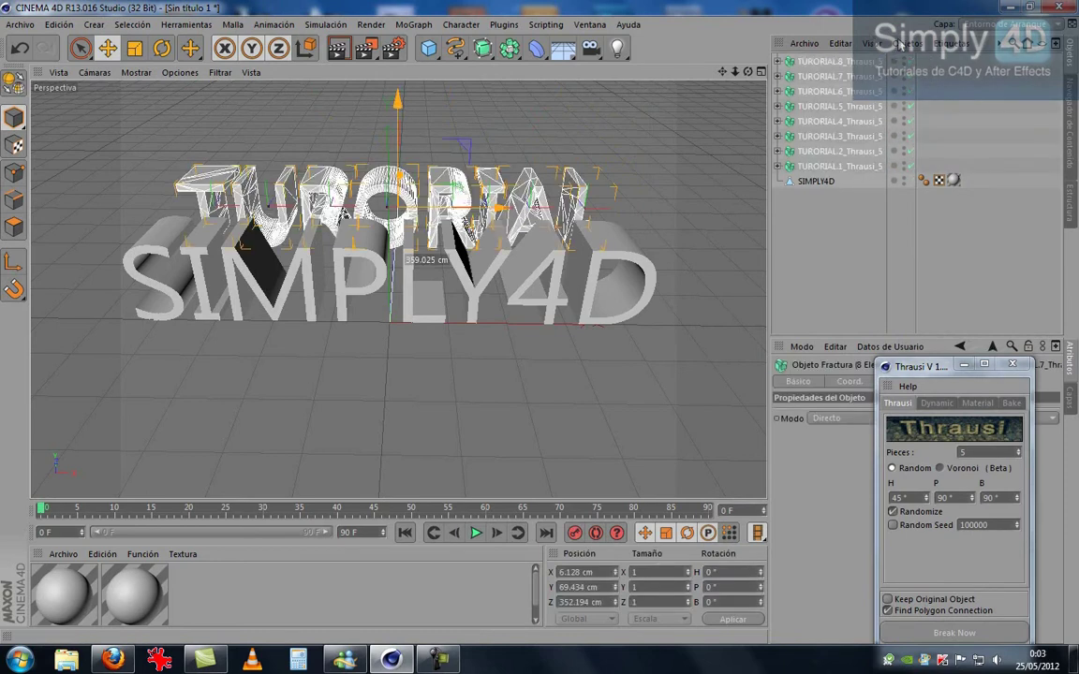
Group the eight pieces under a new null named TUTORIAL
right_click(798, 49)
click(845, 183)
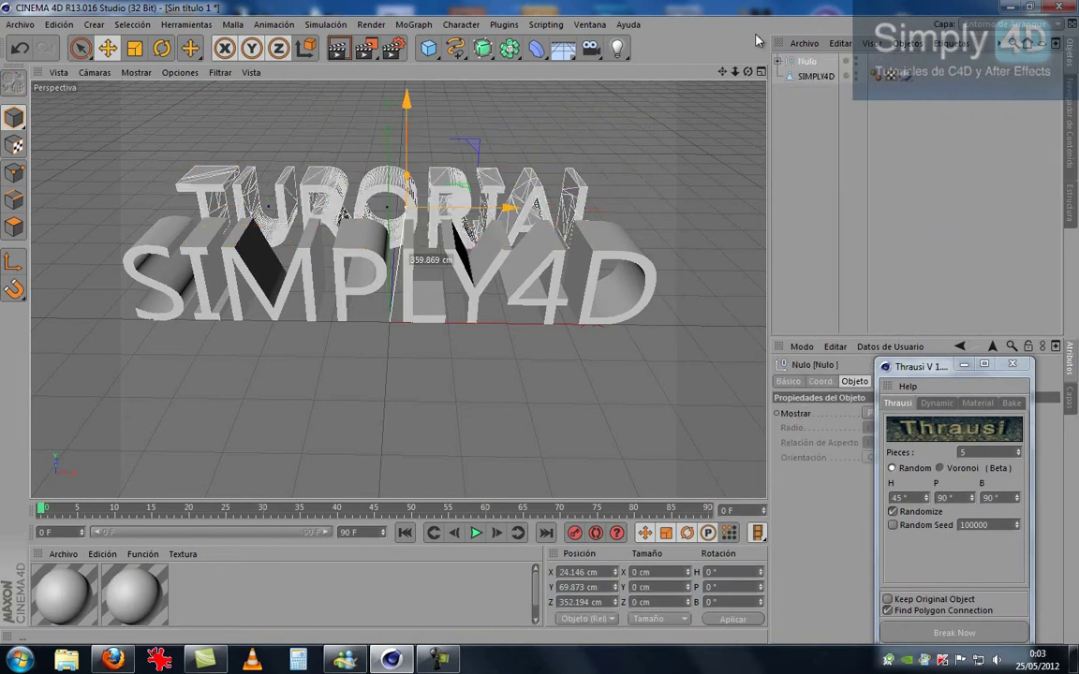
double_click(807, 61)
text(TUTOR)
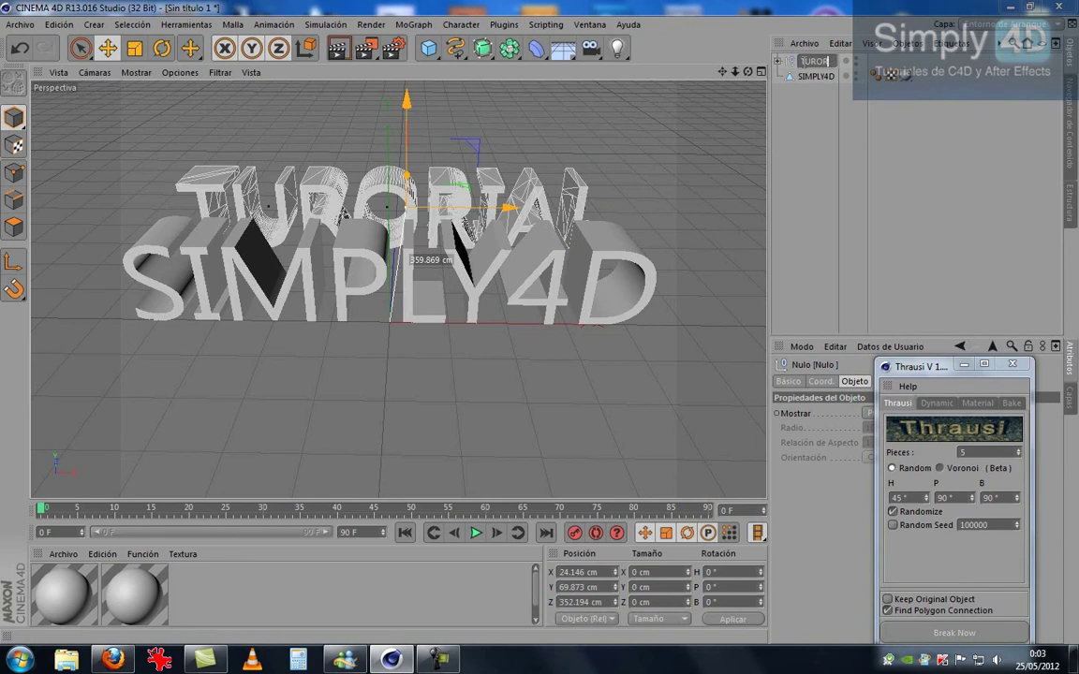
text(IAL)
key(Return)
Fracture the SIMPLY4D text into eight pieces with Thrausi
click(817, 76)
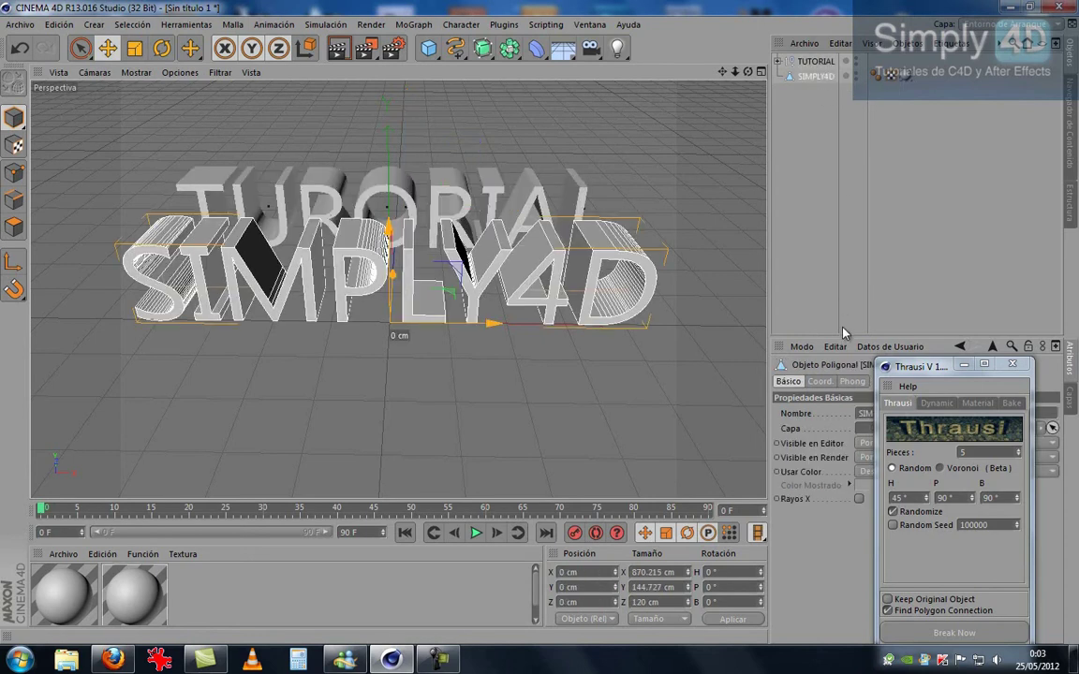
mouse_move(910, 372)
mouse_down()
mouse_move(504, 65)
mouse_move(593, 104)
mouse_up()
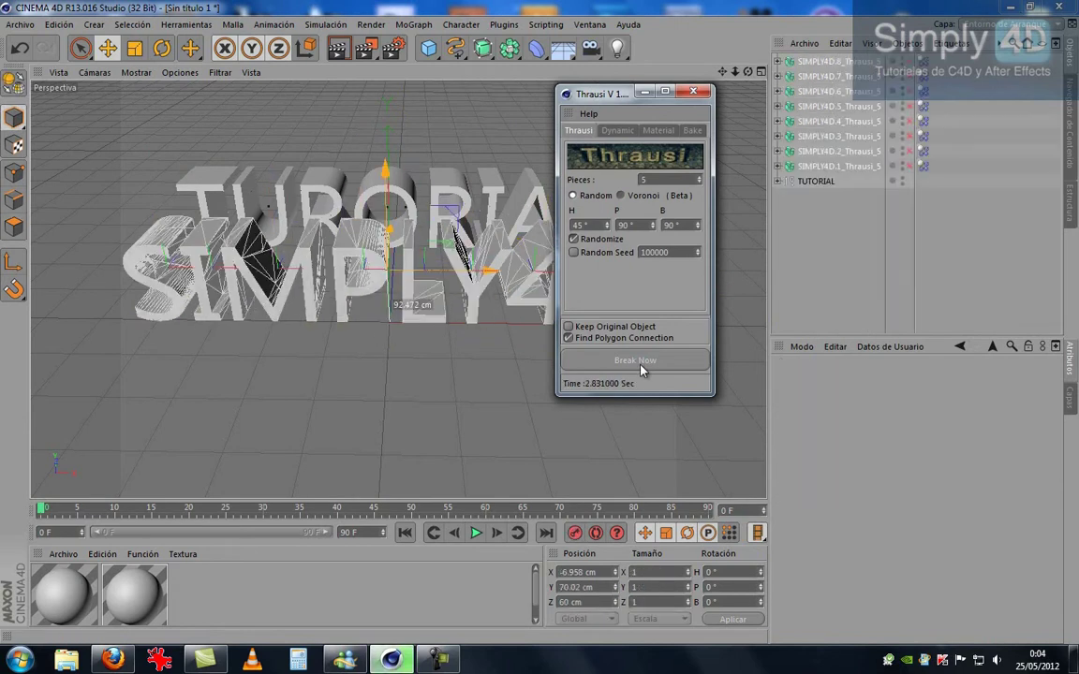
click(693, 91)
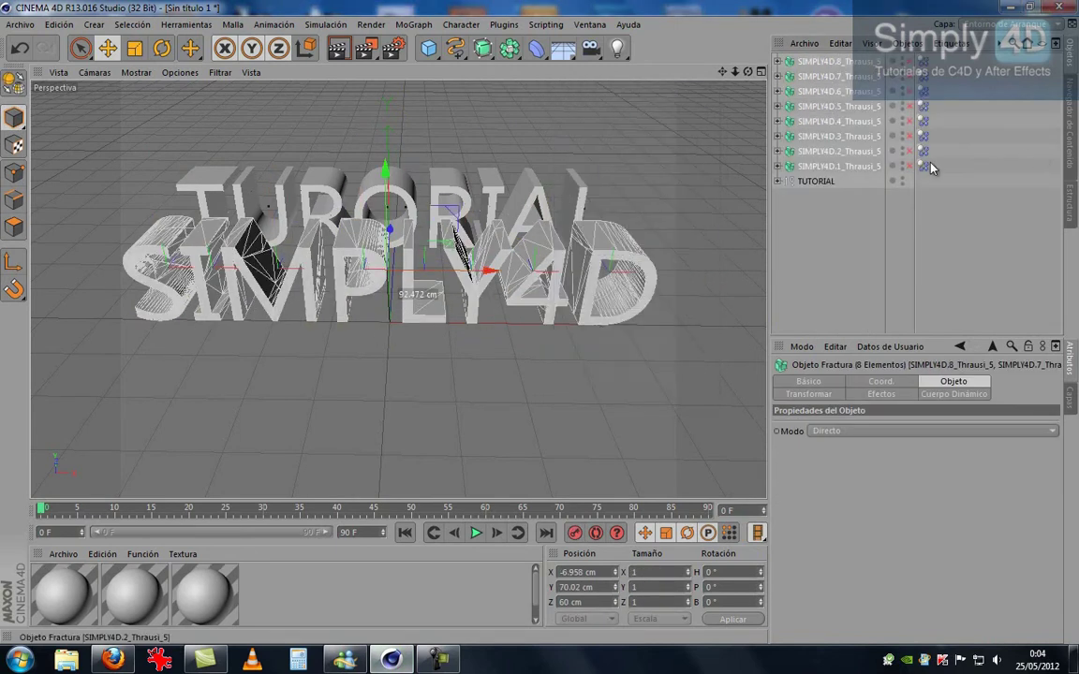
Delete the SIMPLY4D pieces' dynamics tags and enable all eight pieces
click(922, 62)
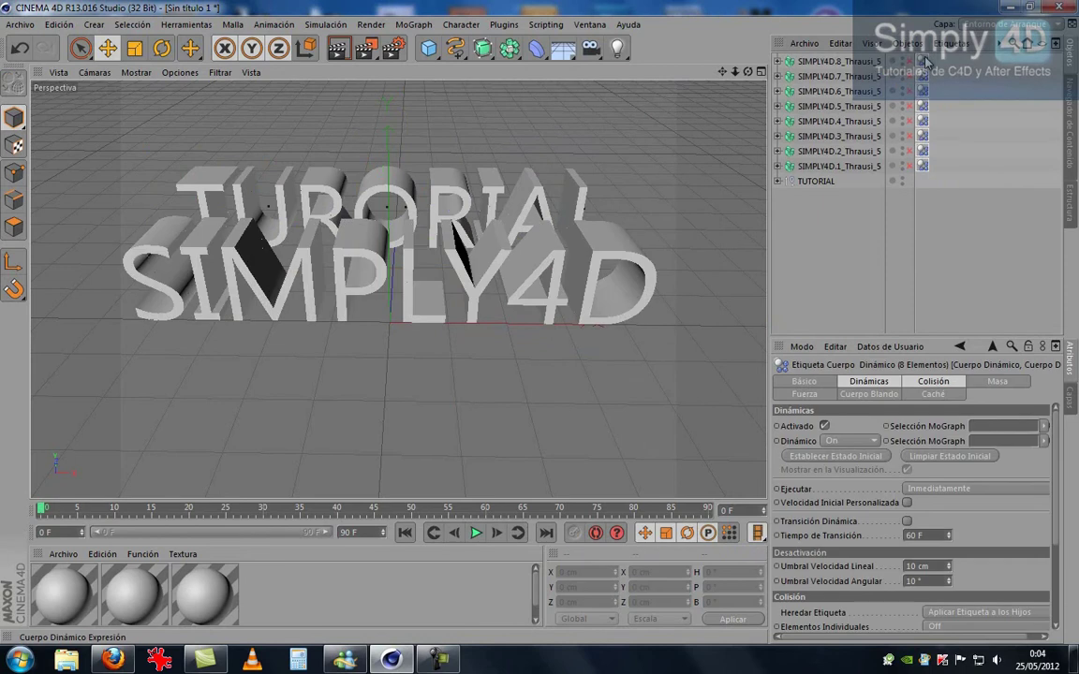
key(Delete)
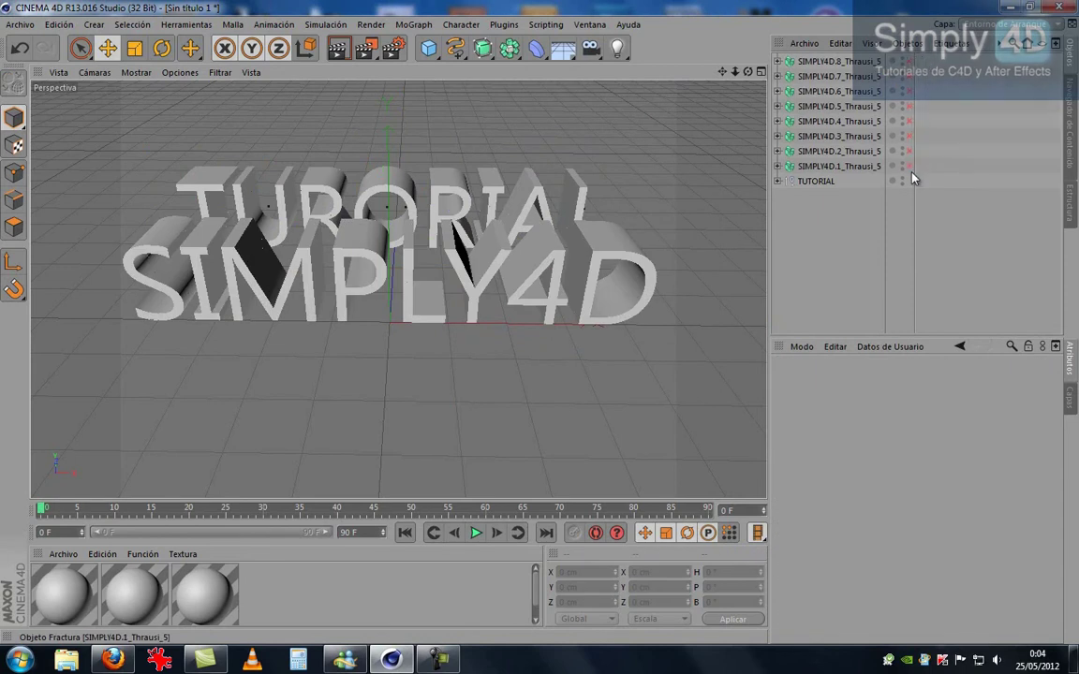
mouse_move(908, 165)
mouse_down()
mouse_move(908, 61)
mouse_move(755, 160)
mouse_up()
click(907, 43)
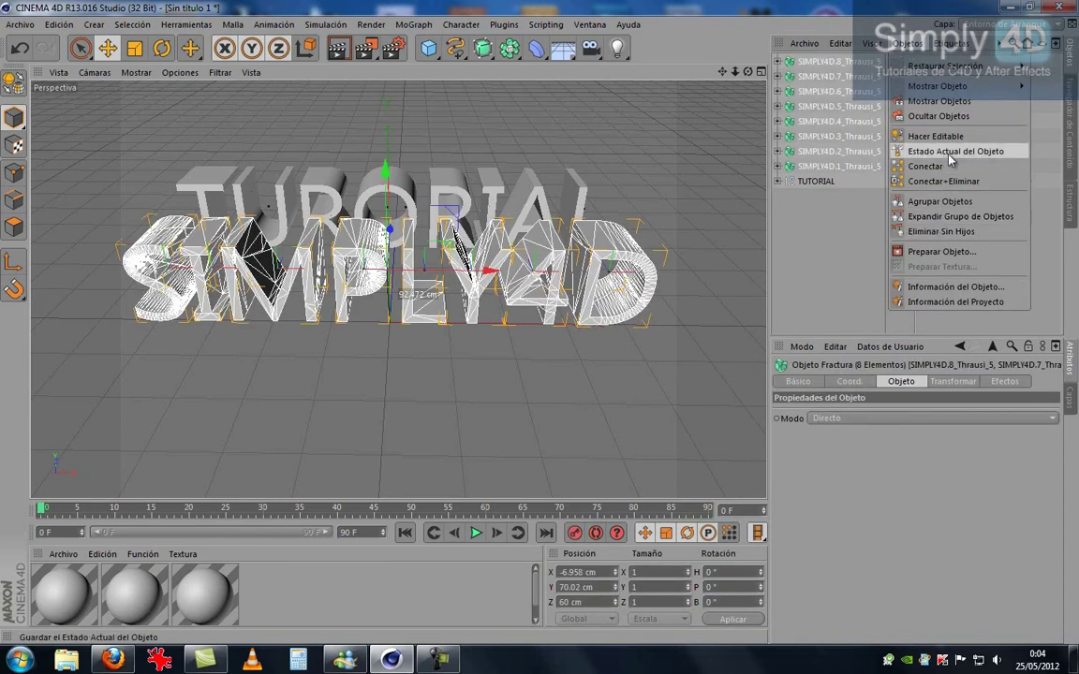
Group the SIMPLY4D pieces under a null renamed SIMPLY4D, then view both words from the side
click(928, 202)
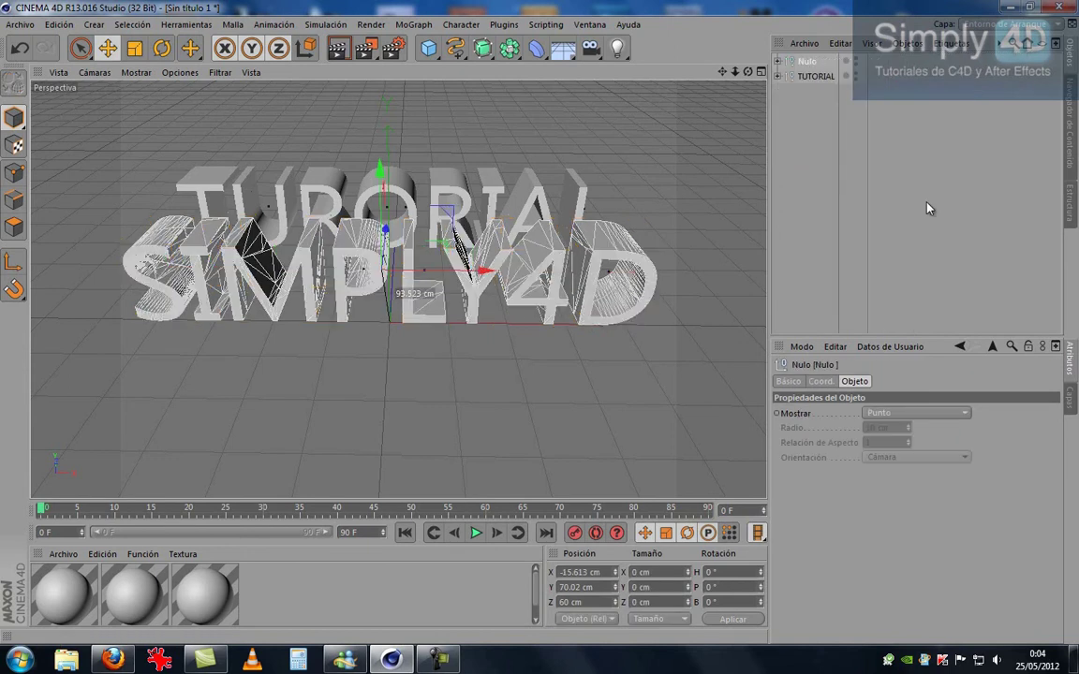
double_click(811, 61)
text(SIMPL)
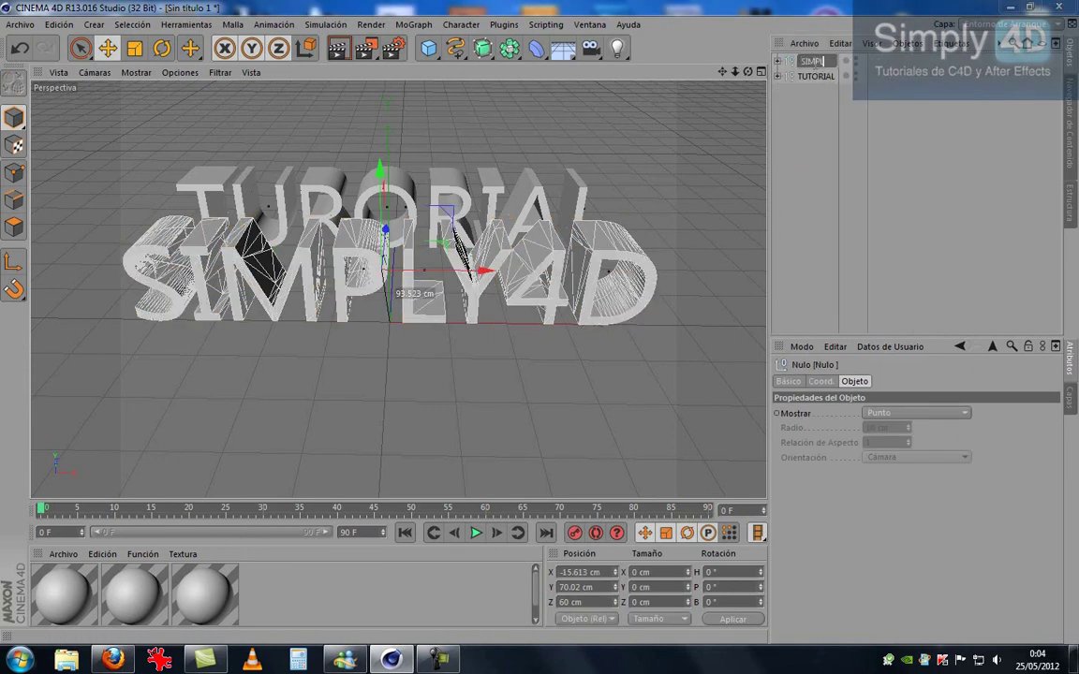
key(Return)
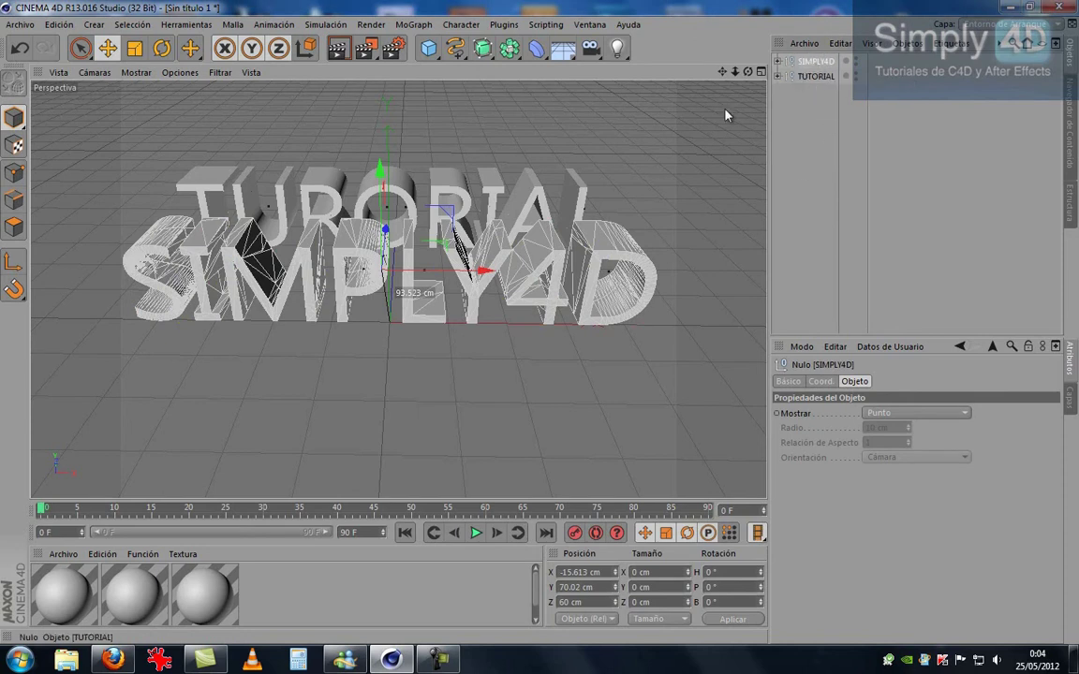
mouse_move(492, 242)
alt+mouse_down()
mouse_move(246, 258)
mouse_move(481, 271)
alt+mouse_up()
Drag the TUTORIAL group along Z until it overlaps the SIMPLY4D text
click(343, 269)
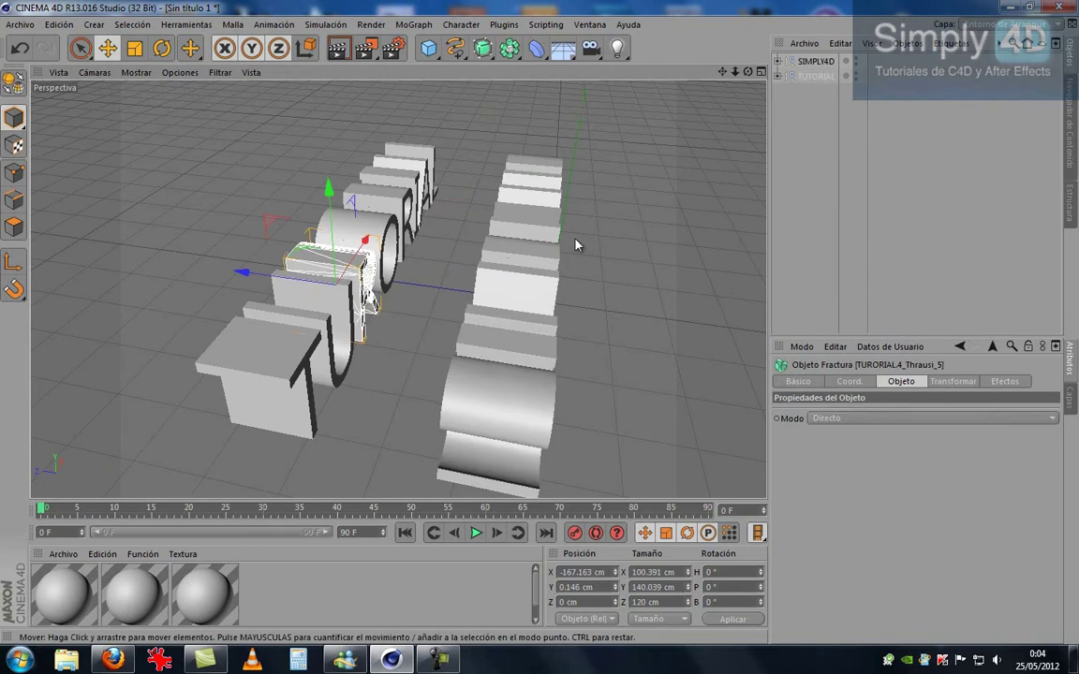
click(815, 76)
mouse_move(318, 243)
mouse_down()
mouse_move(471, 263)
mouse_move(570, 331)
mouse_move(533, 337)
mouse_move(549, 306)
mouse_move(520, 321)
mouse_up()
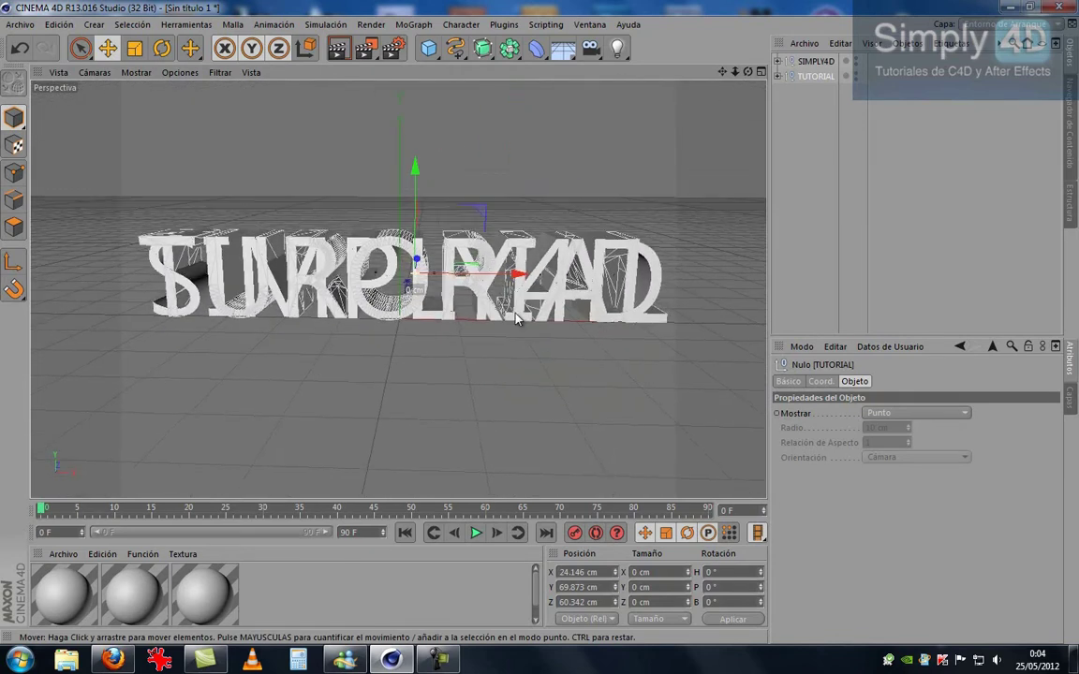
click(413, 24)
mouse_move(446, 46)
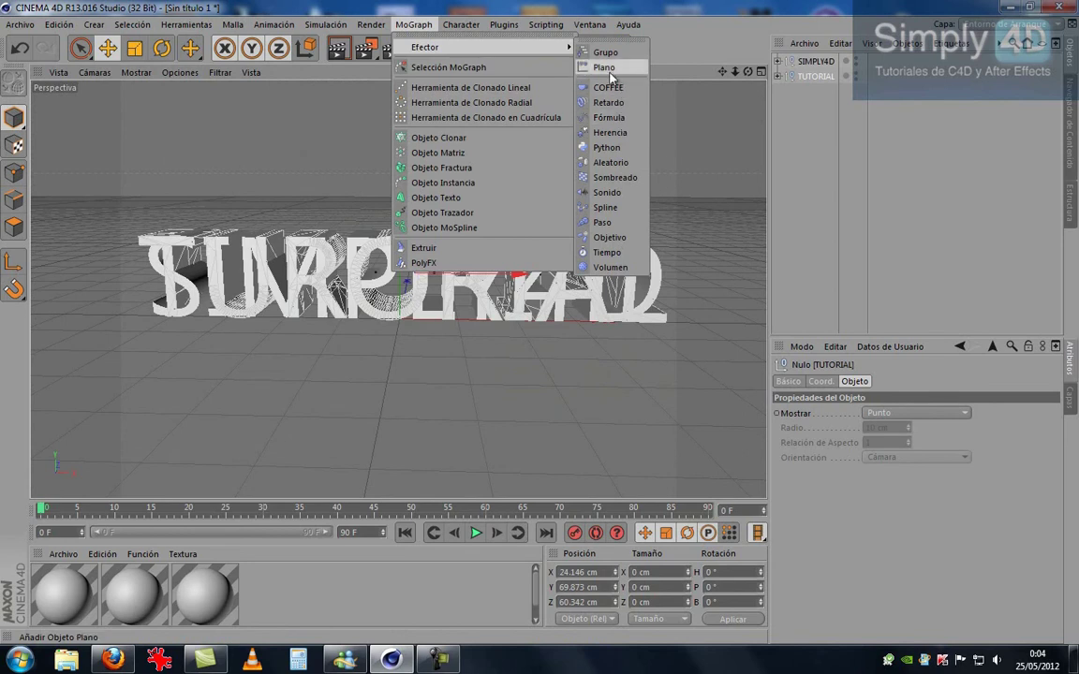
Expand both text groups and select only the eight SIMPLY4D fracture pieces
click(685, 48)
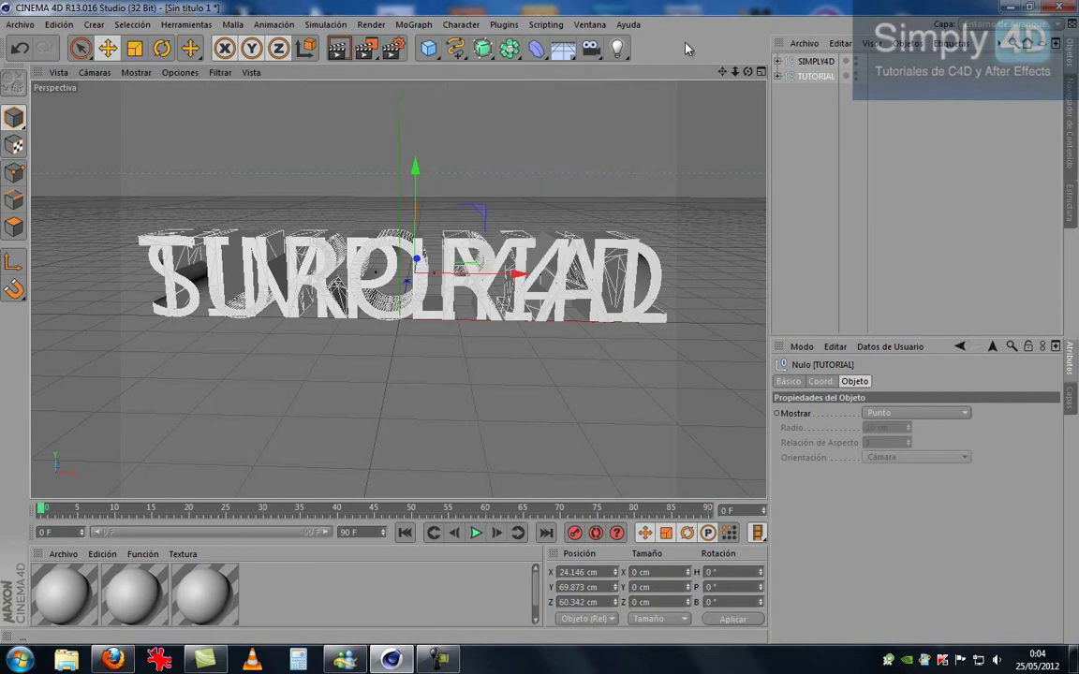
click(776, 60)
click(776, 196)
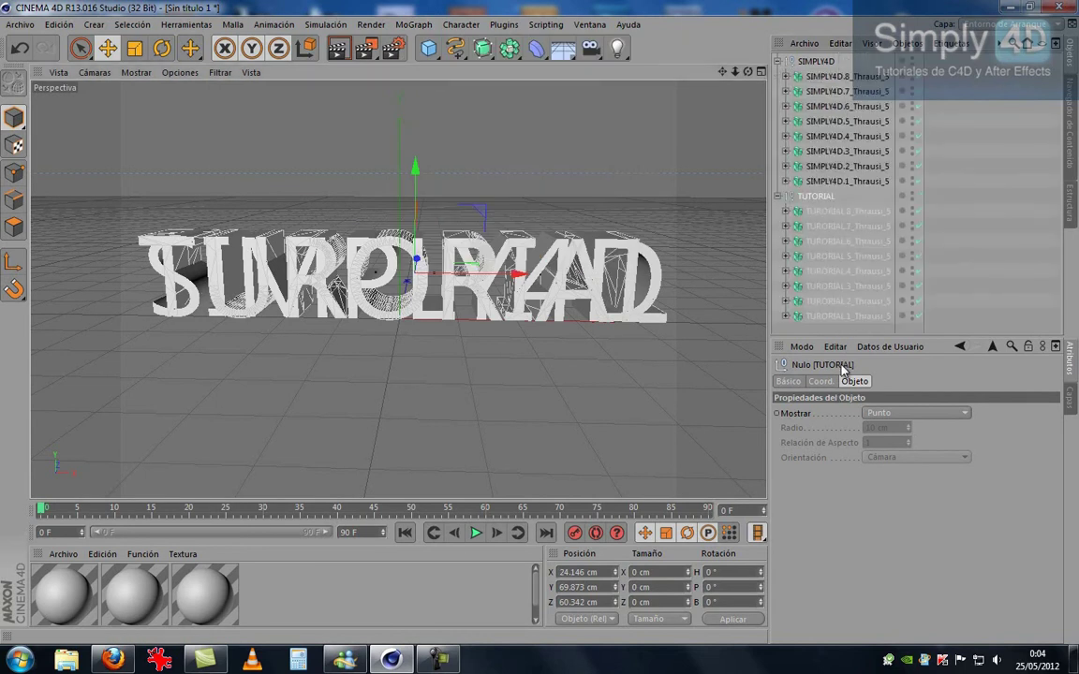
drag(846, 337, 847, 433)
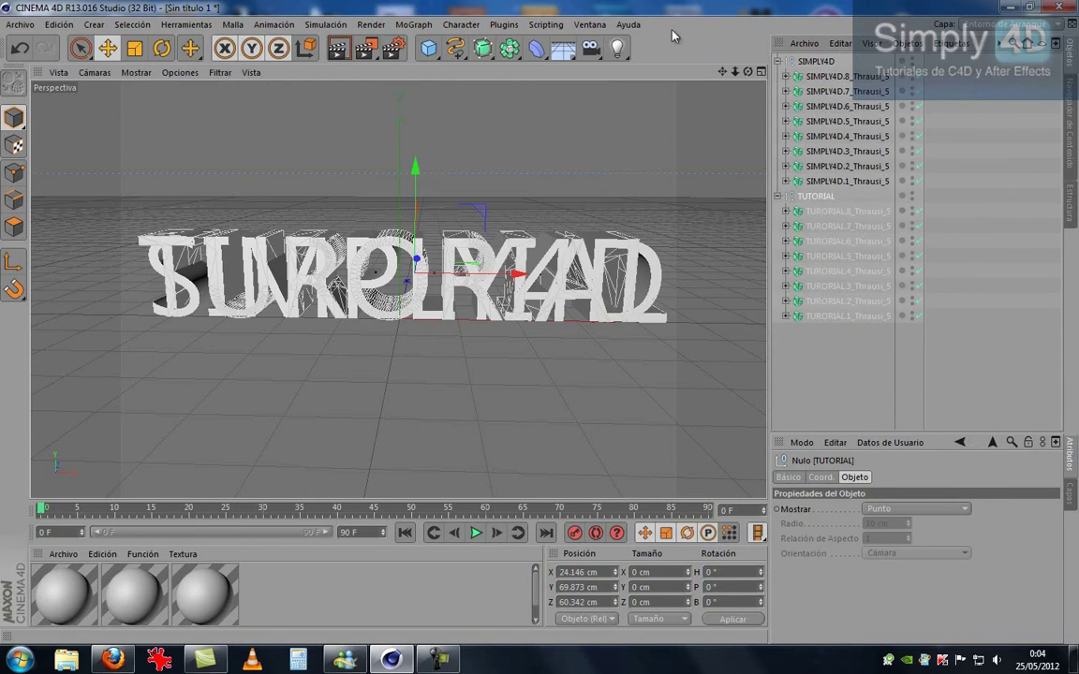
click(941, 142)
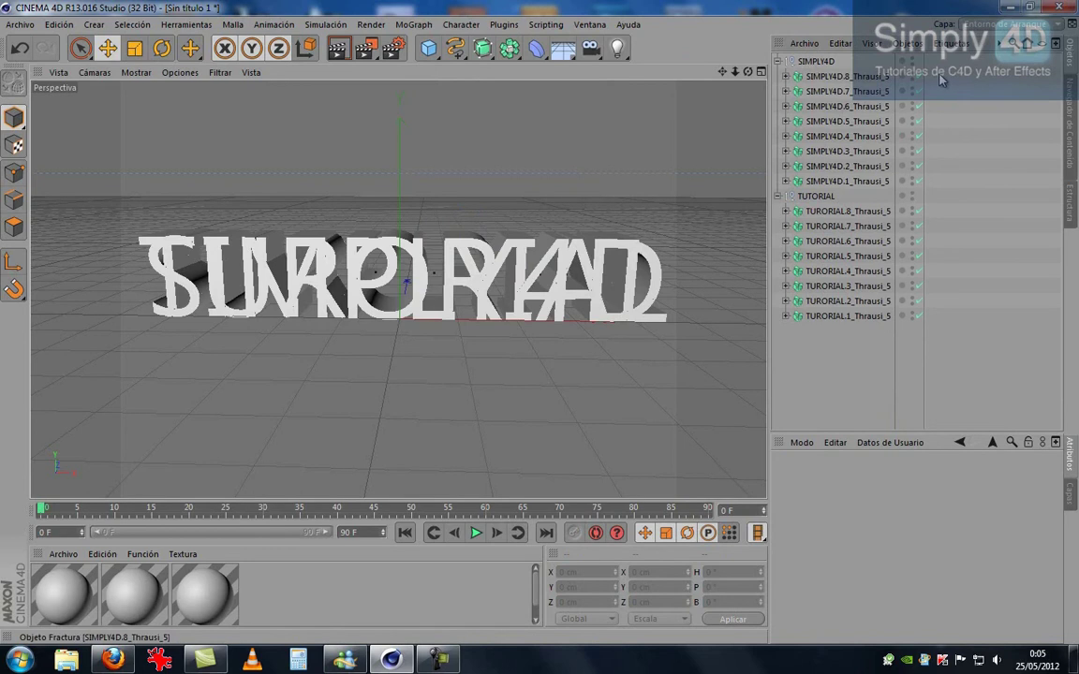
drag(937, 65, 783, 183)
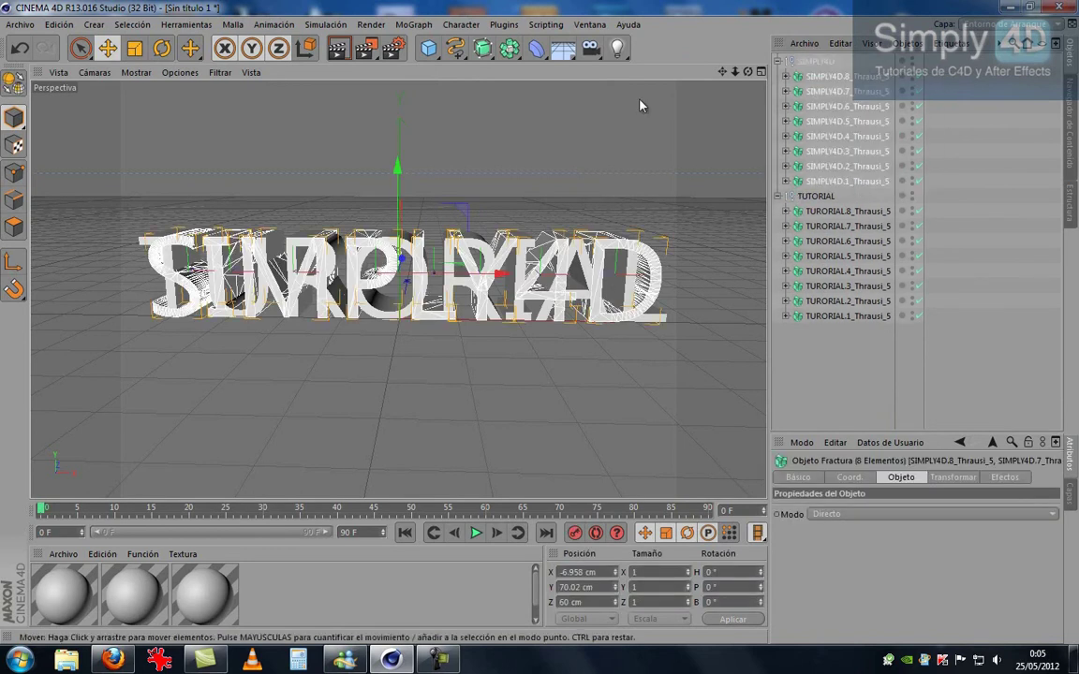
click(429, 25)
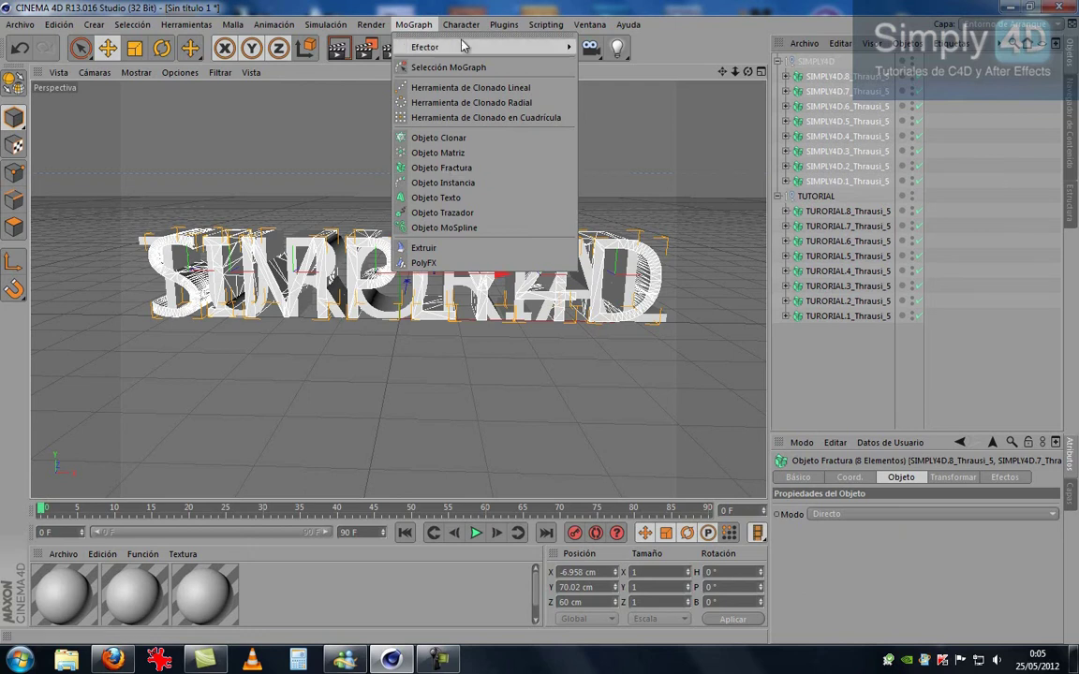
mouse_move(425, 47)
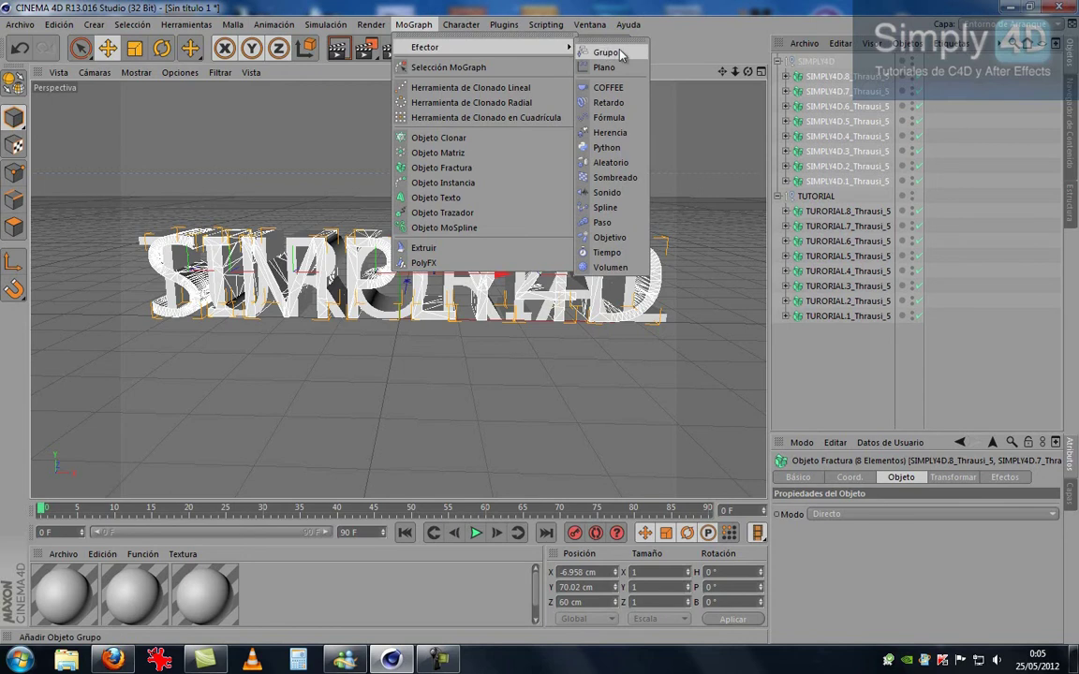
Add an Aleatorio effector to the SIMPLY4D pieces and hide the TUTORIAL text
click(611, 162)
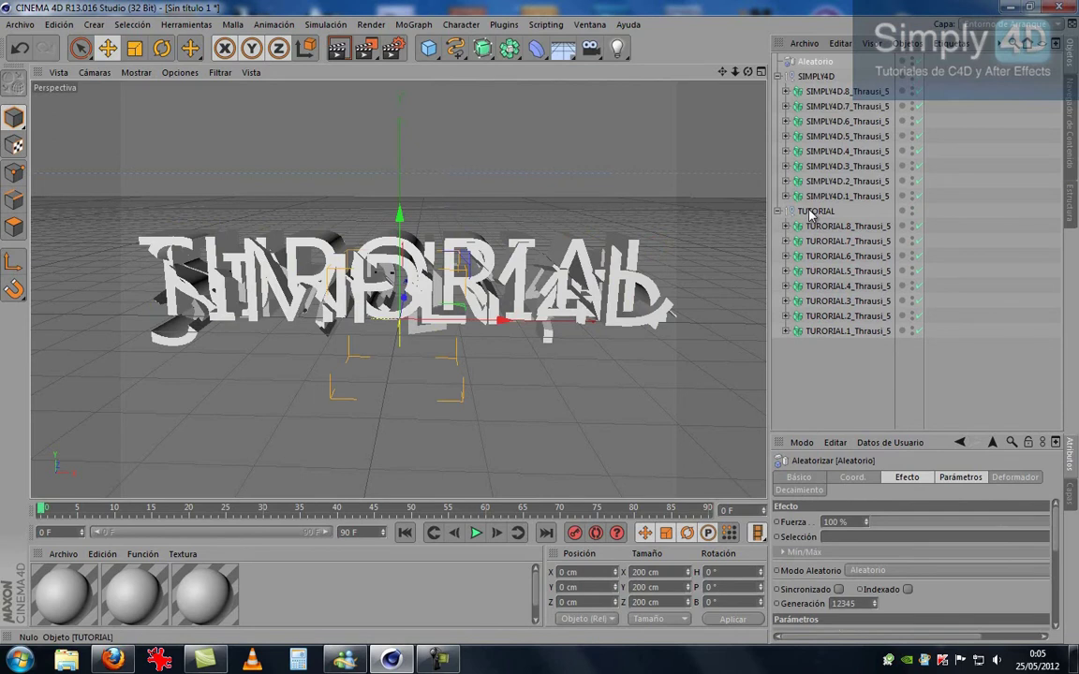
click(912, 210)
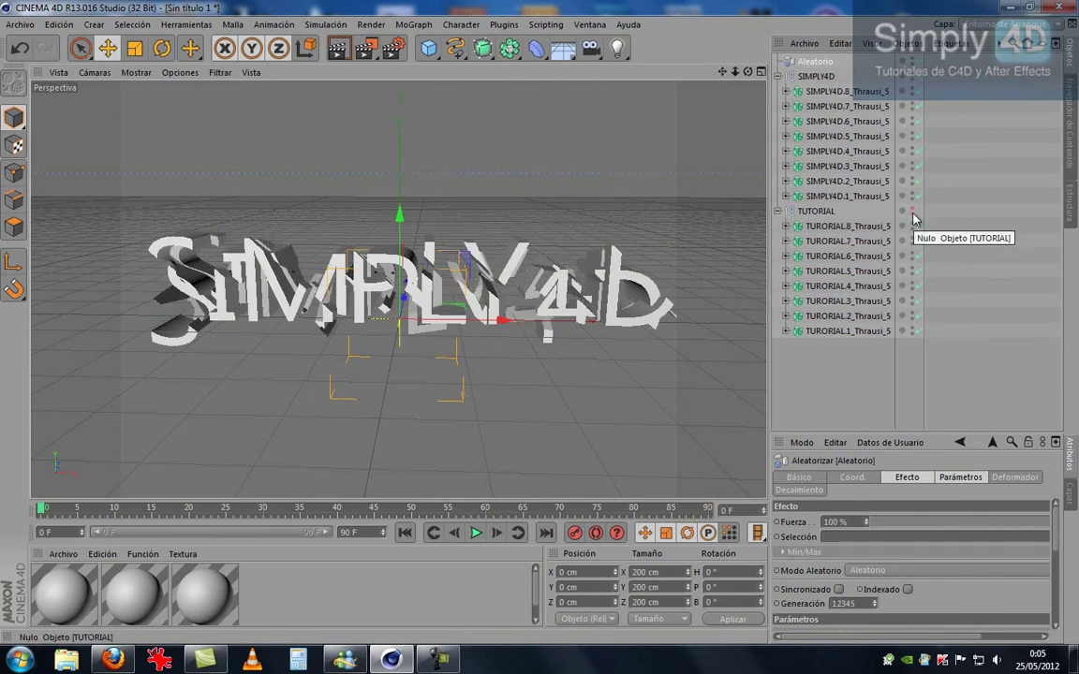
mouse_move(281, 201)
alt+mouse_down()
mouse_move(188, 203)
mouse_move(510, 266)
alt+mouse_up()
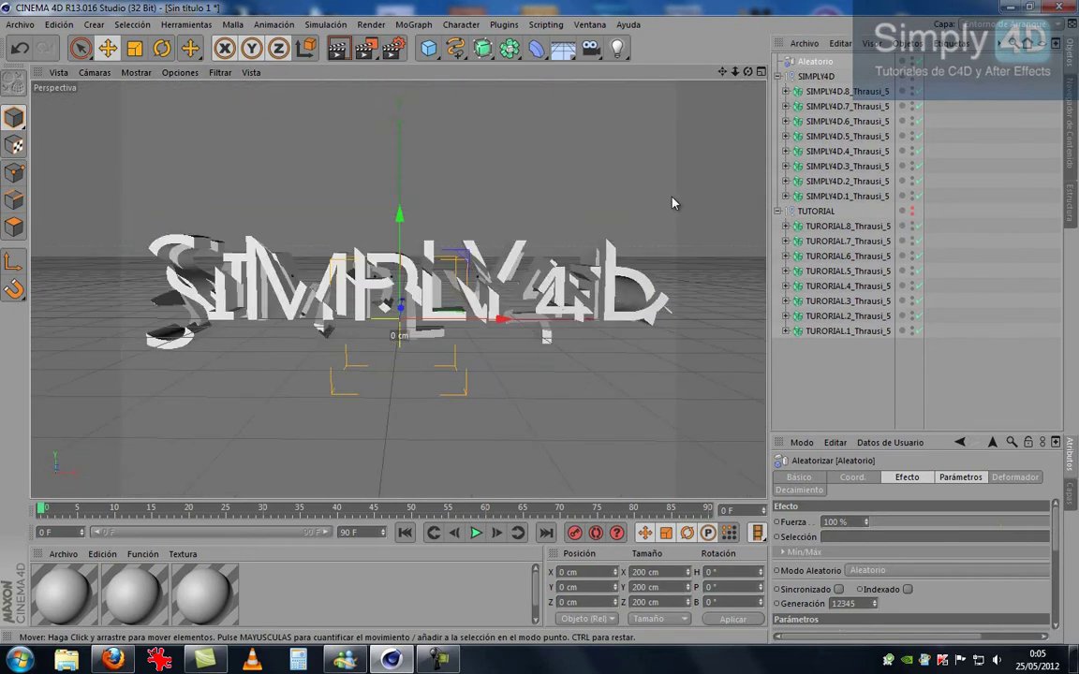
click(810, 59)
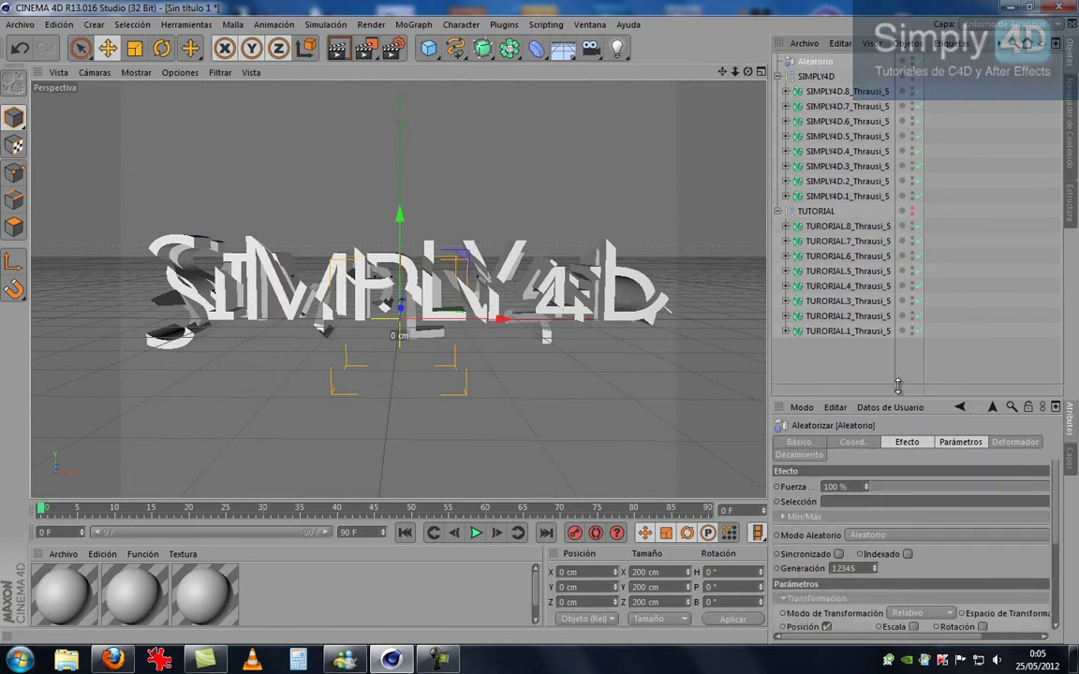
drag(899, 436, 902, 172)
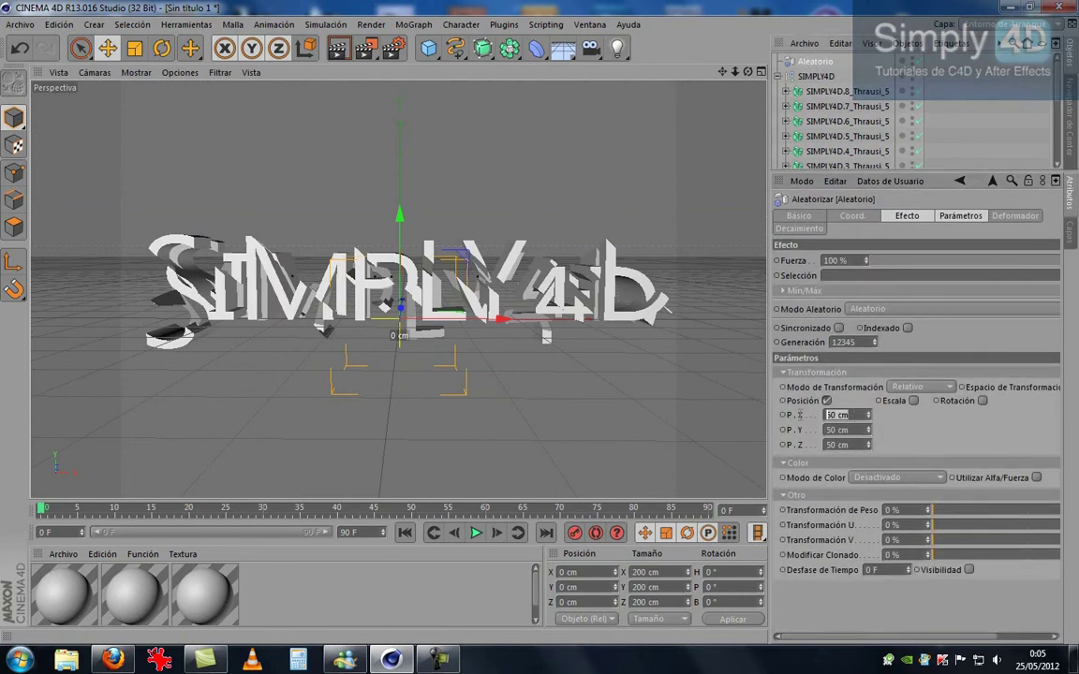
Enable Aleatorio's random rotation with R.H, R.P and R.B at 25°
text(0)
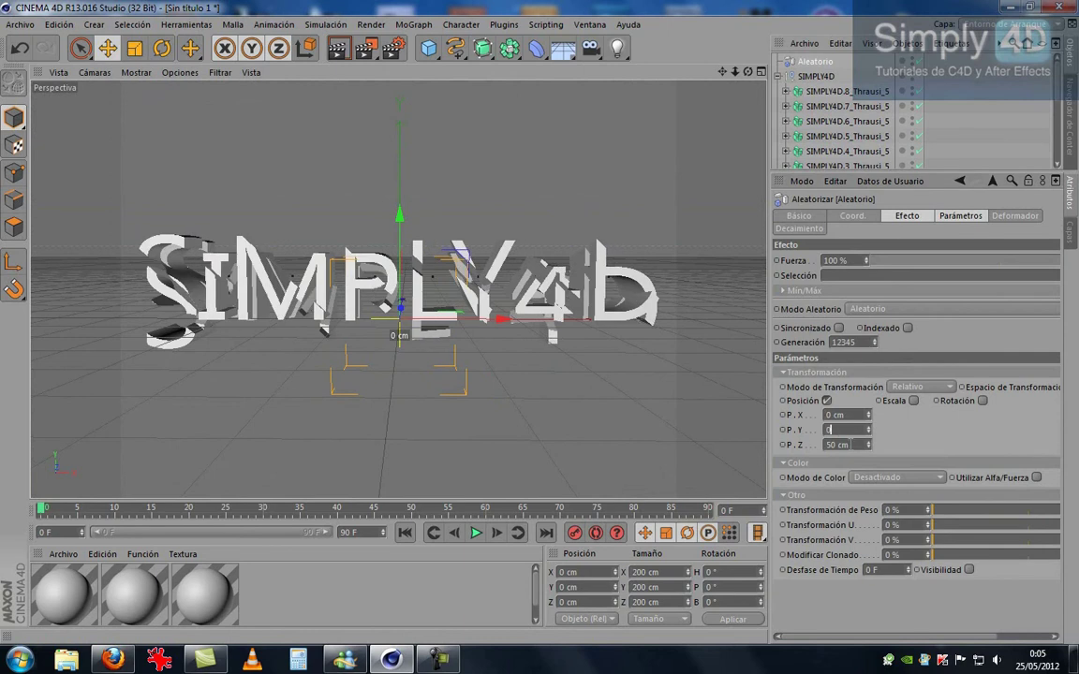
text(0)
key(Return)
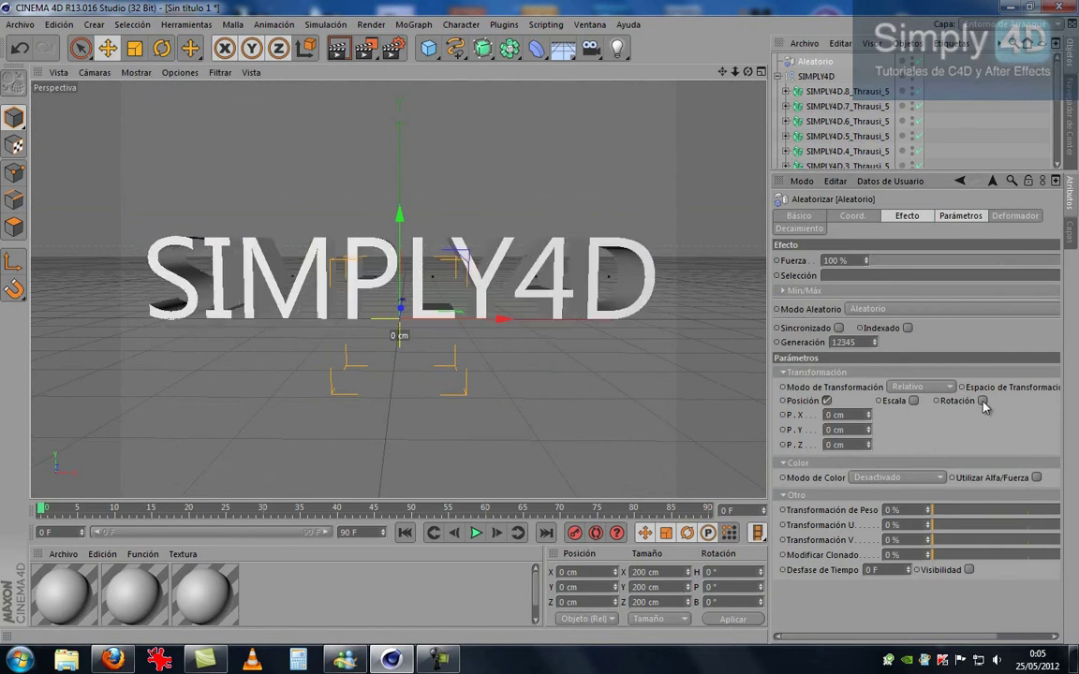
click(983, 401)
drag(1025, 433, 1027, 430)
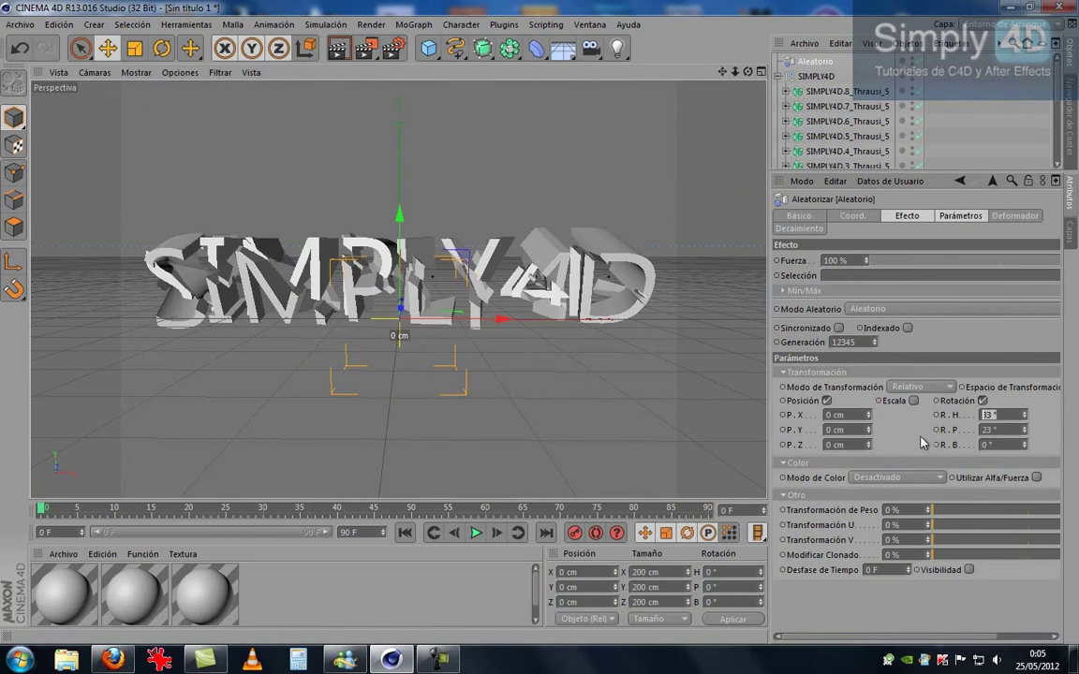
text(25)
key(Tab)
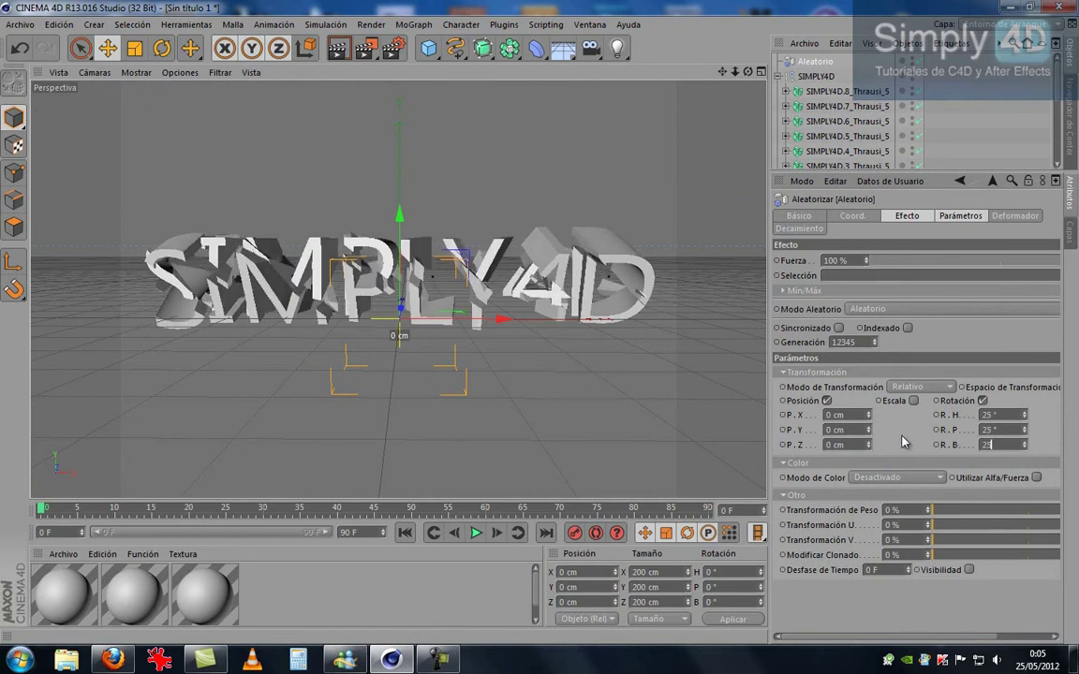
text(25)
key(Return)
Set Aleatorio's position offsets P.X, P.Y and P.Z to 10 cm
click(828, 414)
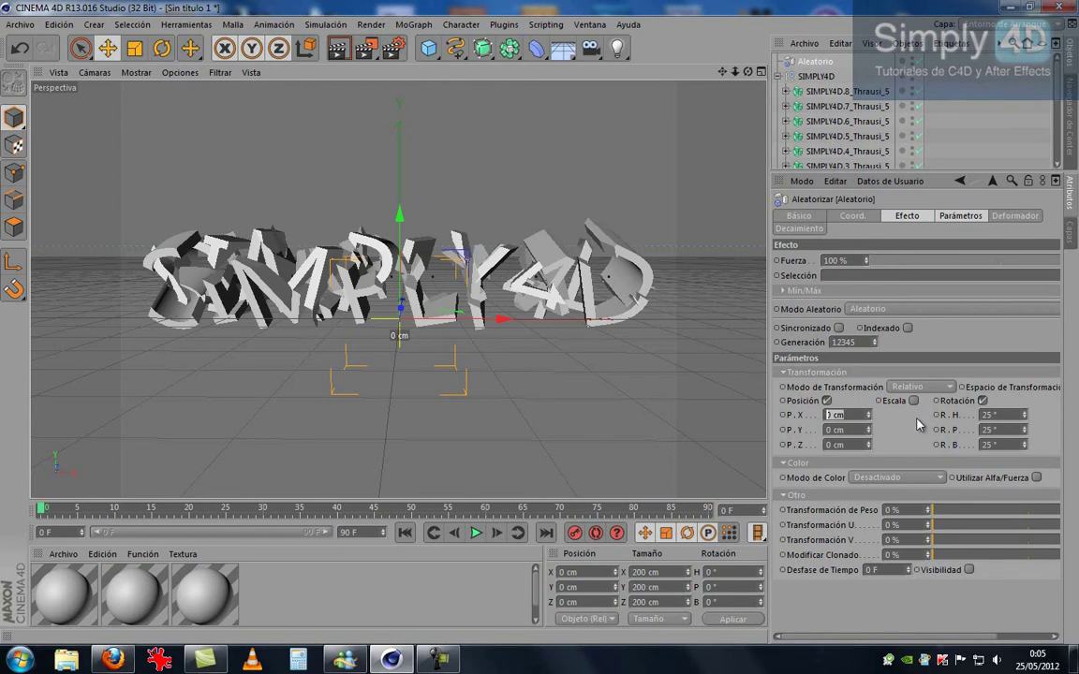
text(10)
key(Tab)
text(10)
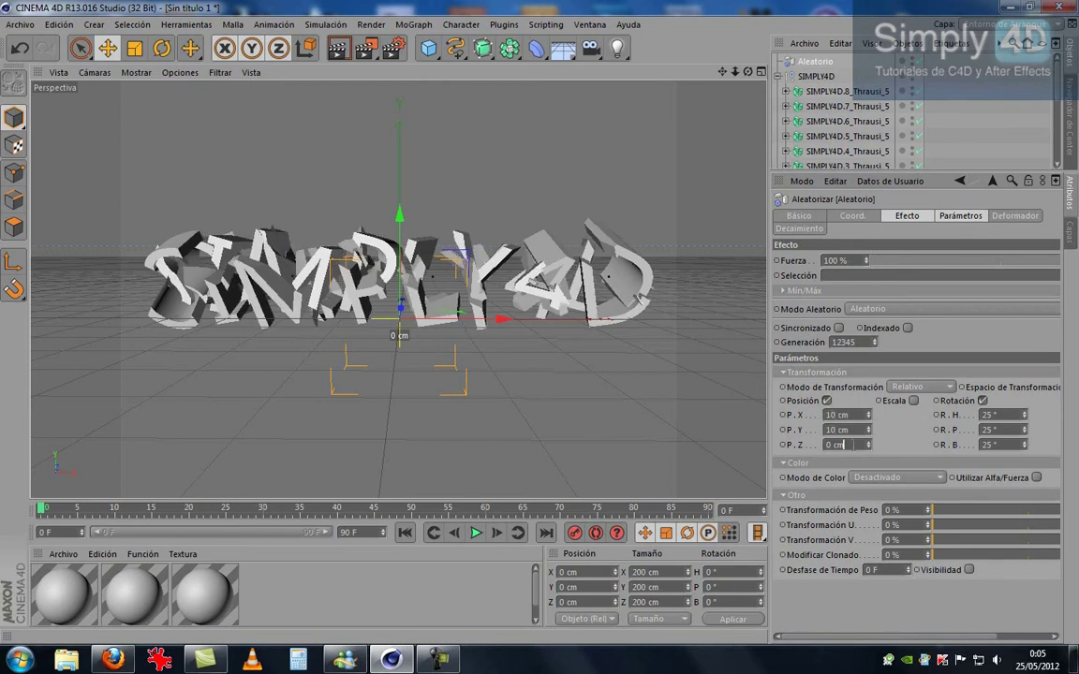
key(Tab)
text(10)
key(Return)
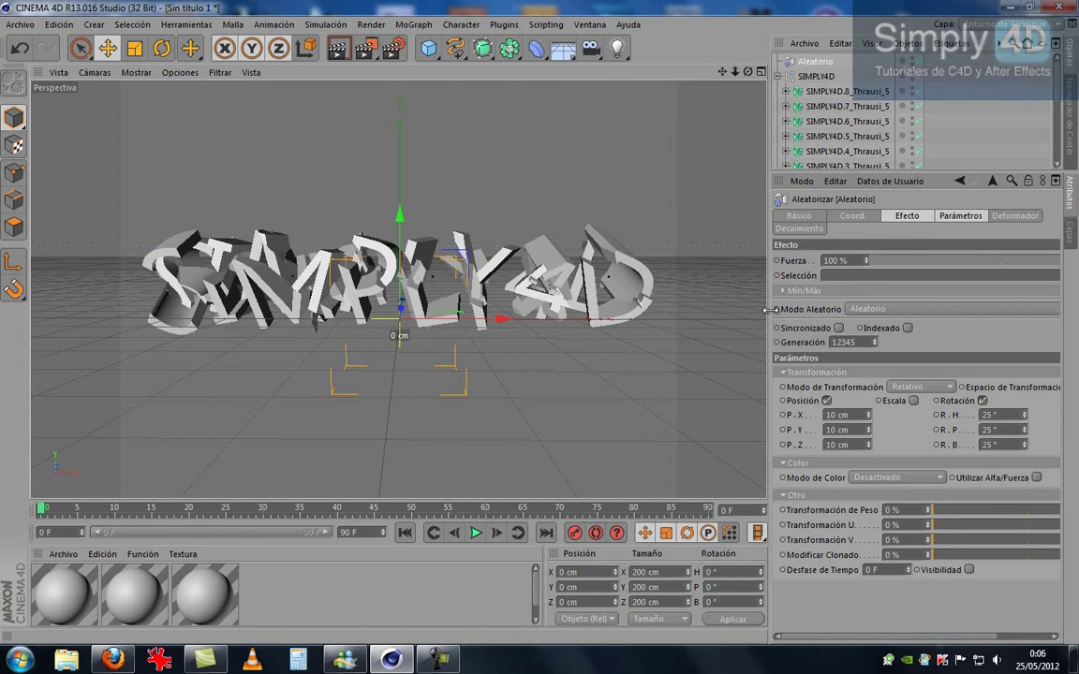
drag(767, 318, 733, 314)
Give the Aleatorio effector a Caja falloff and stretch the box along Y and Z
click(1041, 216)
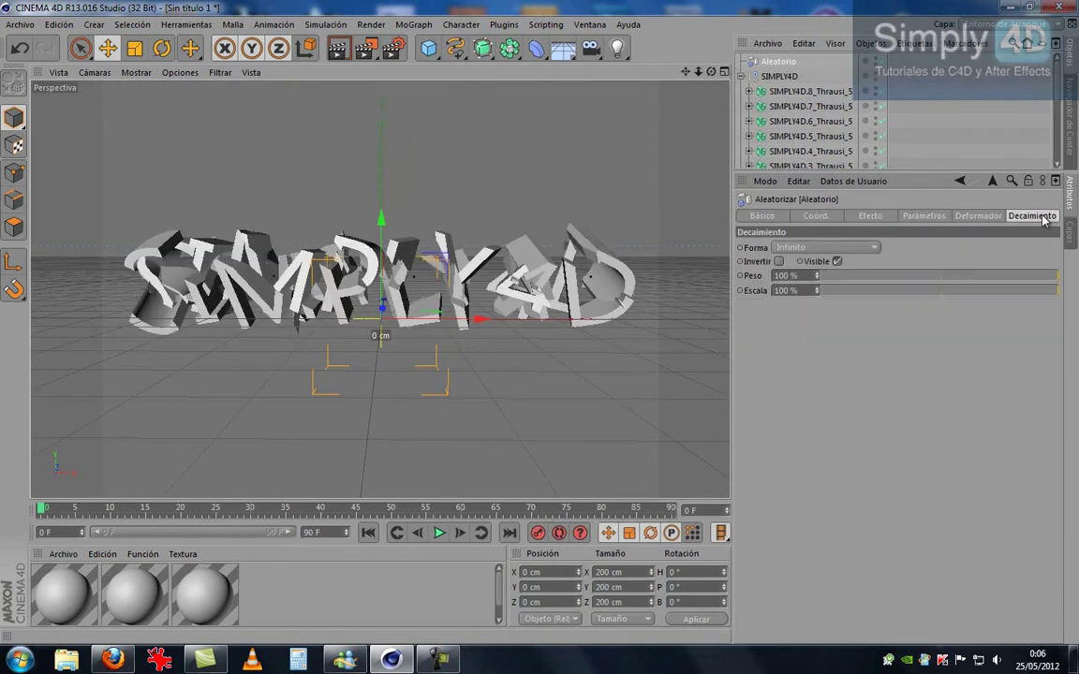
click(796, 248)
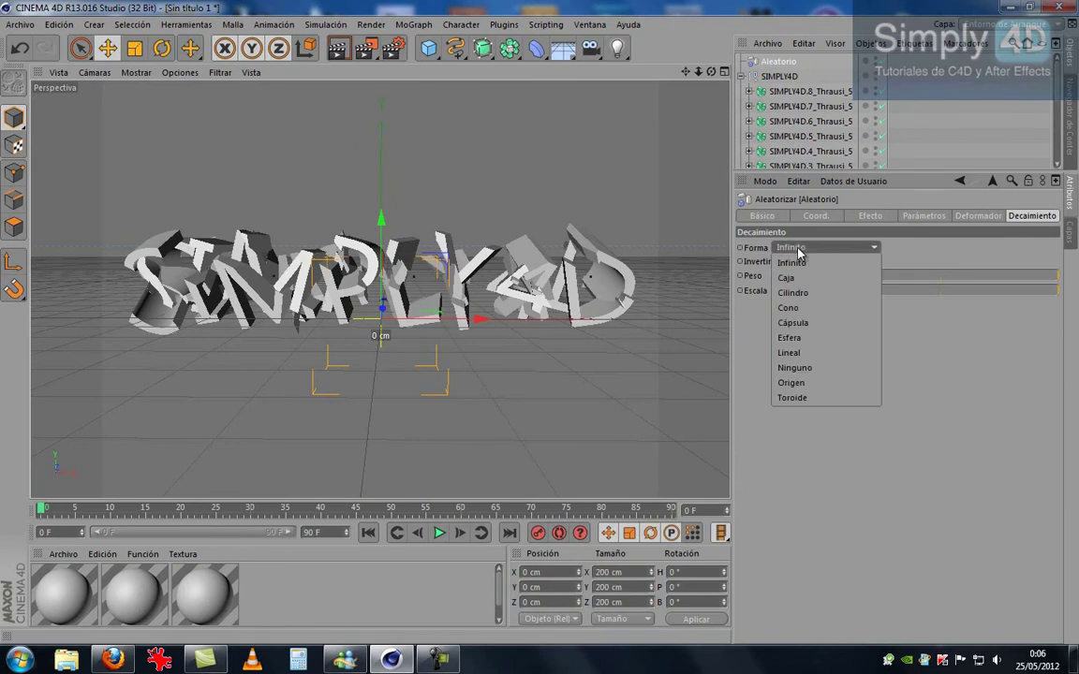
click(786, 278)
drag(385, 292, 384, 260)
mouse_move(473, 274)
mouse_down()
mouse_move(609, 278)
mouse_move(281, 273)
mouse_move(465, 270)
mouse_move(329, 182)
mouse_up()
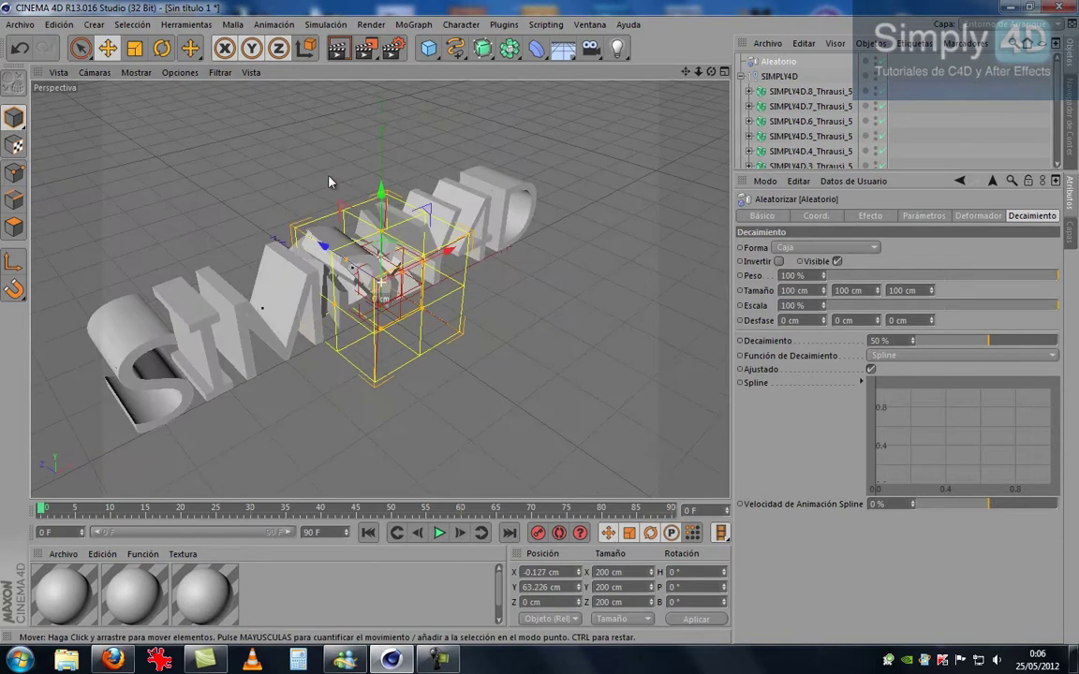
mouse_move(347, 265)
mouse_down()
mouse_move(337, 312)
mouse_move(277, 331)
mouse_up()
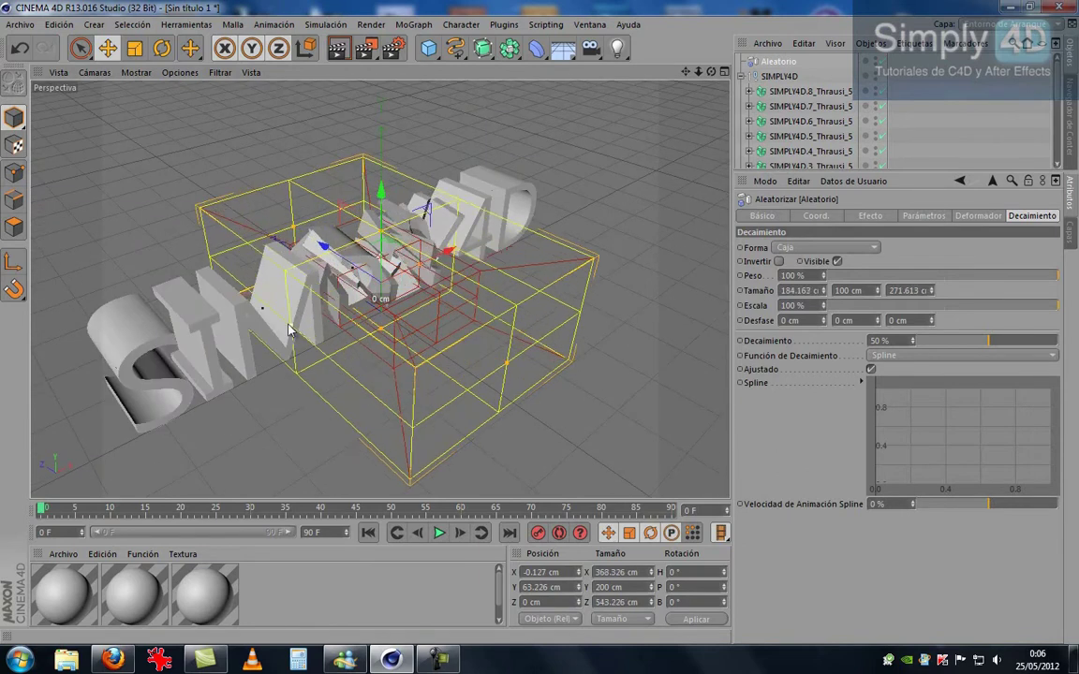
mouse_move(378, 240)
mouse_down()
mouse_move(376, 115)
mouse_move(471, 288)
mouse_move(723, 288)
mouse_move(489, 313)
mouse_move(501, 307)
mouse_move(541, 328)
mouse_move(437, 294)
mouse_move(717, 295)
mouse_move(548, 328)
mouse_up()
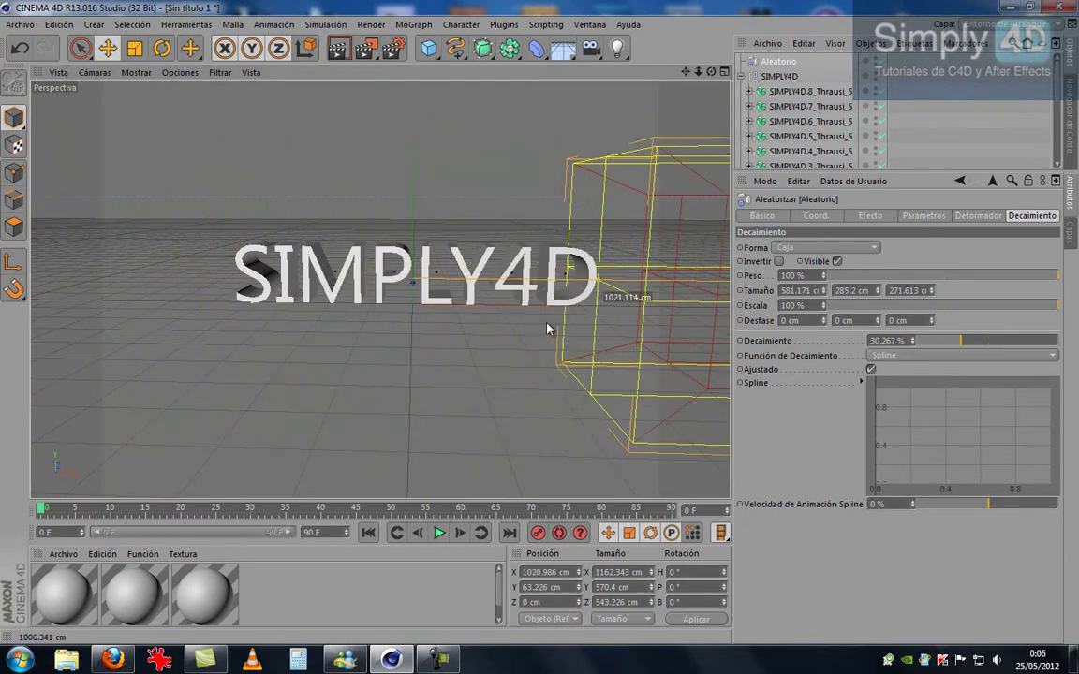
Slide the falloff box along X until it is centred over the SIMPLY4D text
alt+middle_drag(548, 329, 327, 258)
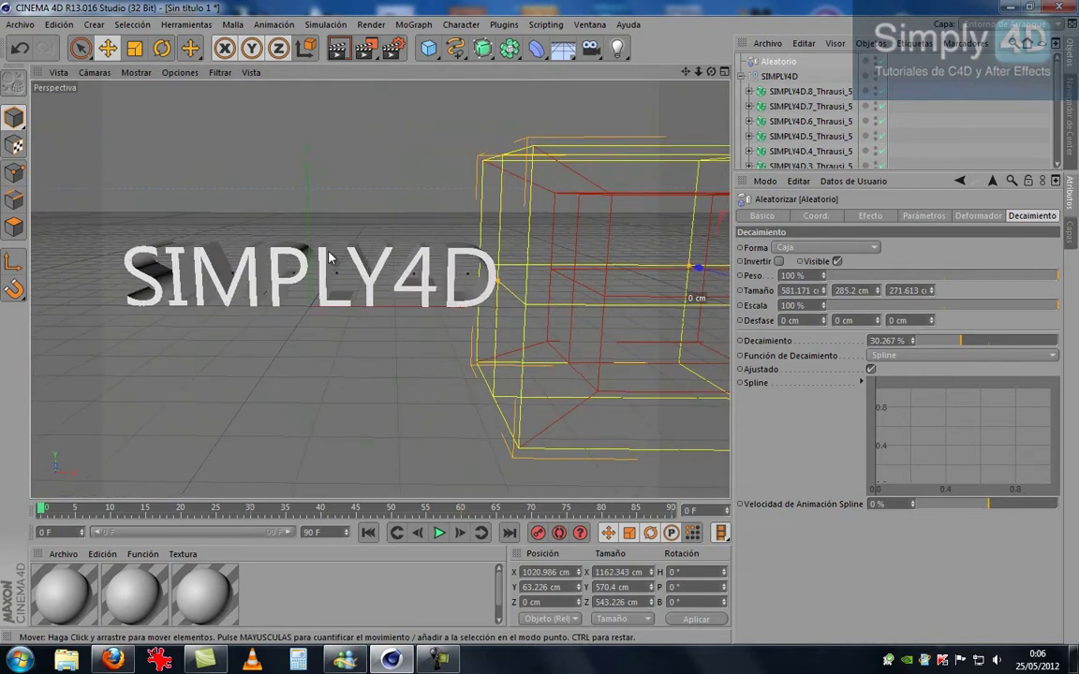
mouse_move(717, 271)
alt+mouse_down()
mouse_move(709, 286)
mouse_move(849, 284)
alt+mouse_up()
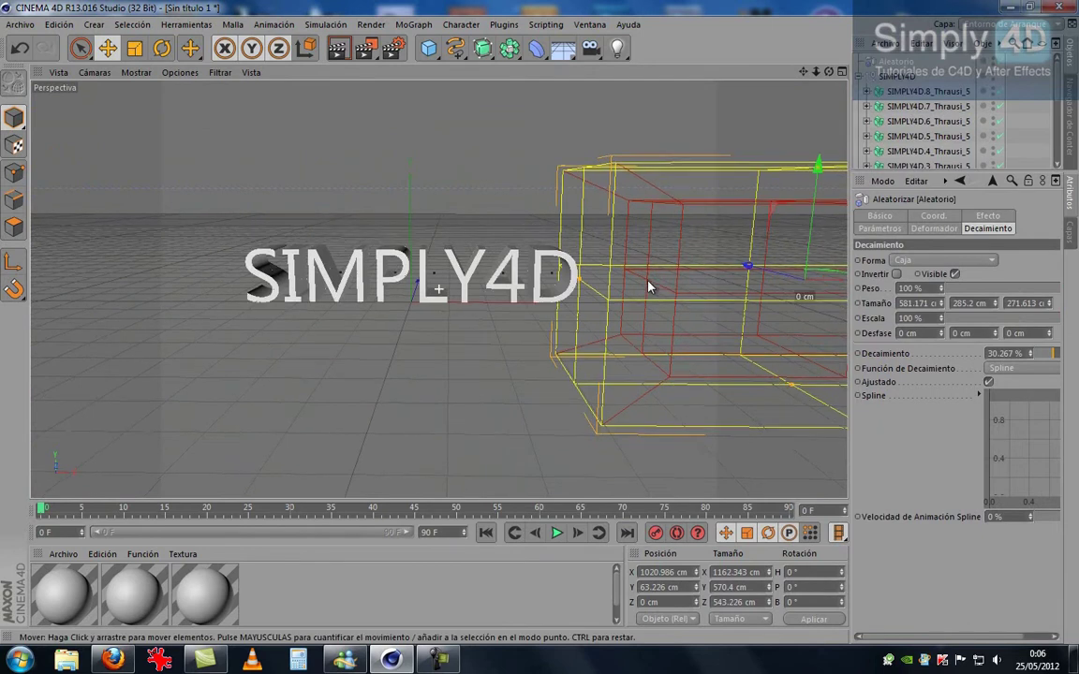
drag(656, 288, 759, 297)
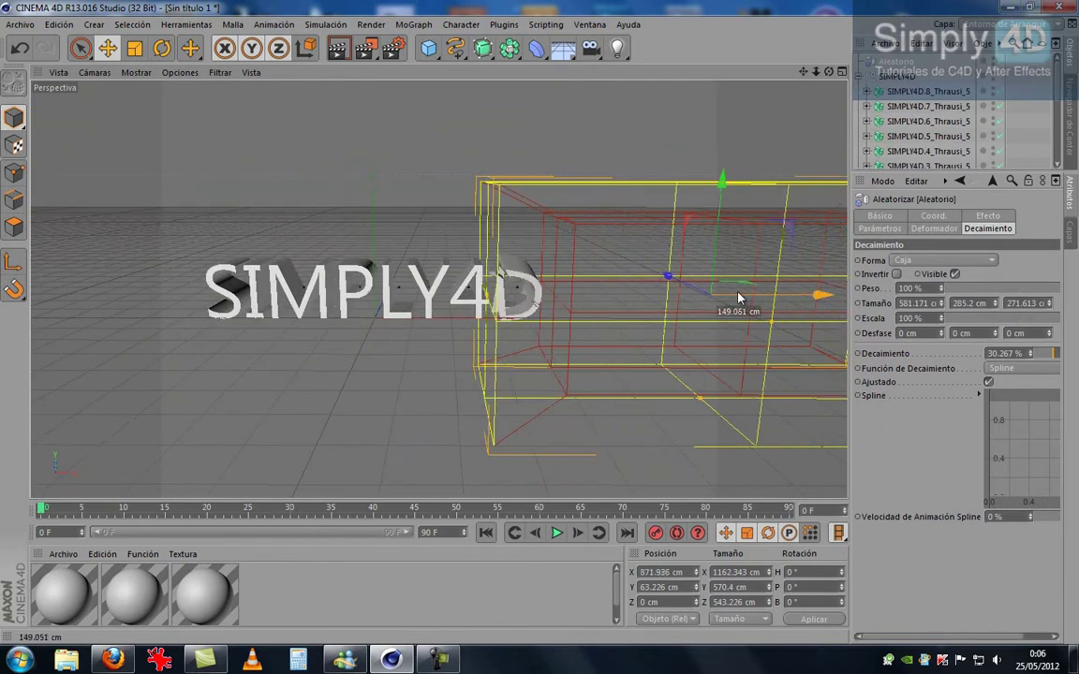
mouse_move(759, 298)
mouse_down()
mouse_move(414, 292)
mouse_move(820, 314)
mouse_up()
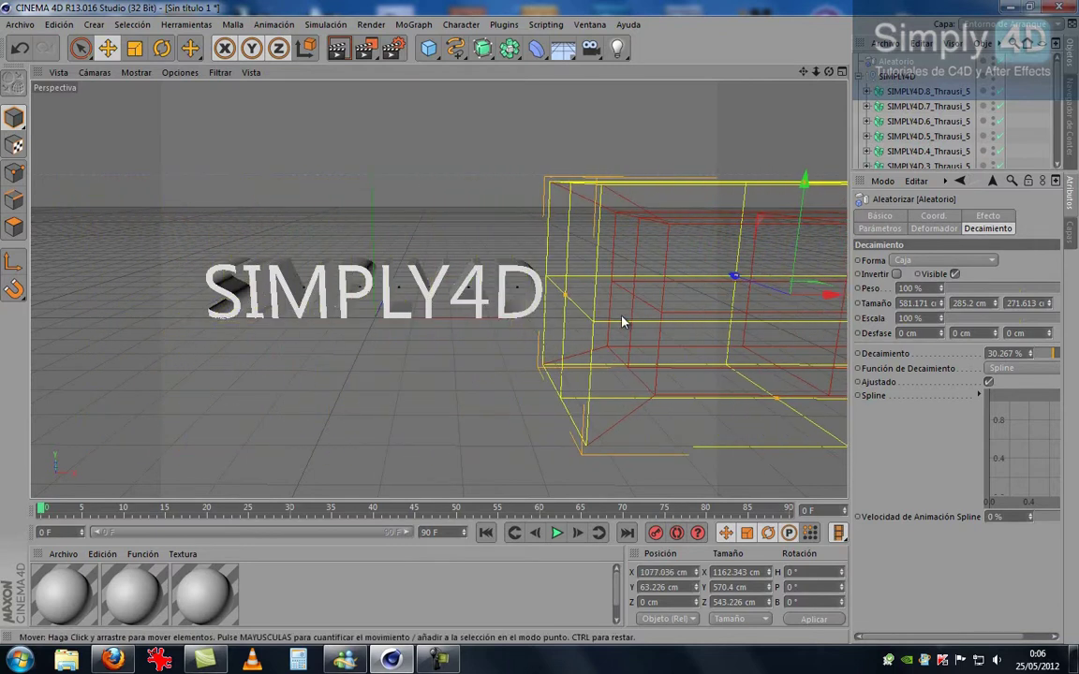
drag(826, 300, 423, 297)
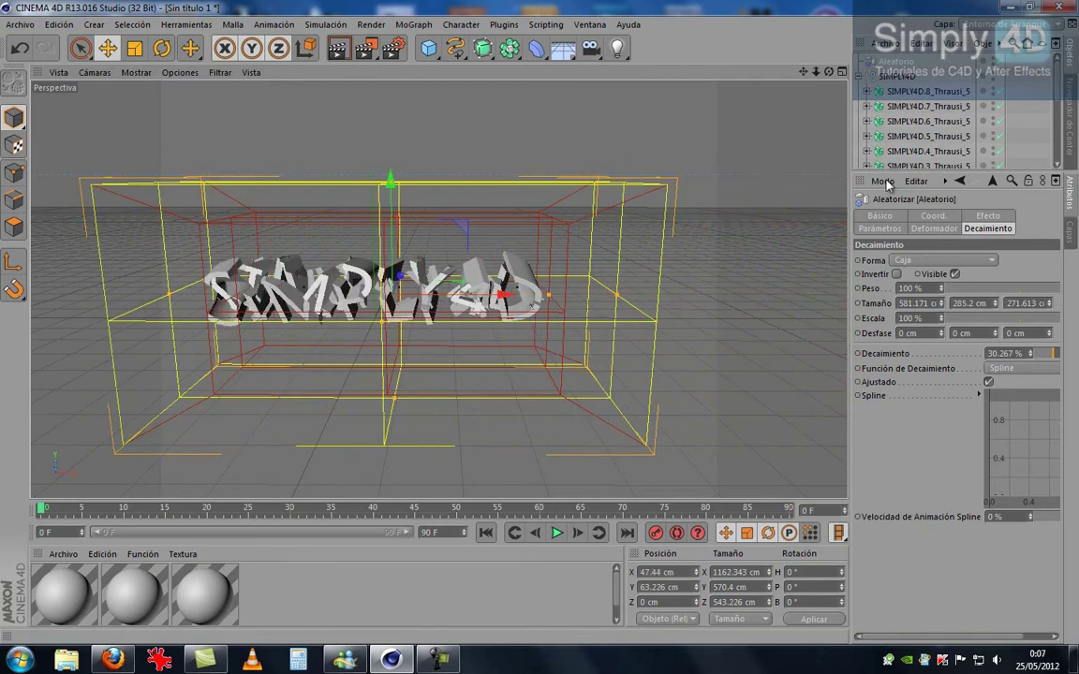
drag(887, 171, 887, 360)
Add a Plano effector to the SIMPLY4D pieces with a wide, tall box falloff
click(927, 90)
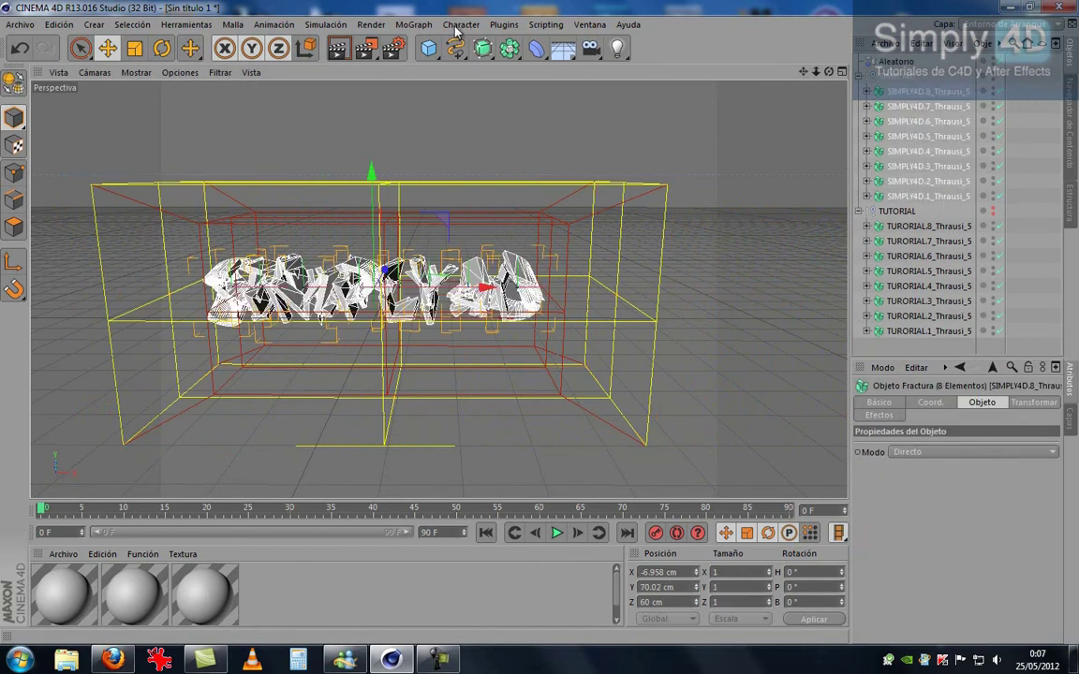
click(412, 25)
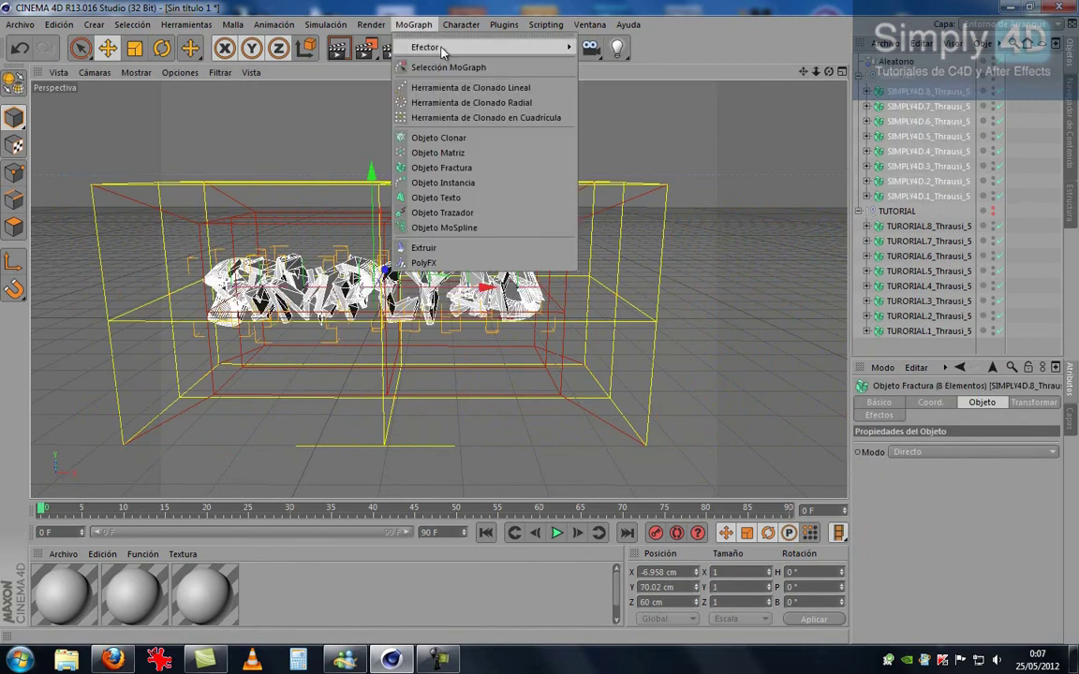
click(602, 67)
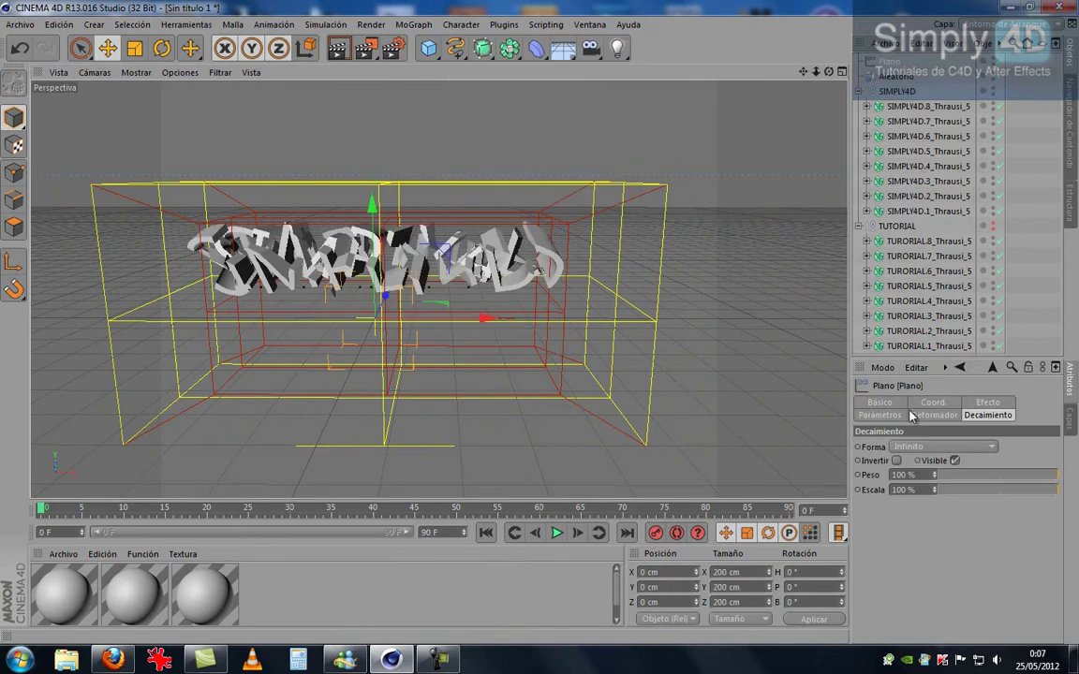
click(917, 448)
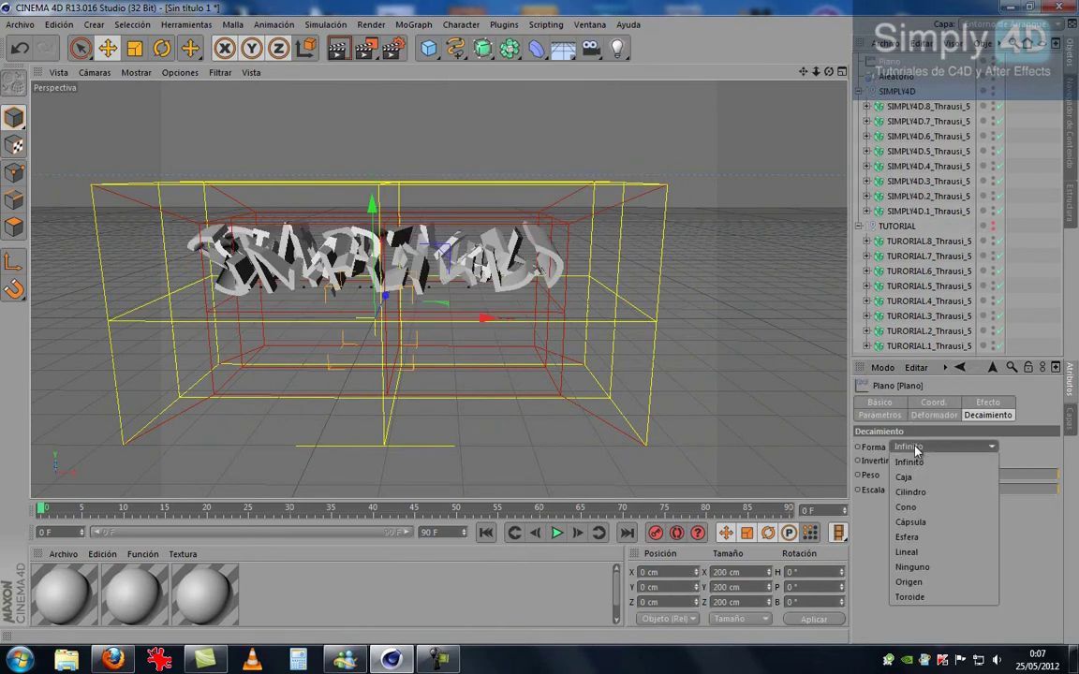
click(905, 475)
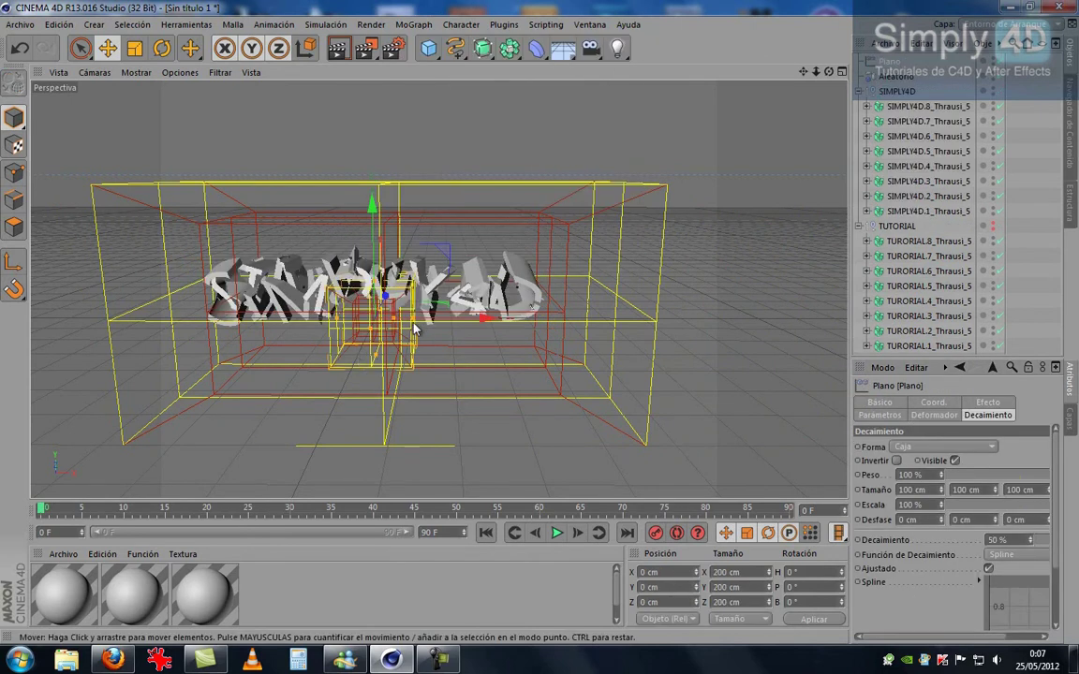
drag(415, 328, 650, 336)
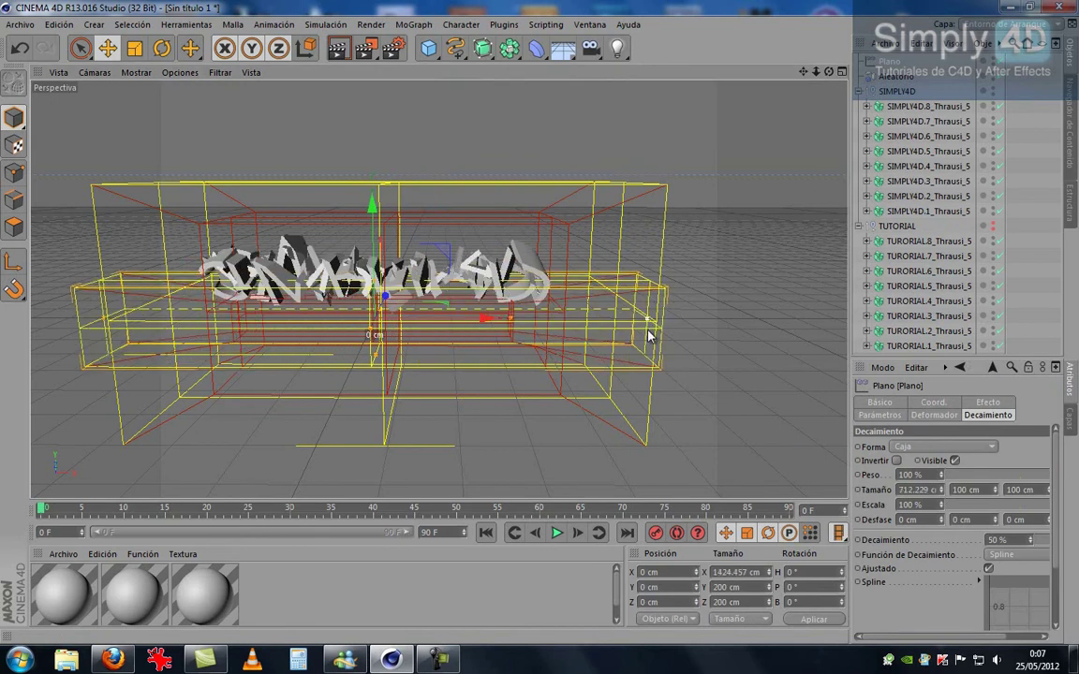
drag(374, 273, 380, 189)
In four views, deepen and narrow Plano's falloff box, lower its softness and raise it
middle_click(381, 201)
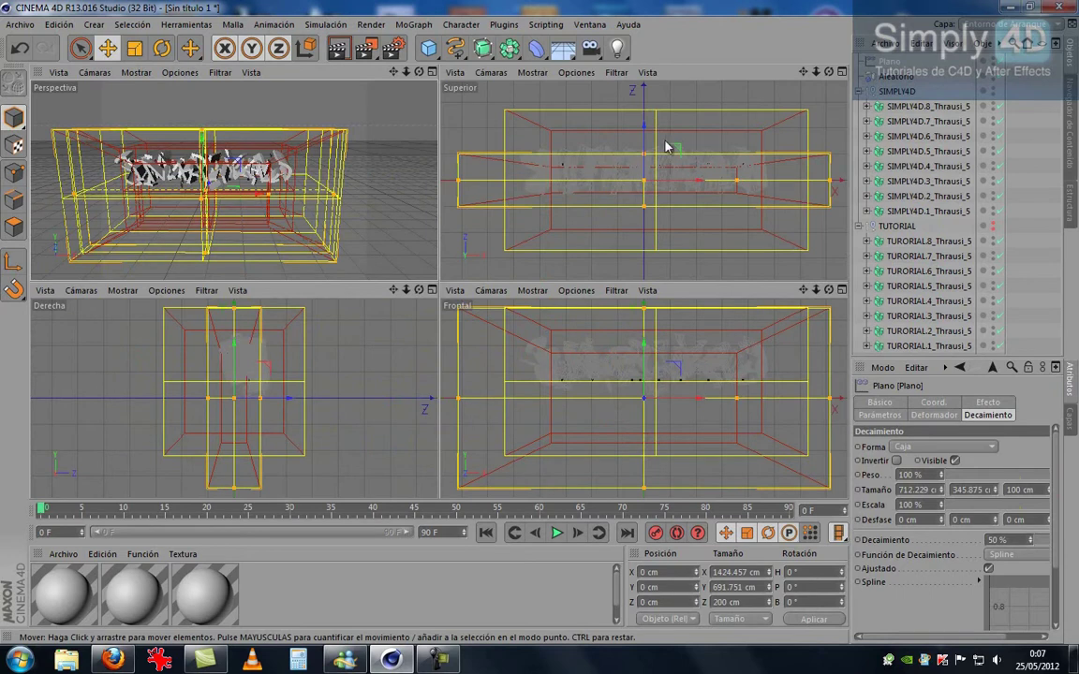
drag(643, 157, 645, 113)
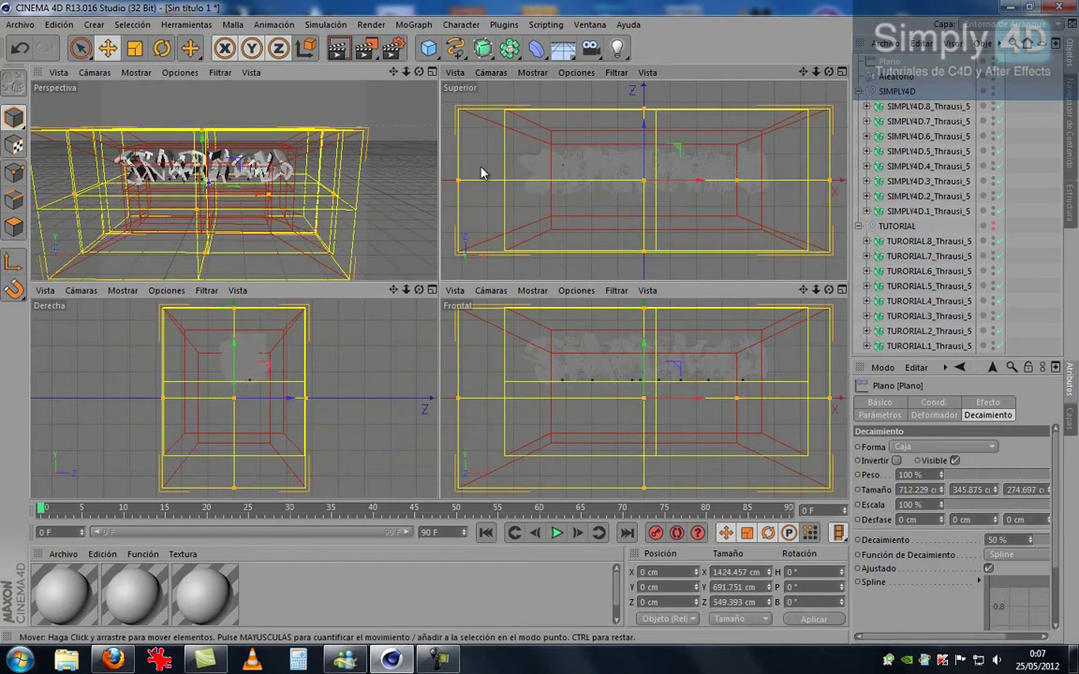
drag(454, 180, 468, 181)
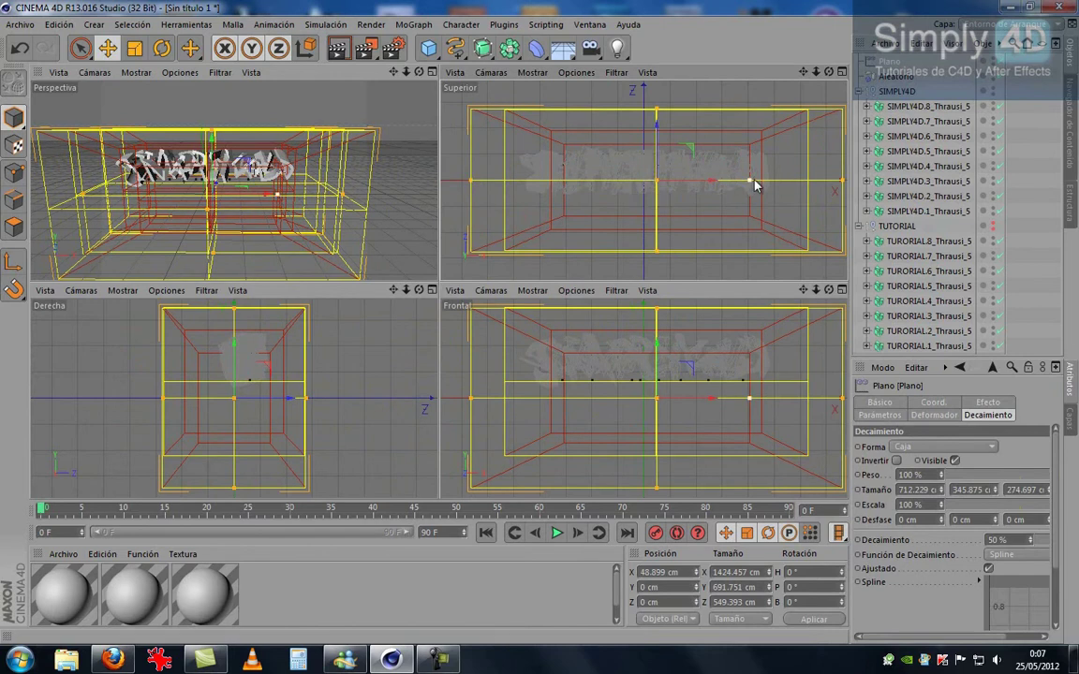
drag(843, 181, 811, 184)
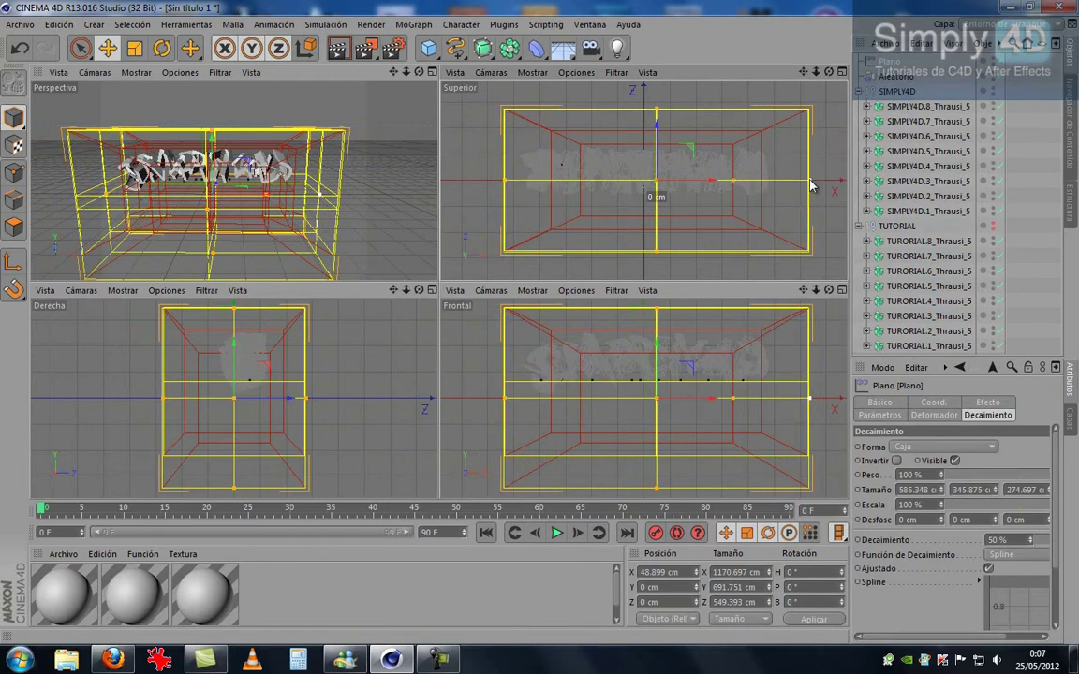
drag(811, 185, 808, 184)
mouse_move(730, 184)
mouse_down()
mouse_move(787, 184)
mouse_move(777, 184)
mouse_up()
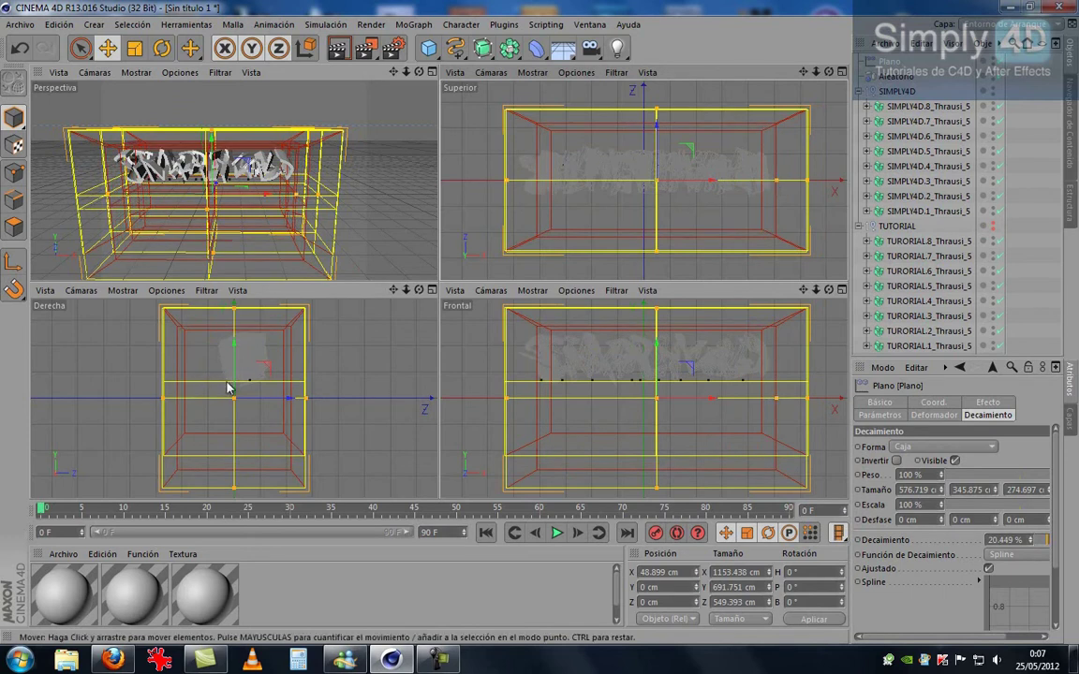
drag(227, 387, 243, 366)
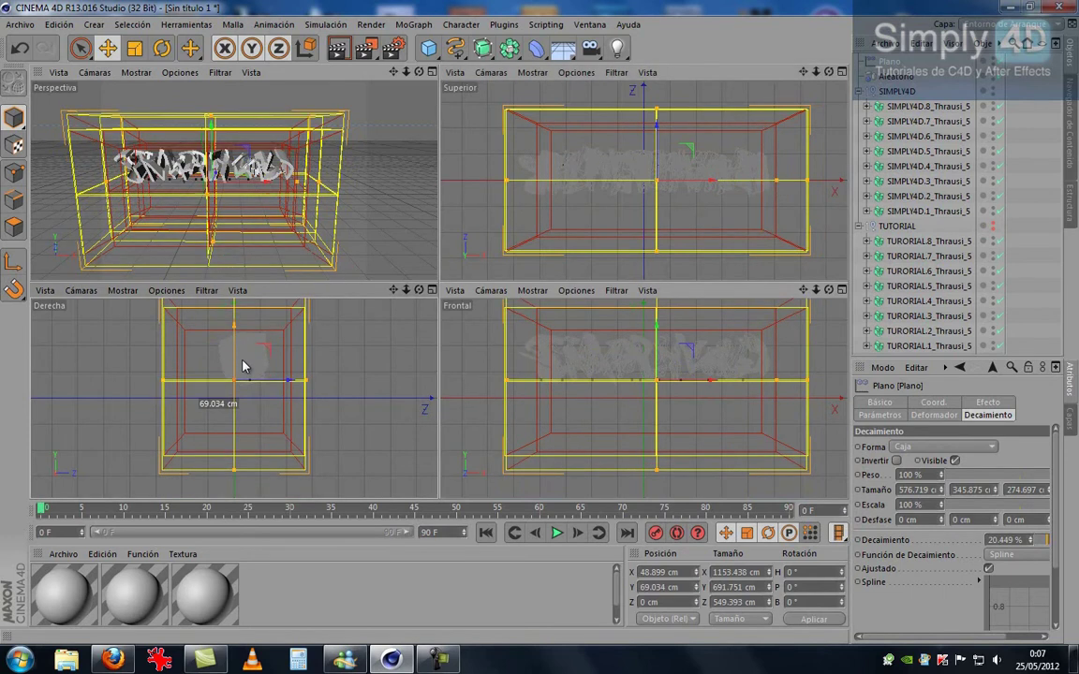
mouse_move(214, 328)
mouse_down()
mouse_move(254, 359)
mouse_move(255, 326)
mouse_move(300, 344)
mouse_up()
click(254, 326)
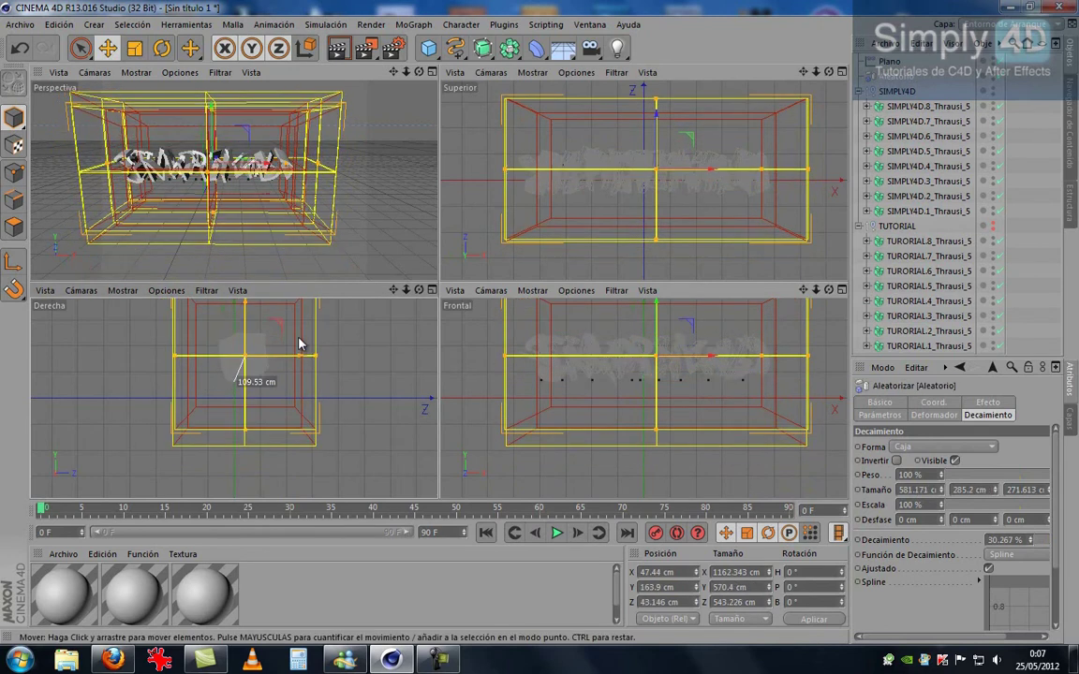
key(F1)
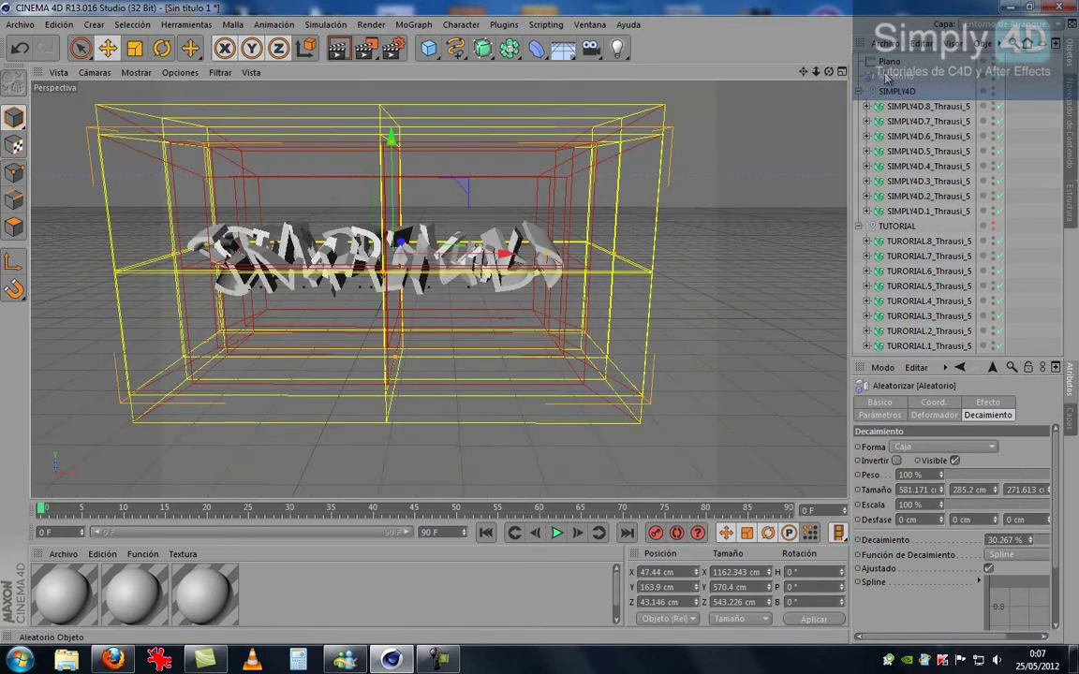
Set the Plano effector's P.Y offset to 0 cm
click(889, 62)
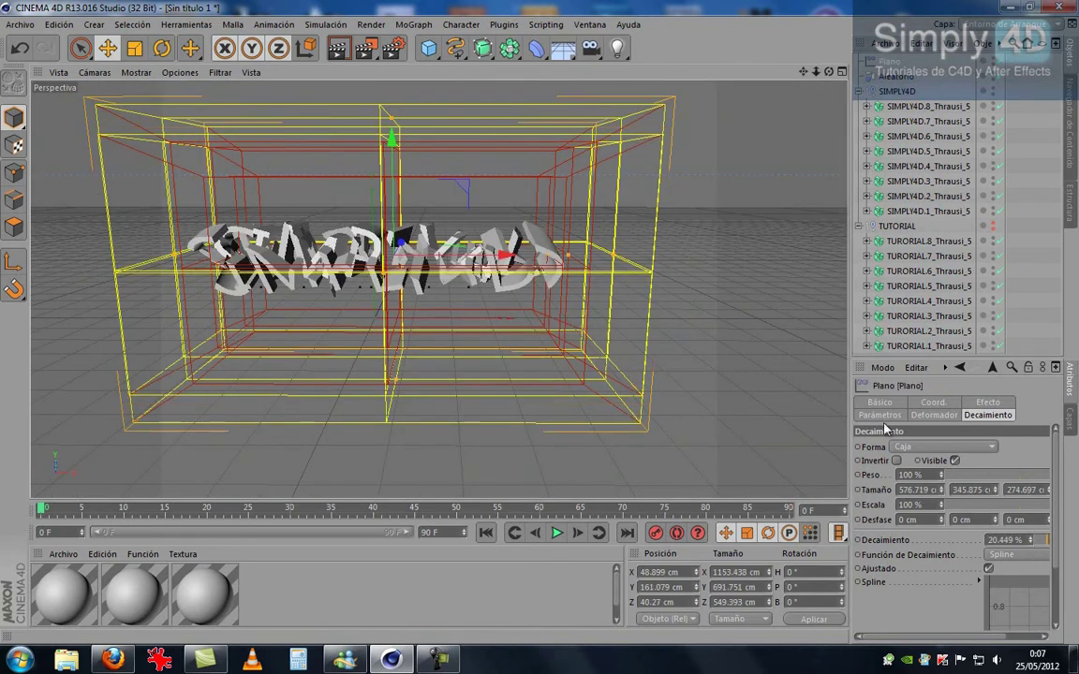
drag(850, 309, 785, 309)
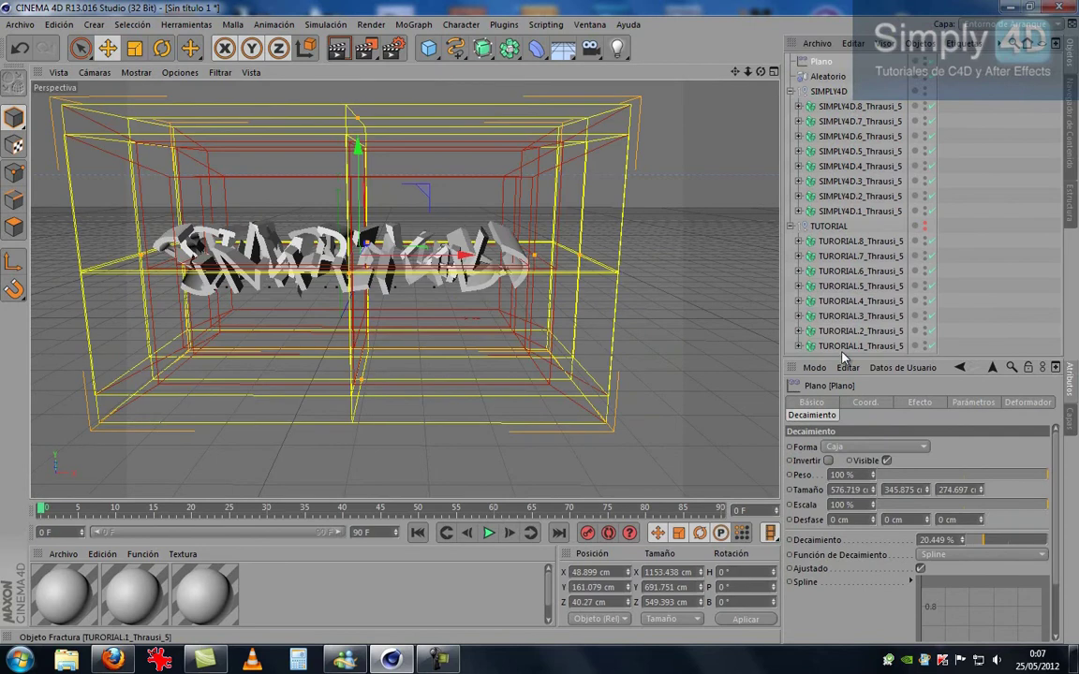
drag(846, 359, 897, 266)
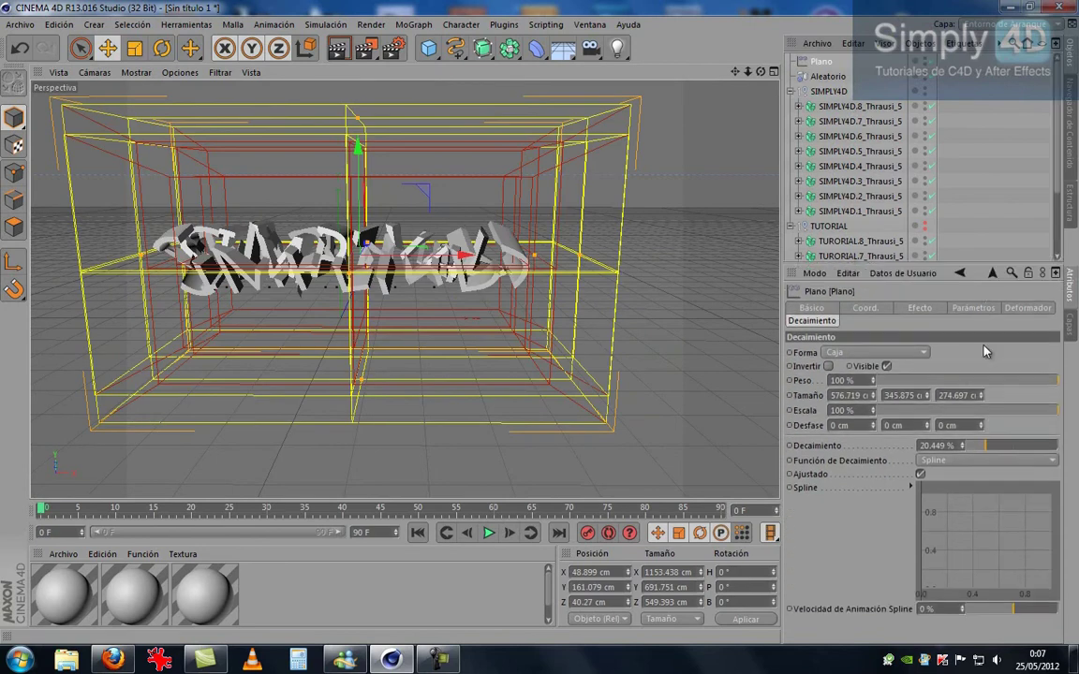
click(922, 308)
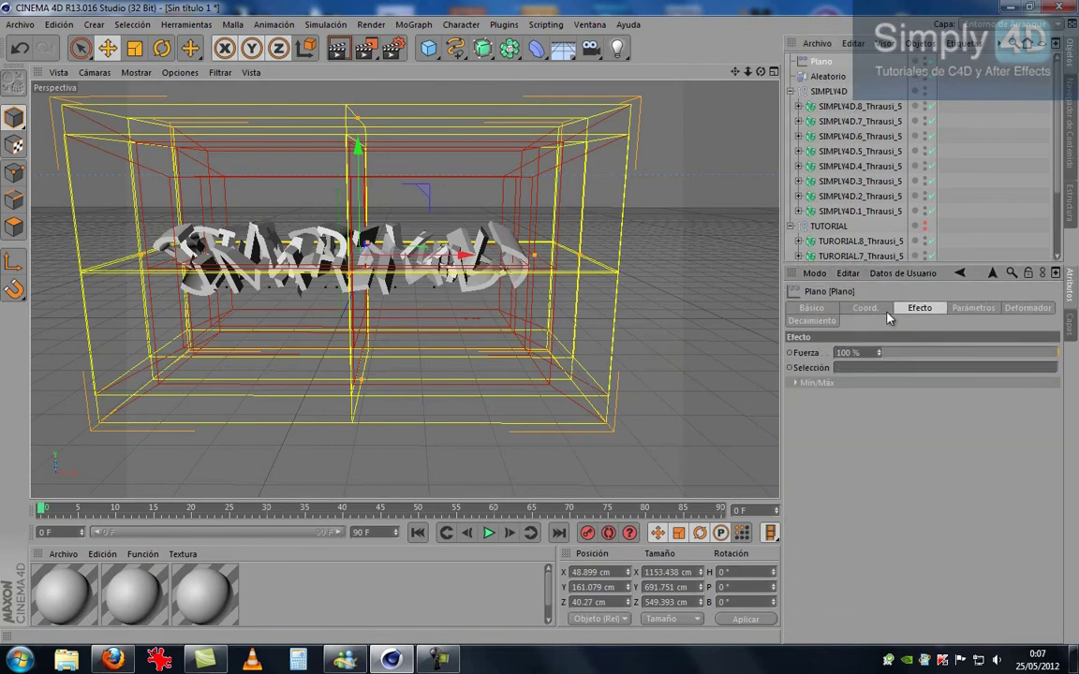
click(974, 309)
text(00)
key(Return)
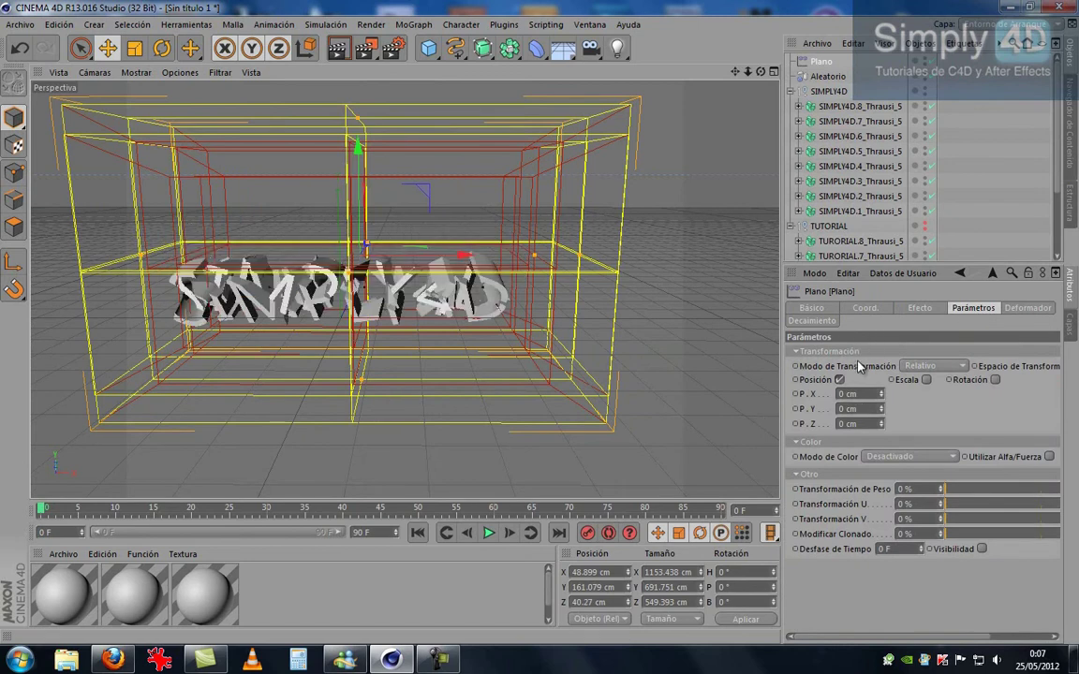
Switch Plano from position to absolute uniform Escala -1, then slide it along X
click(841, 380)
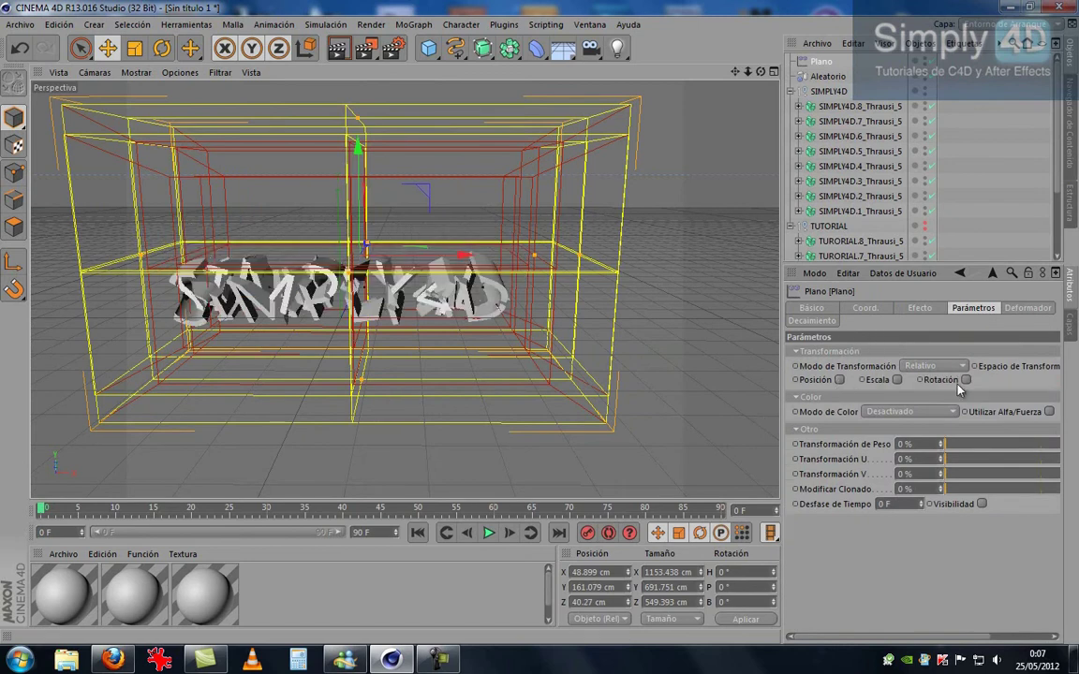
click(898, 380)
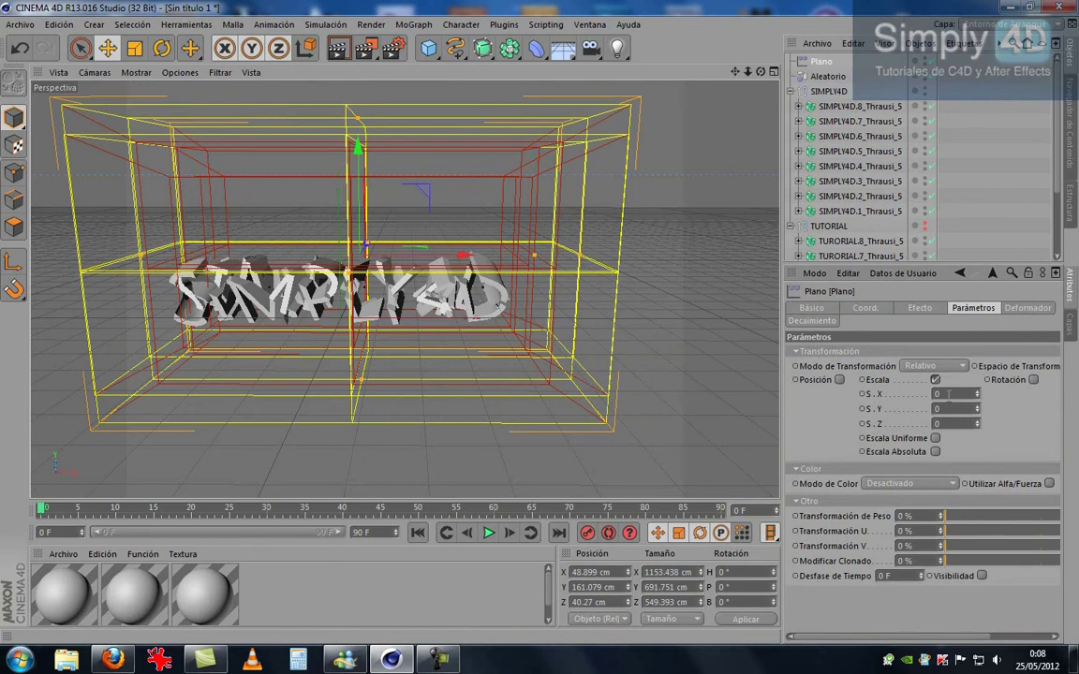
click(936, 452)
click(935, 438)
drag(977, 393, 980, 398)
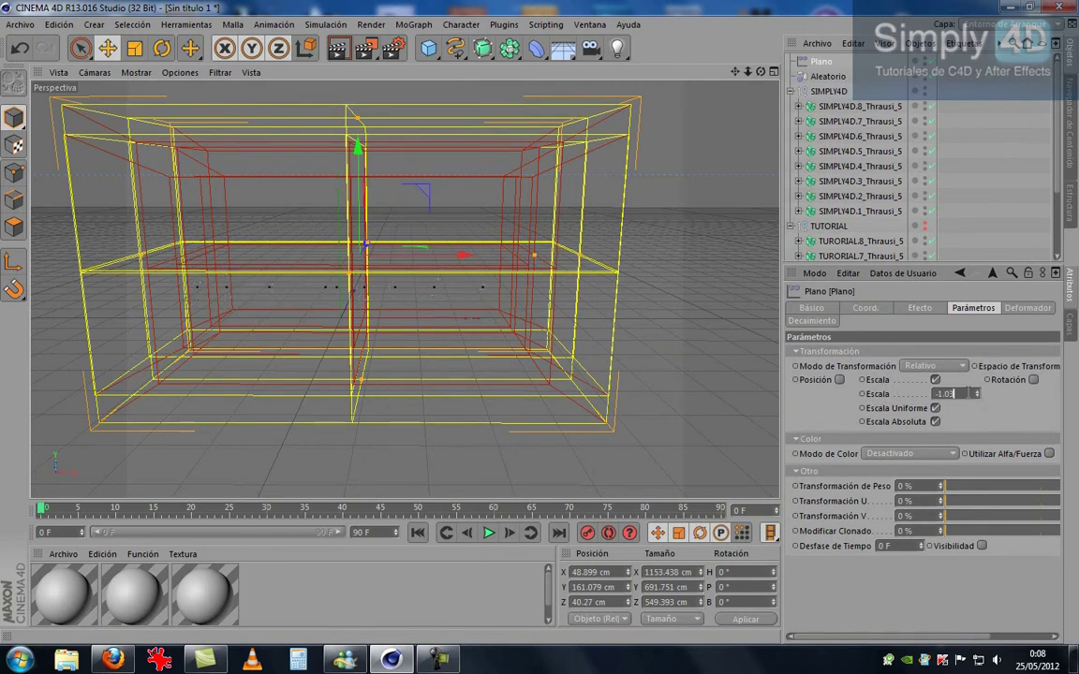
text(-1)
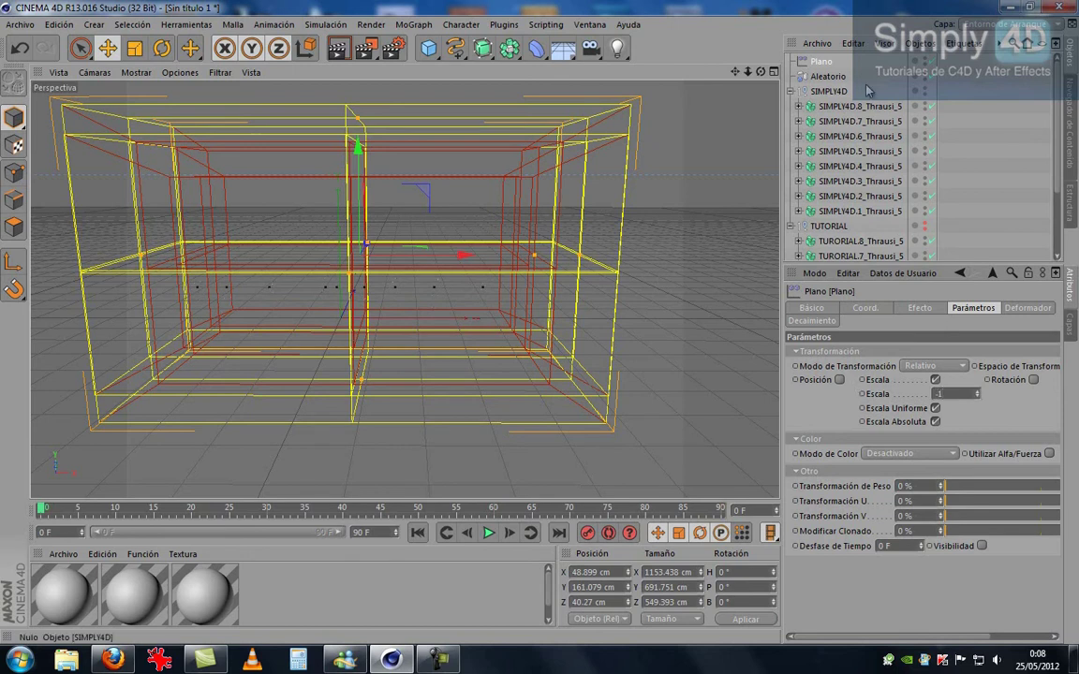
mouse_move(433, 255)
mouse_down()
mouse_move(761, 291)
mouse_move(421, 272)
mouse_move(430, 273)
mouse_up()
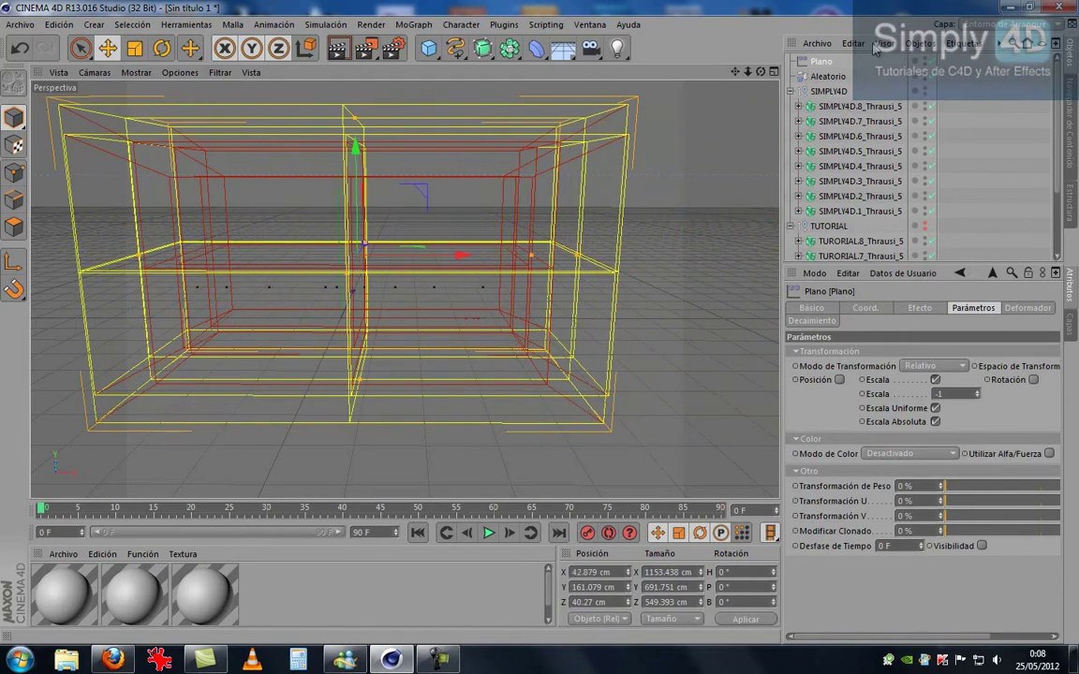
Group Plano and Aleatorio under a null named EFECTO SIMPLY and shift it along X
ctrl+click(822, 77)
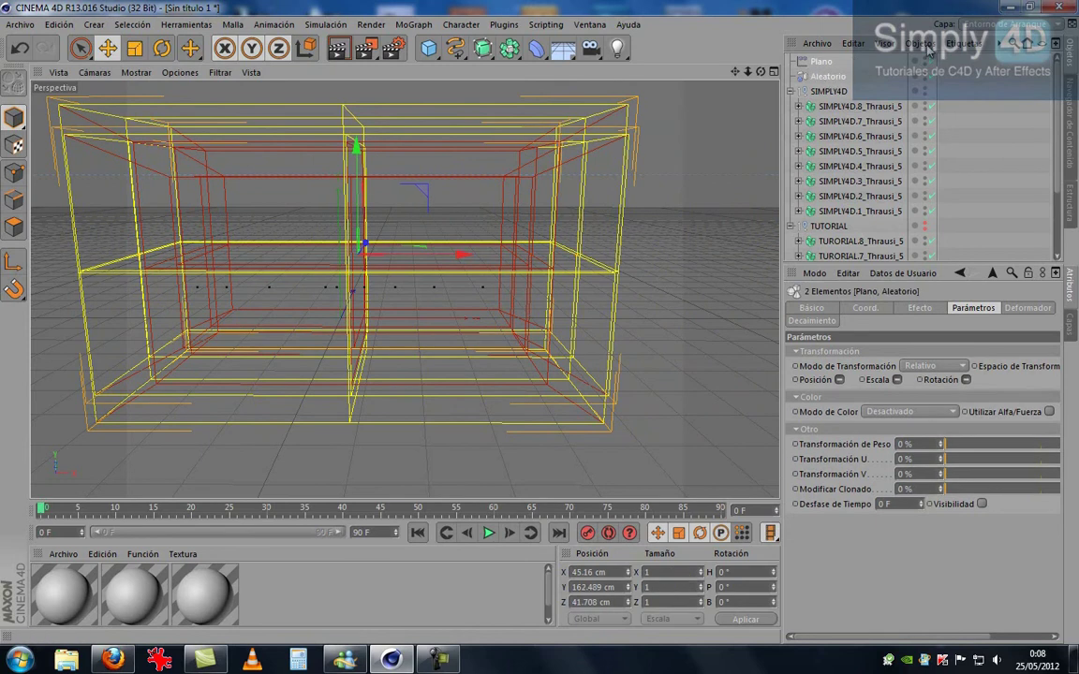
click(923, 44)
click(949, 201)
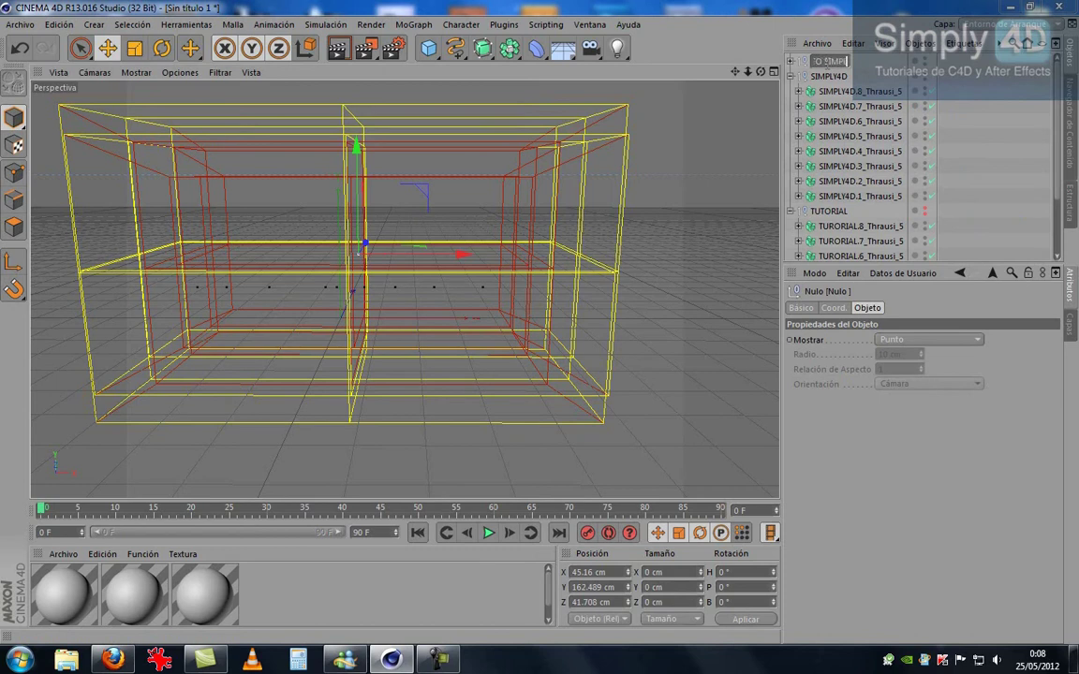
key(Return)
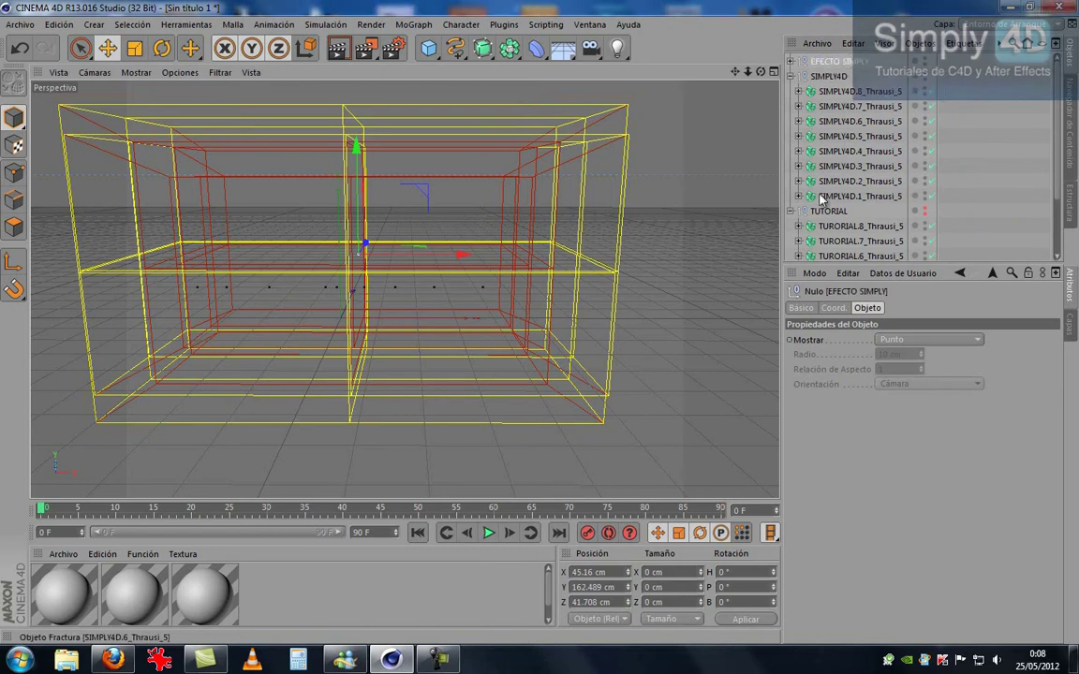
drag(836, 265, 848, 473)
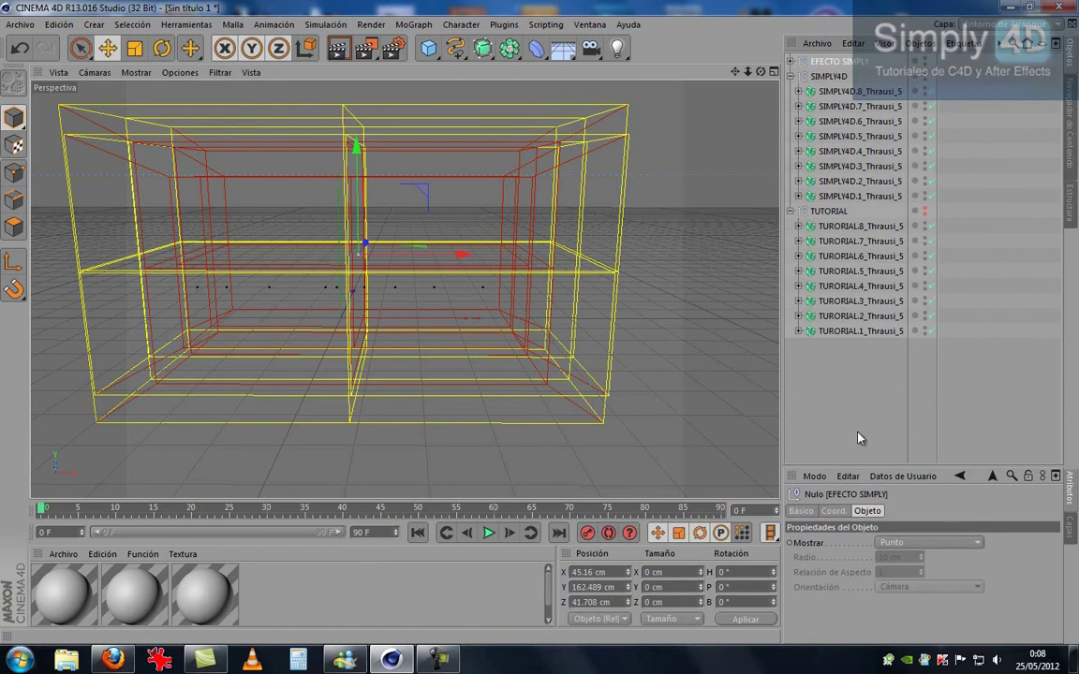
click(850, 415)
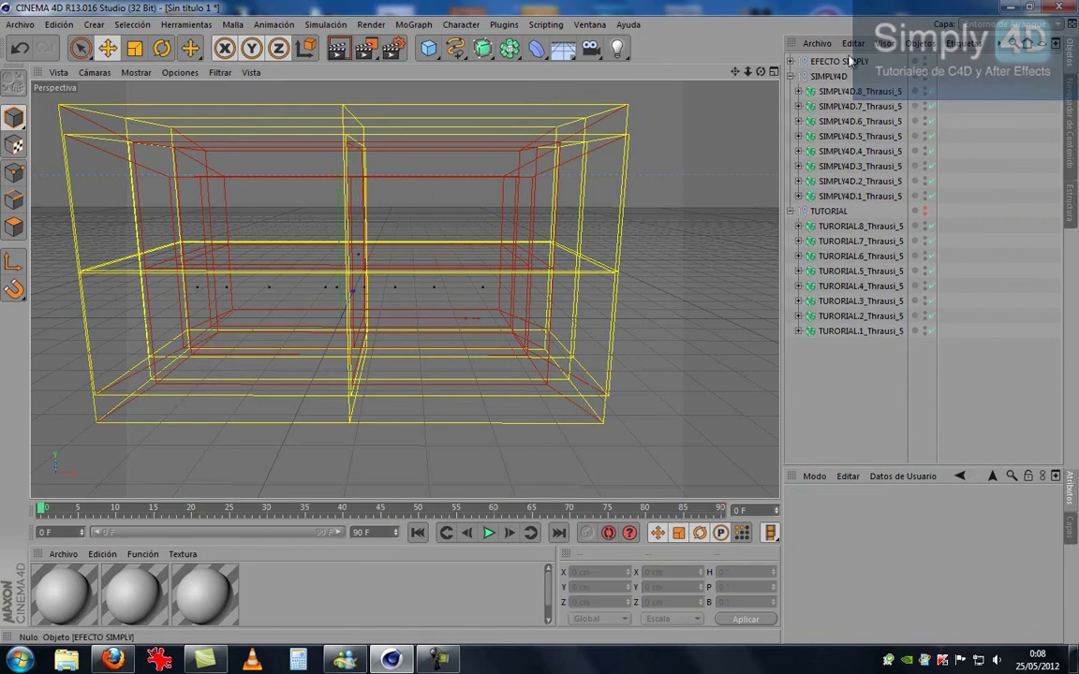
click(815, 63)
mouse_move(459, 254)
mouse_down()
mouse_move(810, 271)
mouse_move(523, 267)
mouse_move(841, 267)
mouse_move(485, 289)
mouse_move(393, 224)
mouse_move(403, 225)
mouse_up()
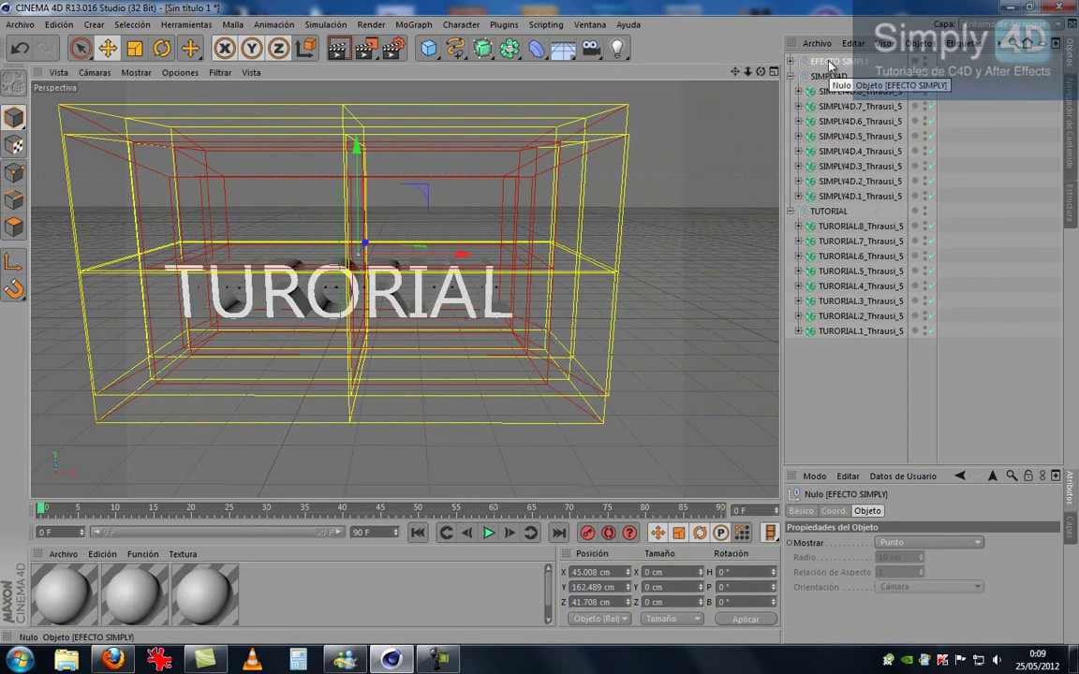
Duplicate EFECTO SIMPLY and rename the copy EFECTO TUTORIAL
ctrl+drag(828, 63, 841, 70)
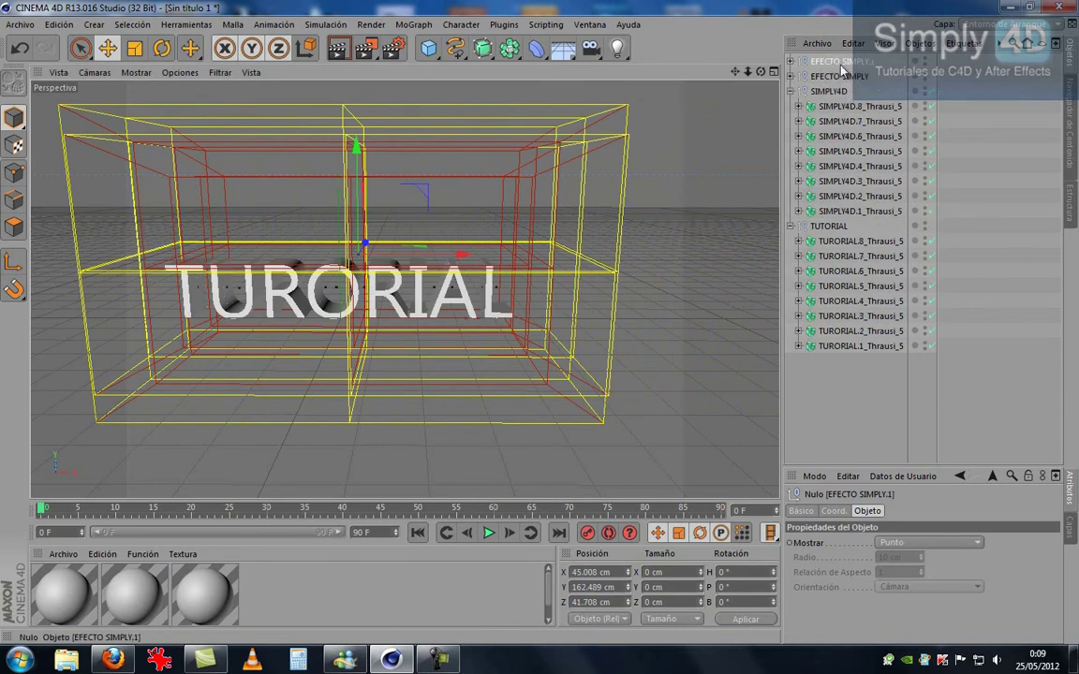
double_click(867, 61)
text(TUTORIA)
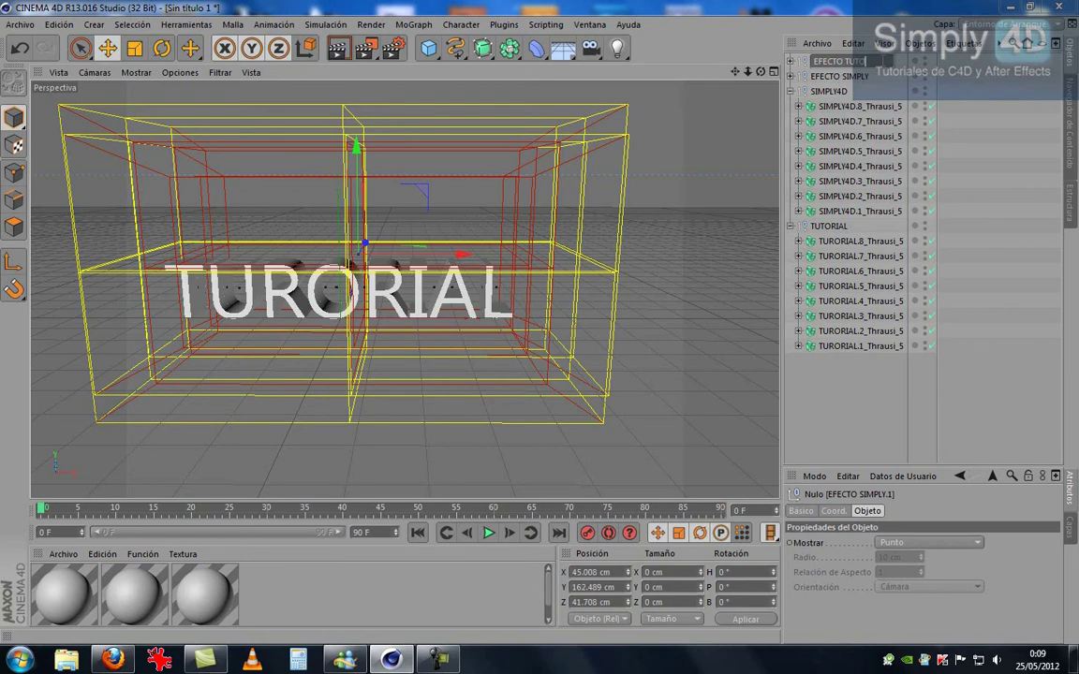
key(Return)
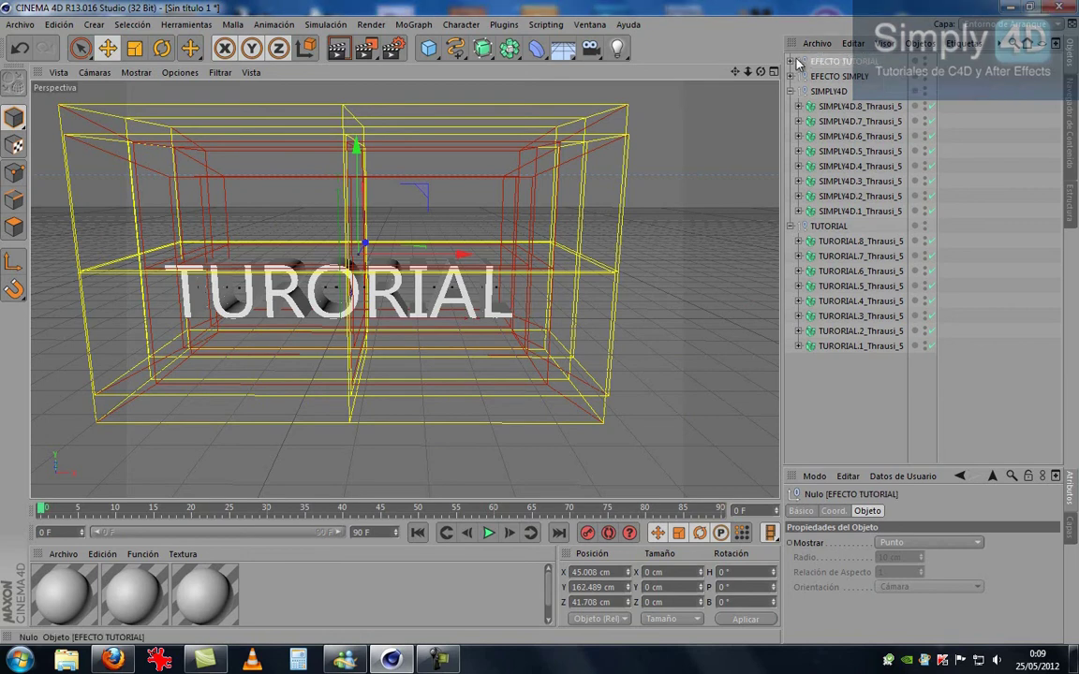
click(790, 62)
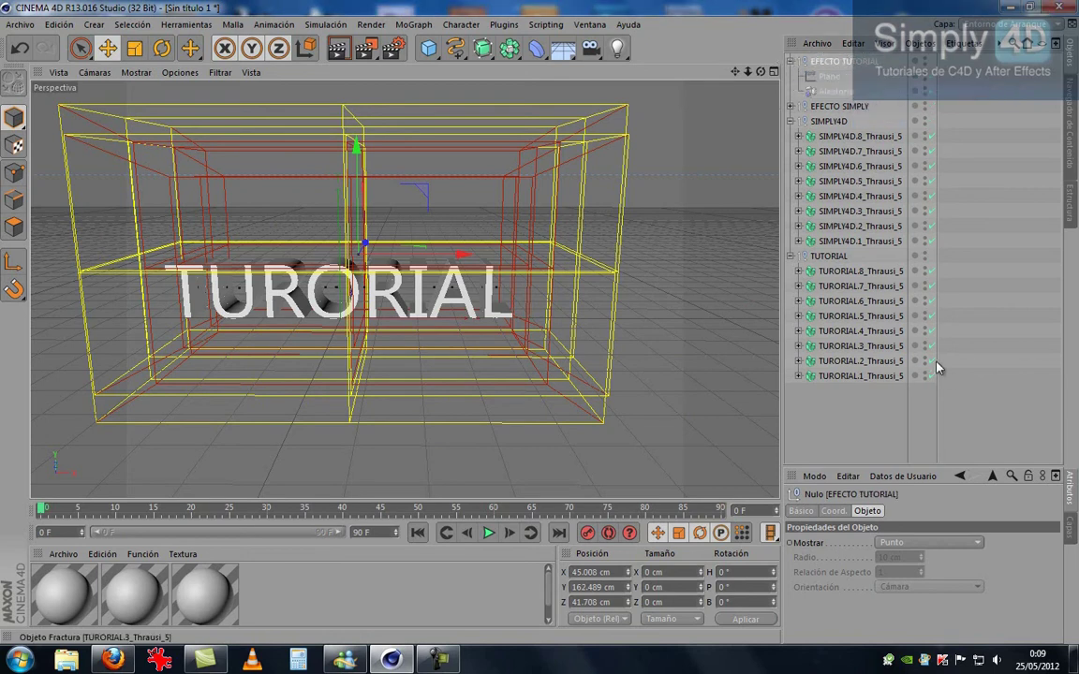
Add the Aleatorio effector to all eight TUTORIAL fracture objects
drag(845, 268, 1035, 281)
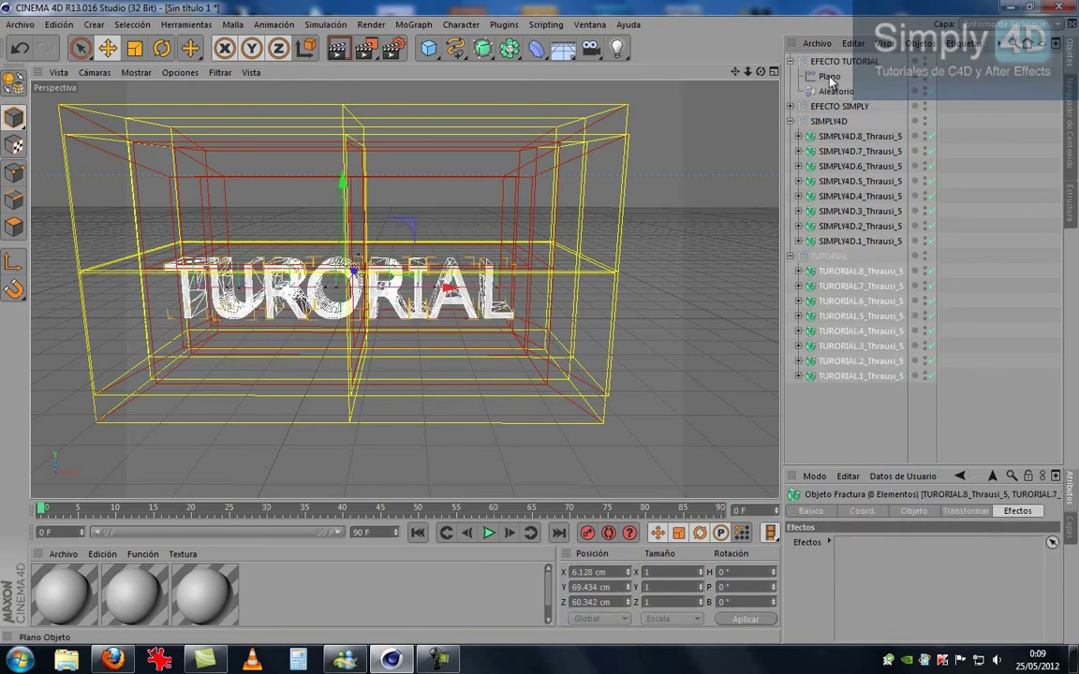
drag(830, 93, 867, 595)
drag(871, 553, 892, 566)
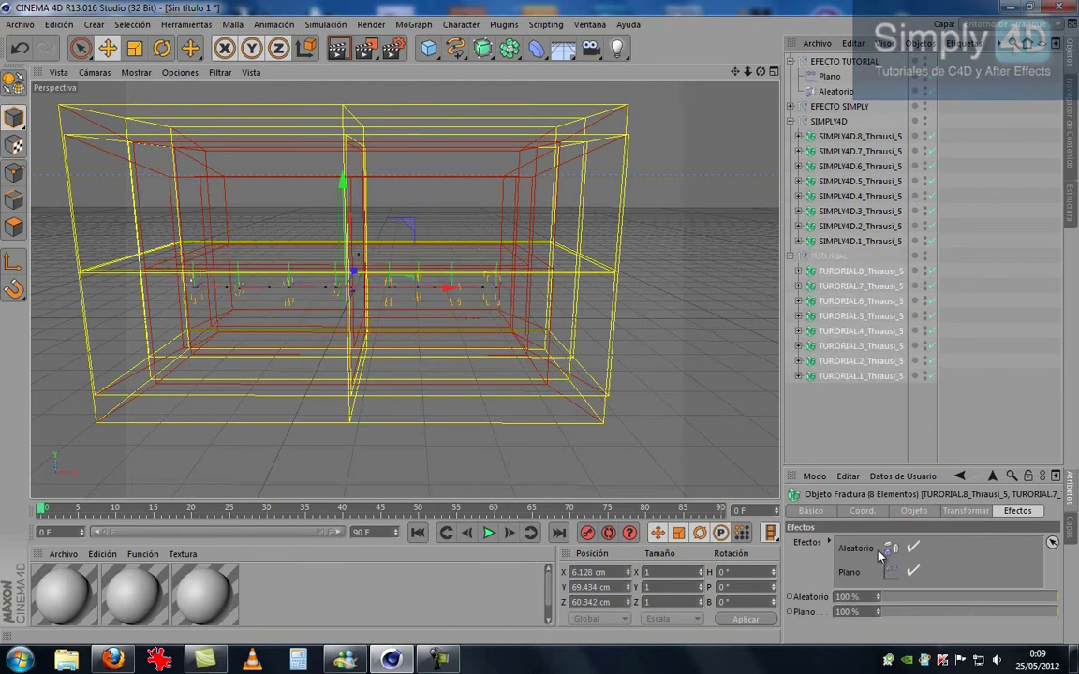
Move the EFECTO TUTORIAL group right along X to 48.922 cm
click(791, 61)
click(843, 60)
mouse_move(430, 257)
mouse_down()
mouse_move(624, 261)
mouse_move(709, 282)
mouse_move(637, 289)
mouse_move(621, 318)
mouse_move(378, 306)
mouse_move(724, 311)
mouse_move(547, 320)
mouse_move(419, 307)
mouse_up()
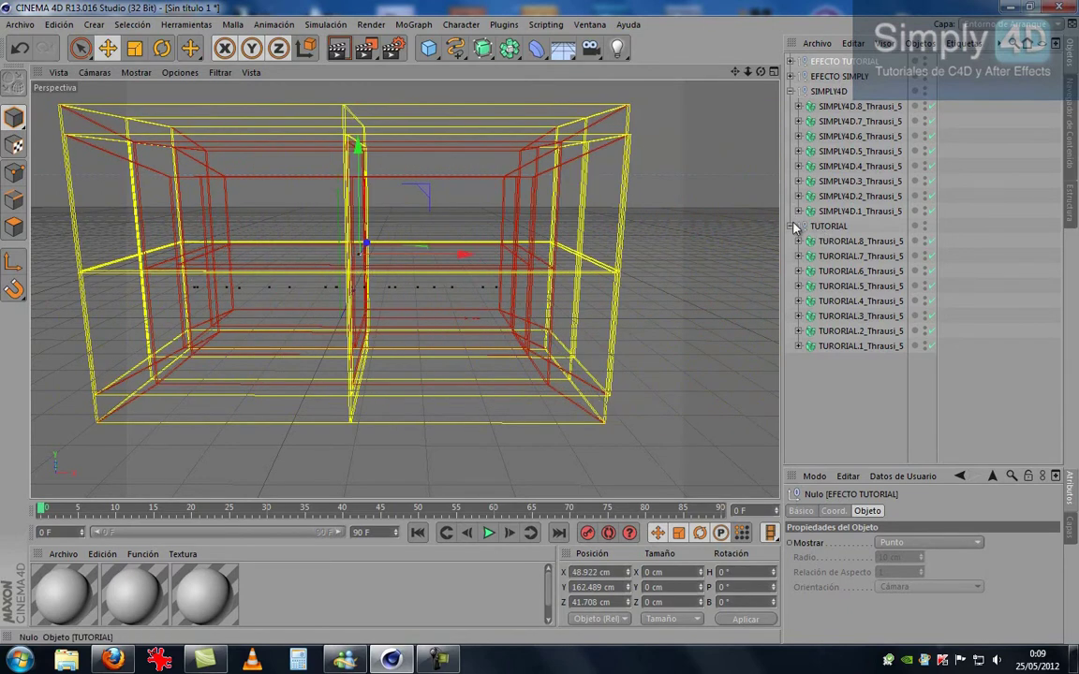
Collapse both text groups, widen the viewport, and move EFECTO SIMPLY right along X
click(791, 227)
click(790, 91)
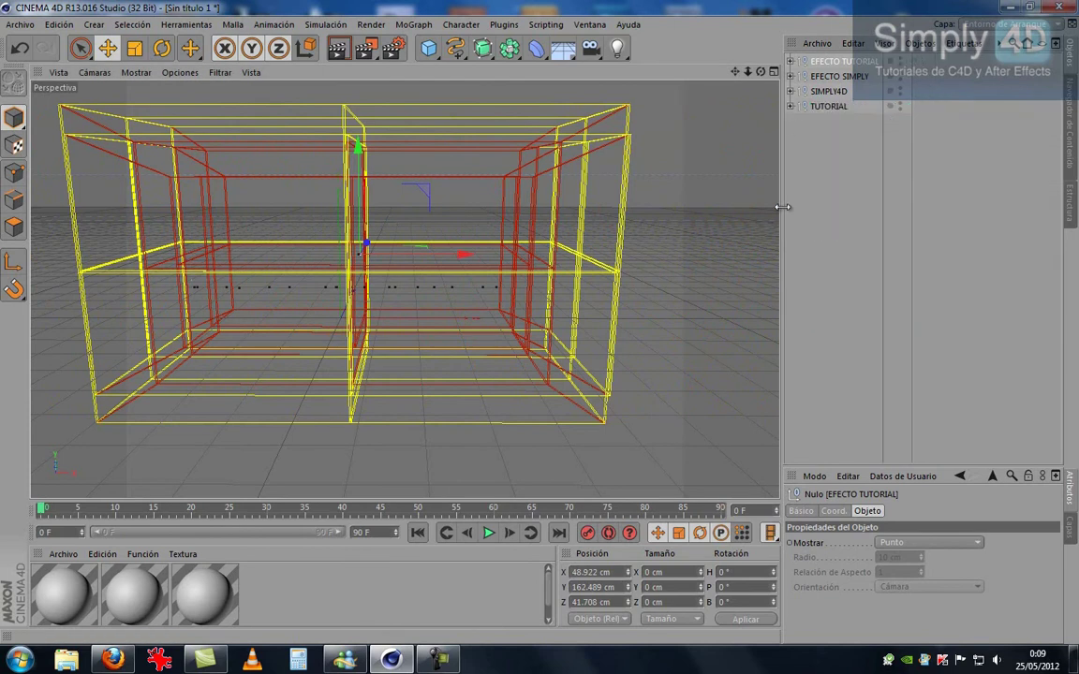
drag(782, 206, 981, 206)
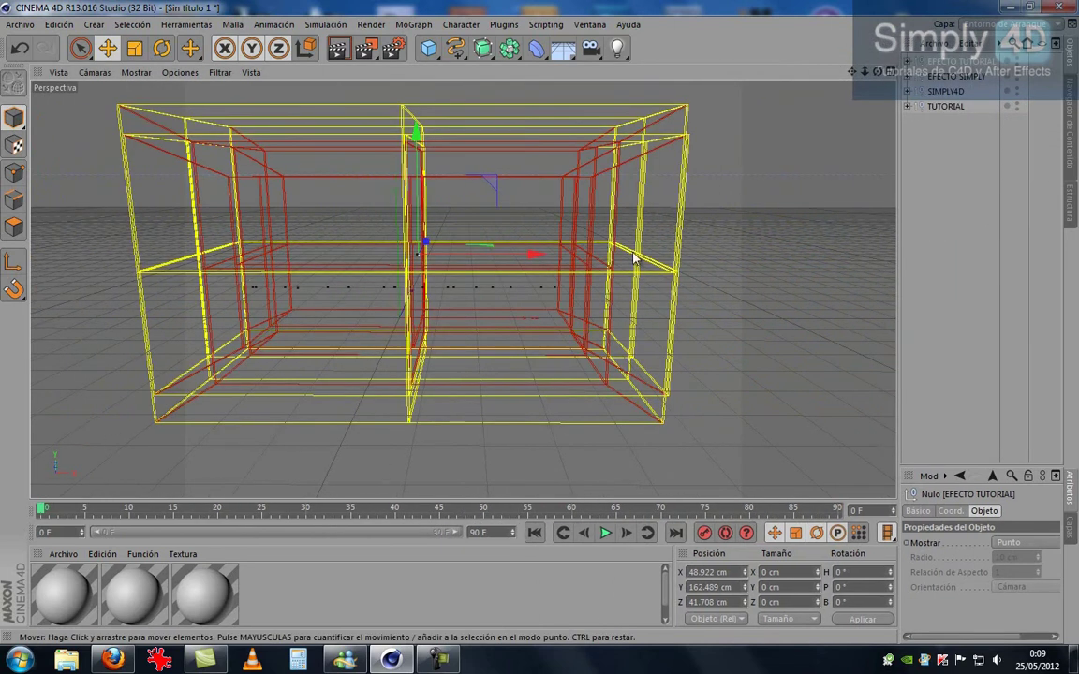
click(950, 80)
drag(489, 257, 886, 262)
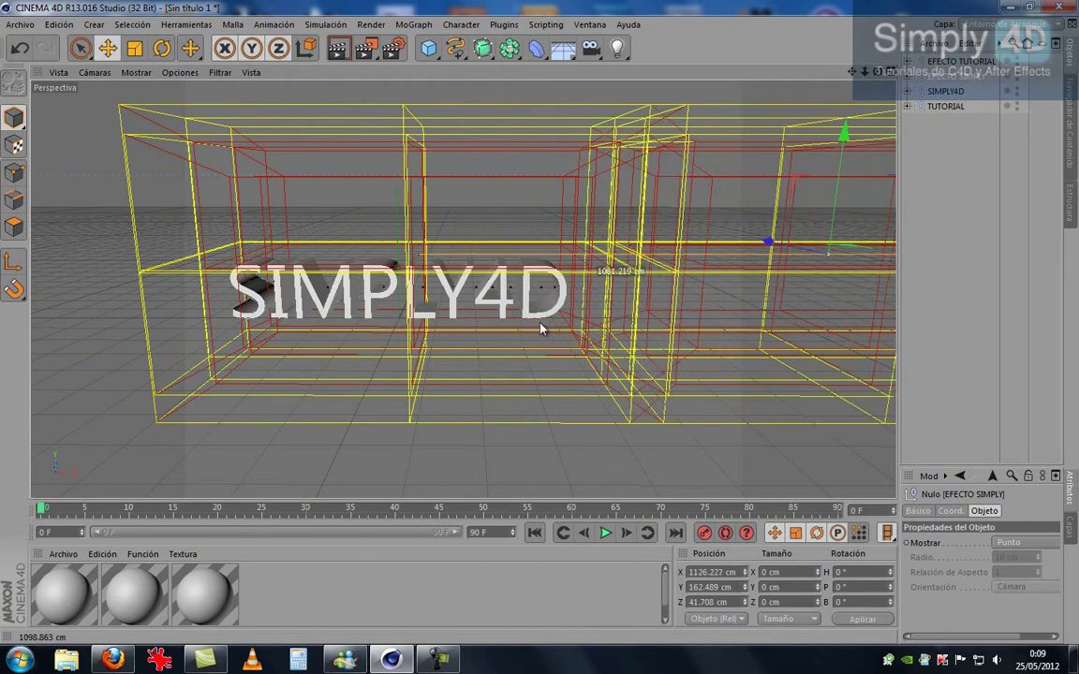
Slide both effector groups left so EFECTO TUTORIAL sits at X 303.262 cm
click(948, 63)
ctrl+click(950, 77)
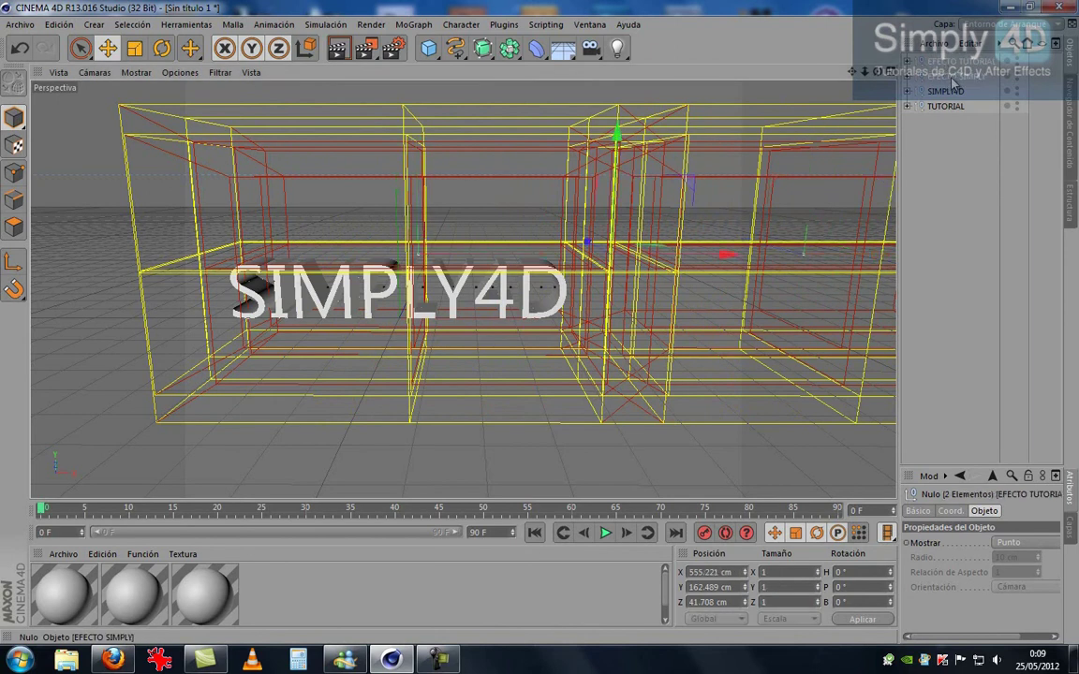
mouse_move(727, 254)
mouse_down()
mouse_move(408, 259)
mouse_move(667, 316)
mouse_move(346, 316)
mouse_move(625, 323)
mouse_move(309, 318)
mouse_move(629, 317)
mouse_up()
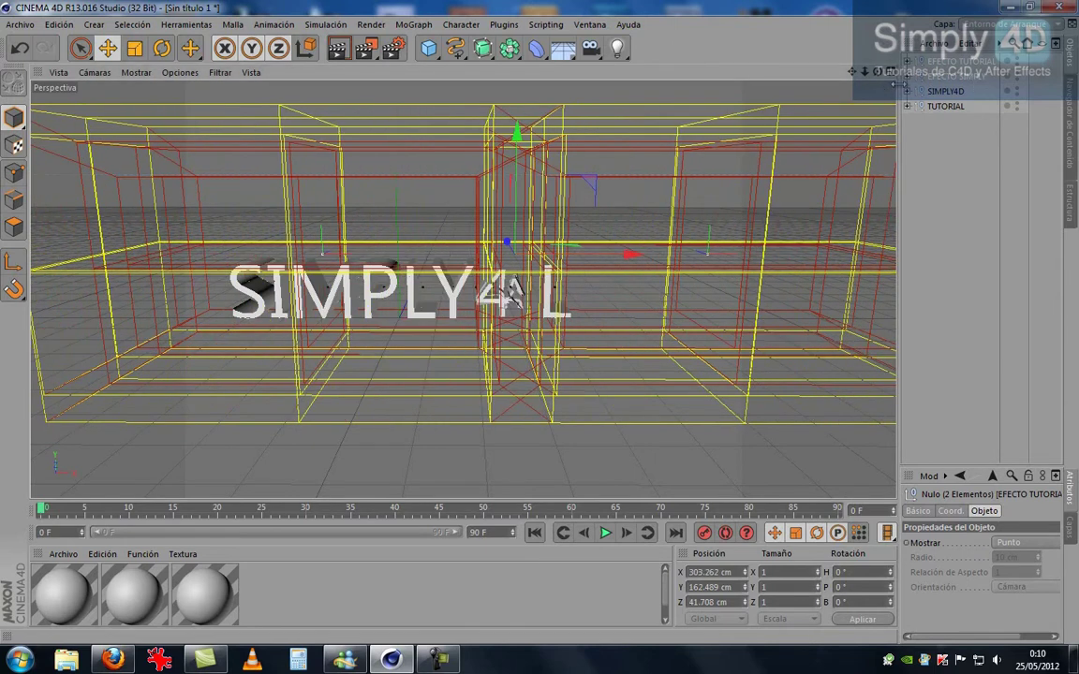
Group both effectors under a new null named EFECTO
click(970, 44)
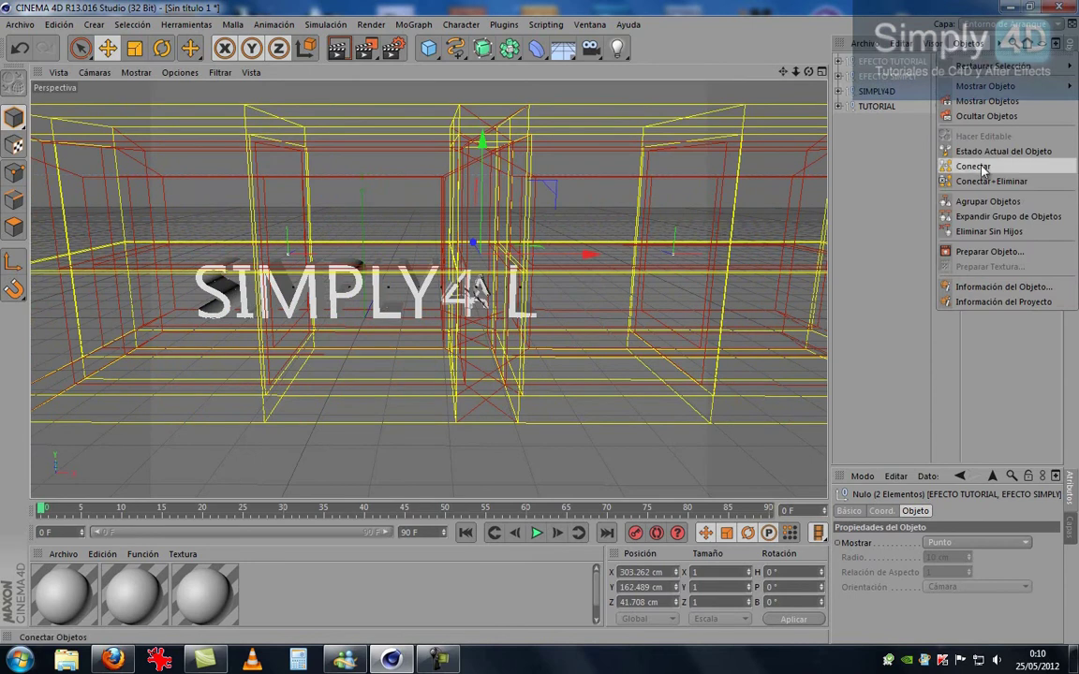
click(895, 187)
double_click(870, 62)
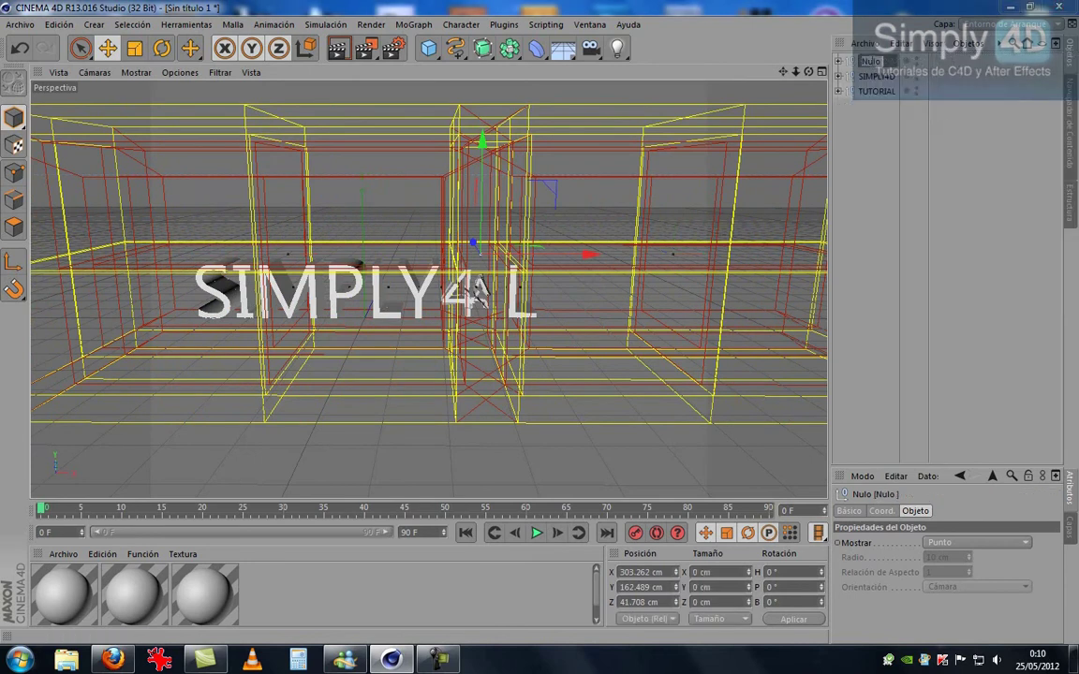
text(EFECTO)
key(Return)
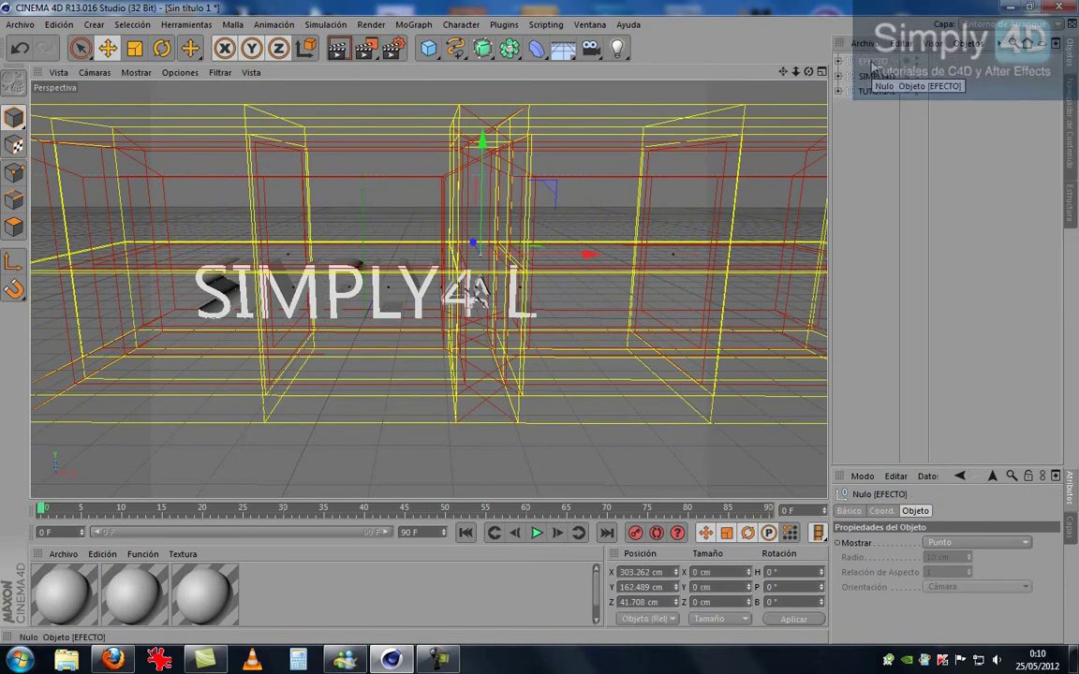
Slide the EFECTO group along X to -329.953 cm so the text reads SURORIAL
drag(578, 266, 304, 255)
scroll(360, 258, up, 6)
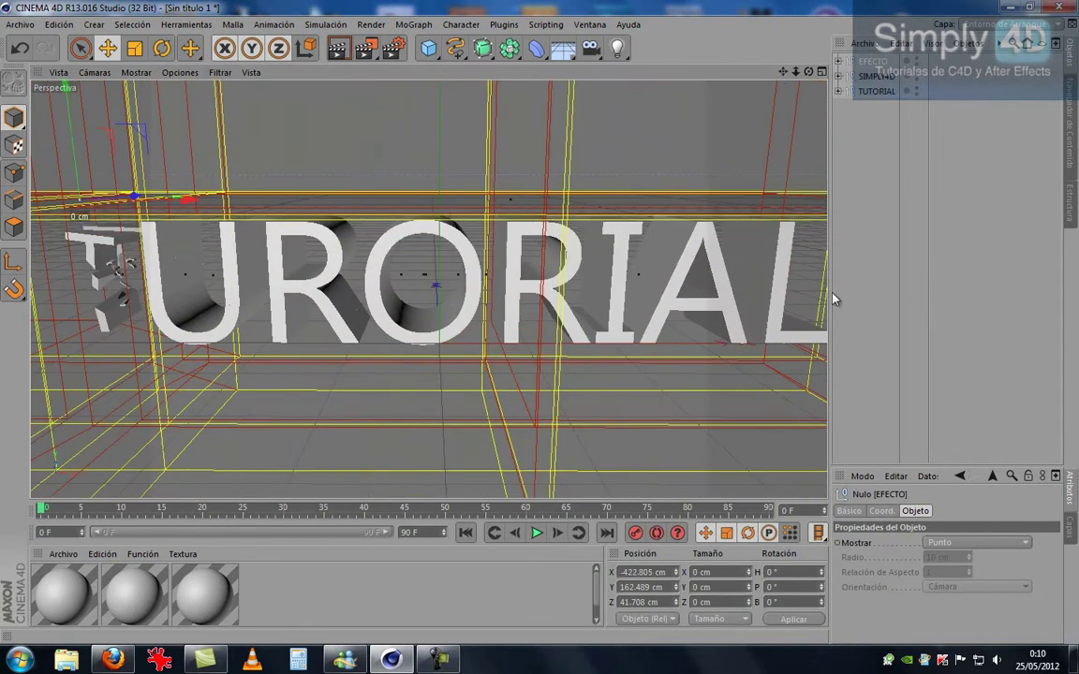
drag(829, 295, 897, 281)
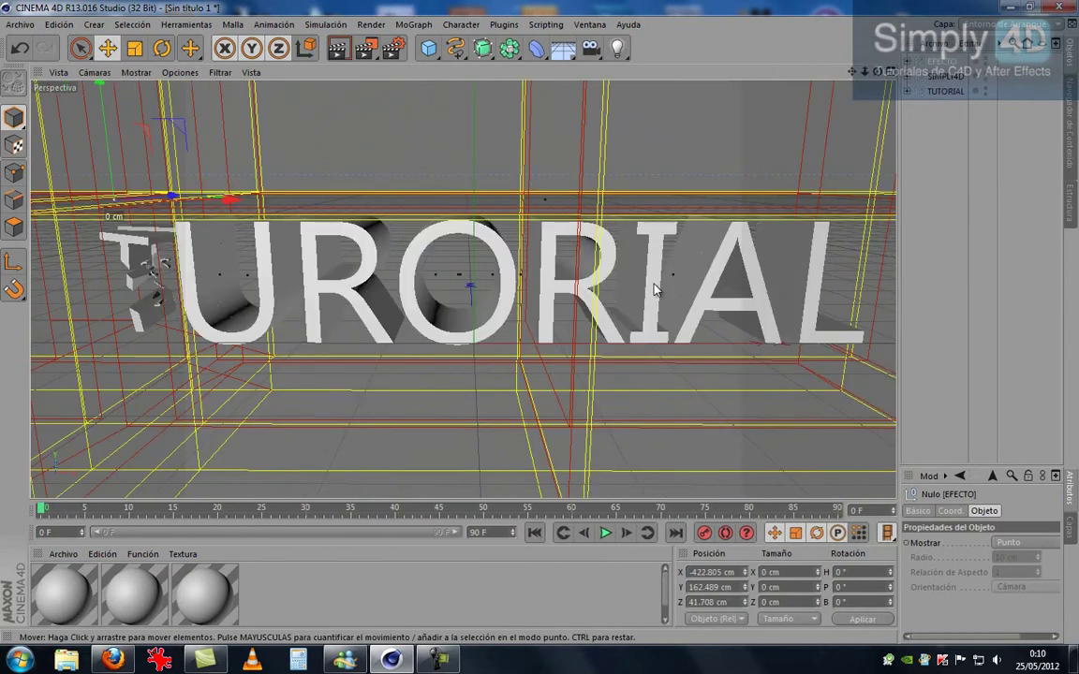
scroll(323, 248, down, 2)
scroll(290, 225, down, 2)
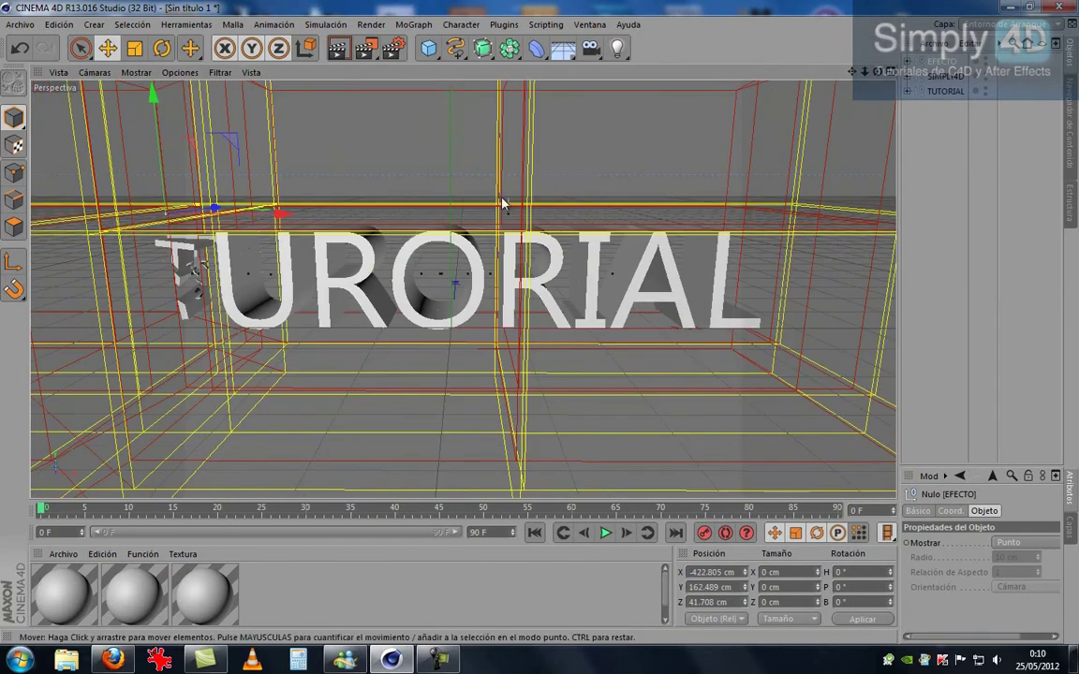
alt+drag(502, 203, 374, 260)
mouse_move(225, 206)
mouse_down()
mouse_move(515, 229)
mouse_move(642, 224)
mouse_move(302, 243)
mouse_up()
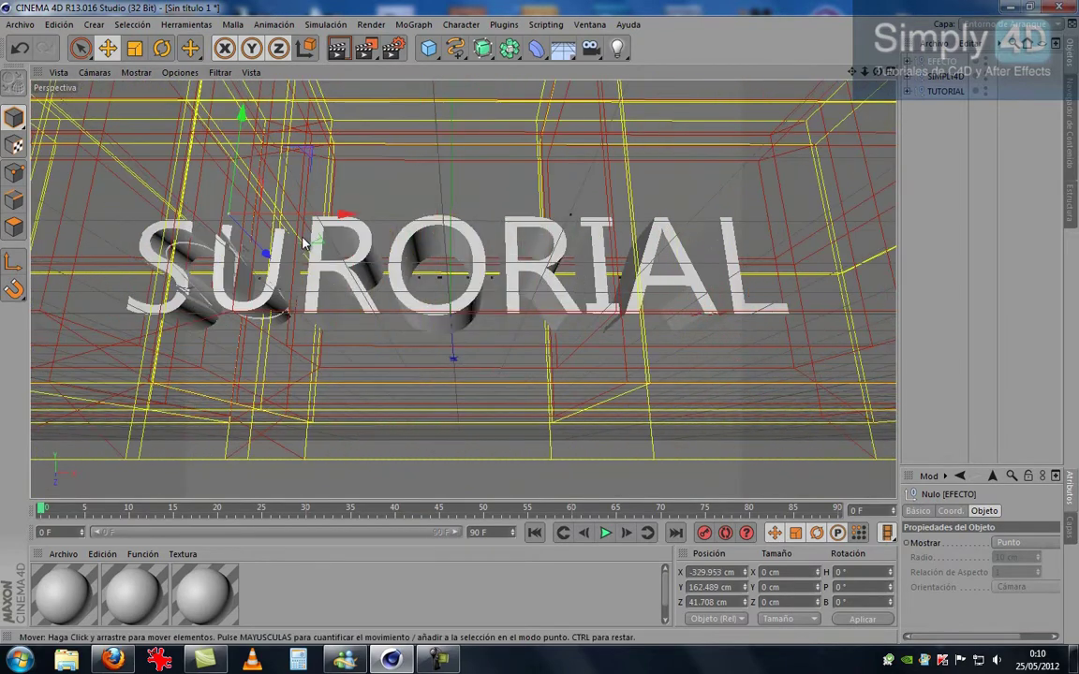
Expand the TUTORIAL and SIMPLY4D groups and delete all existing materials
click(907, 91)
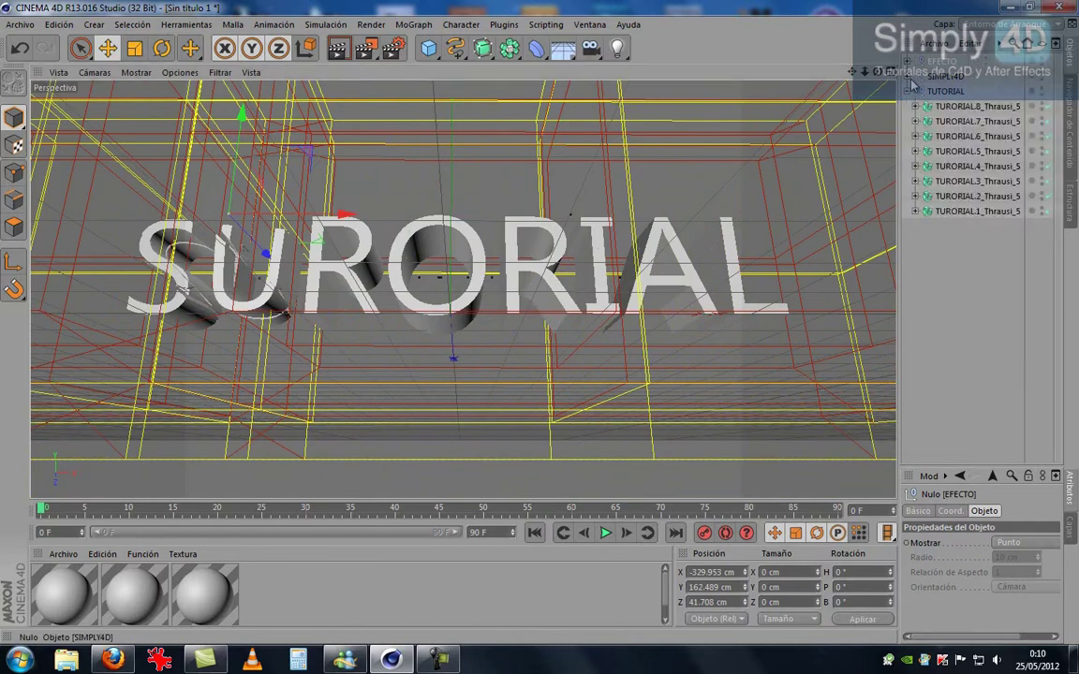
click(907, 75)
drag(898, 111, 819, 131)
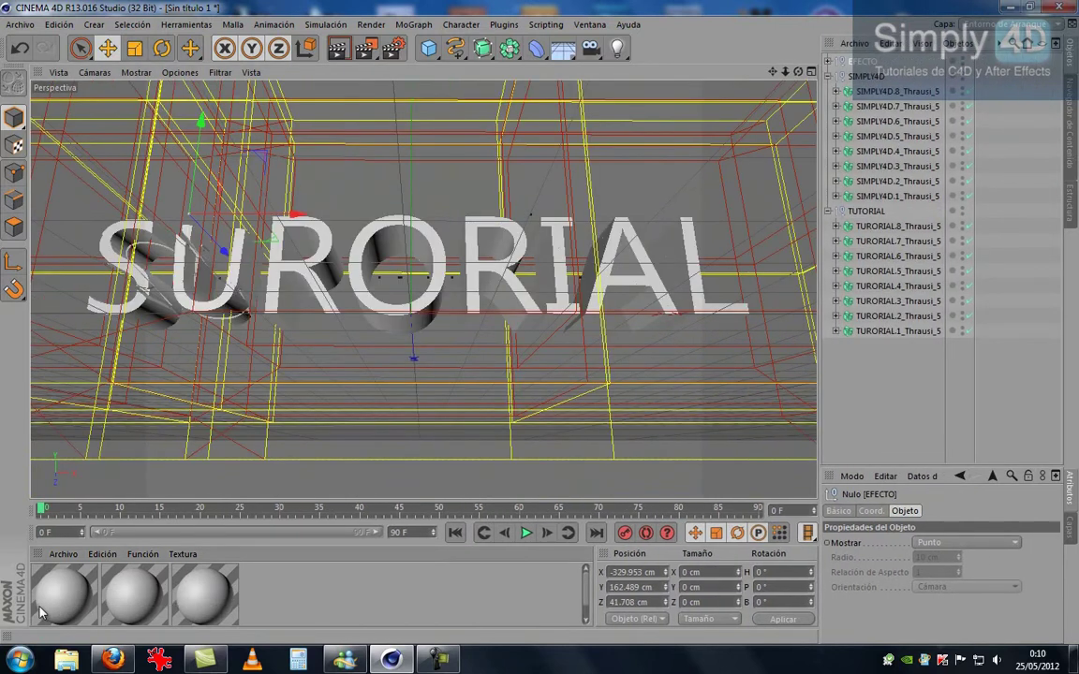
drag(284, 594, 39, 609)
key(Delete)
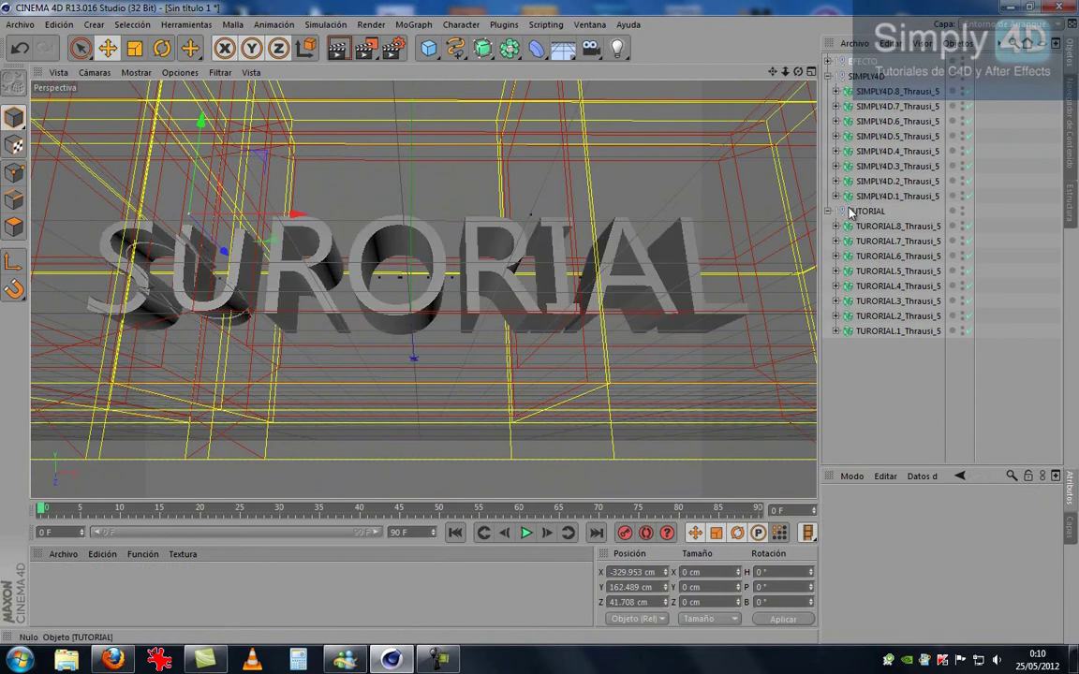
click(837, 334)
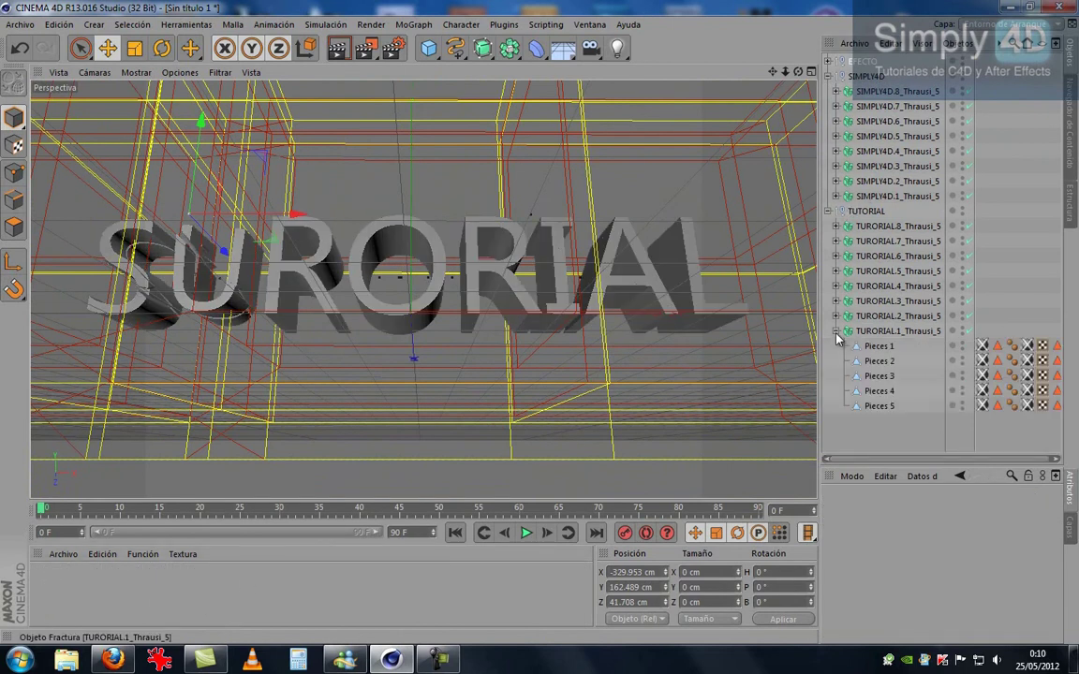
Create a red material with specular width lowered to 24%
click(837, 332)
double_click(51, 590)
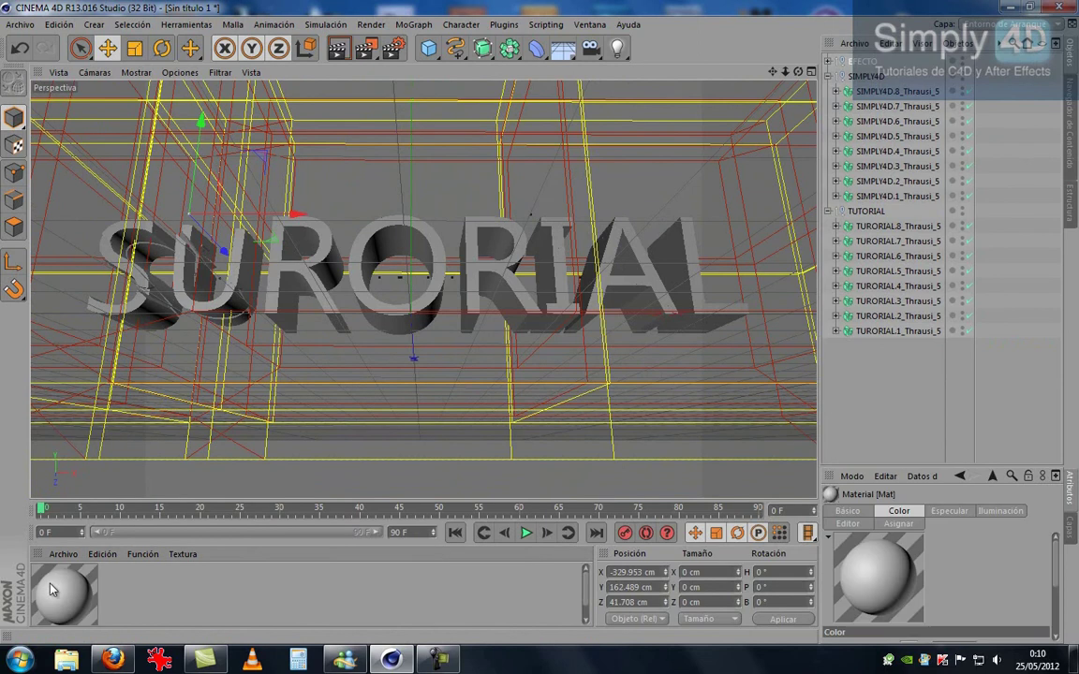
double_click(56, 590)
click(415, 192)
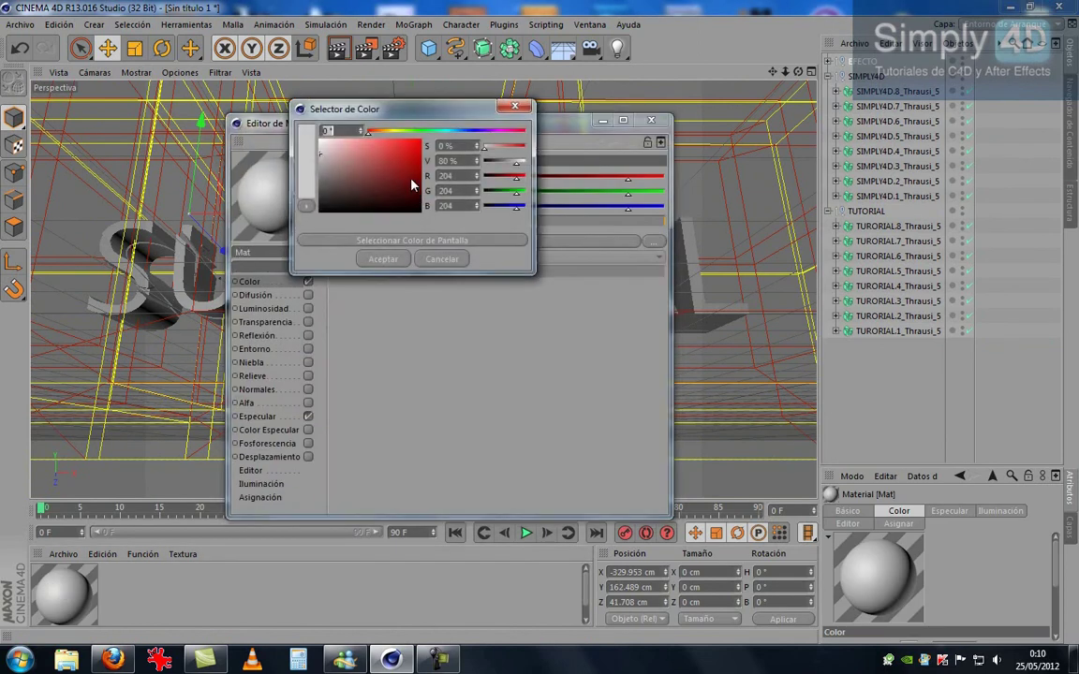
click(382, 263)
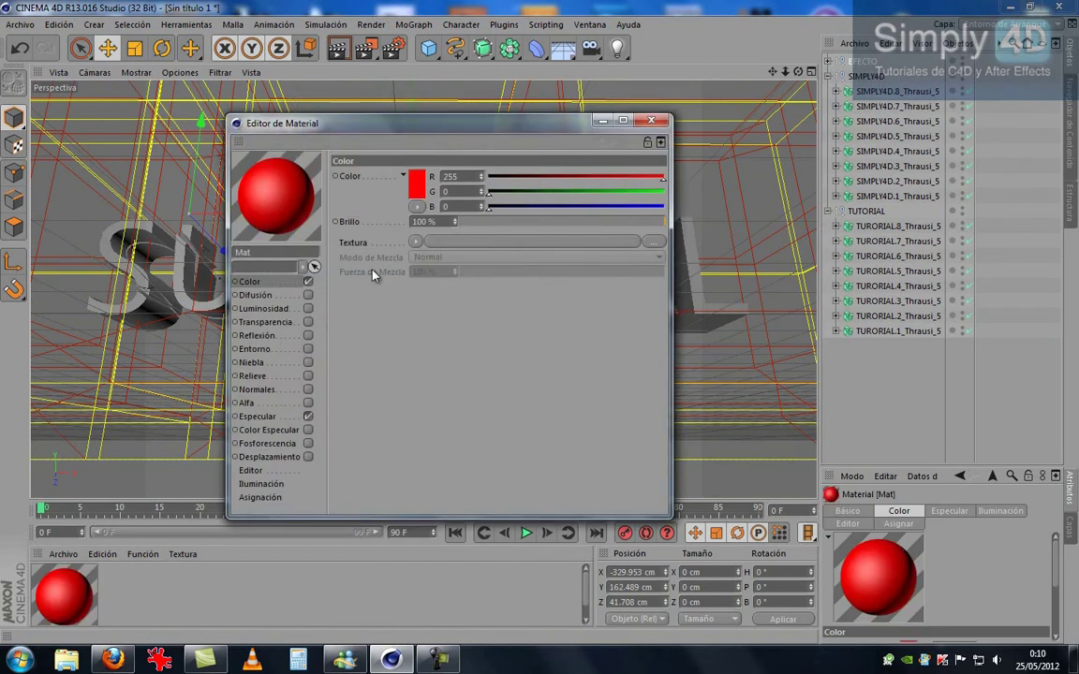
click(274, 418)
drag(518, 241, 508, 241)
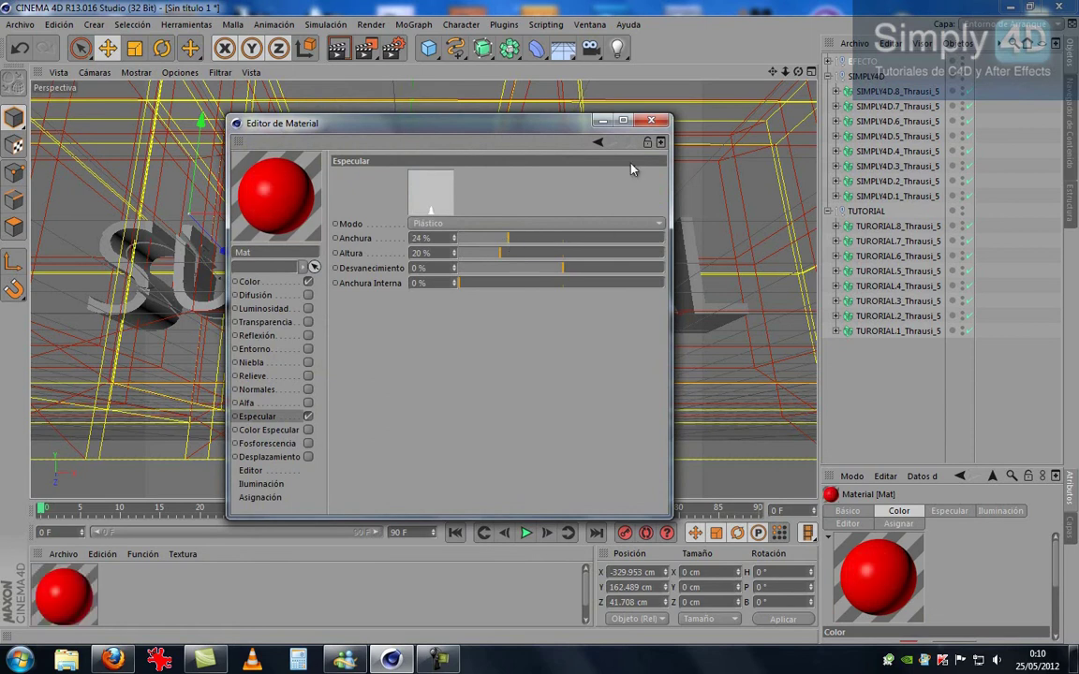
click(653, 123)
Create a second material, Mat.1, coloured cyan-blue
double_click(135, 599)
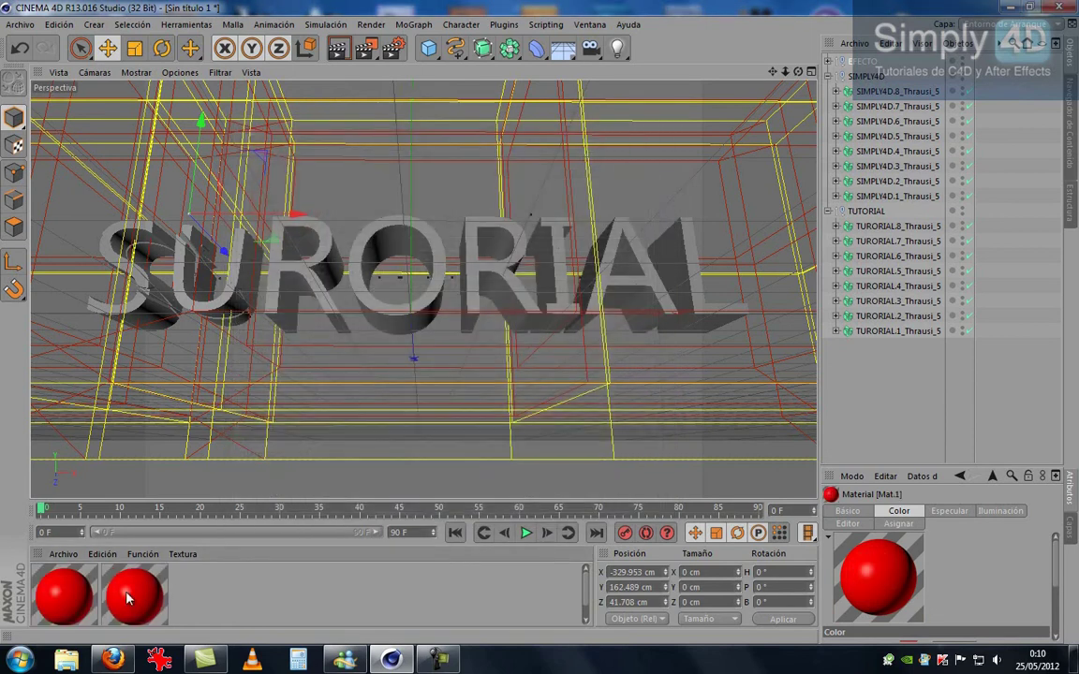
double_click(134, 595)
click(270, 261)
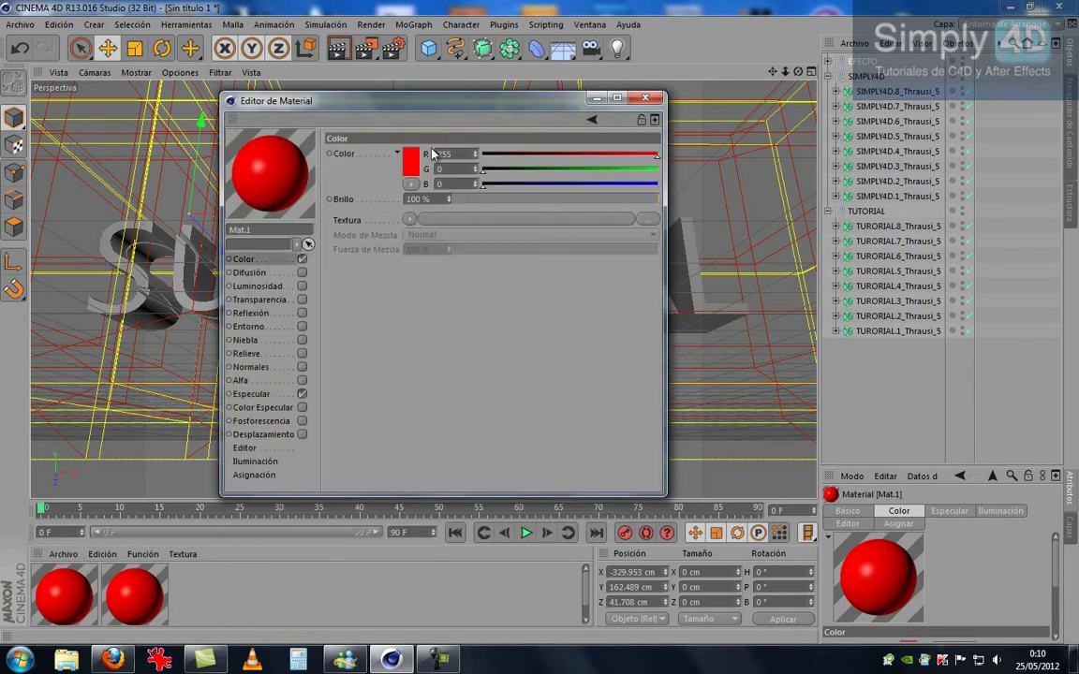
click(404, 151)
drag(469, 110, 459, 109)
click(387, 231)
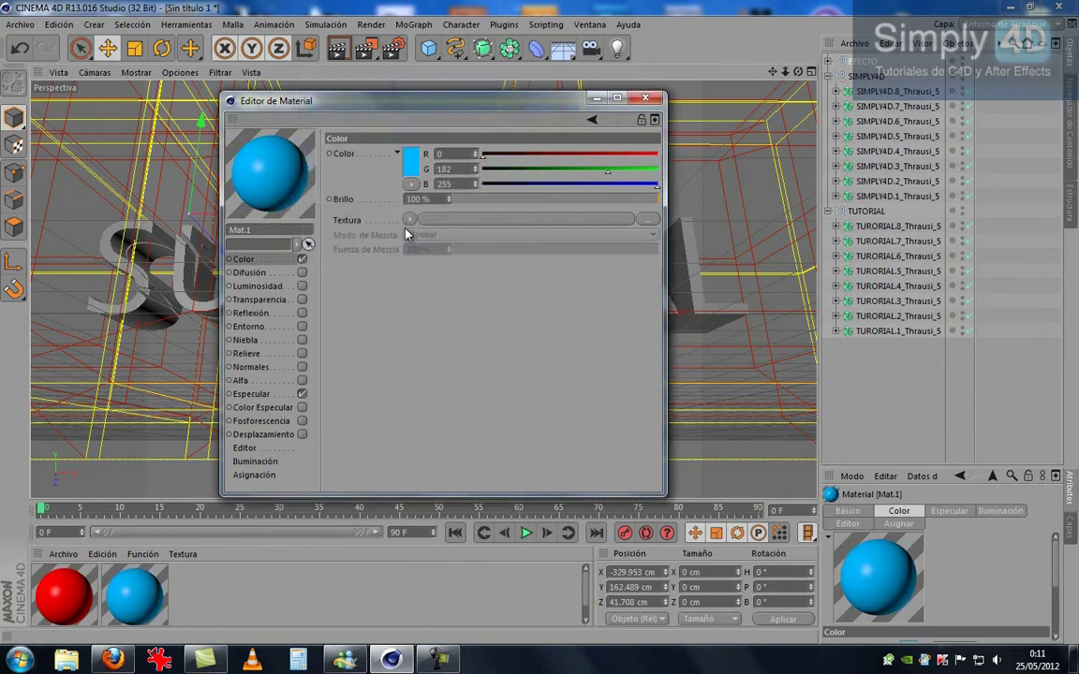
click(644, 97)
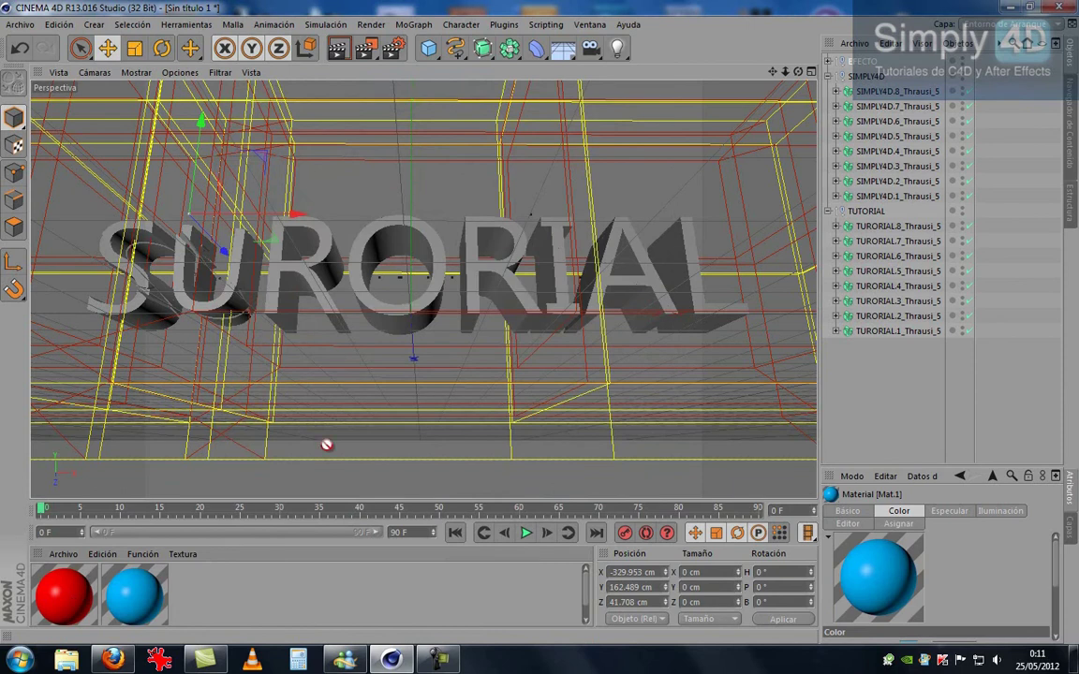
Tag SIMPLY4D fragments red and TUTORIAL fragments blue, then slide EFECTO to X -57.513 cm
drag(904, 82, 904, 79)
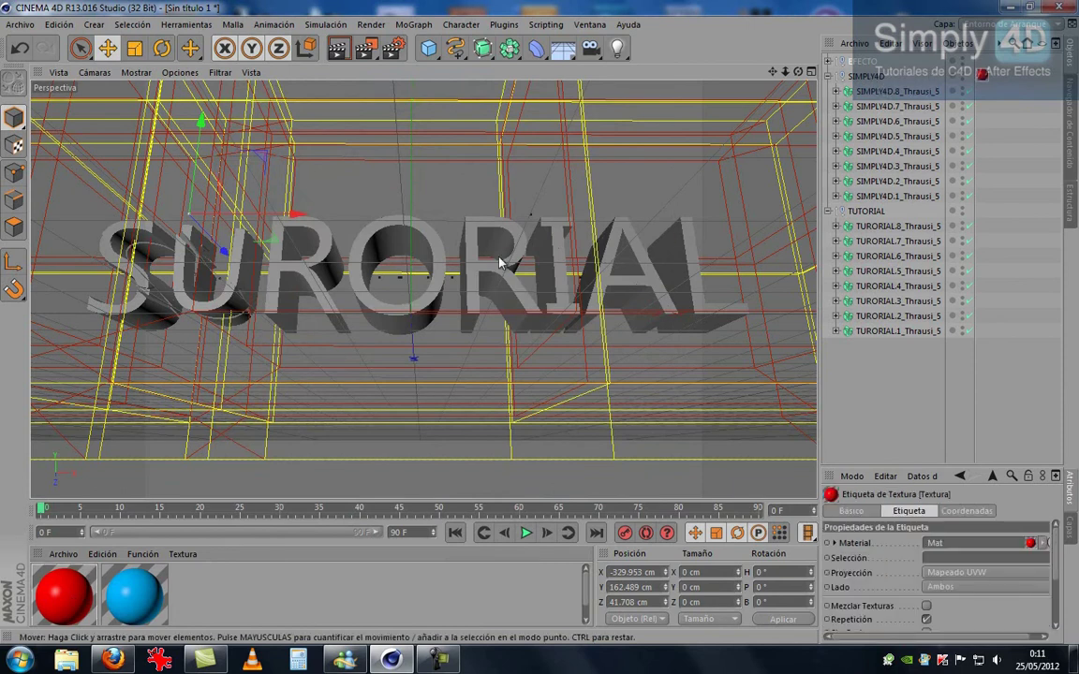
drag(881, 211, 884, 209)
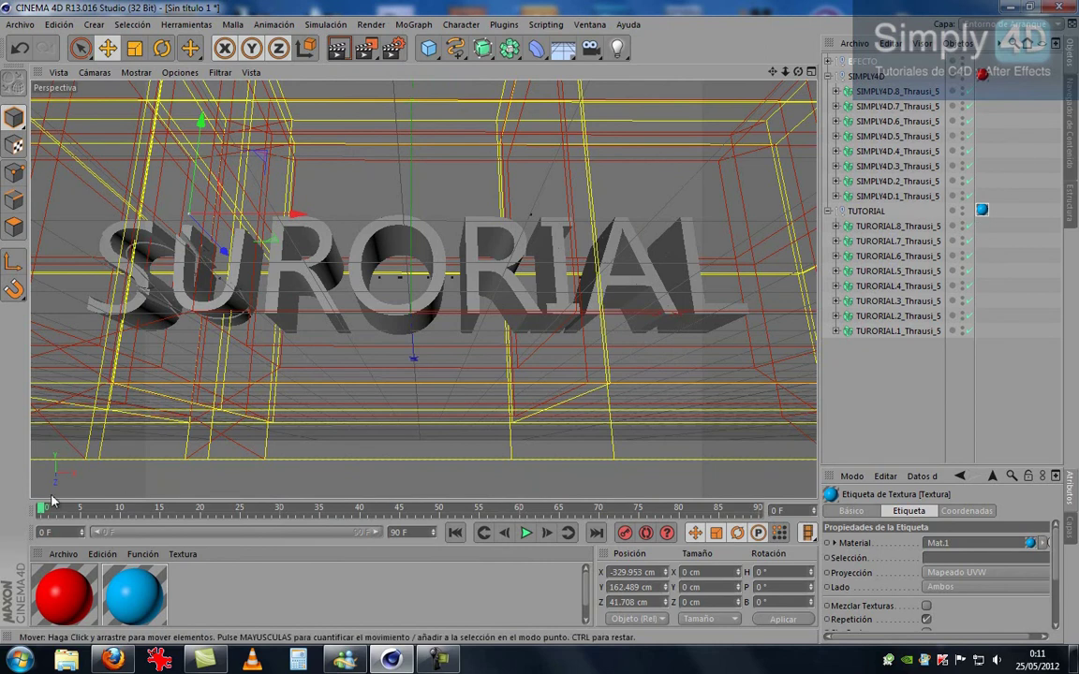
drag(52, 501, 69, 512)
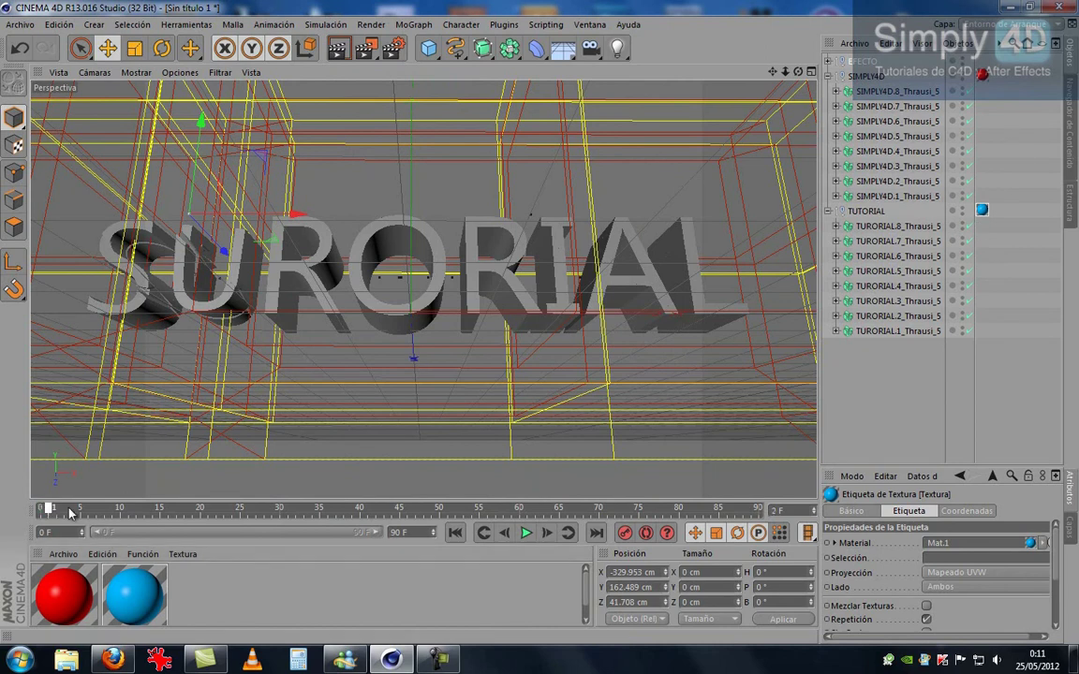
click(836, 92)
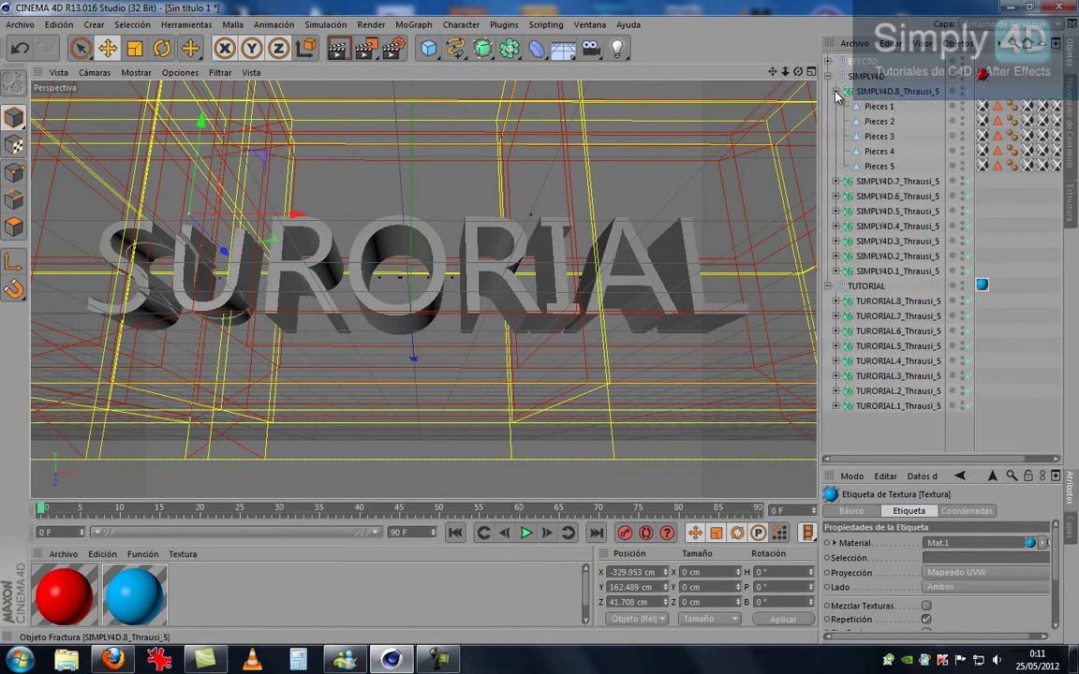
click(837, 92)
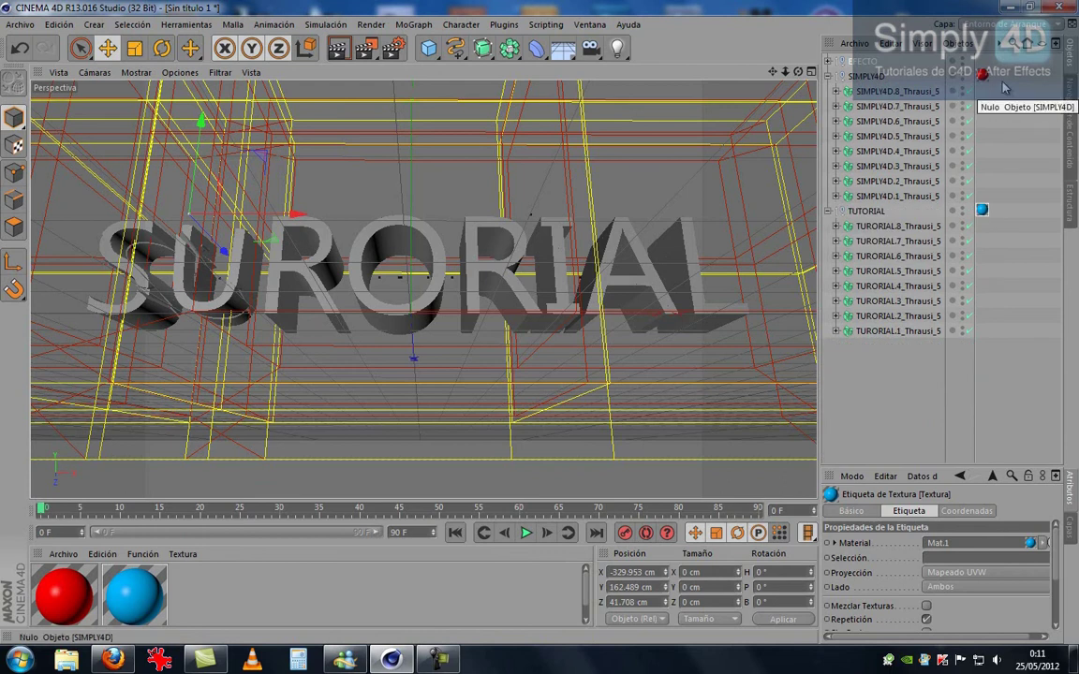
drag(981, 75, 983, 106)
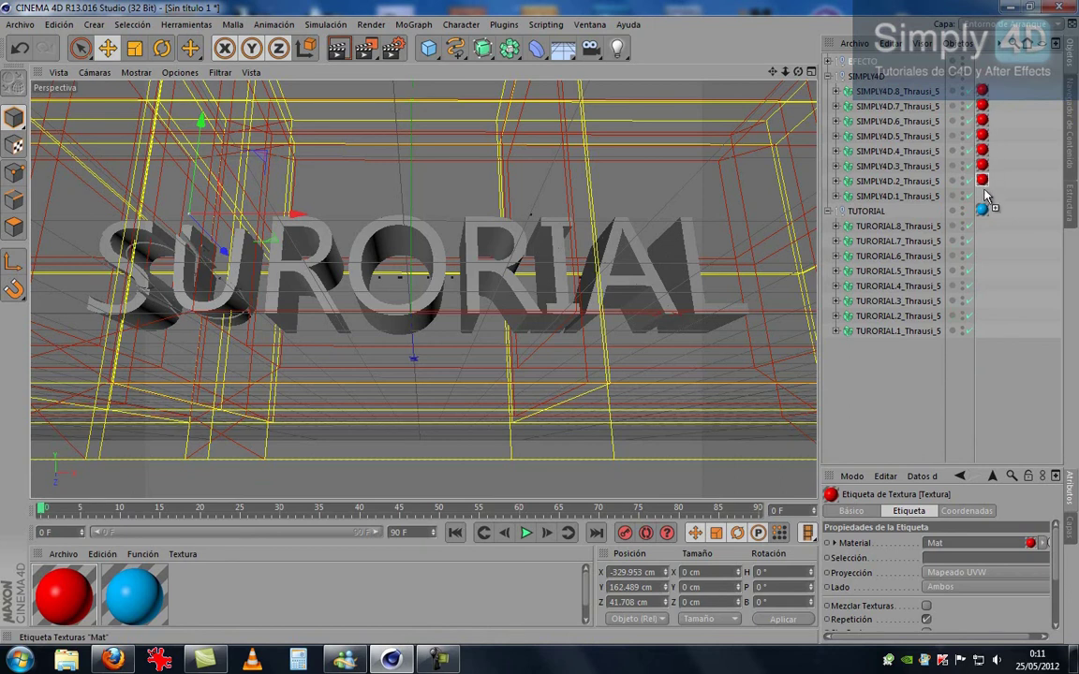
drag(988, 224, 987, 226)
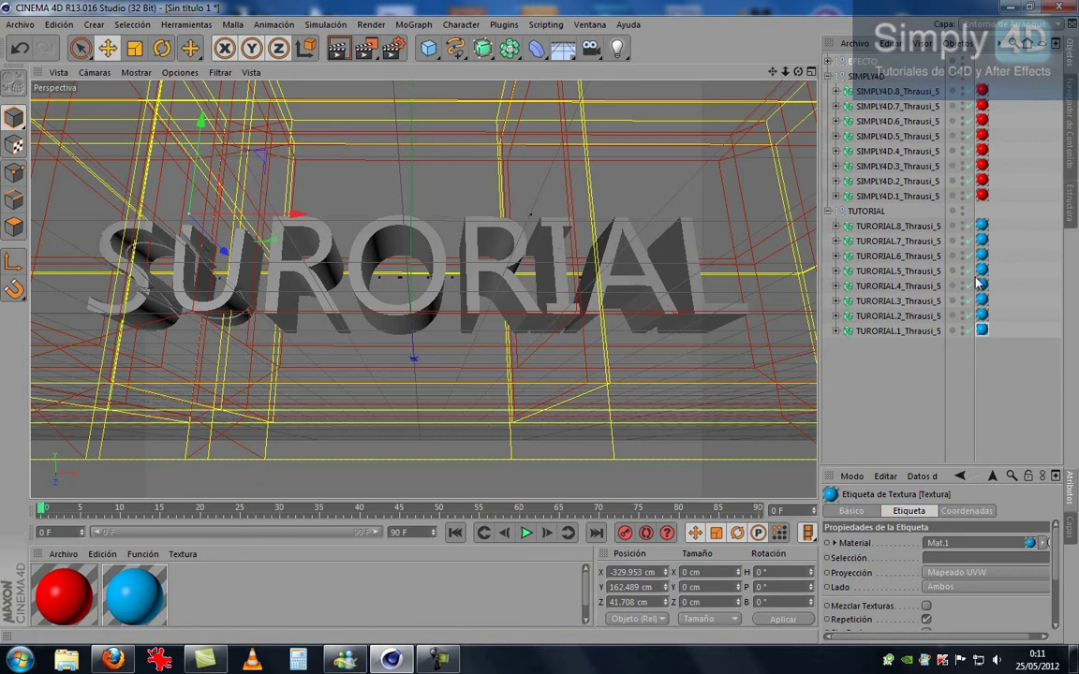
click(339, 306)
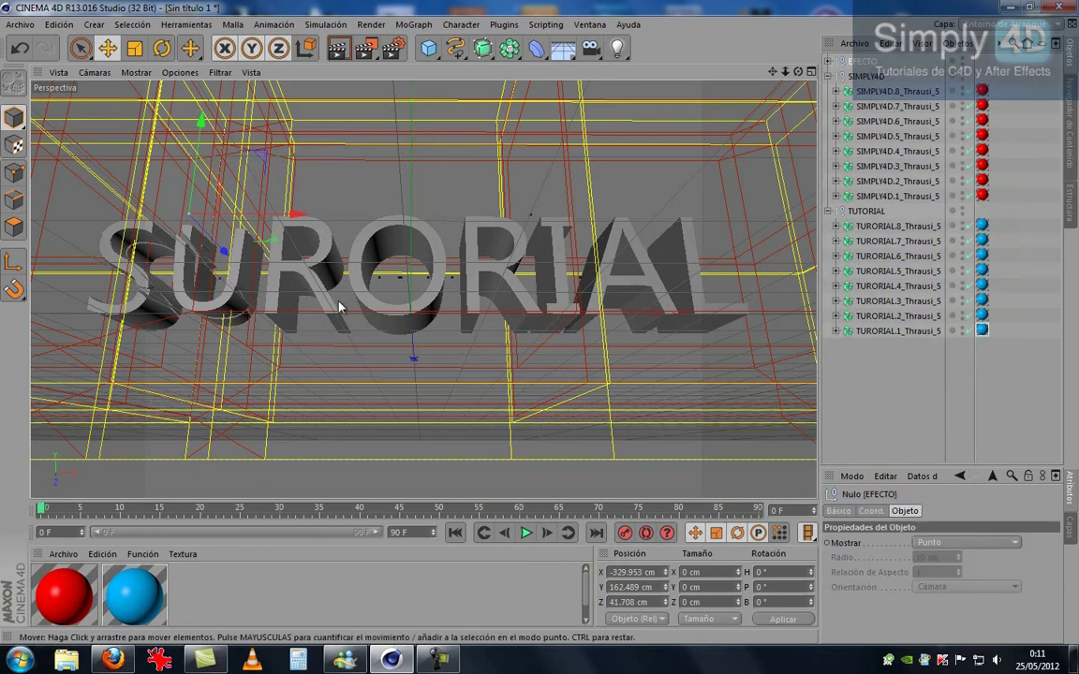
mouse_move(263, 225)
mouse_down()
mouse_move(446, 216)
mouse_move(530, 229)
mouse_move(494, 211)
mouse_move(498, 239)
mouse_move(492, 109)
mouse_move(674, 174)
mouse_up()
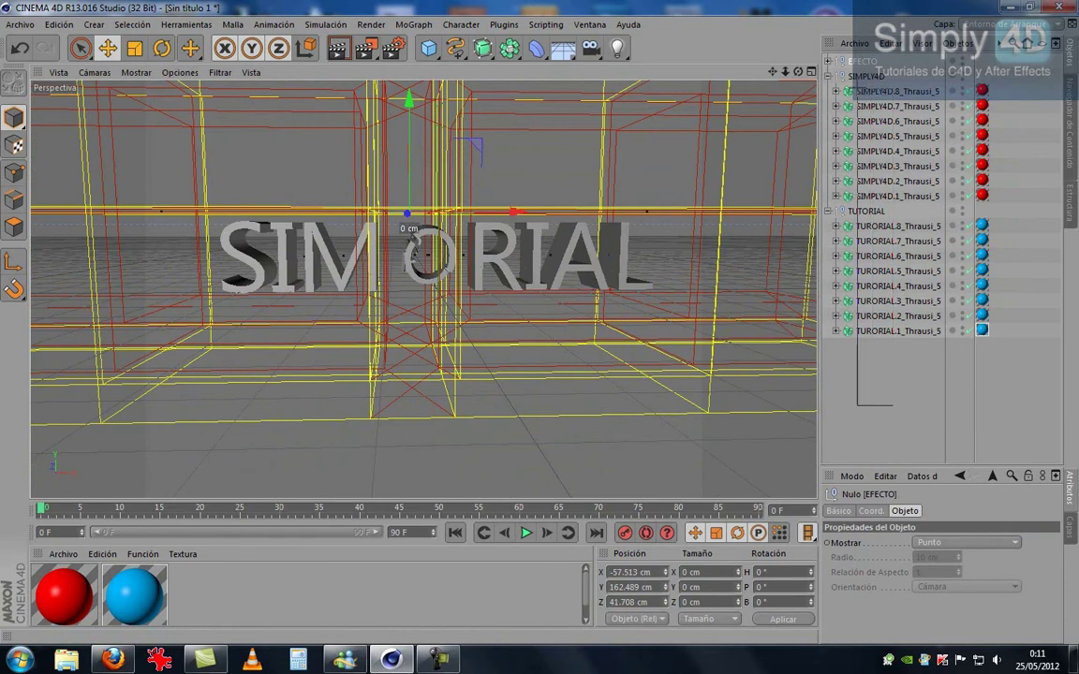
Expand the whole object hierarchy and widen the object list to show every texture tag
key(ctrl+a)
right_click(864, 94)
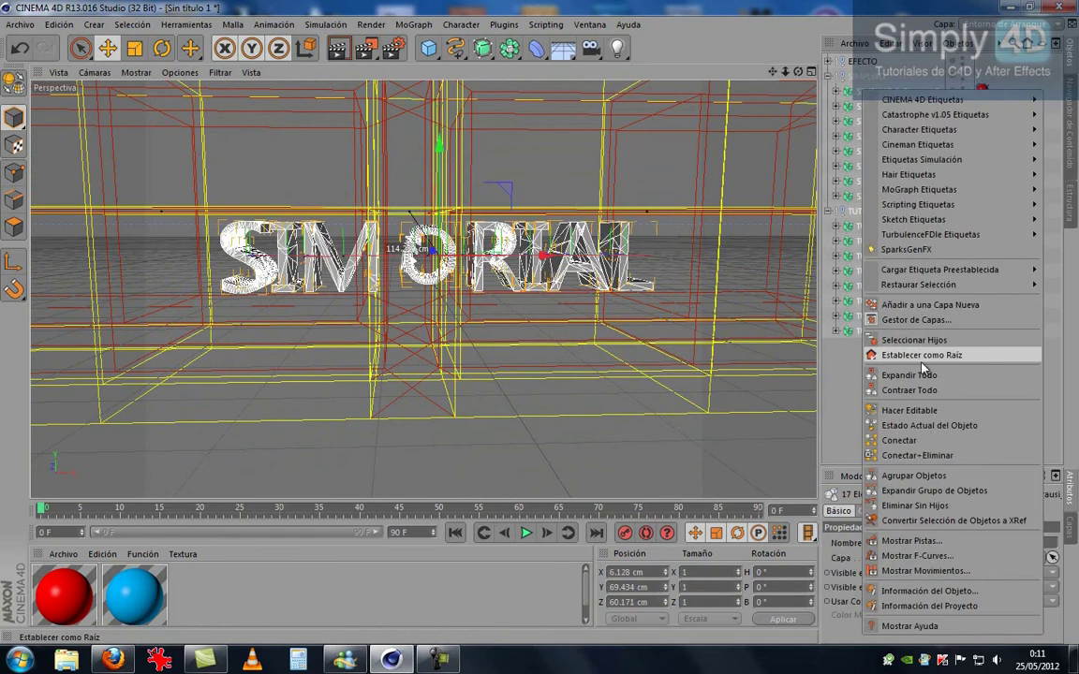
click(909, 375)
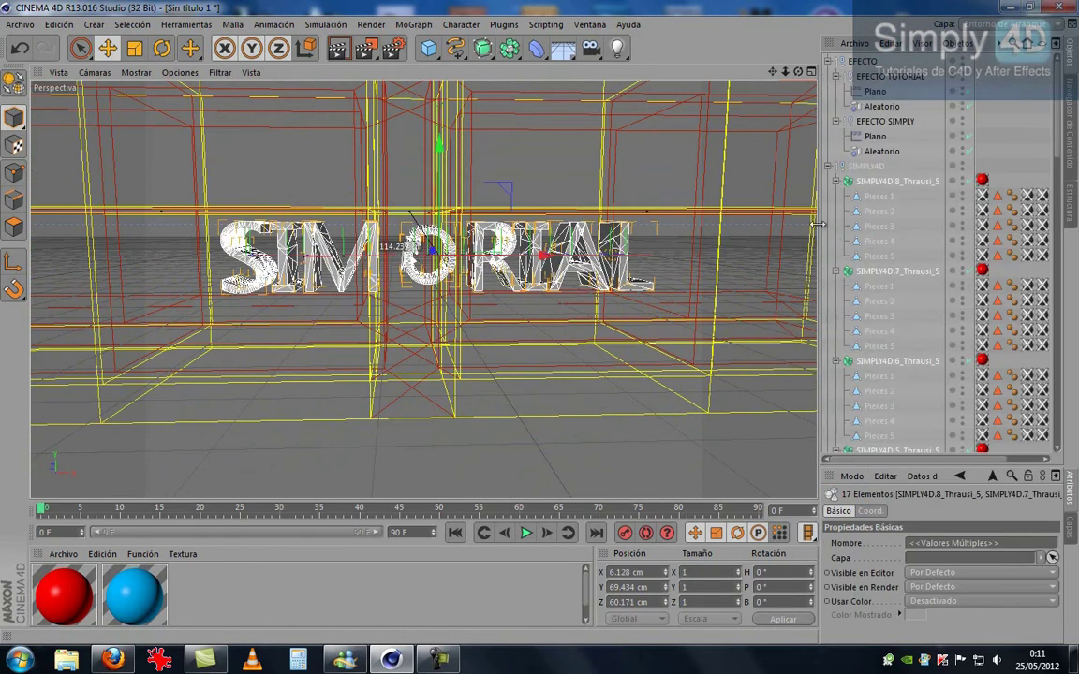
drag(817, 222, 548, 223)
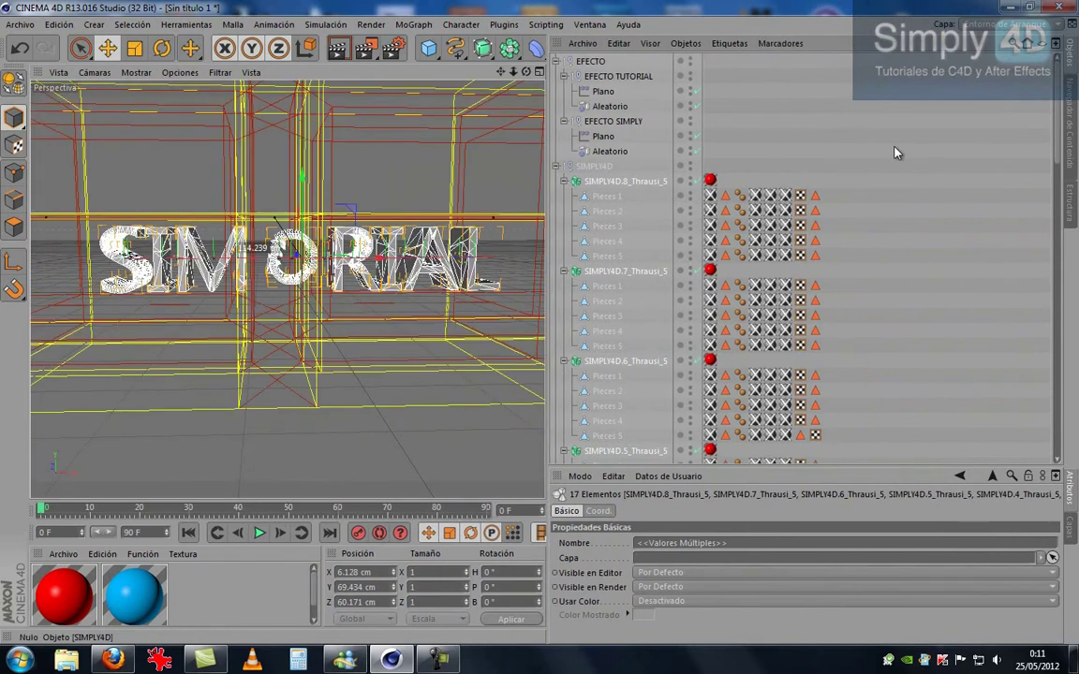
scroll(654, 281, down, 5)
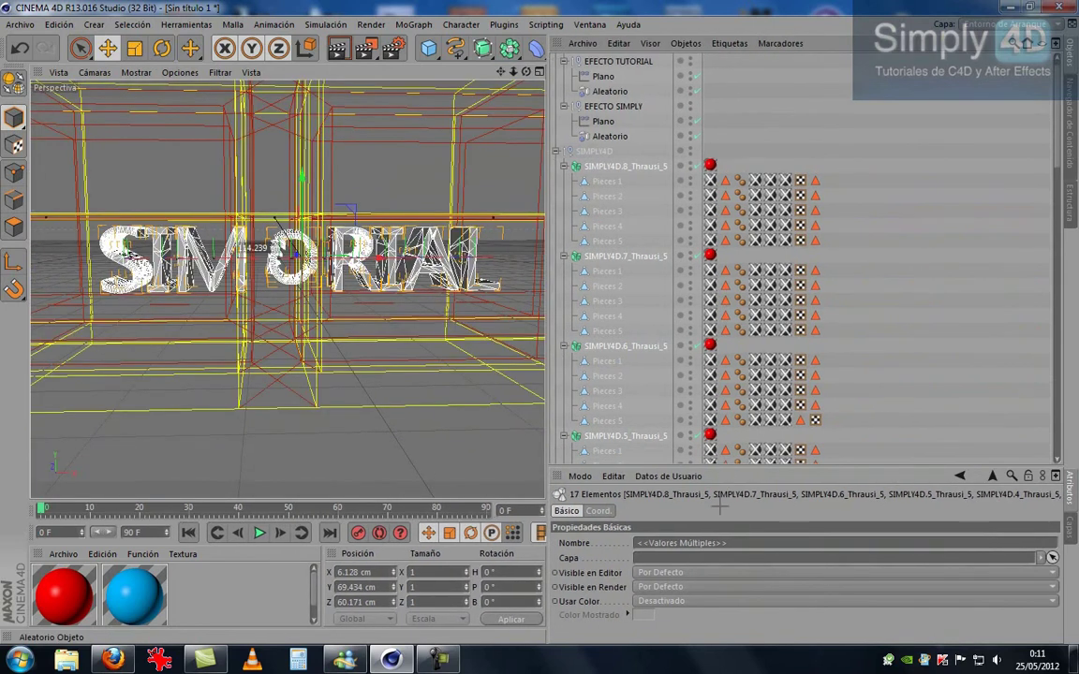
scroll(655, 262, down, 3)
scroll(655, 262, down, 4)
scroll(656, 262, down, 3)
scroll(656, 262, down, 3)
scroll(656, 262, down, 4)
scroll(655, 262, down, 4)
scroll(655, 262, down, 4)
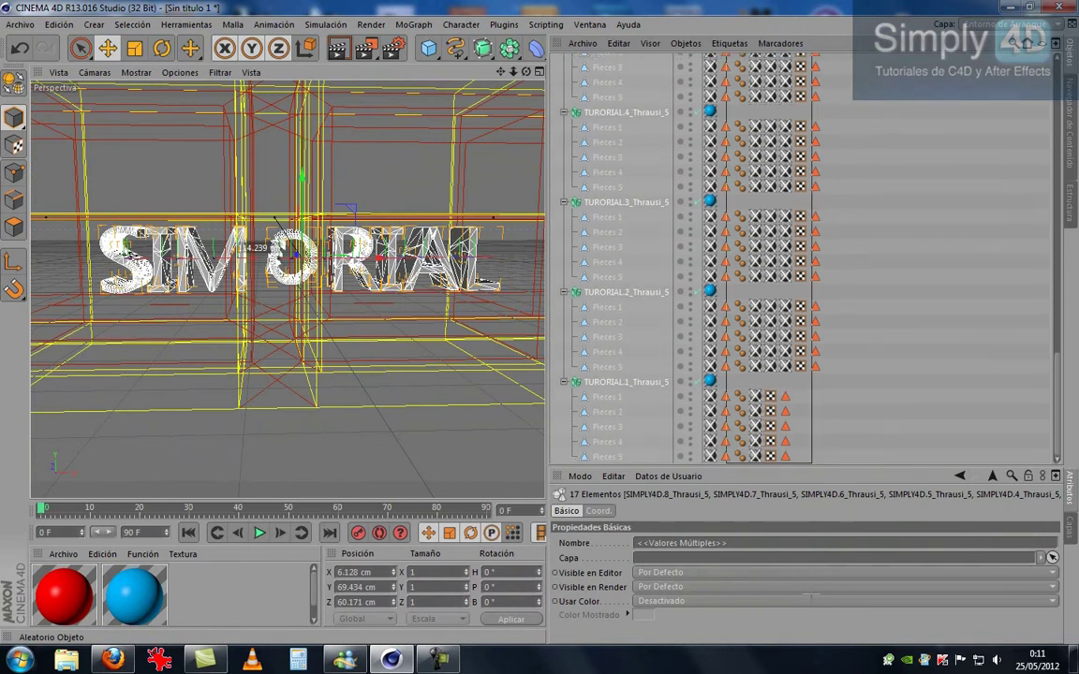
drag(1033, 281, 841, 281)
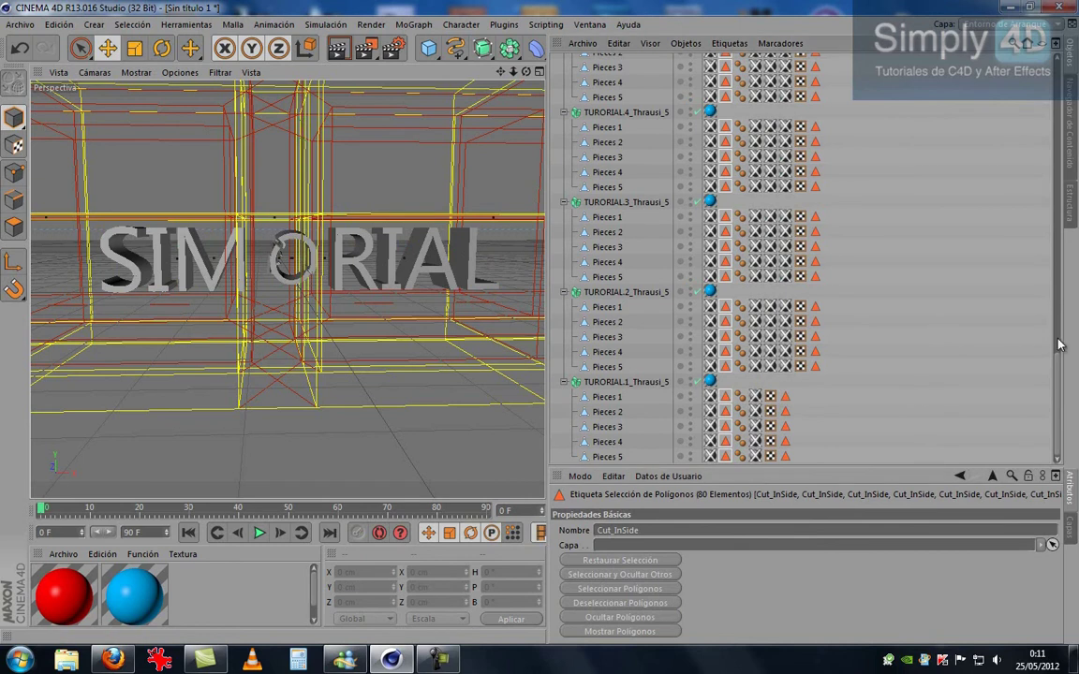
Marquee-select all the per-fragment texture tags and delete them
scroll(852, 460, up, 2)
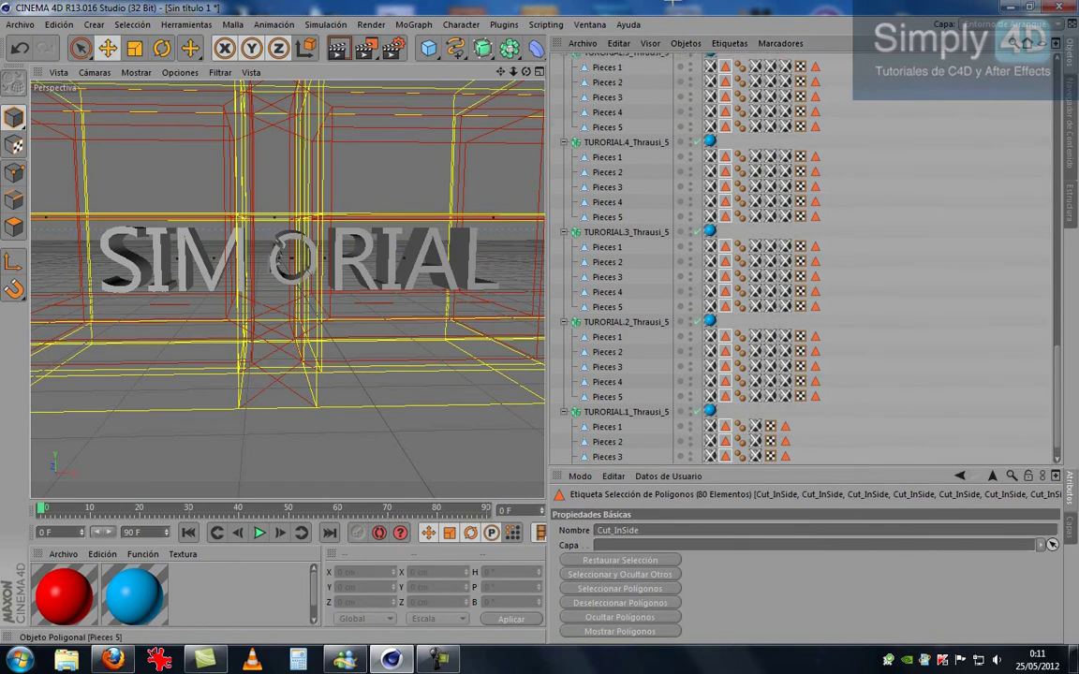
scroll(853, 460, up, 3)
scroll(853, 460, up, 2)
scroll(805, 253, up, 3)
scroll(805, 253, up, 3)
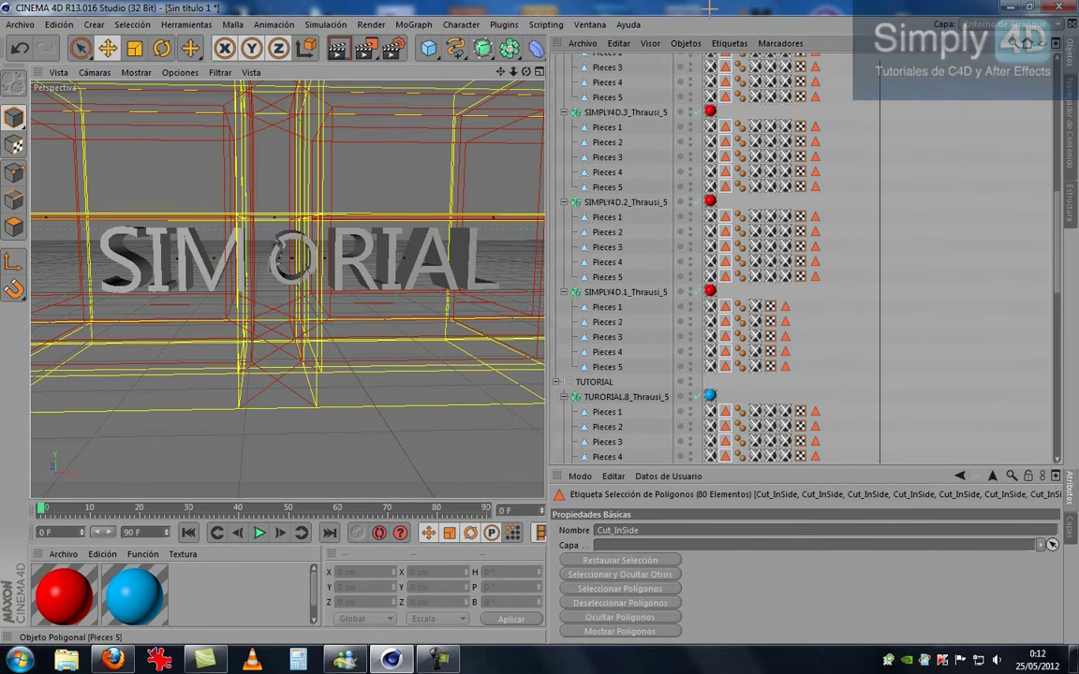
scroll(806, 253, up, 3)
scroll(806, 253, up, 3)
scroll(806, 253, up, 3)
mouse_move(878, 459)
mouse_down()
mouse_move(707, 156)
mouse_move(708, 164)
mouse_up()
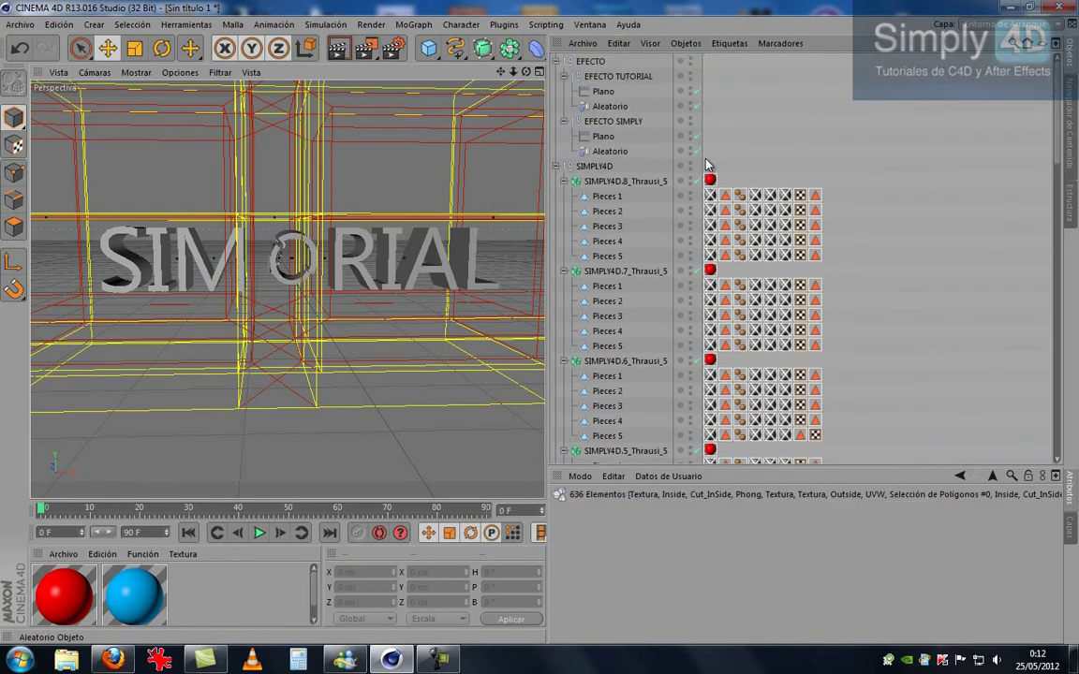
key(Delete)
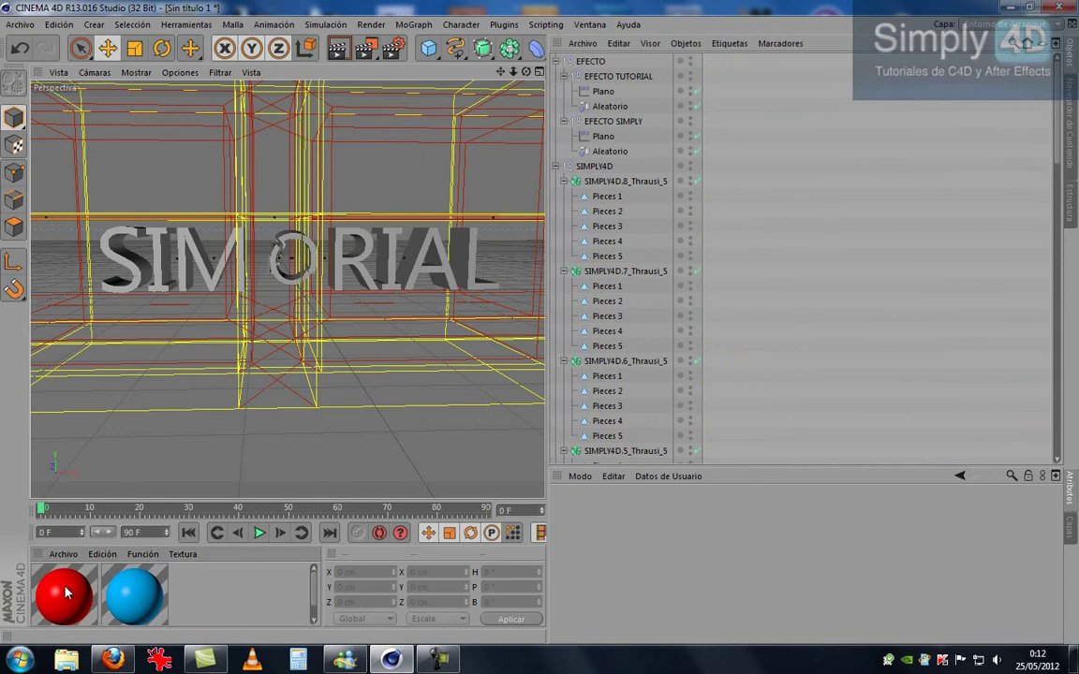
Apply the red material to the SIMPLY4D group and the blue one to TUTORIAL
drag(611, 167, 610, 167)
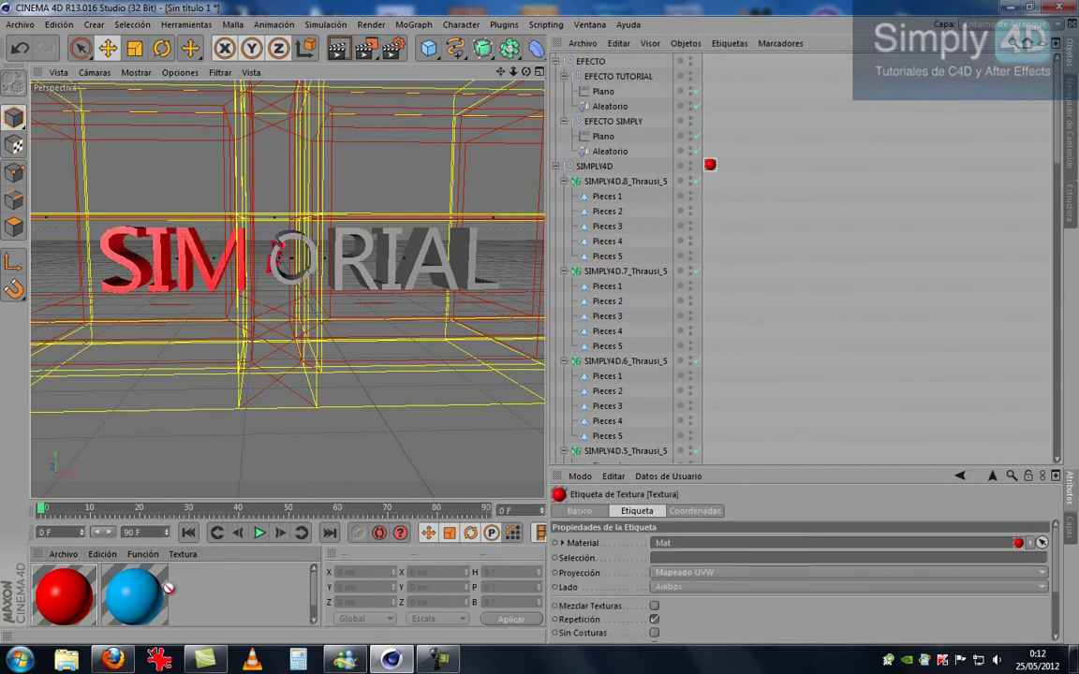
click(555, 167)
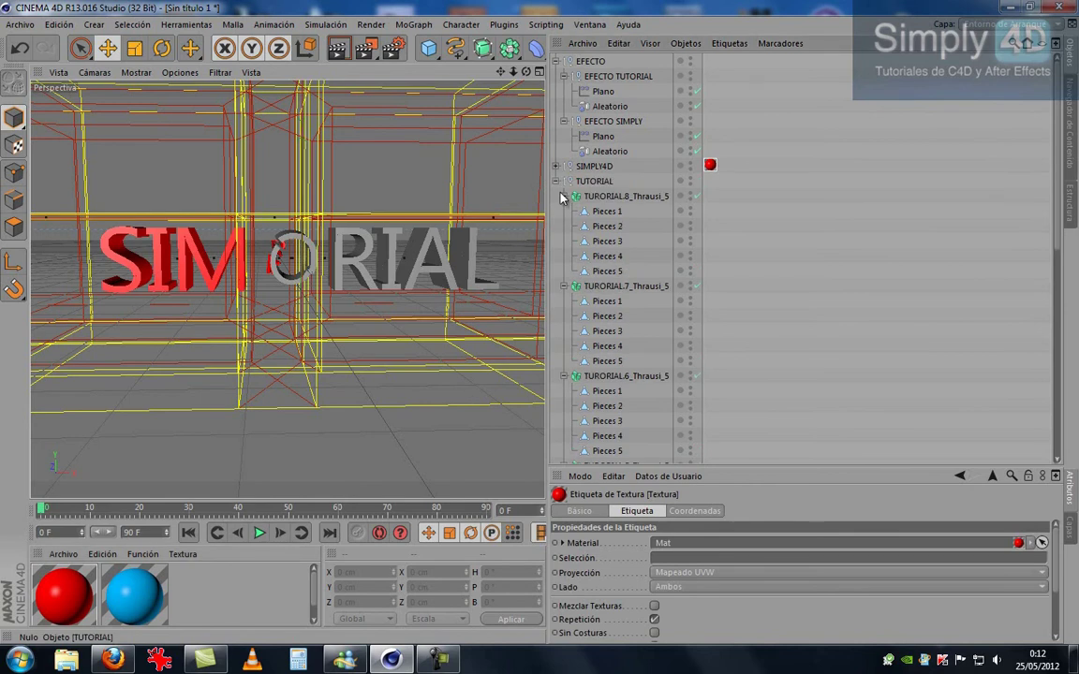
click(555, 181)
mouse_move(137, 597)
mouse_down()
mouse_move(597, 206)
mouse_move(604, 180)
mouse_up()
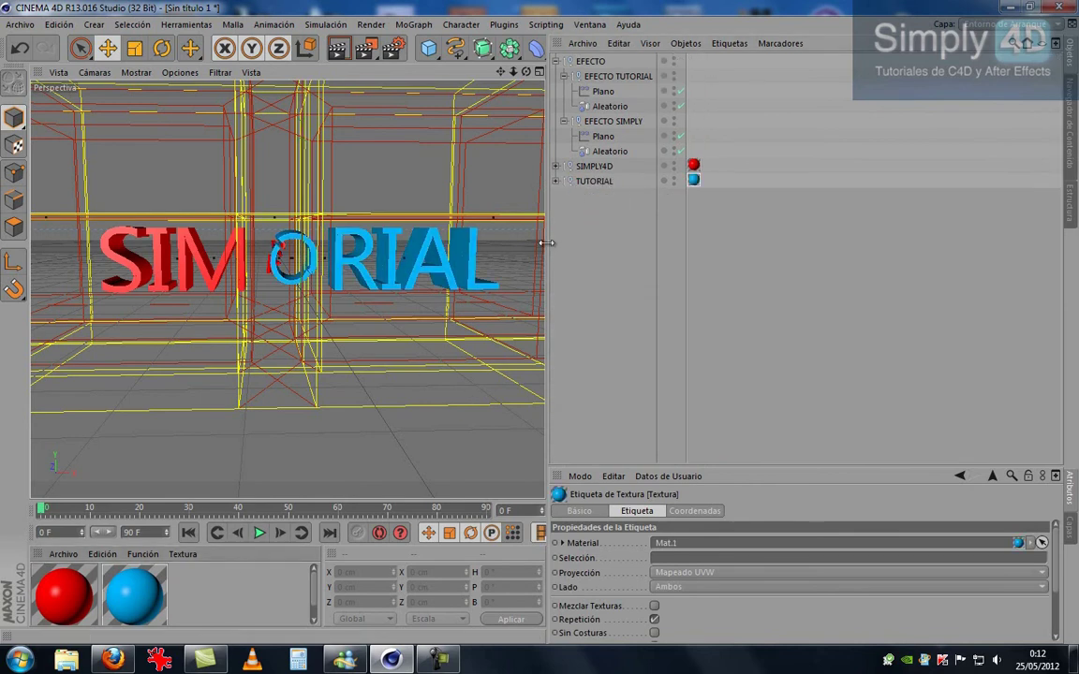
drag(546, 243, 840, 243)
Slide EFECTO back so TUTORIAL shows and orbit to look down at the text
click(694, 167)
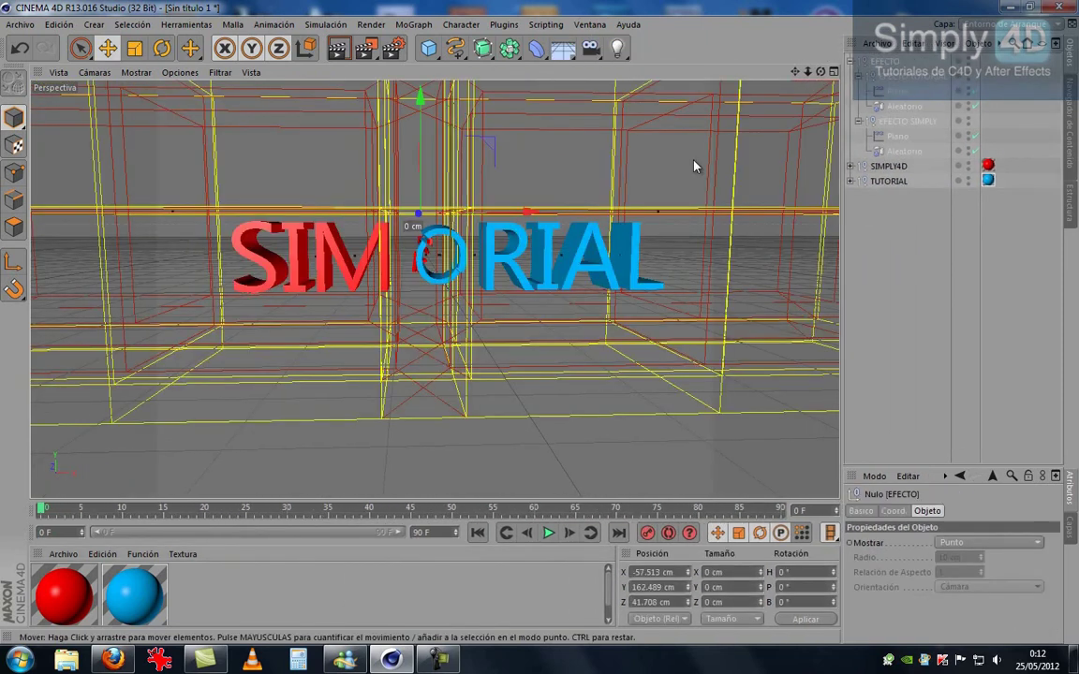
mouse_move(506, 213)
mouse_down()
mouse_move(444, 218)
mouse_move(773, 228)
mouse_move(293, 211)
mouse_move(783, 223)
mouse_move(235, 229)
mouse_up()
scroll(454, 260, up, 3)
mouse_move(454, 260)
alt+mouse_down()
mouse_move(520, 202)
mouse_move(482, 207)
mouse_move(513, 245)
mouse_move(538, 253)
mouse_move(573, 210)
mouse_move(573, 219)
mouse_move(471, 209)
alt+mouse_up()
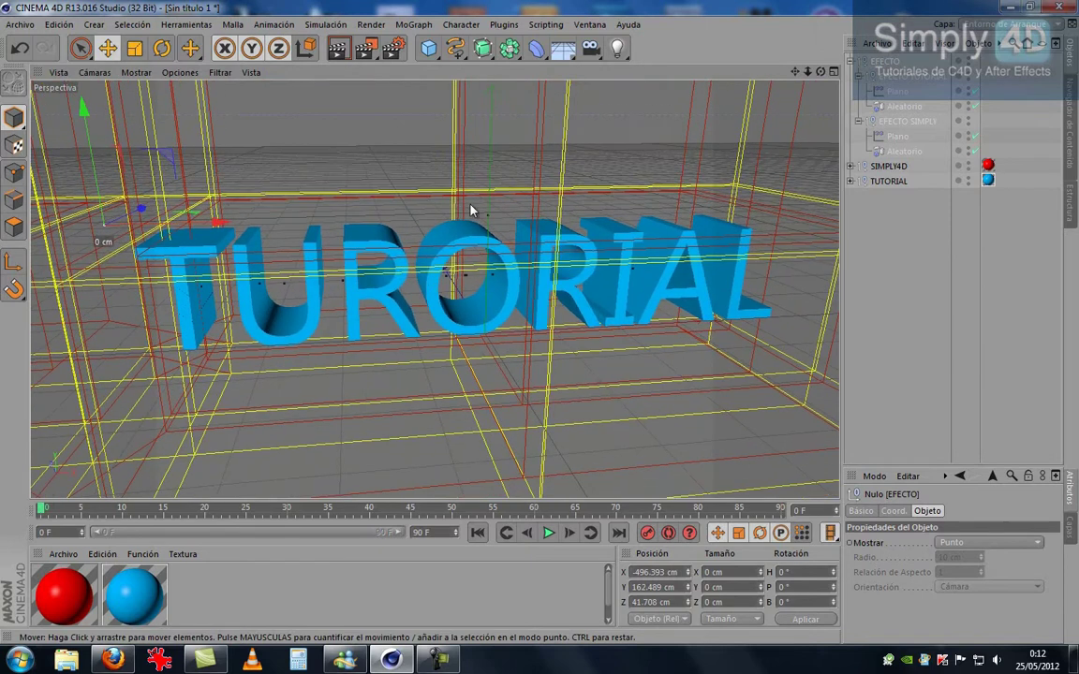
At frame 19, slide EFECTO so the letters start transitioning
click(916, 107)
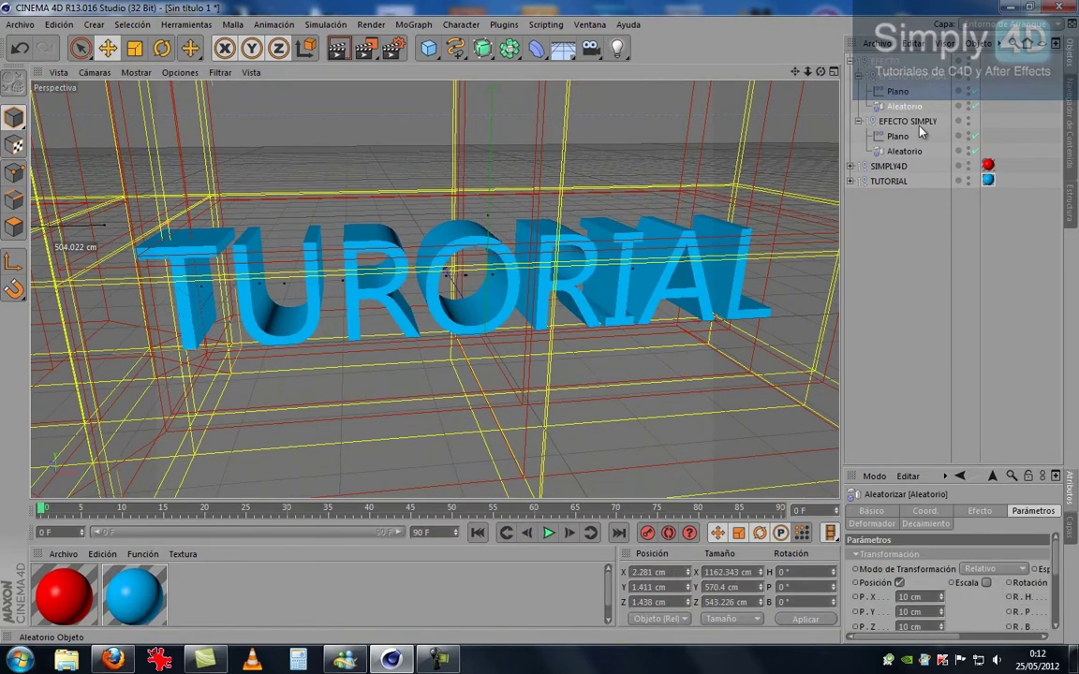
ctrl+click(905, 152)
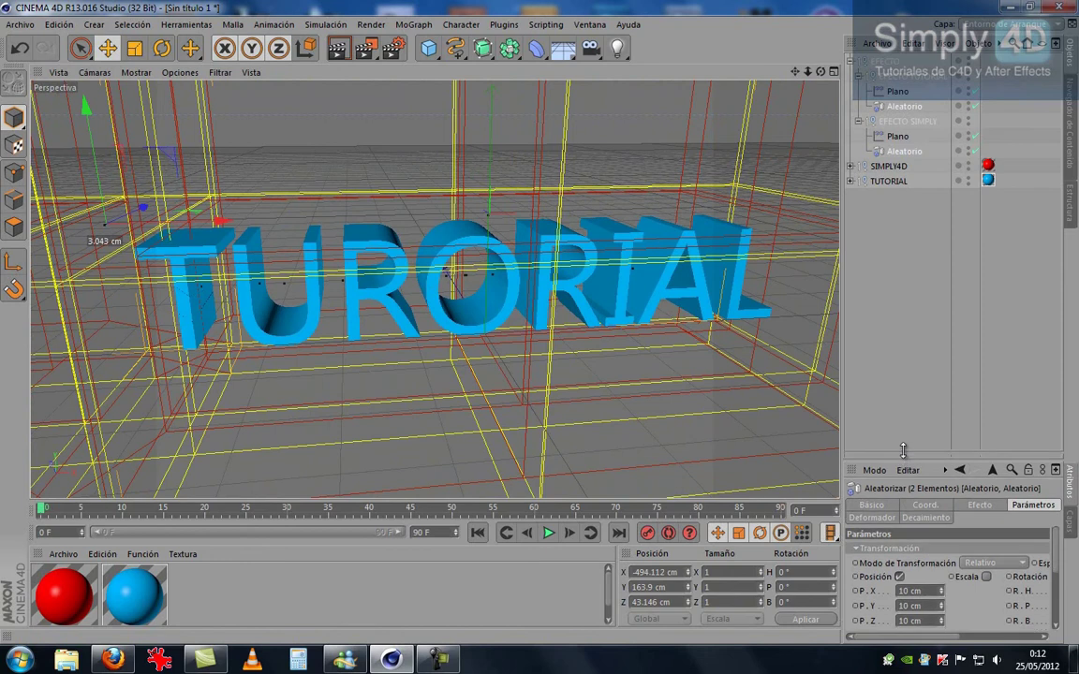
drag(905, 470, 905, 285)
click(89, 515)
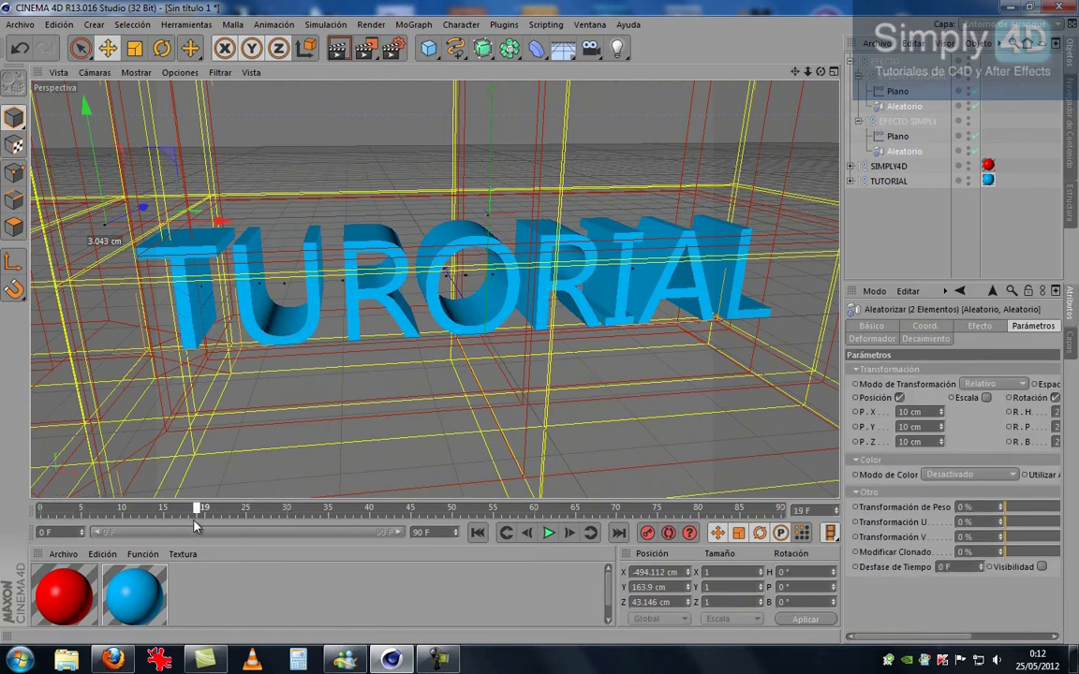
click(277, 467)
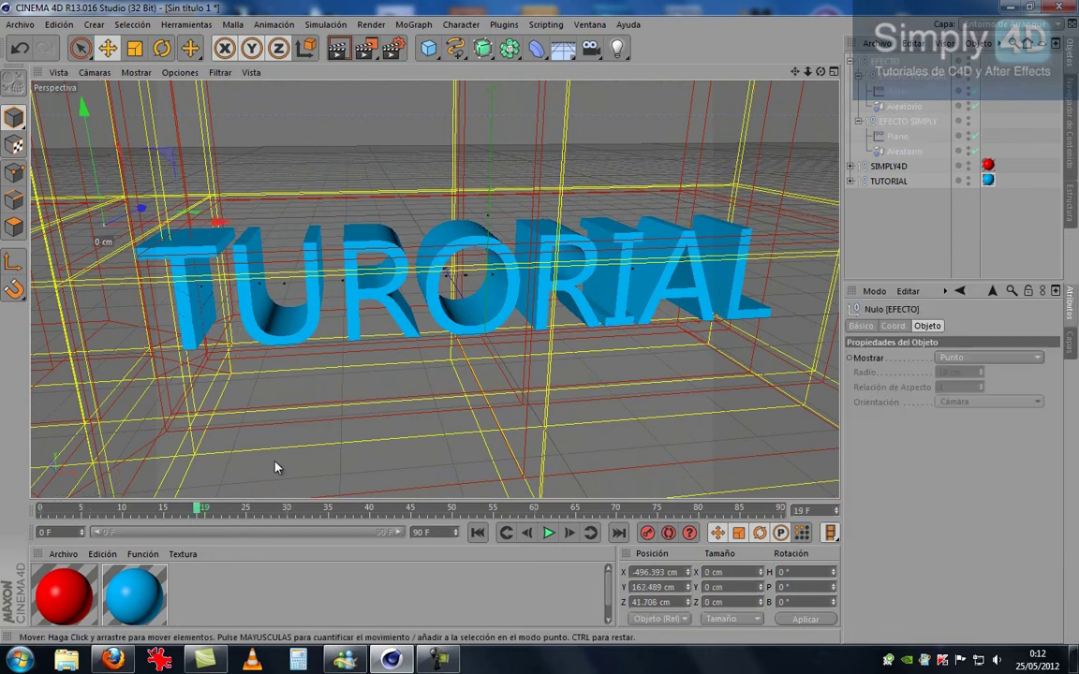
drag(217, 222, 418, 237)
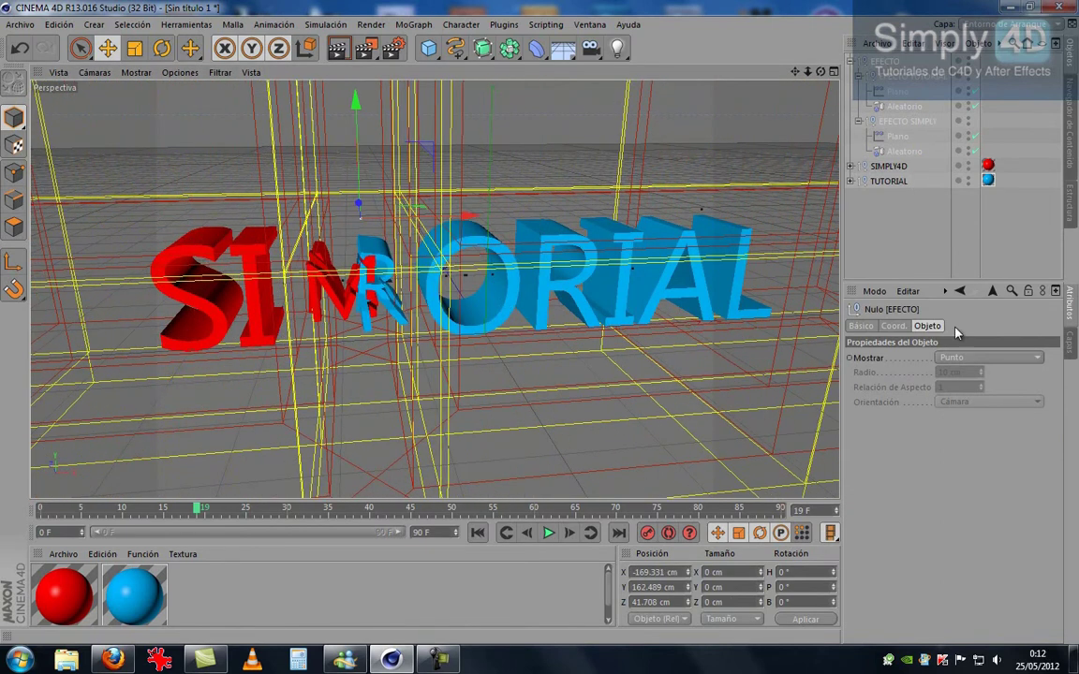
Raise both Aleatorio effectors' random rotation to 114°, 108°, 82° and adjust the Y offset
click(904, 106)
ctrl+click(904, 151)
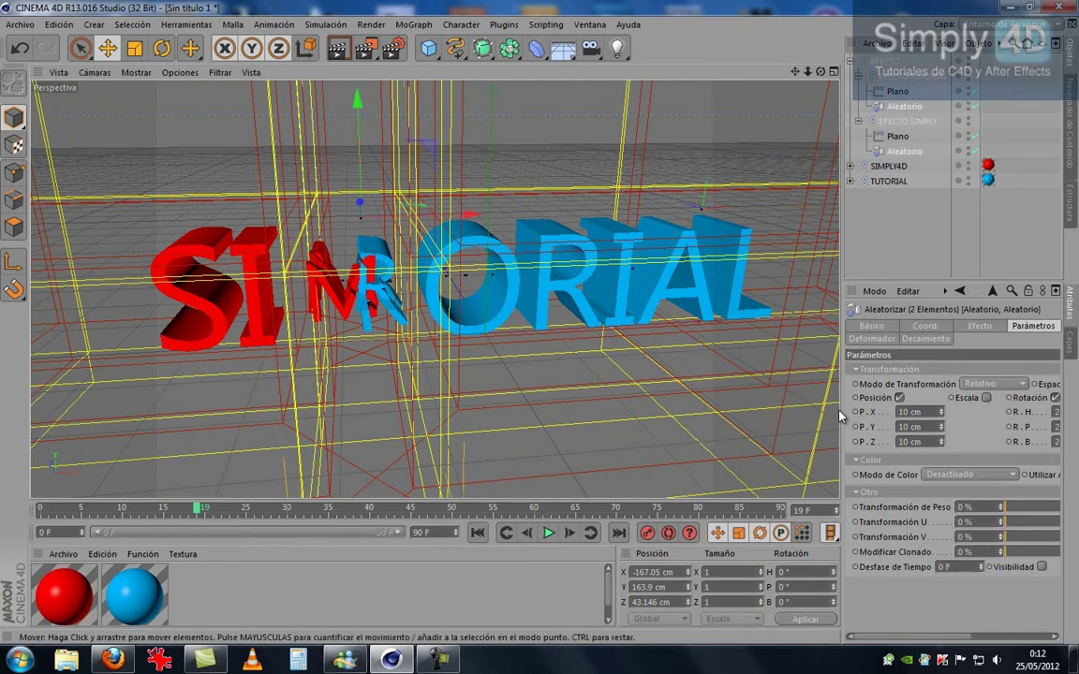
drag(840, 416, 769, 417)
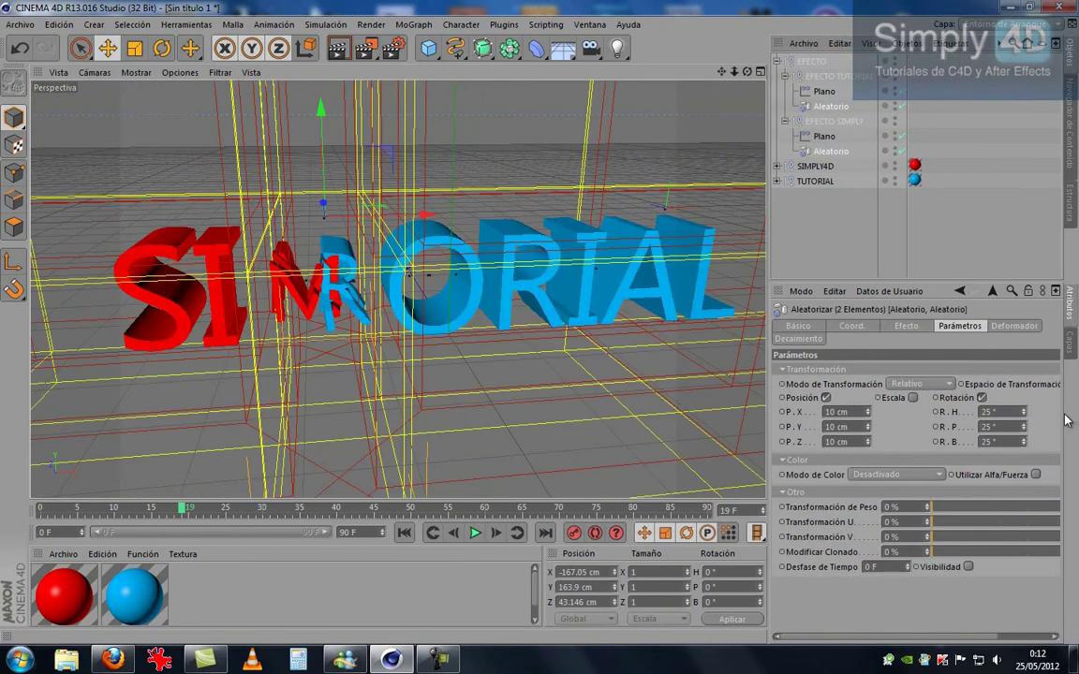
mouse_move(1024, 430)
mouse_down()
mouse_move(1028, 419)
mouse_move(1024, 450)
mouse_up()
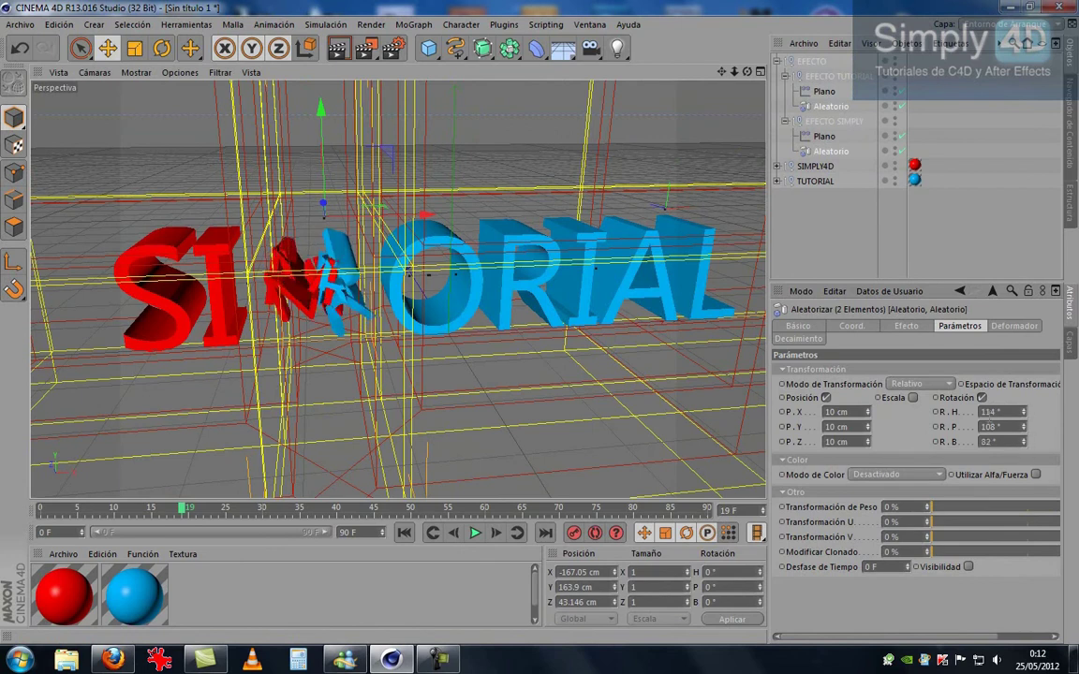
drag(868, 429, 868, 426)
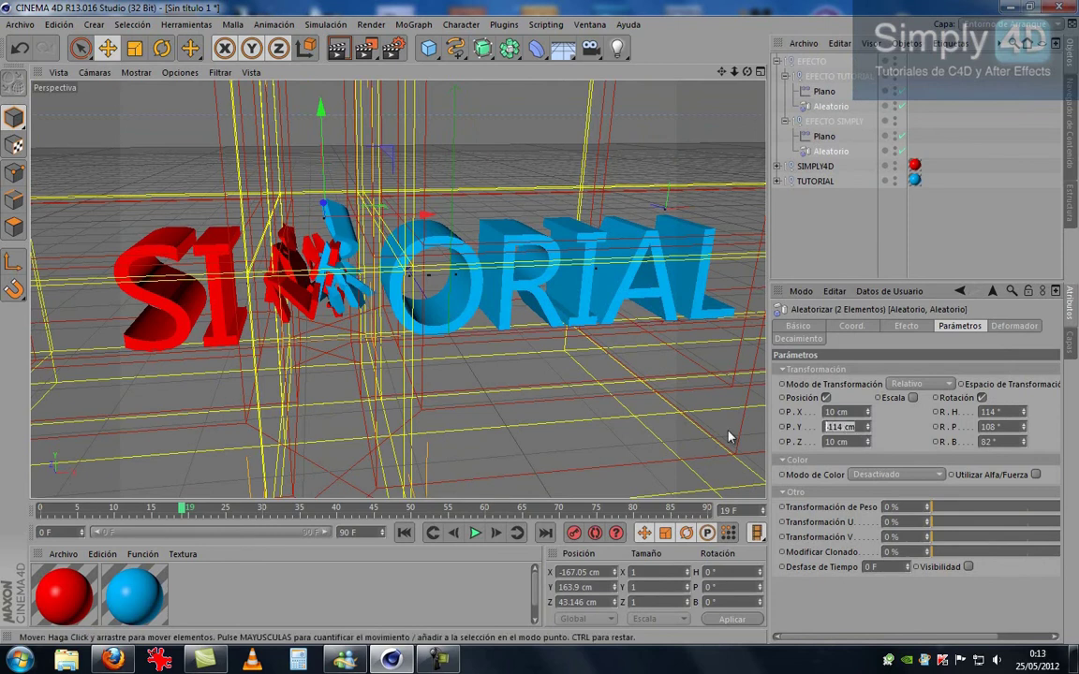
click(1042, 633)
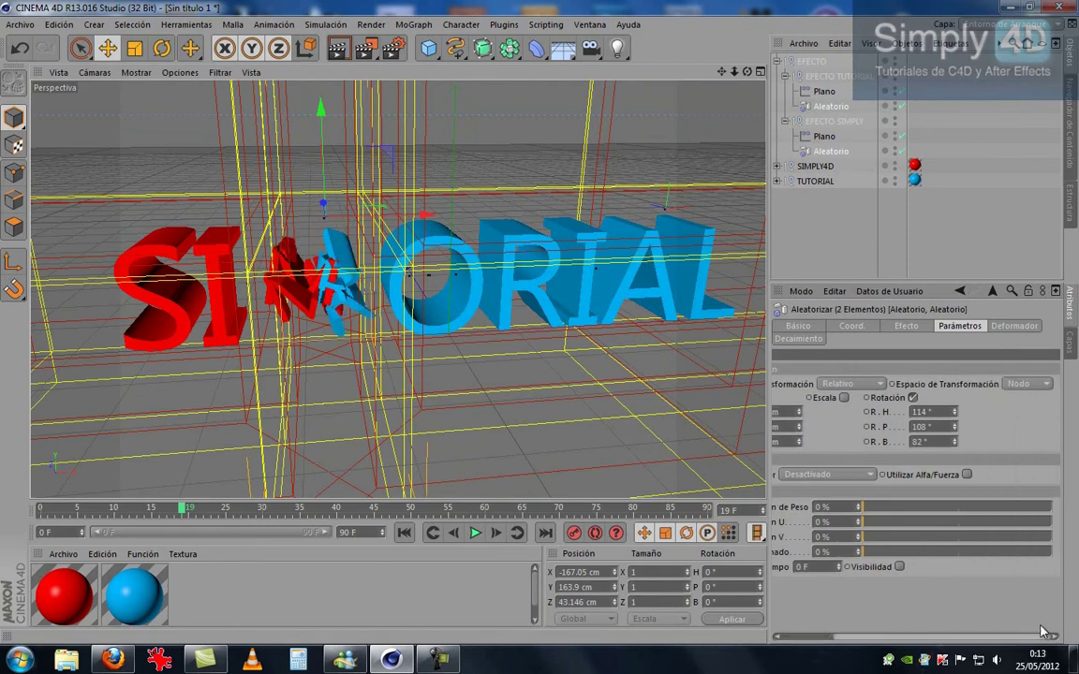
Select both Plano effectors and show their Deformador settings
click(830, 94)
ctrl+click(830, 140)
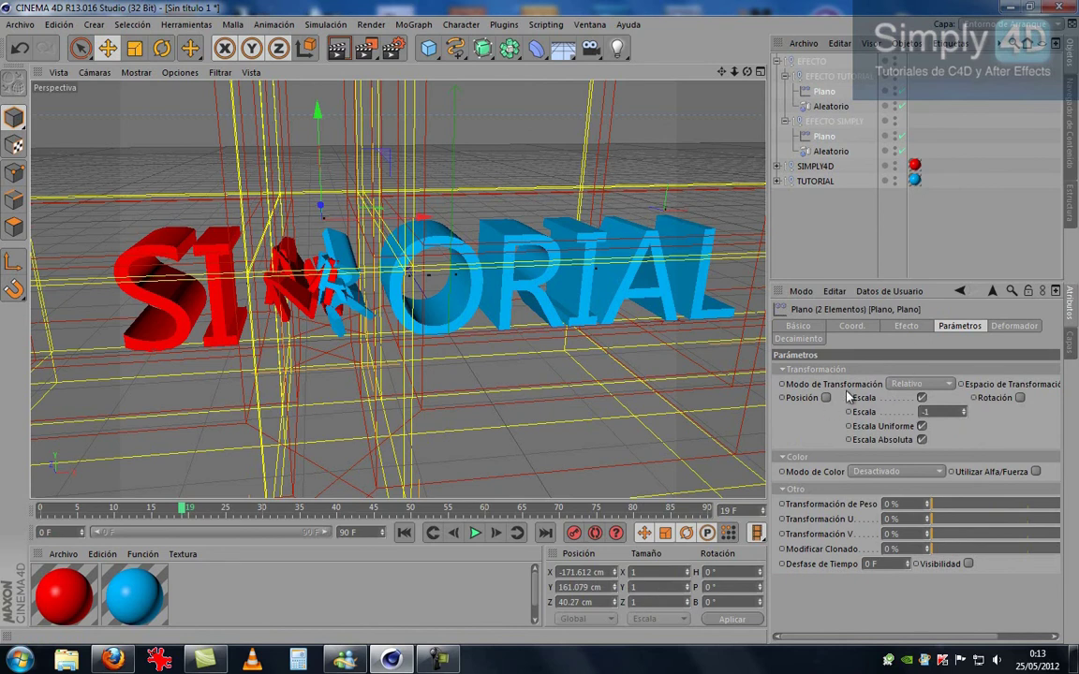
click(1020, 328)
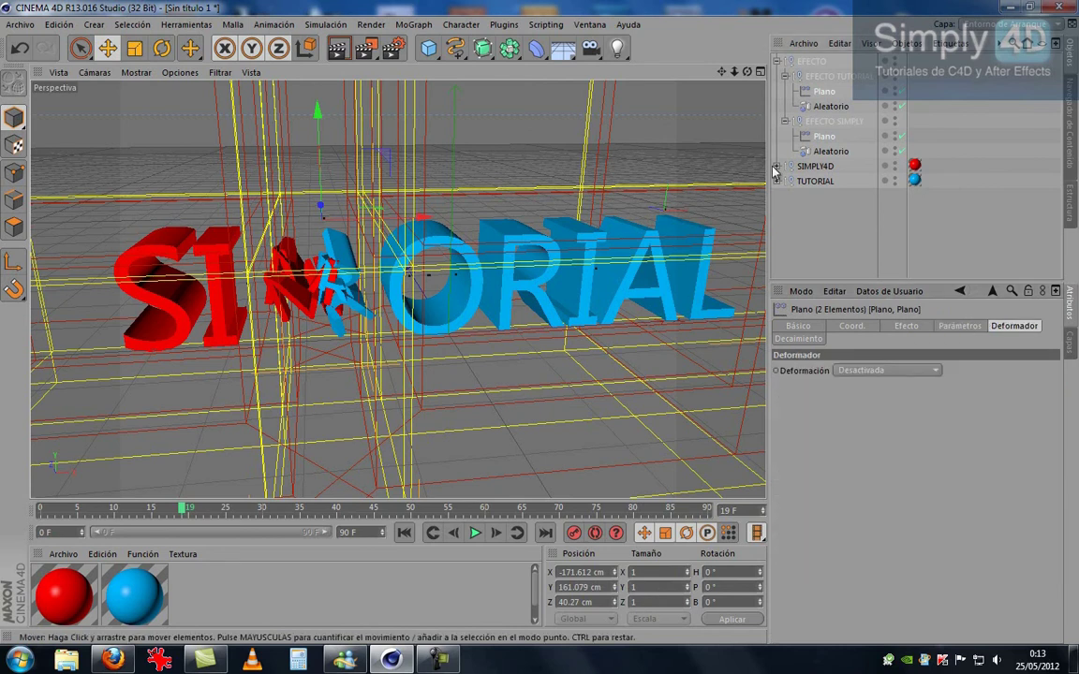
scroll(435, 317, down, 3)
Move the EFECTO null to X -505.376 cm so the full blue TUTORIAL word reappears
scroll(436, 317, down, 2)
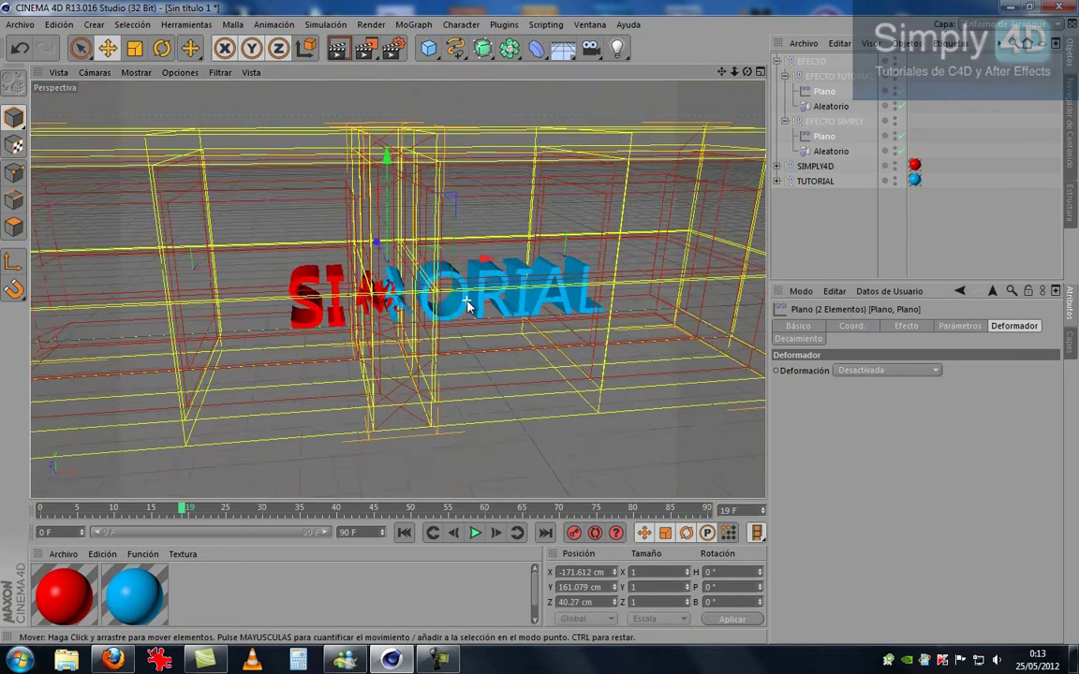
scroll(245, 295, down, 1)
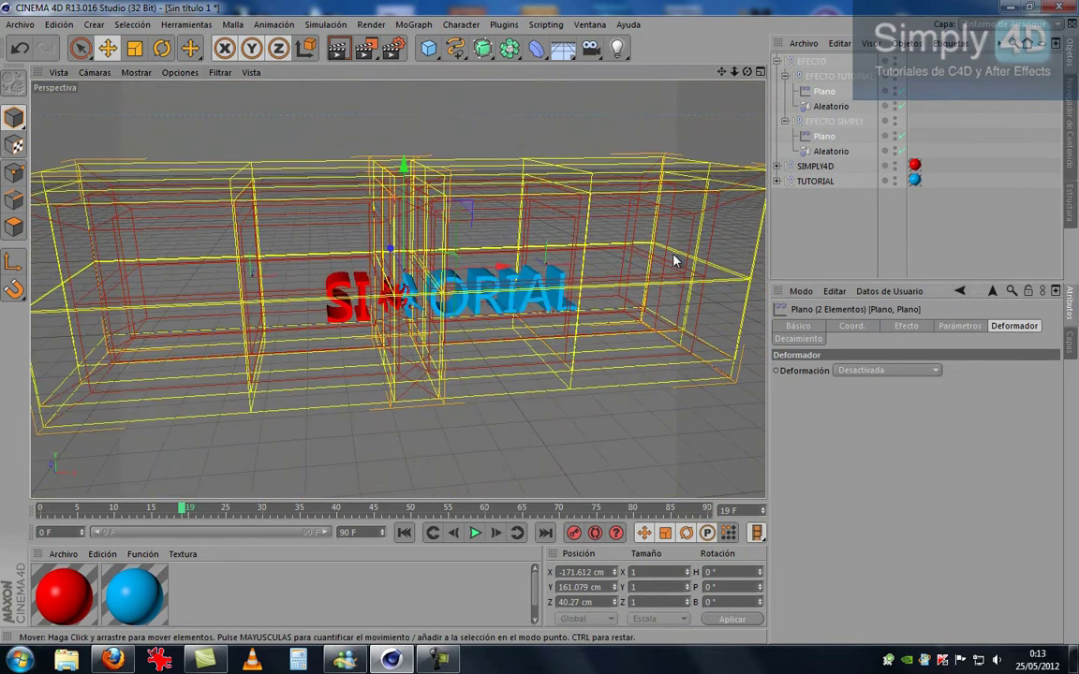
click(824, 215)
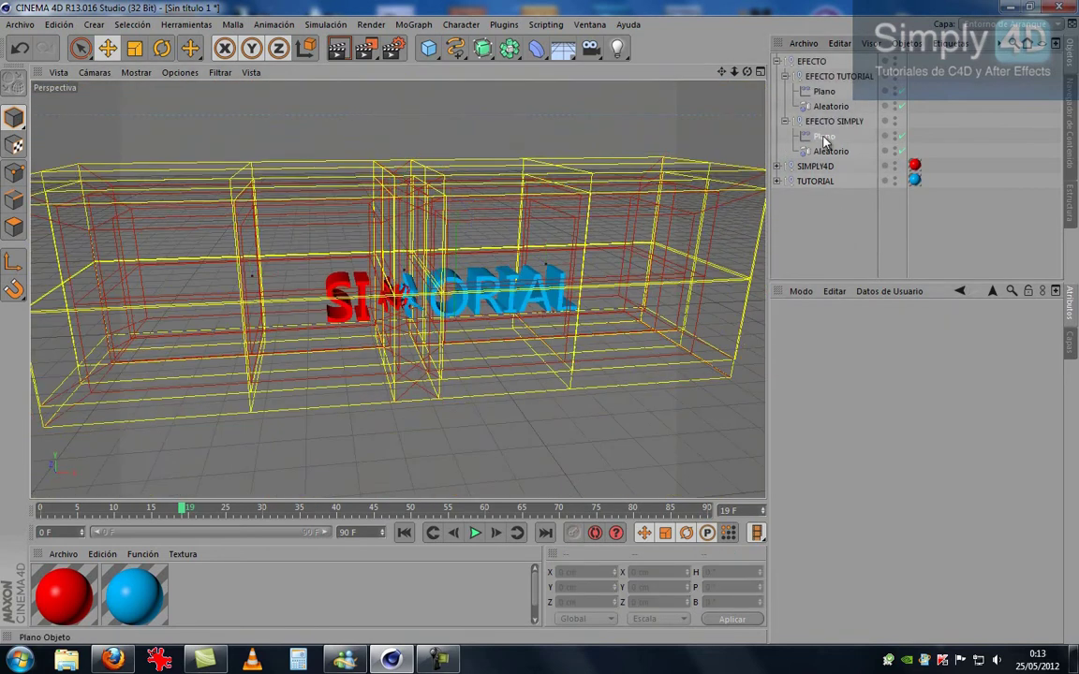
click(824, 138)
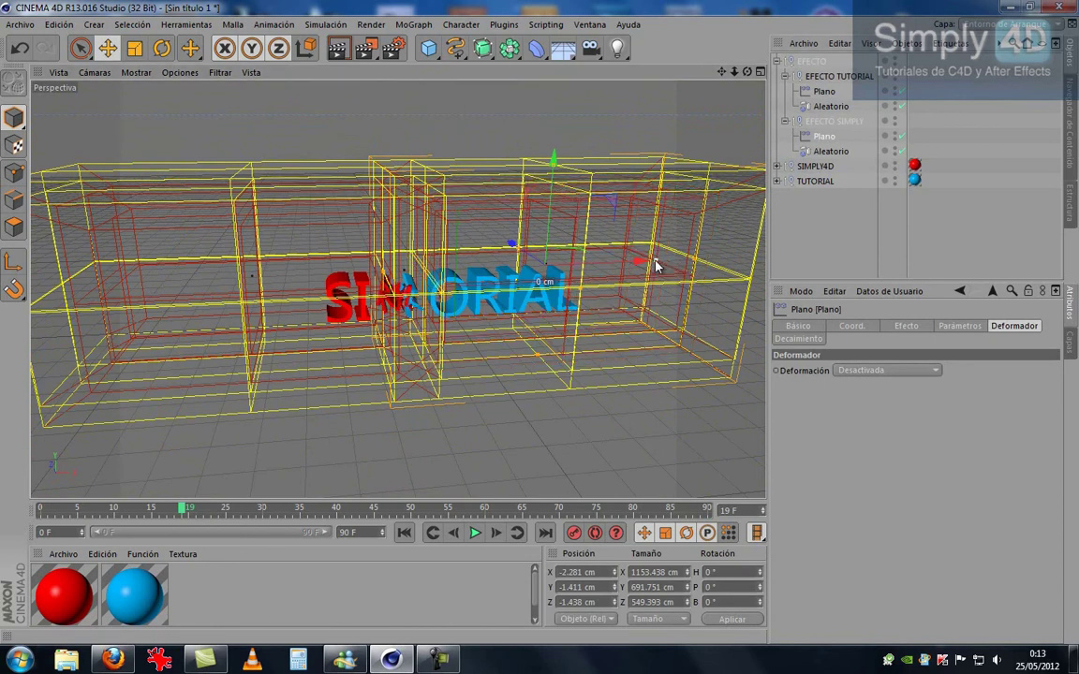
click(819, 92)
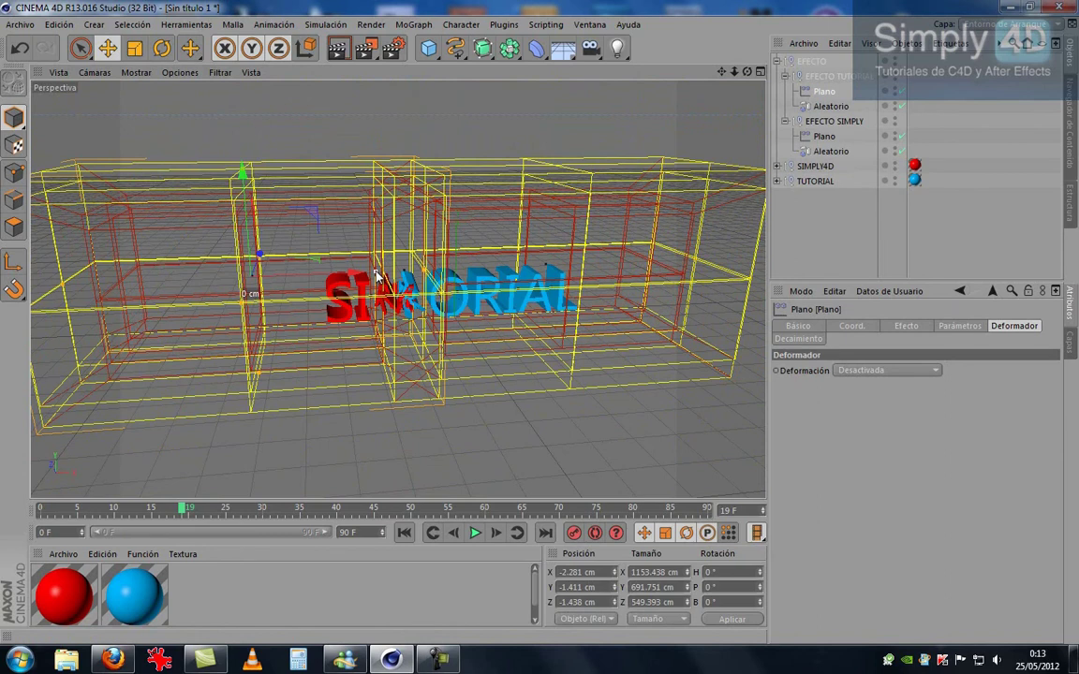
click(811, 61)
mouse_move(403, 269)
mouse_down()
mouse_move(658, 271)
mouse_move(146, 281)
mouse_move(722, 283)
mouse_move(168, 283)
mouse_up()
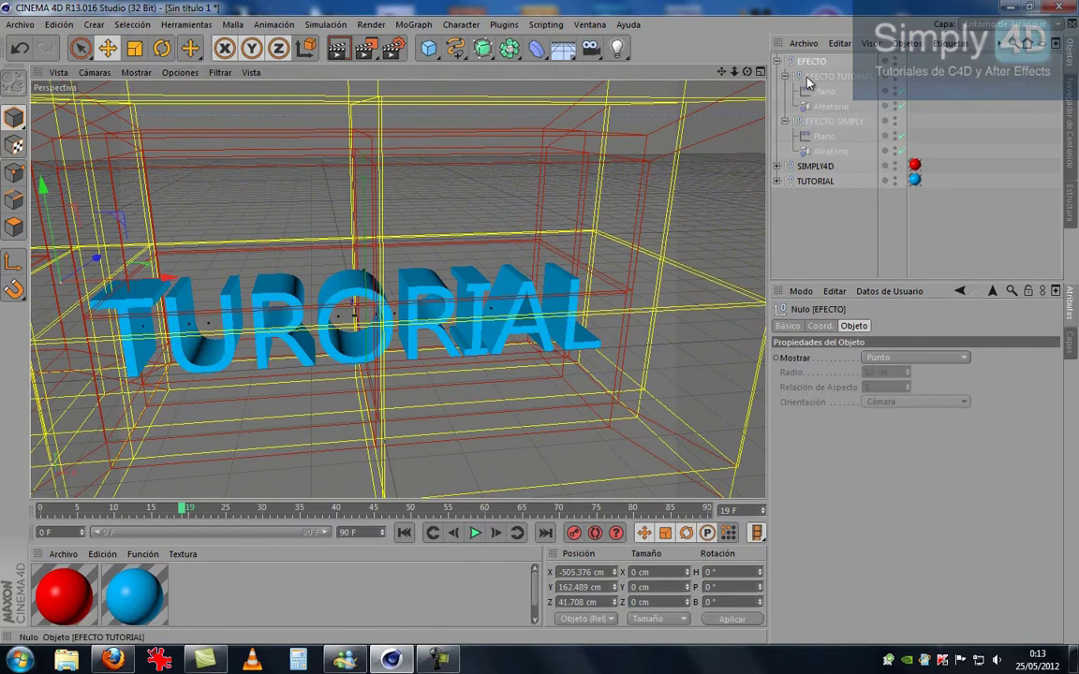
Expand TUTORIAL and SIMPLY4D and collapse each fracture group so all fractures are listed
click(777, 181)
click(784, 214)
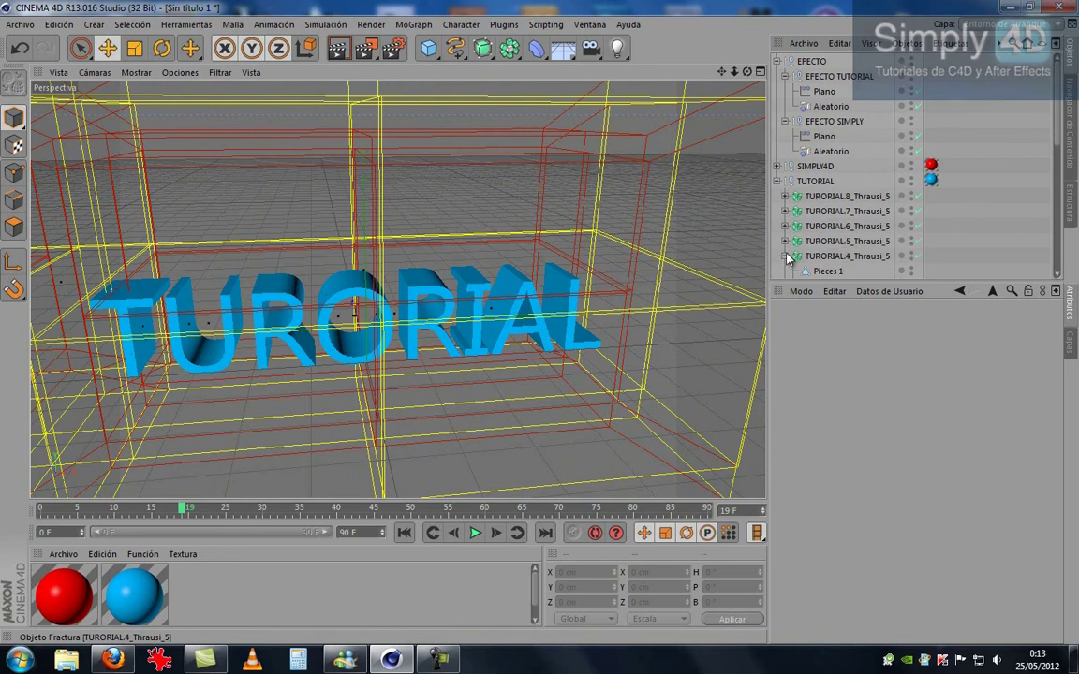
drag(825, 281, 822, 566)
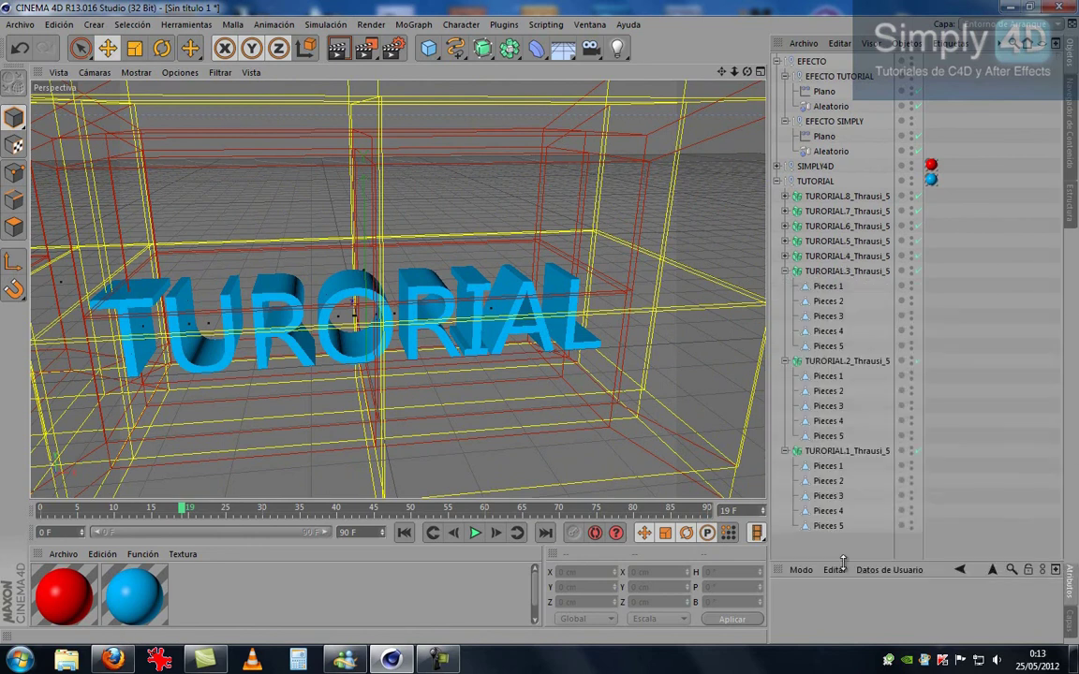
click(784, 270)
click(784, 286)
click(785, 300)
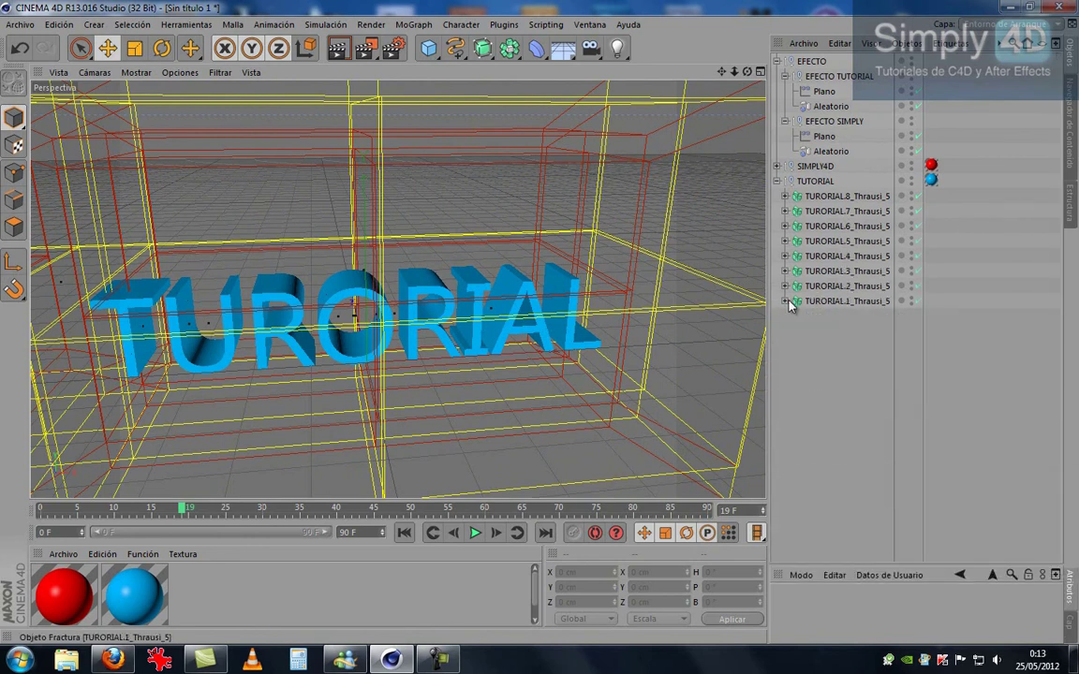
click(777, 166)
click(785, 181)
click(785, 196)
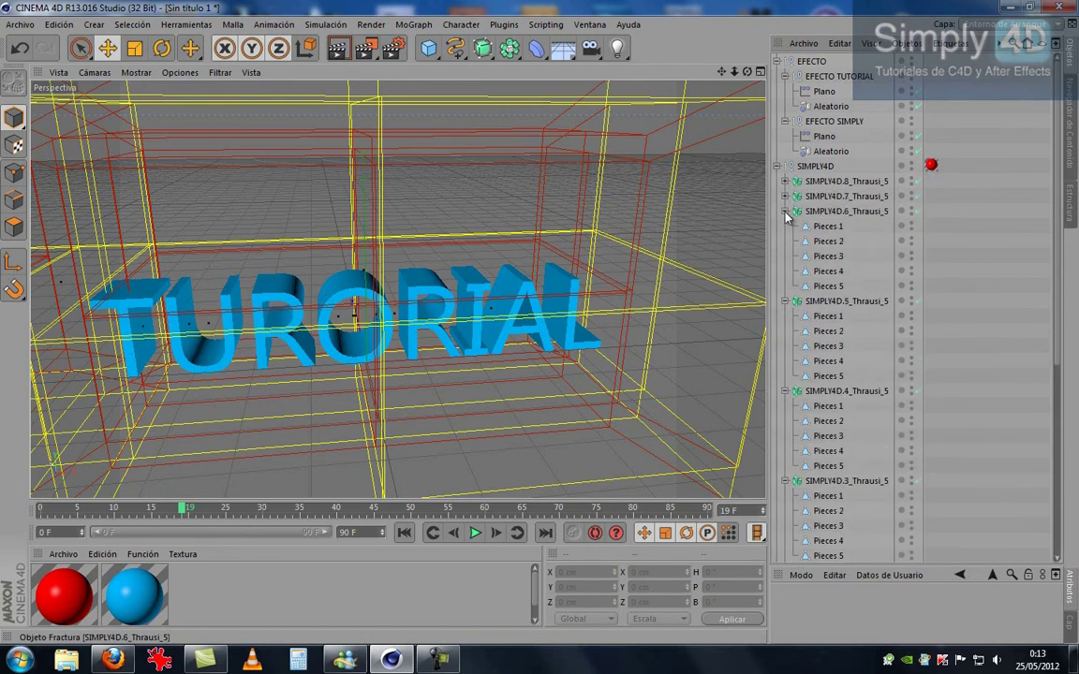
click(785, 211)
click(784, 226)
click(785, 240)
click(785, 256)
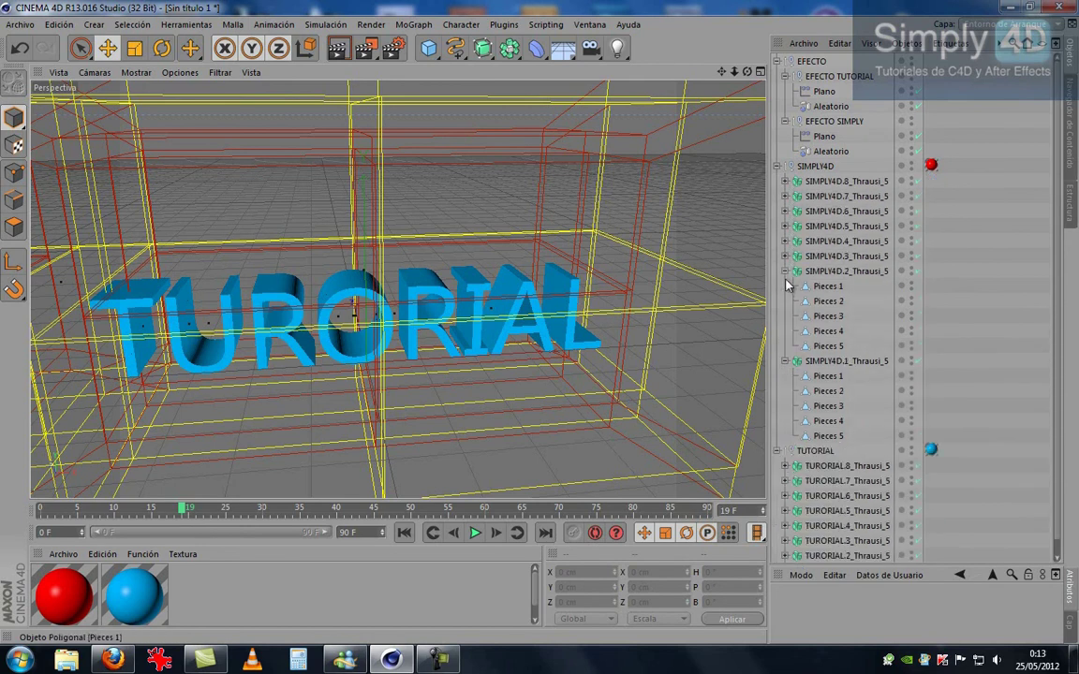
click(785, 271)
click(785, 286)
Add a Retardo delay effector to all SIMPLY4D and TUTORIAL fracture objects
click(461, 24)
mouse_move(471, 47)
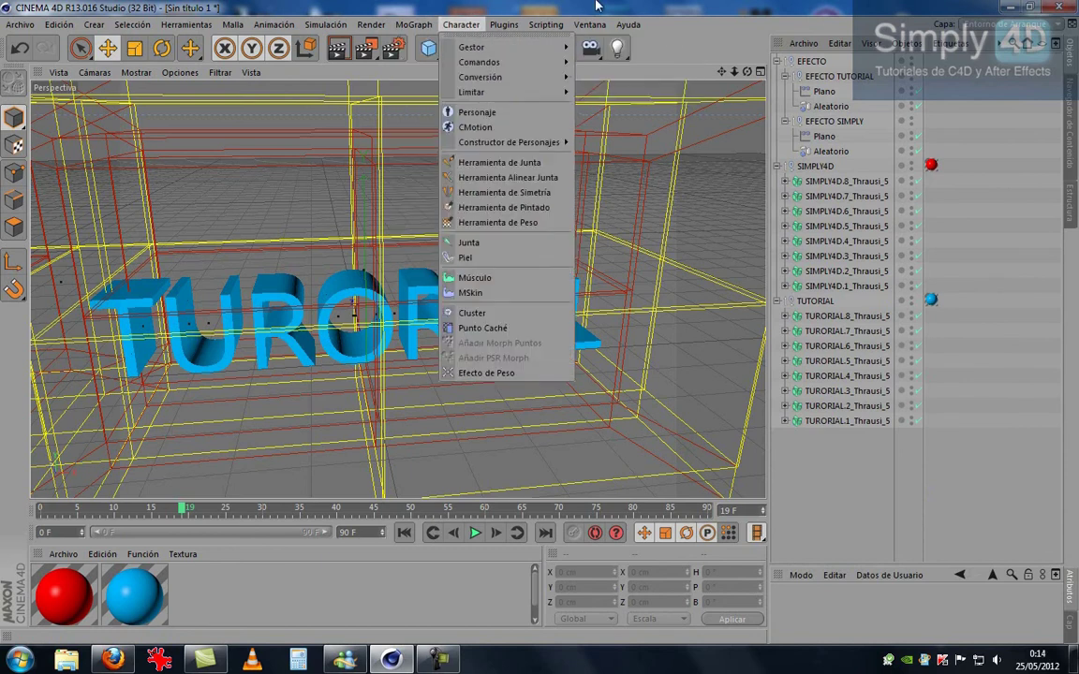
click(461, 24)
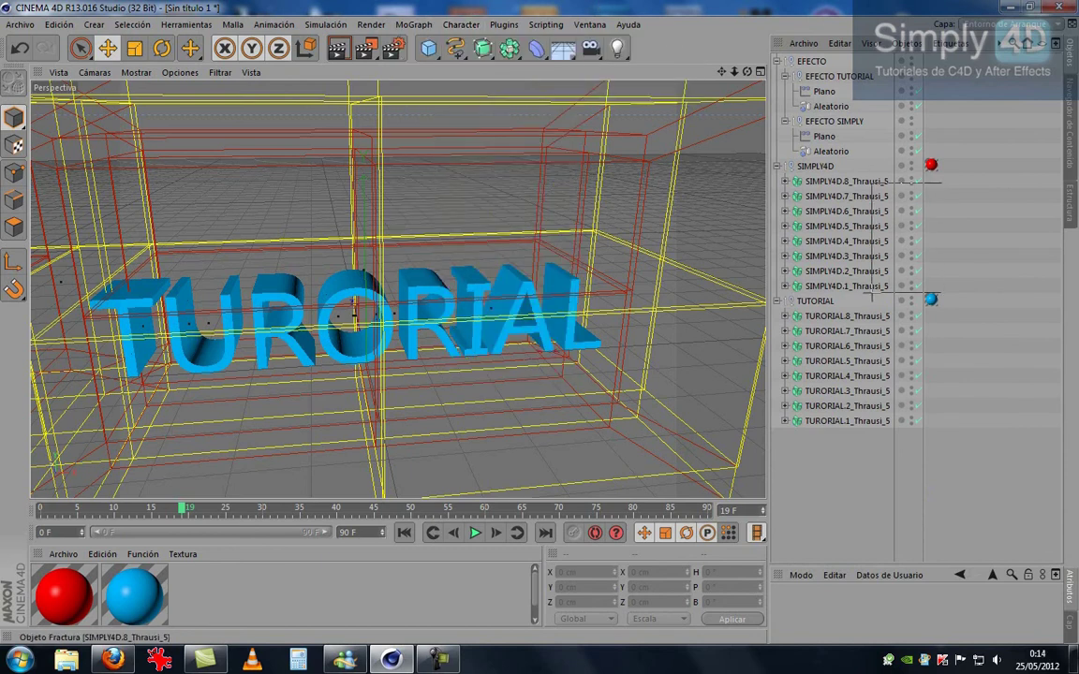
drag(941, 280, 940, 281)
shift+drag(855, 408, 853, 426)
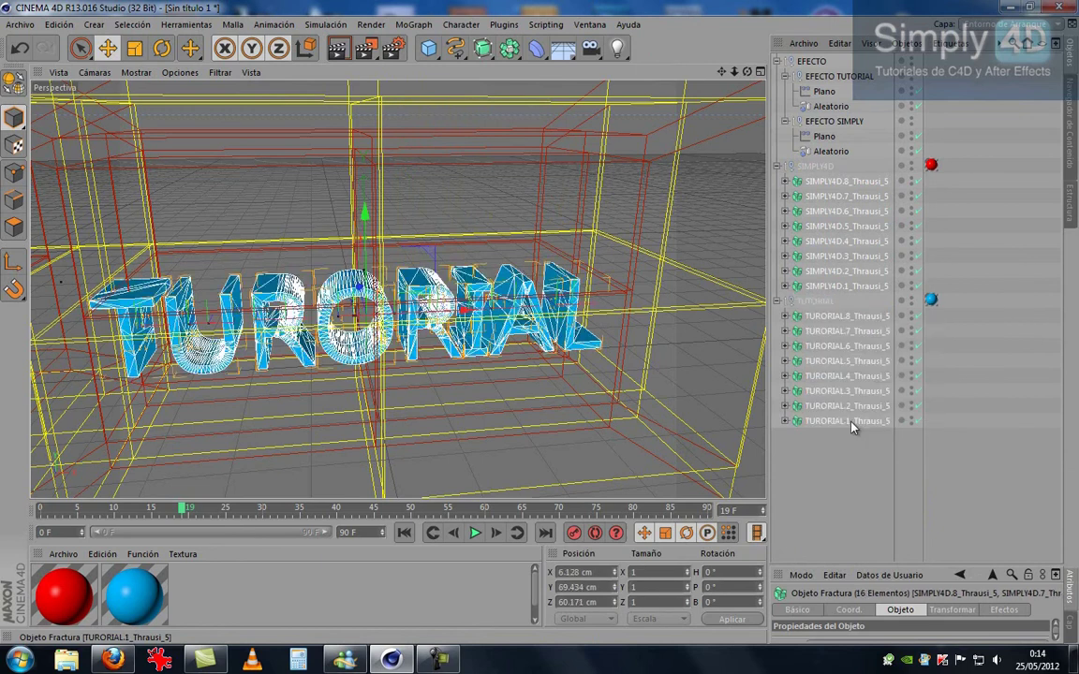
click(417, 26)
mouse_move(424, 47)
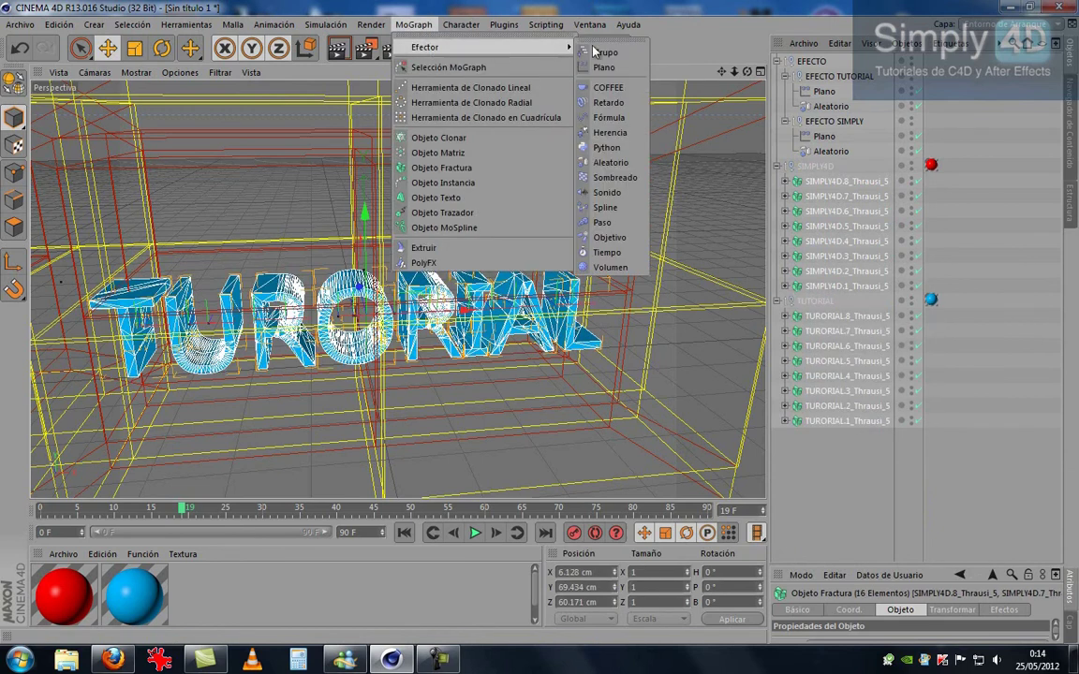
click(608, 102)
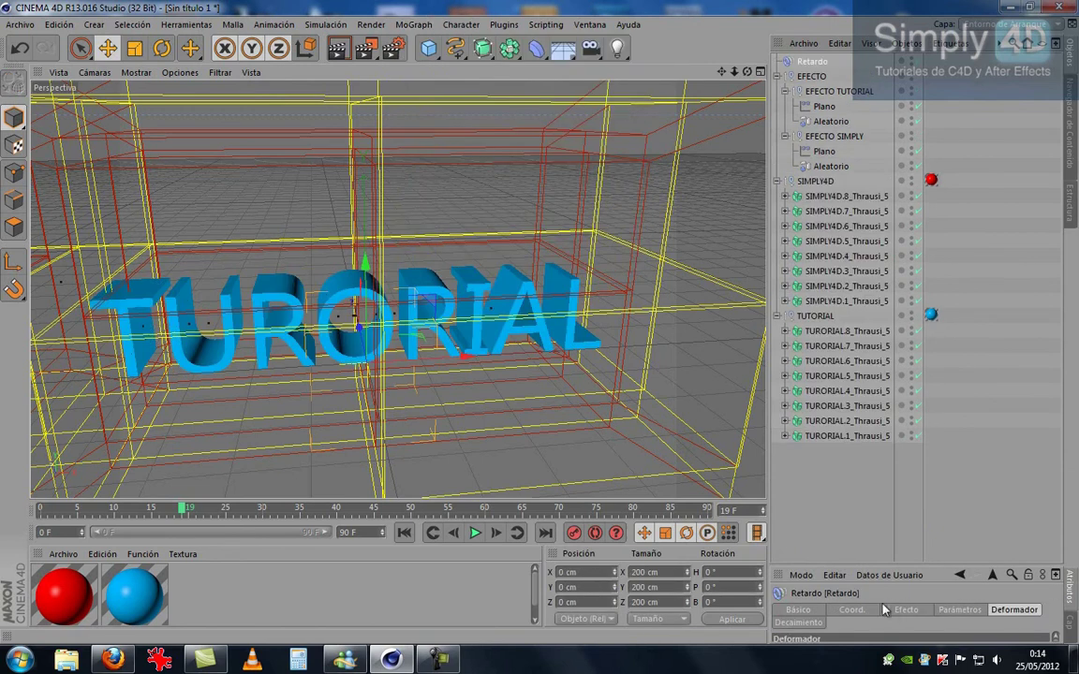
Set the Retardo effector to Muelle mode at 70% strength and rewind to frame 0
drag(869, 564, 881, 215)
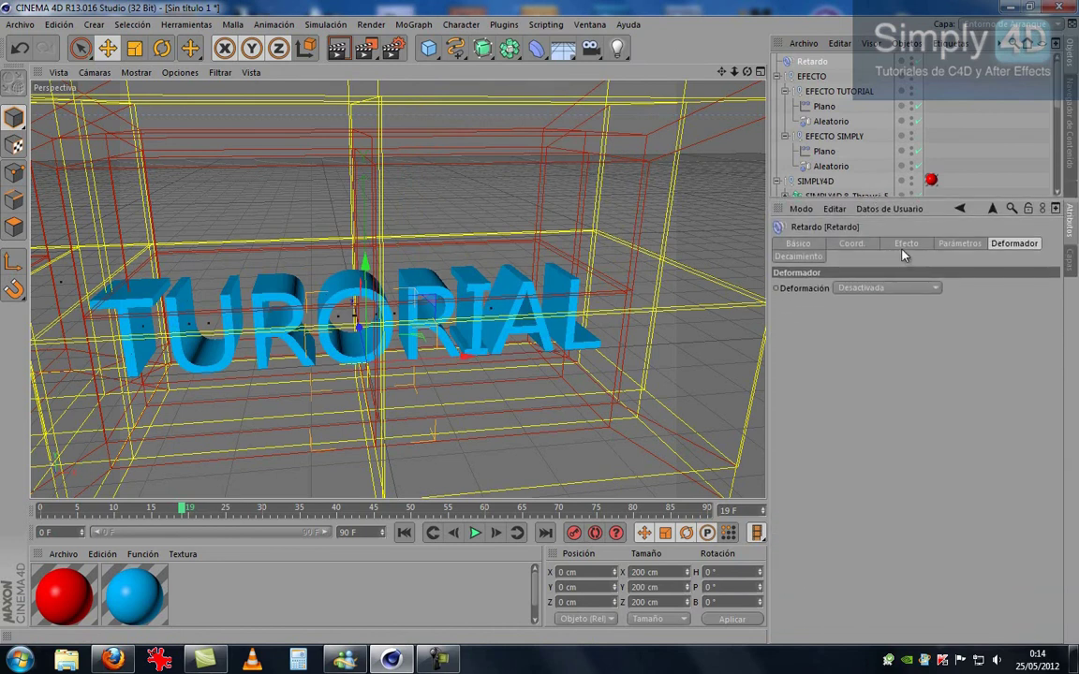
click(906, 246)
click(848, 326)
click(850, 370)
drag(986, 295, 1005, 289)
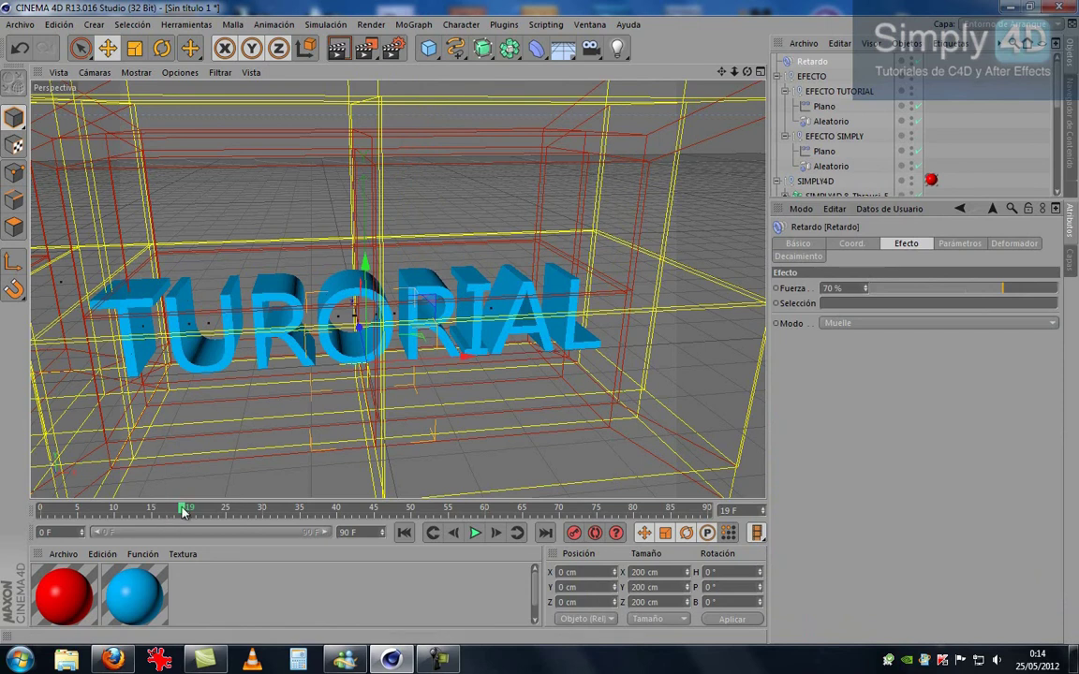
drag(183, 510, 39, 510)
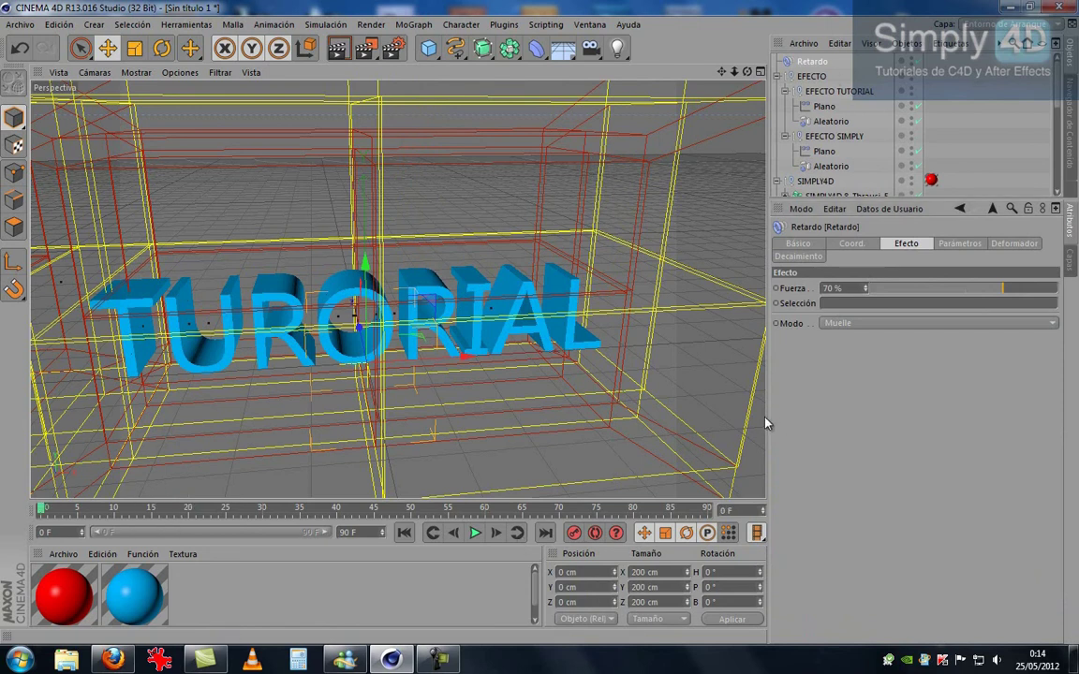
drag(768, 417, 820, 417)
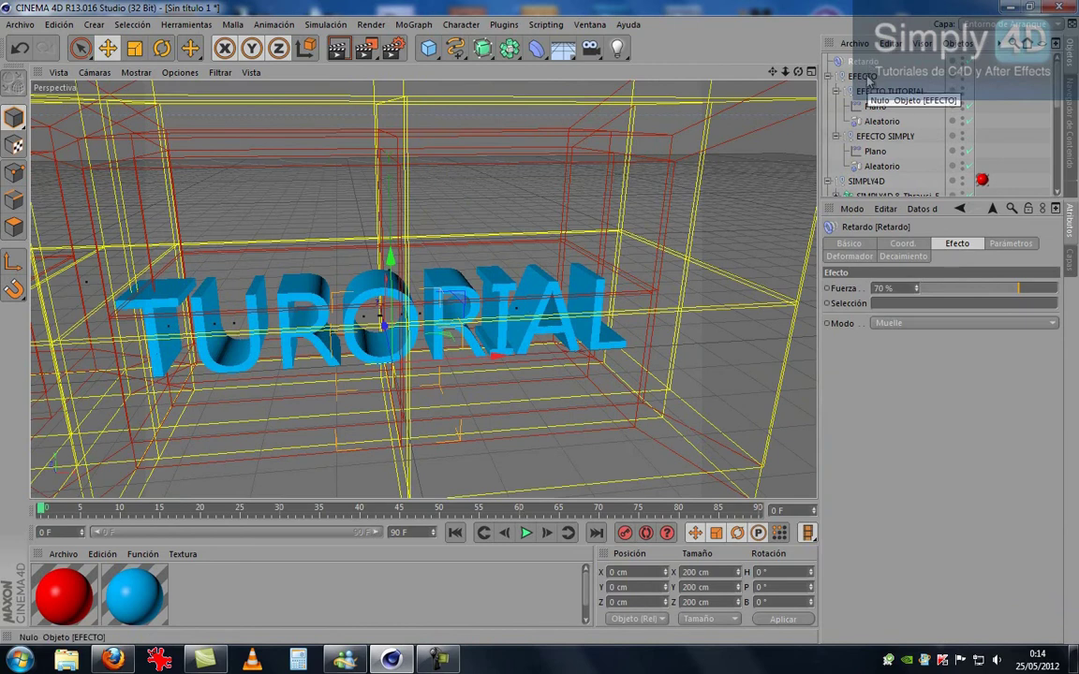
With EFECTO selected, play the animation to frame 84, then orbit to view the effector boxes
click(866, 78)
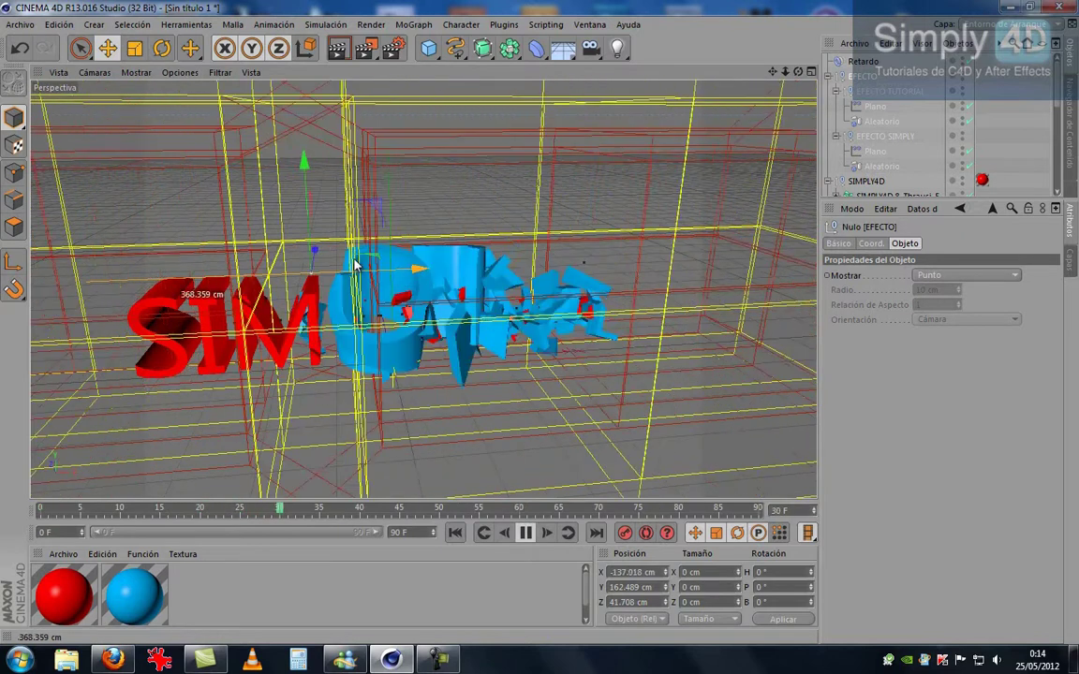
key(F8)
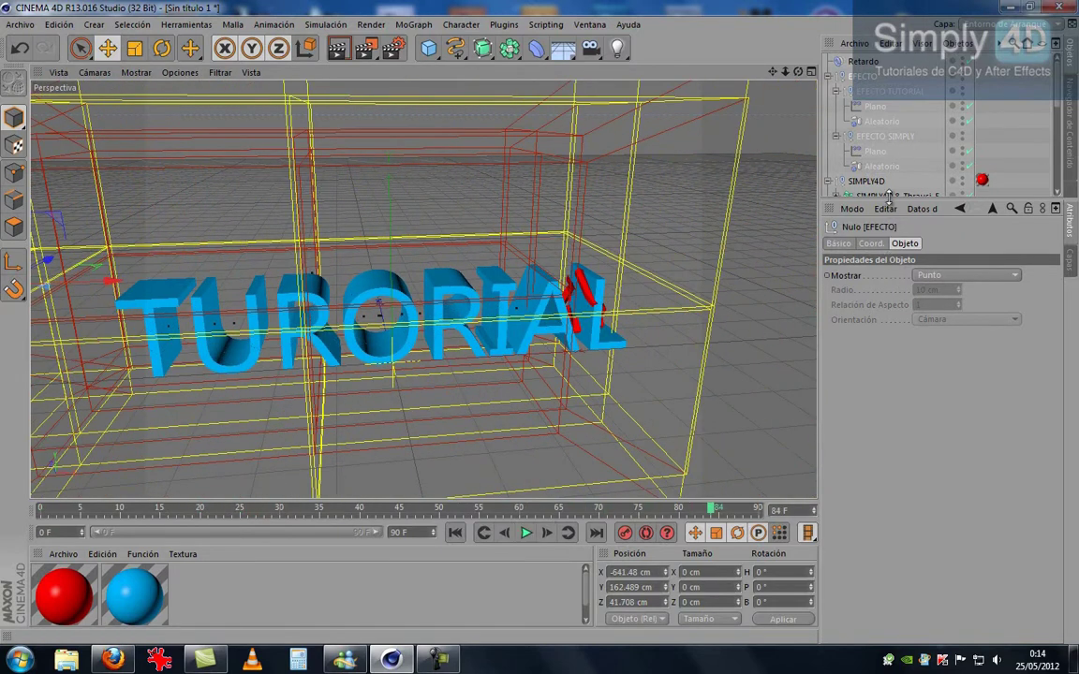
drag(887, 200, 888, 316)
alt+drag(397, 300, 525, 301)
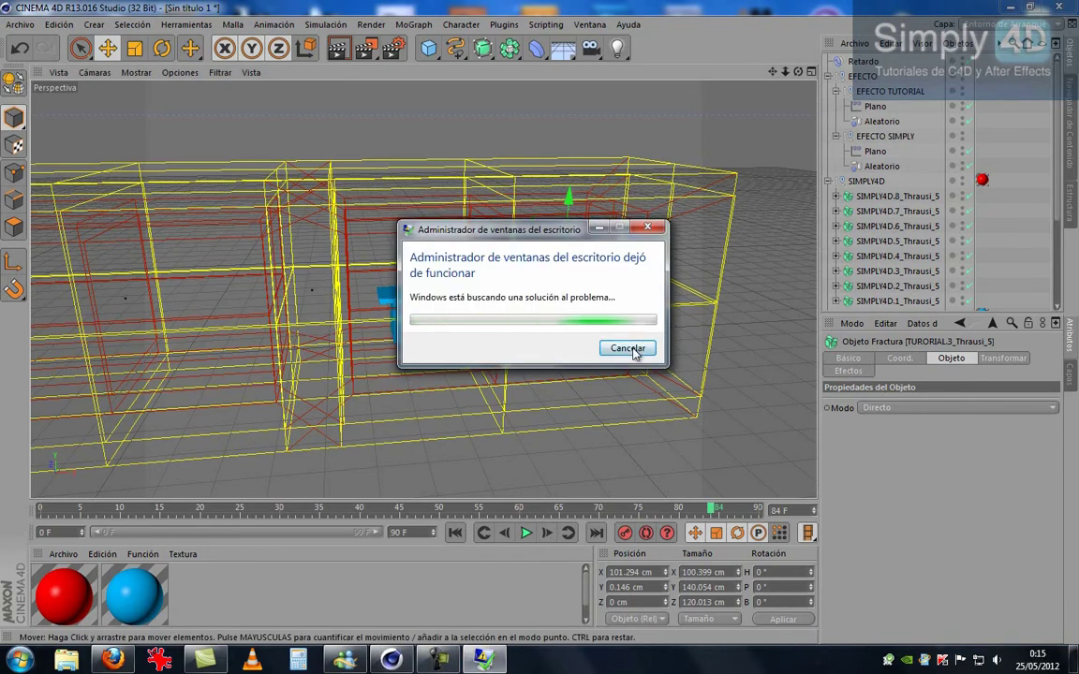
Dismiss the crash notice and reposition the EFECTO TUTORIAL random effector in the scene
click(627, 348)
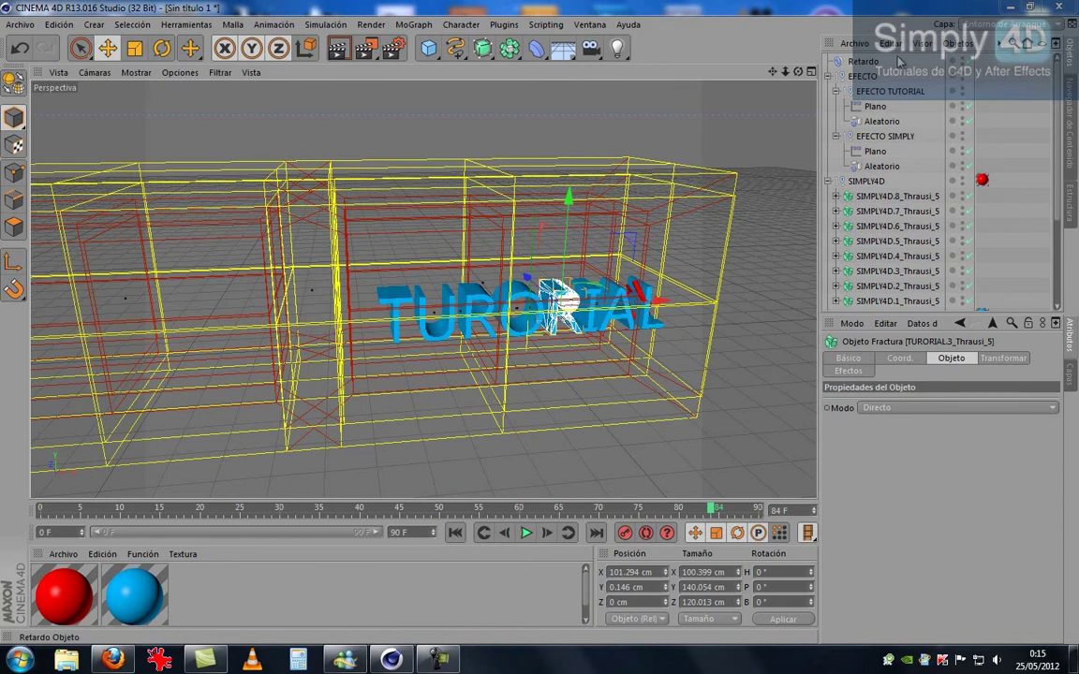
click(876, 106)
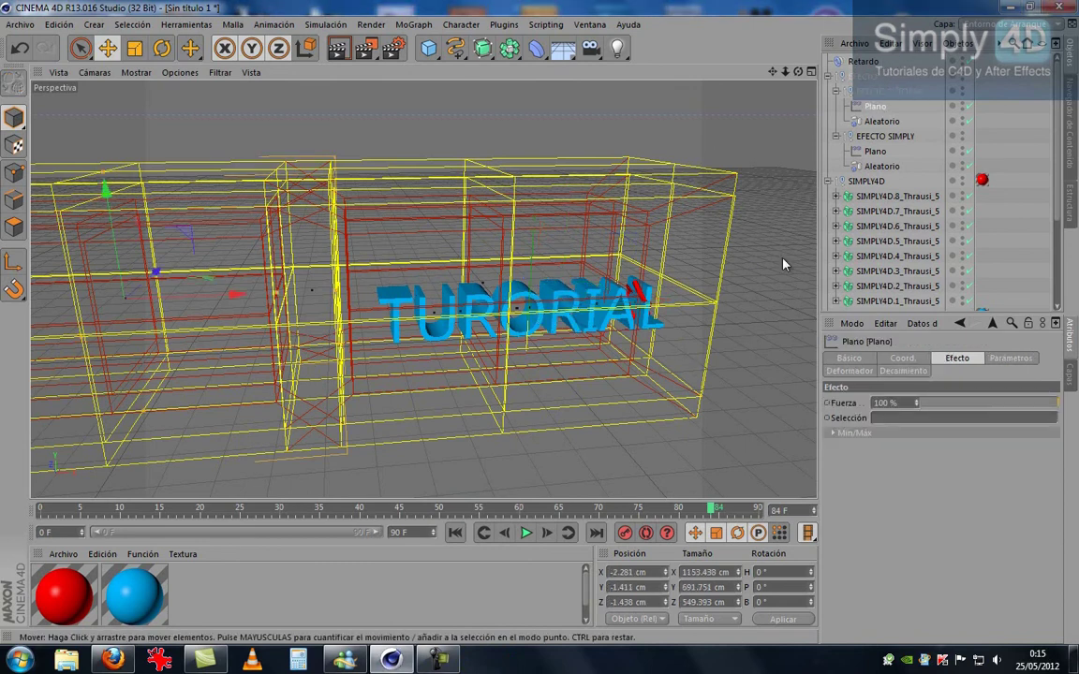
click(883, 166)
ctrl+click(881, 121)
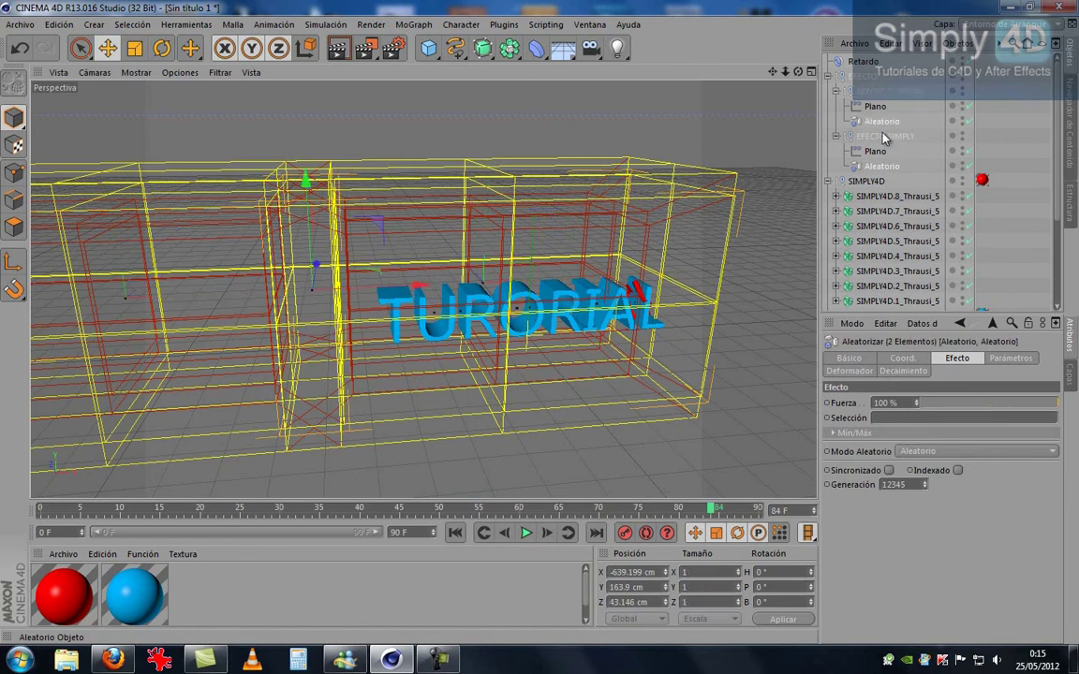
click(875, 121)
drag(278, 295, 296, 296)
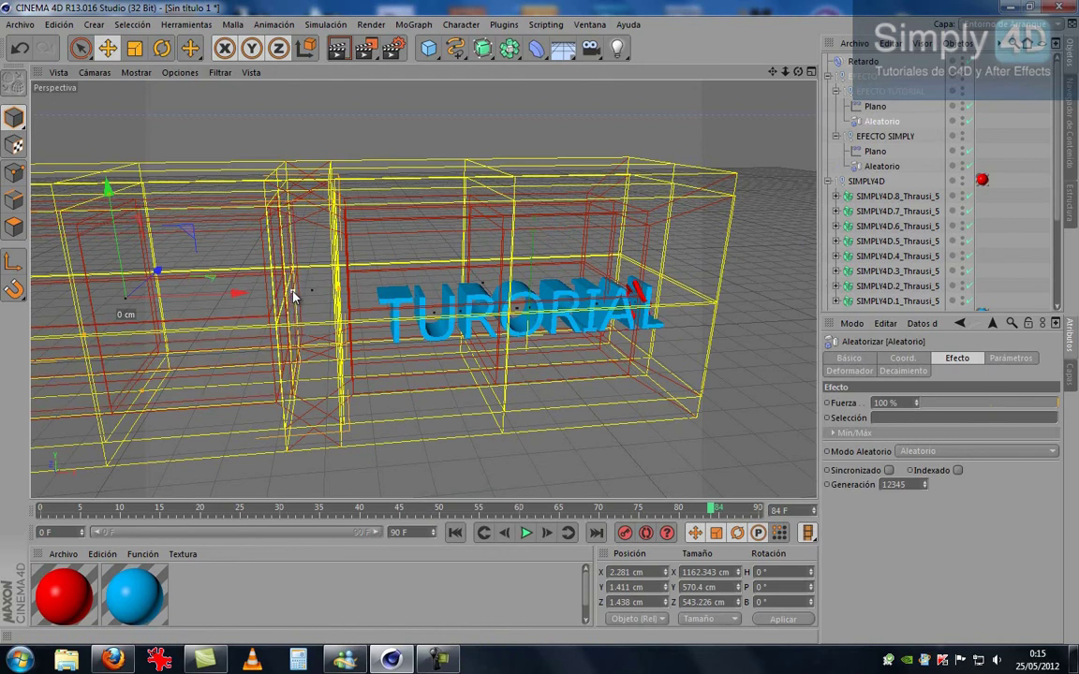
Select the EFECTO null, play the animation, and slide it across the text
click(881, 165)
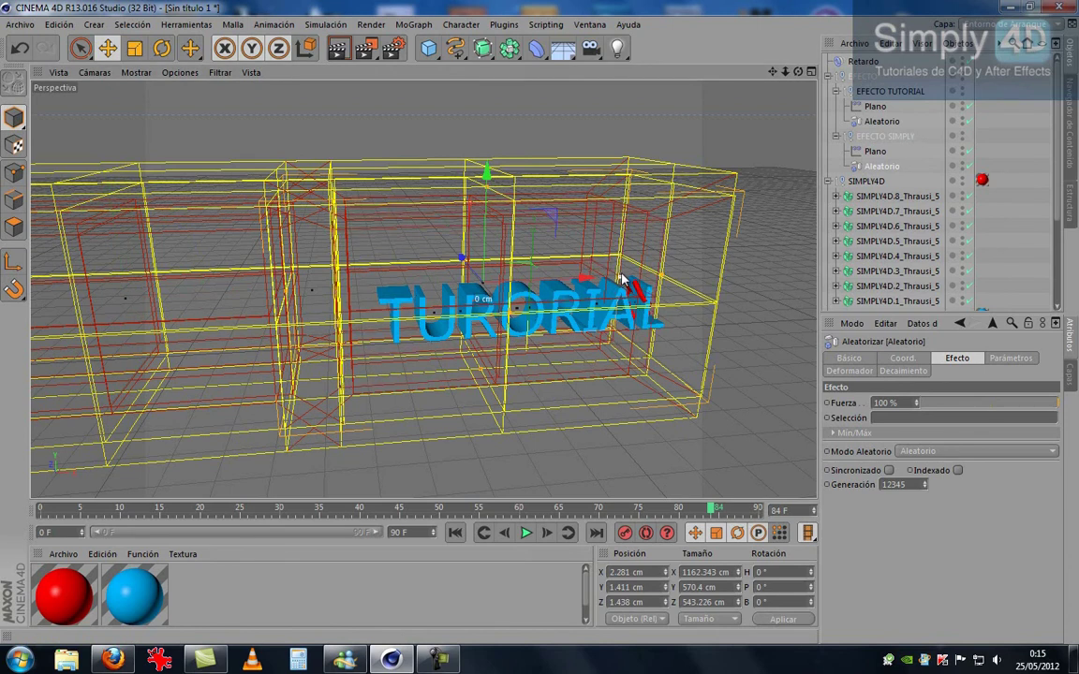
click(881, 153)
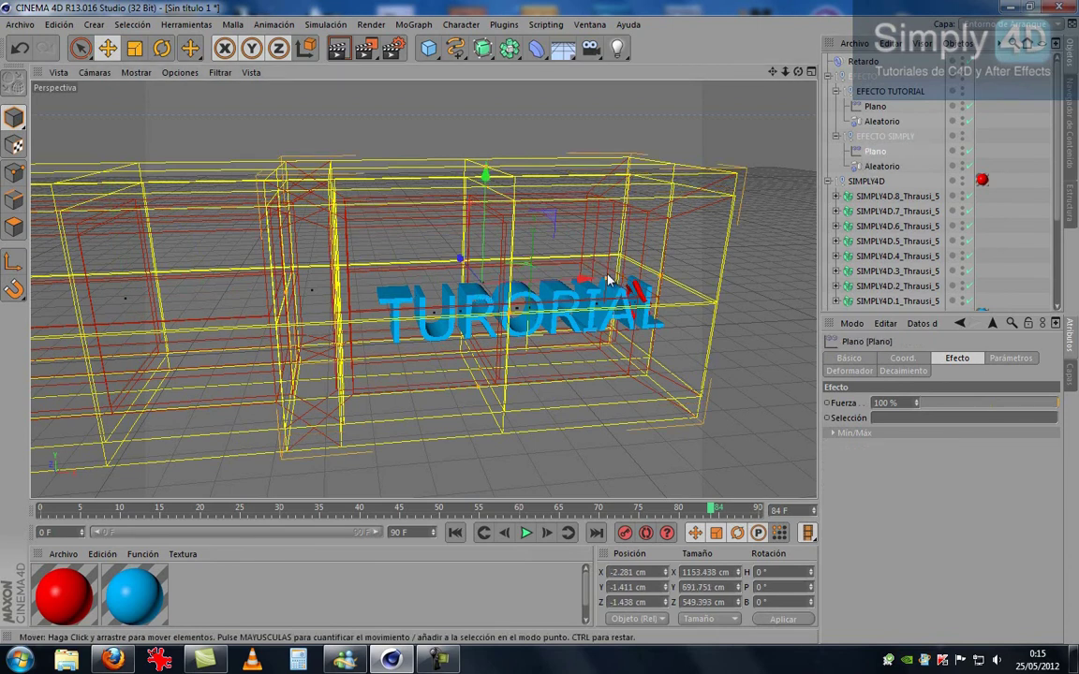
click(874, 108)
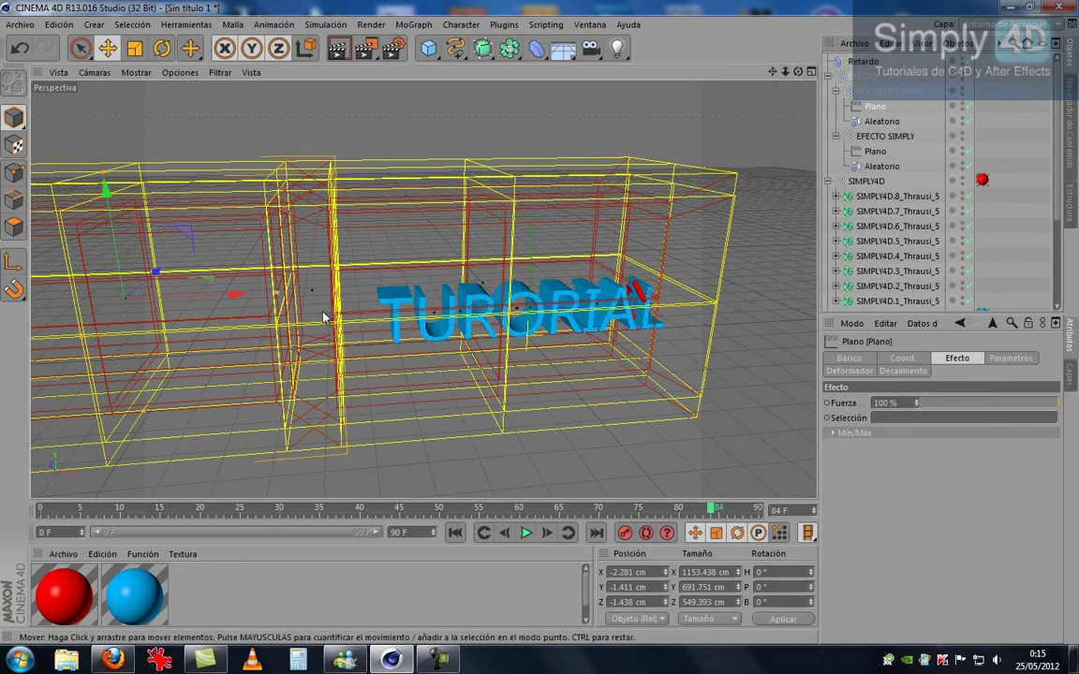
click(857, 75)
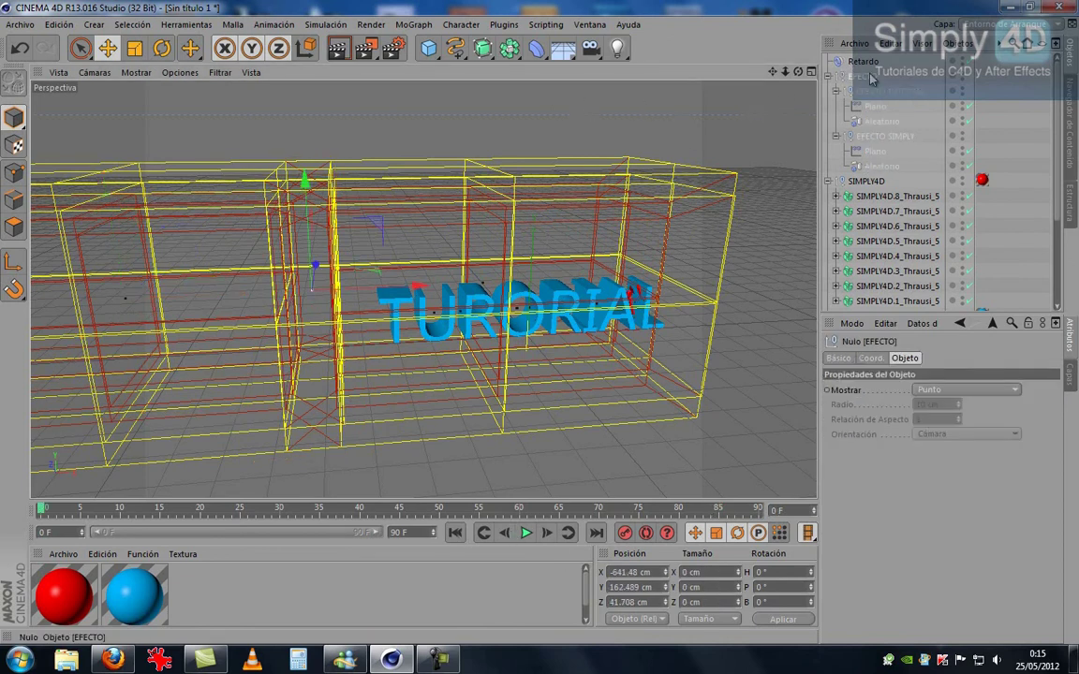
click(526, 531)
mouse_move(403, 269)
mouse_down()
mouse_move(746, 286)
mouse_move(622, 250)
mouse_move(353, 251)
mouse_move(510, 281)
mouse_move(766, 271)
mouse_move(400, 283)
mouse_up()
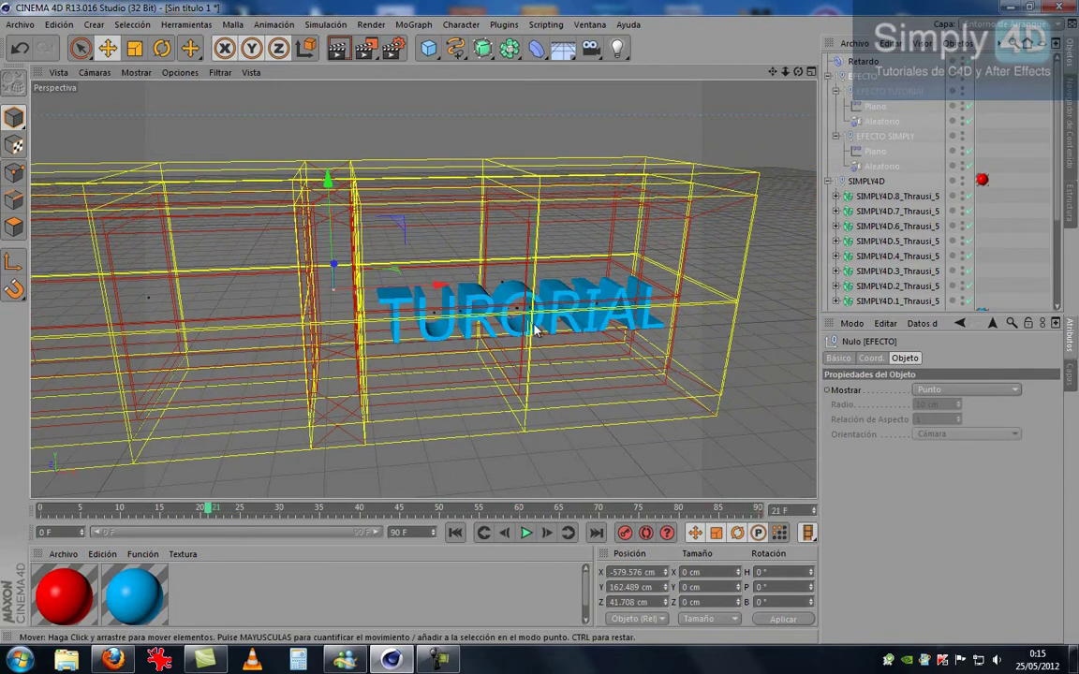
Add an omni light and raise it above the TUTORIAL text to Y 251.064 cm
scroll(564, 313, up, 2)
scroll(580, 277, up, 2)
scroll(510, 236, up, 2)
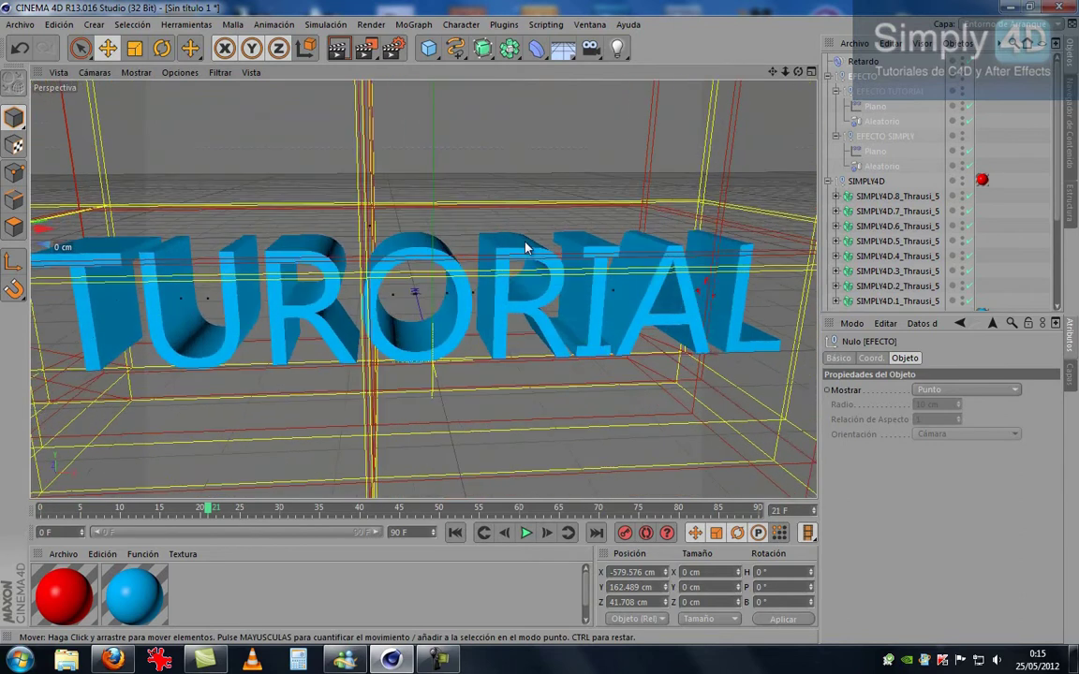
alt+drag(527, 244, 558, 87)
drag(619, 55, 646, 59)
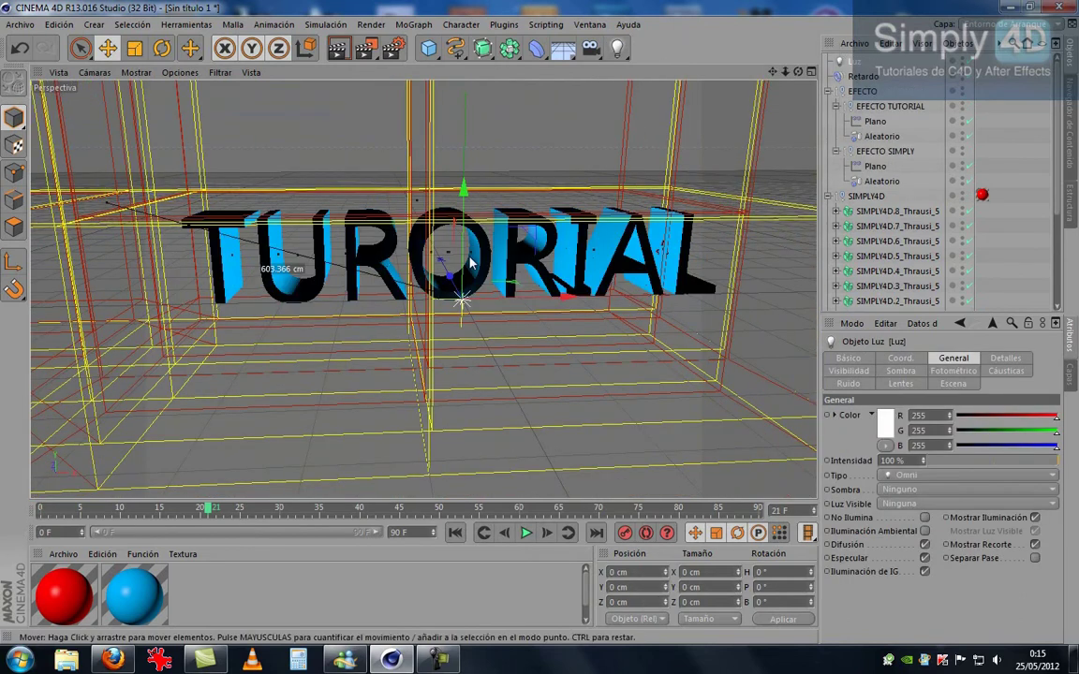
drag(592, 410, 555, 105)
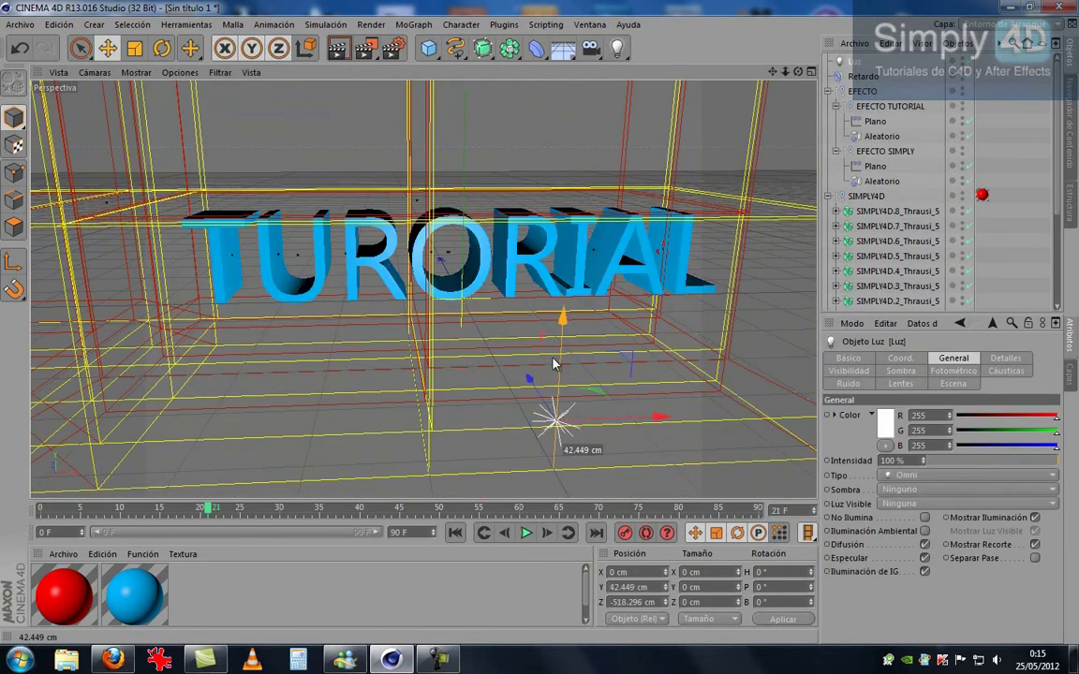
Set the light's shadow to Shadow Maps (Soft), then reselect the EFECTO null
click(921, 488)
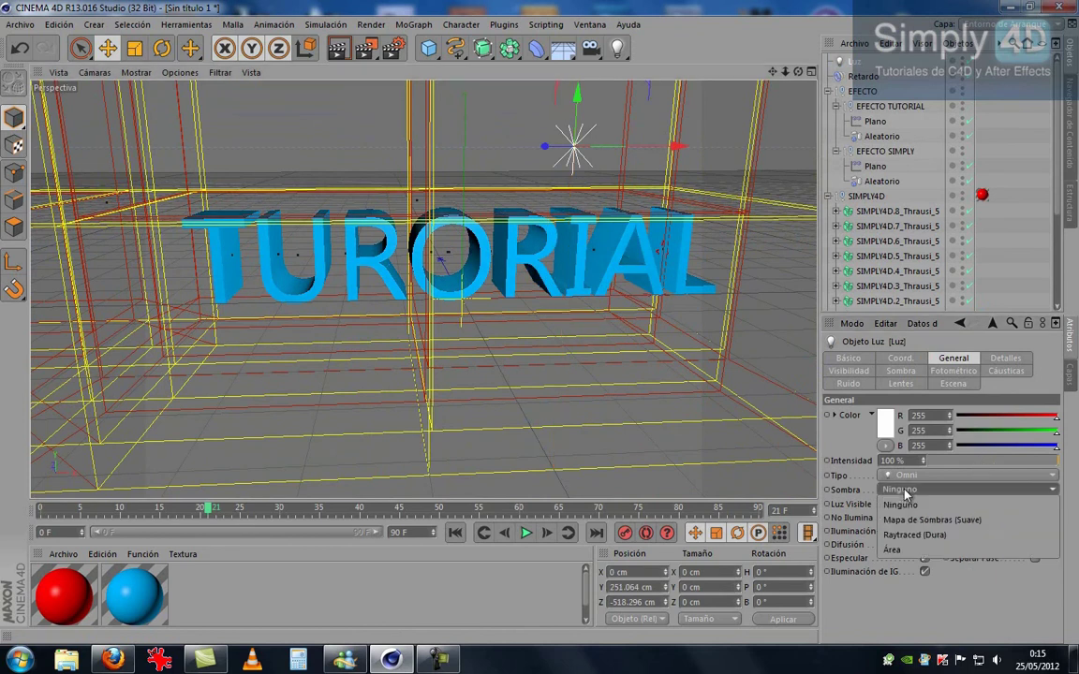
click(913, 518)
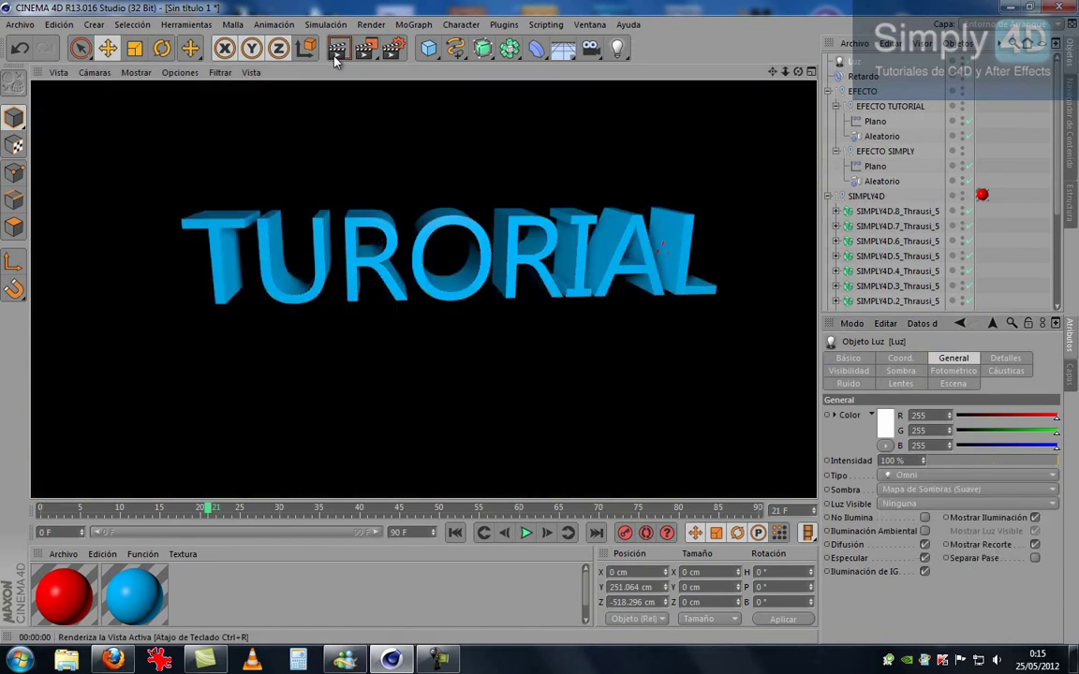
click(862, 91)
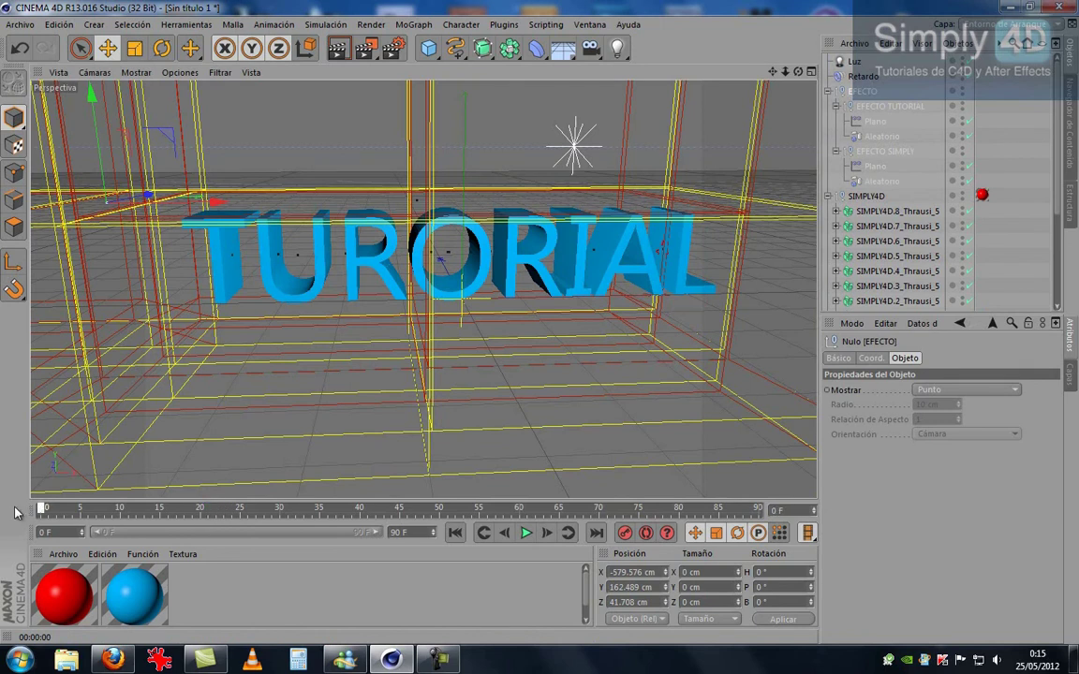
Nudge EFECTO right on X, play to test it, and rewind to frame 0
mouse_move(212, 201)
mouse_down()
mouse_move(367, 199)
mouse_move(223, 202)
mouse_up()
click(527, 534)
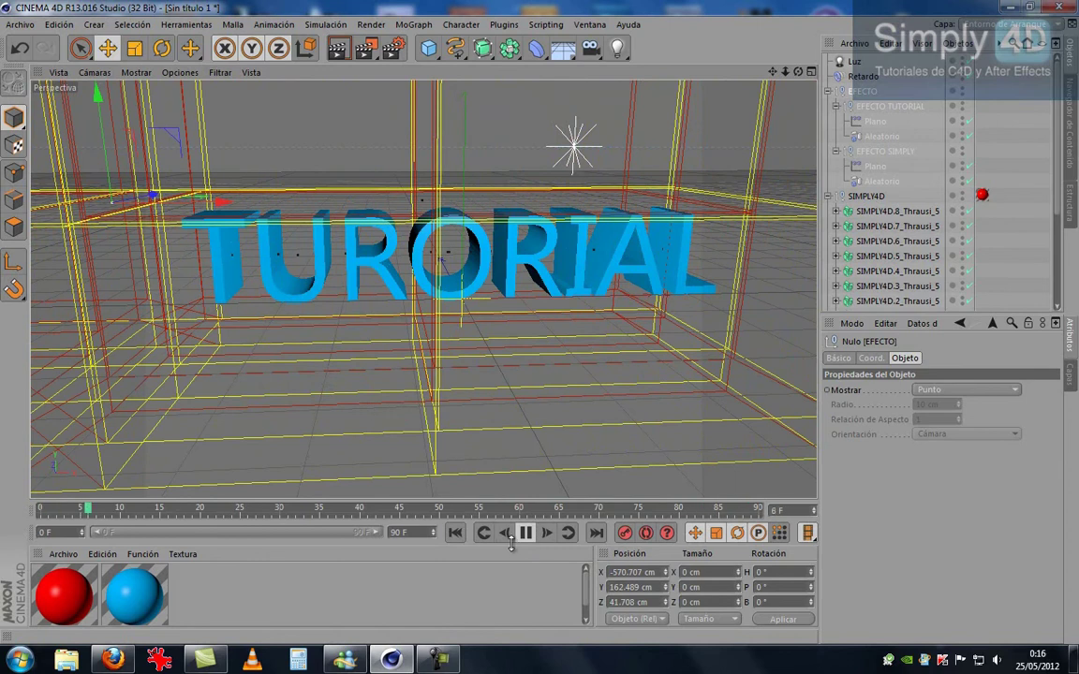
drag(159, 513, 16, 509)
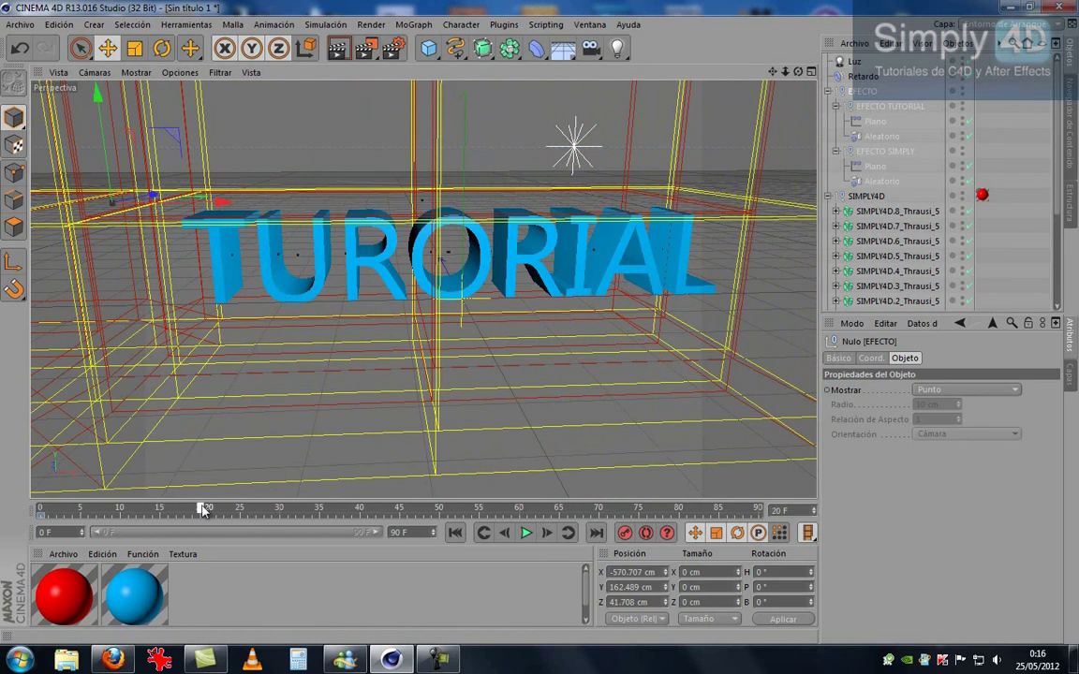
Slide EFECTO past the text to X 508.812 cm and show the four-view layout
drag(218, 203, 712, 197)
drag(541, 328, 538, 329)
middle_click(178, 218)
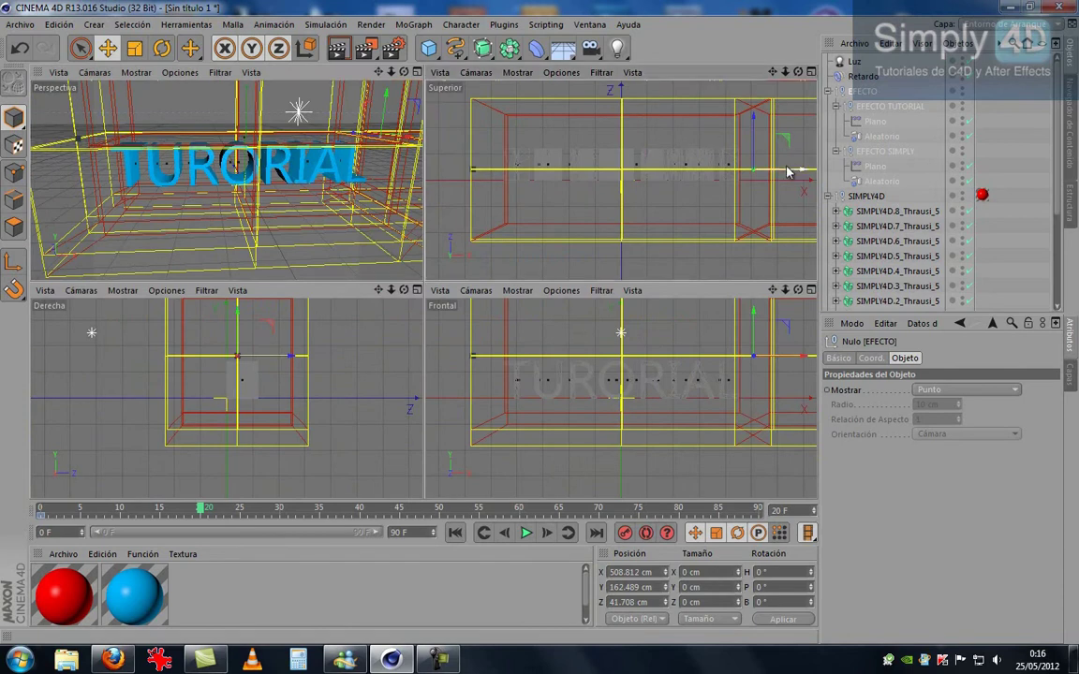
Nudge EFECTO left and move its frame-0 keyframe to around frame 40
drag(786, 173, 784, 173)
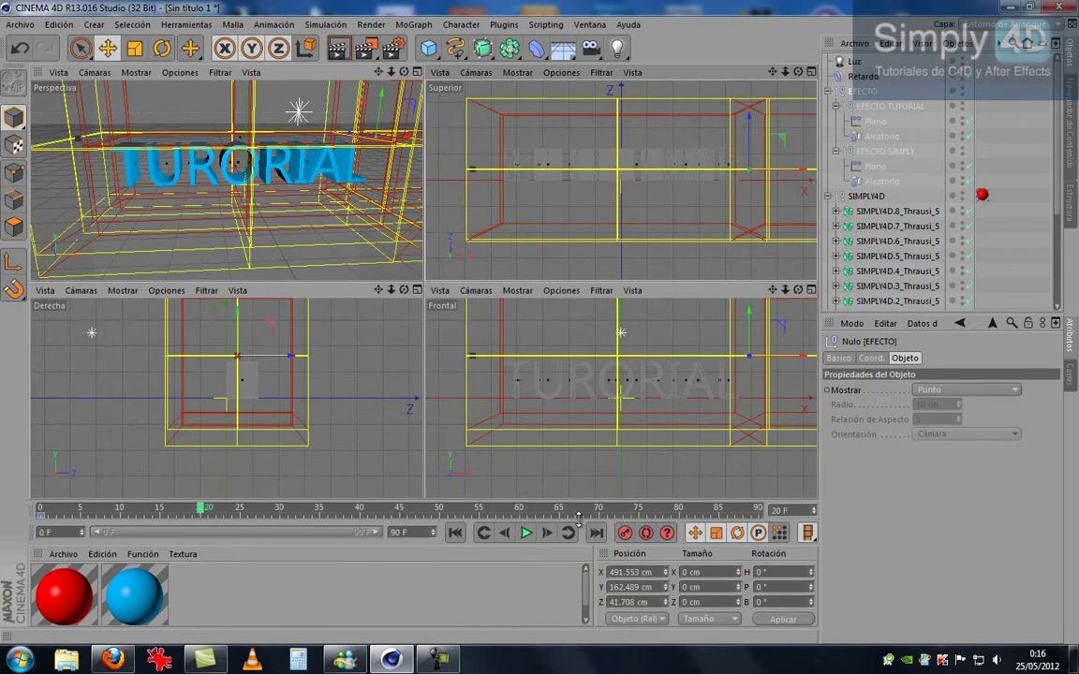
click(71, 511)
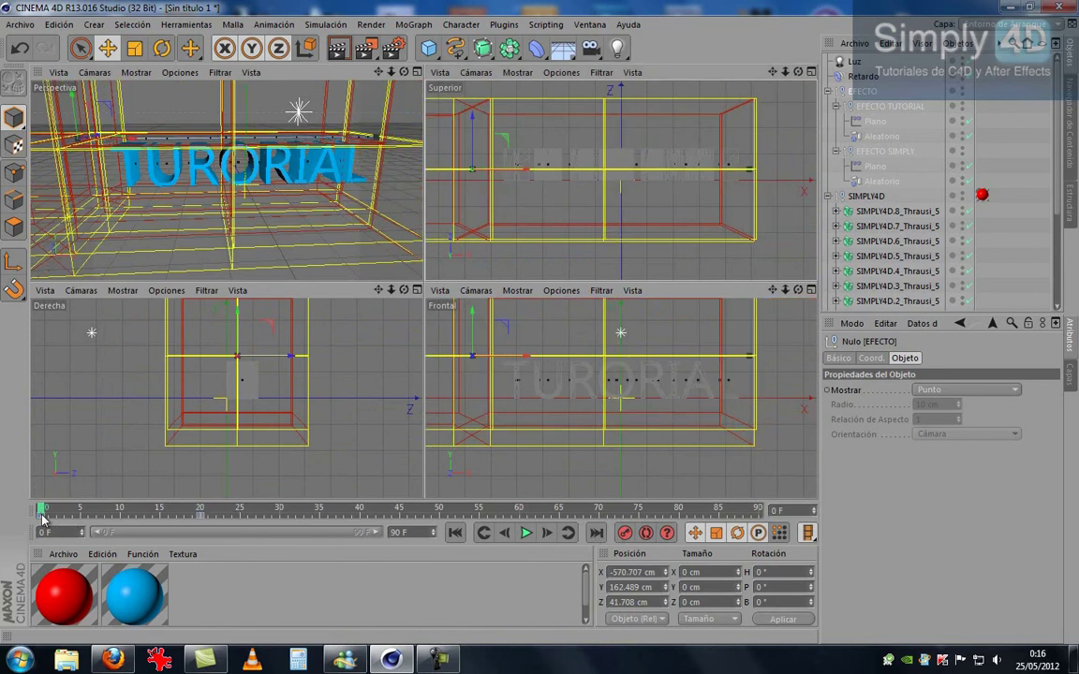
click(39, 515)
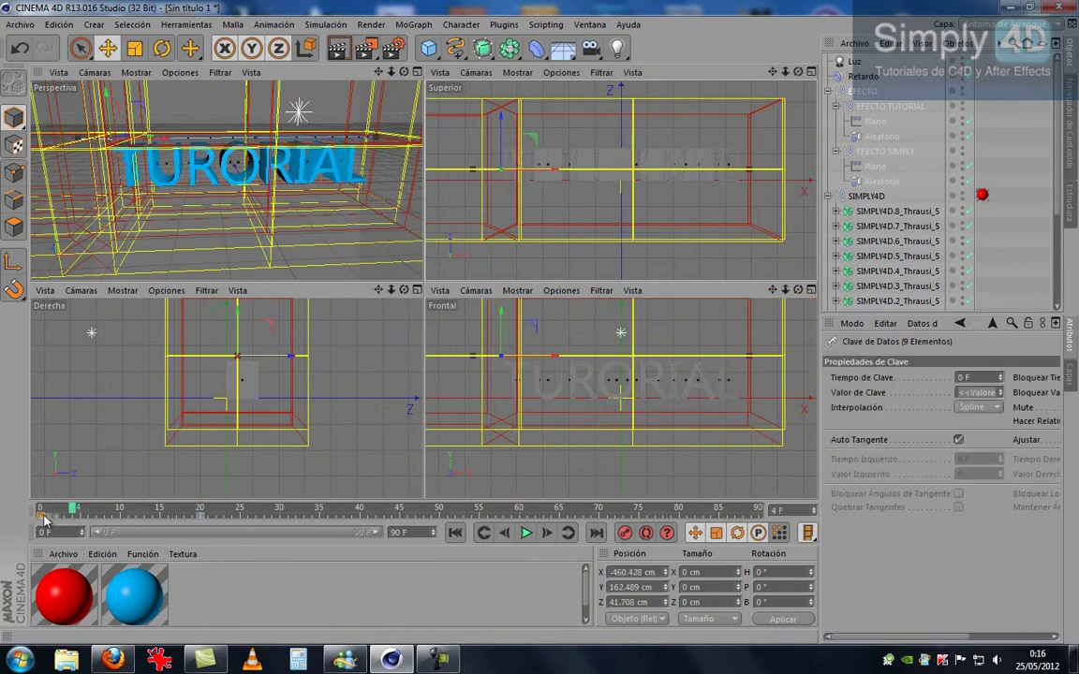
drag(41, 521, 362, 527)
Set the scene end frame to 40 and maximize the Perspective view
text(40)
key(Return)
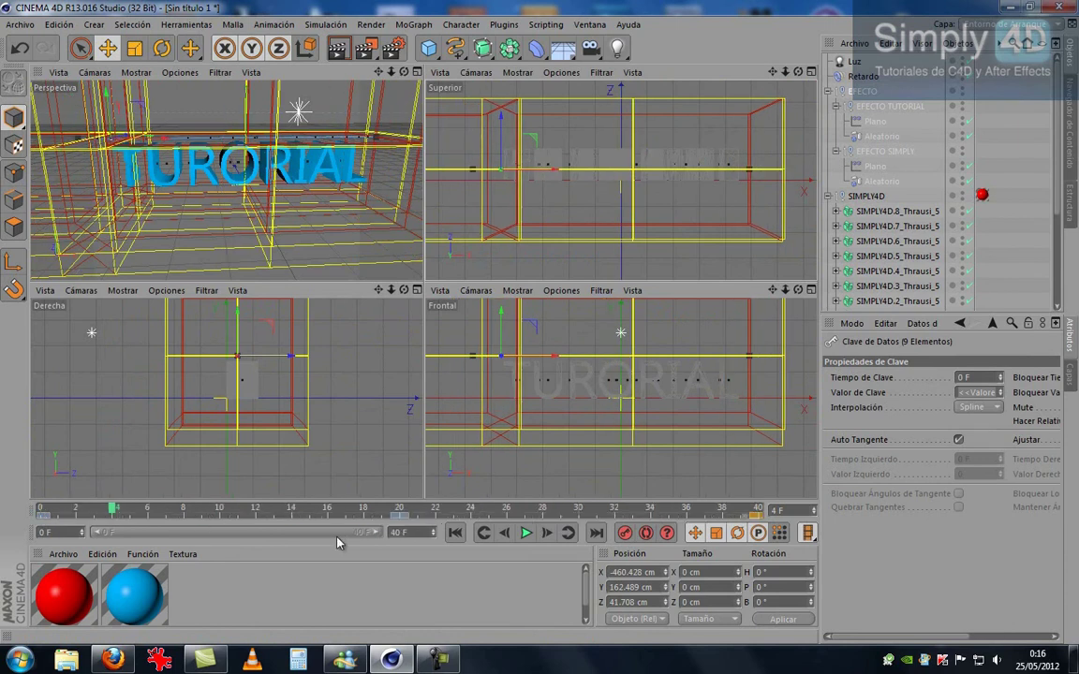
middle_click(313, 249)
mouse_move(313, 249)
alt+mouse_down()
mouse_move(463, 269)
mouse_move(470, 252)
alt+mouse_up()
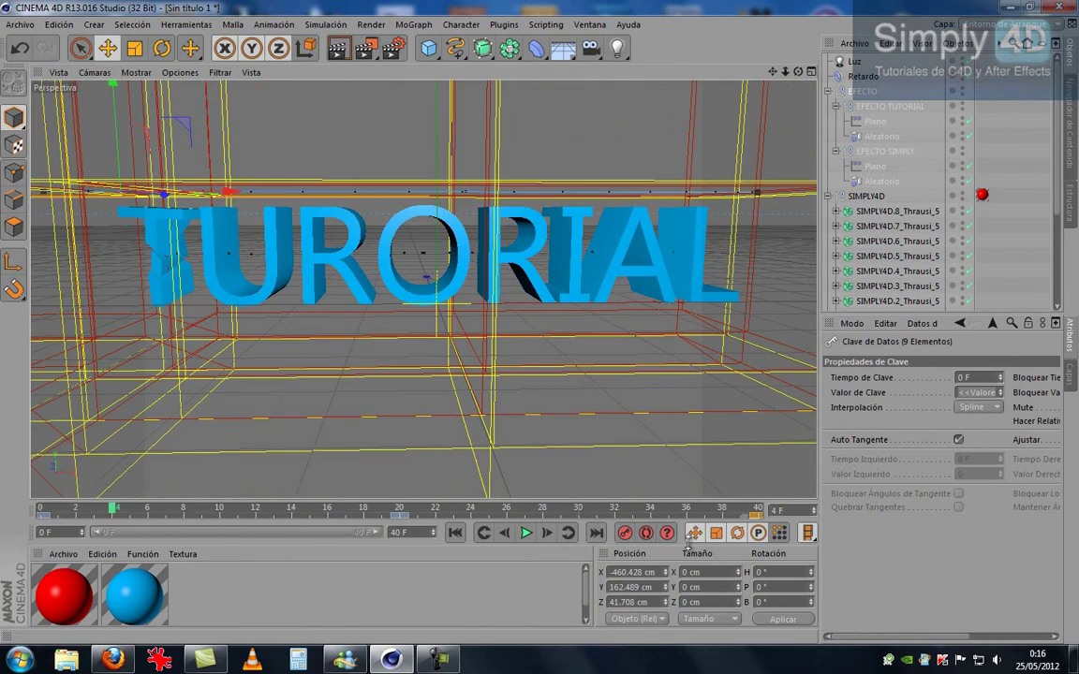
Set the end frame and preview range to 160, then play from frame 0
click(528, 534)
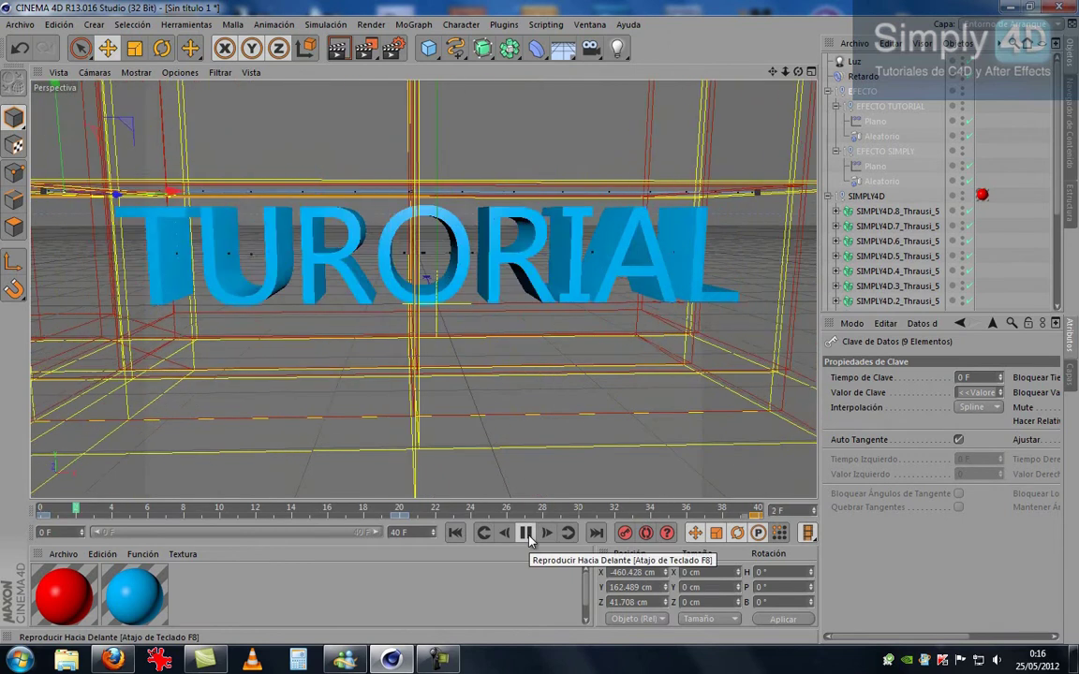
click(526, 533)
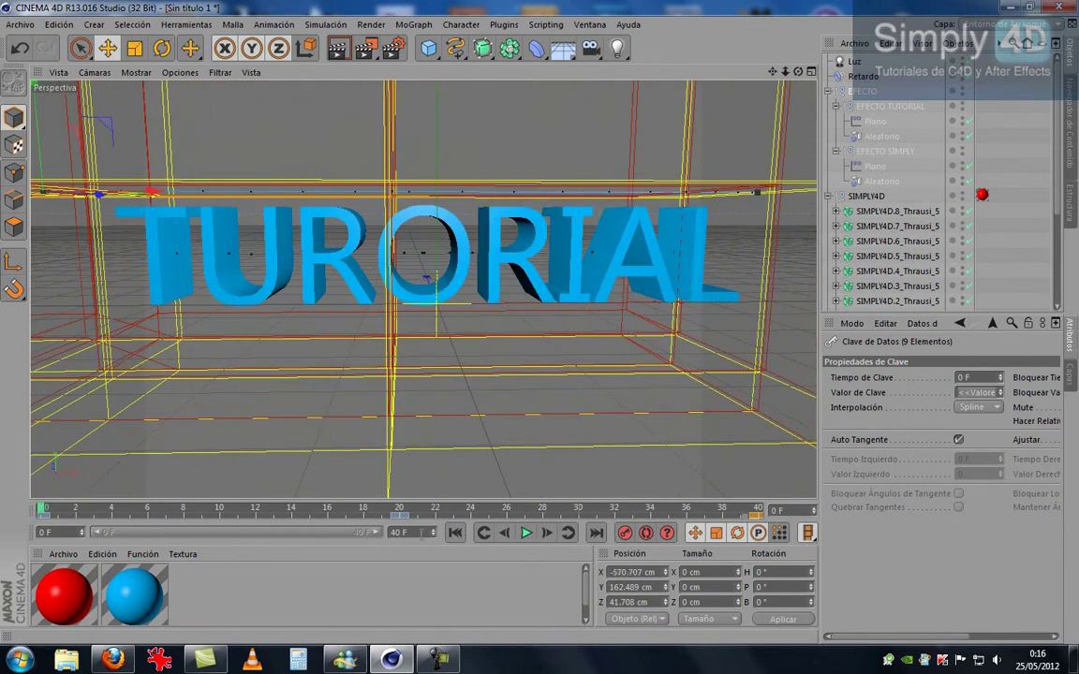
text(160)
key(Return)
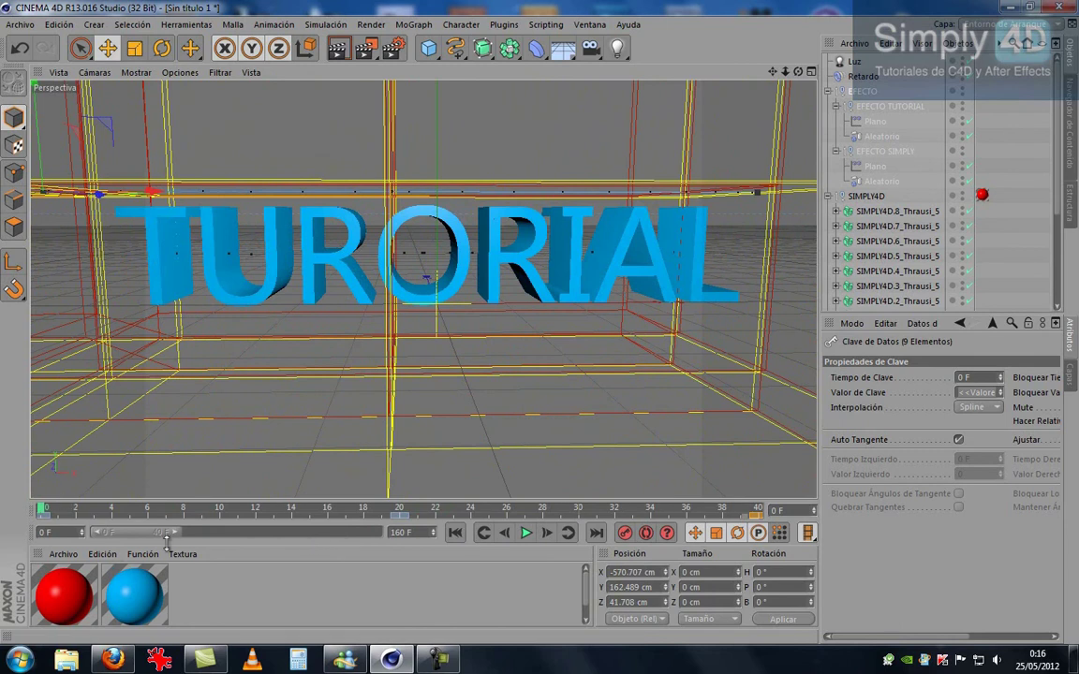
drag(253, 536, 409, 539)
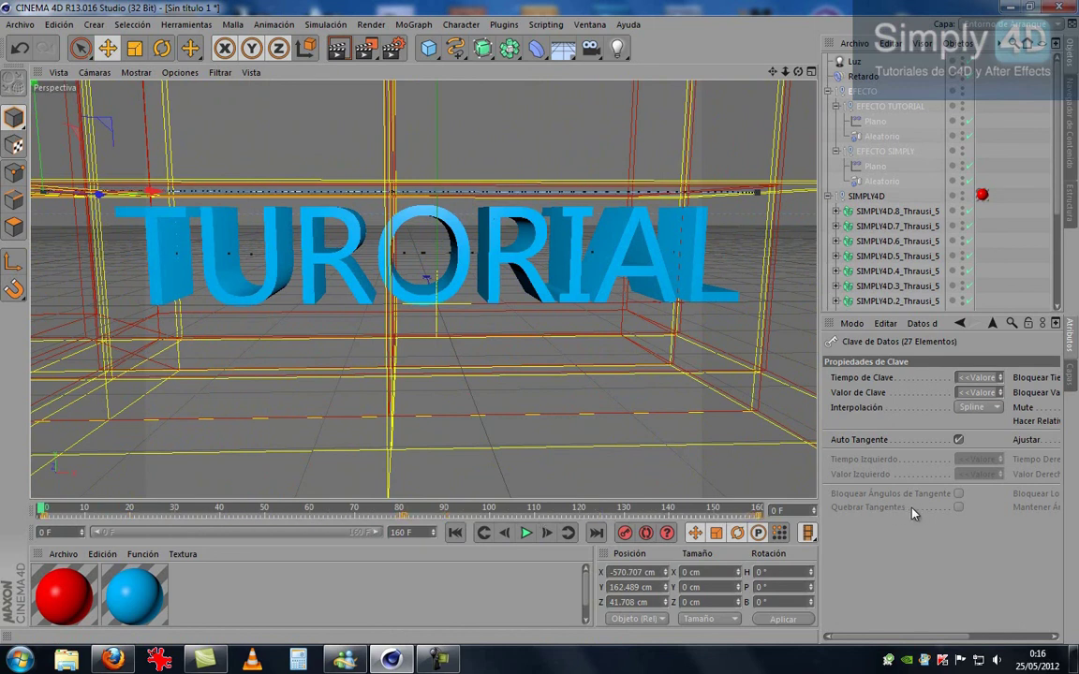
click(493, 578)
click(524, 533)
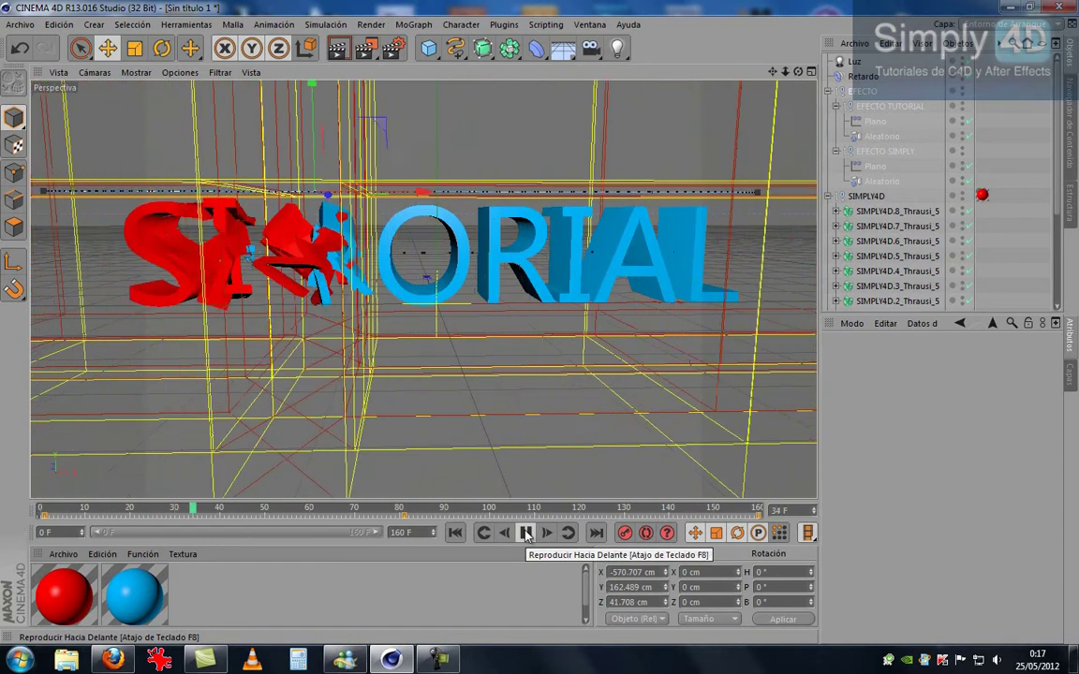
Pause and resume playback until red SIMPLY4D forms at frame 90, then stop the screen recording
click(525, 533)
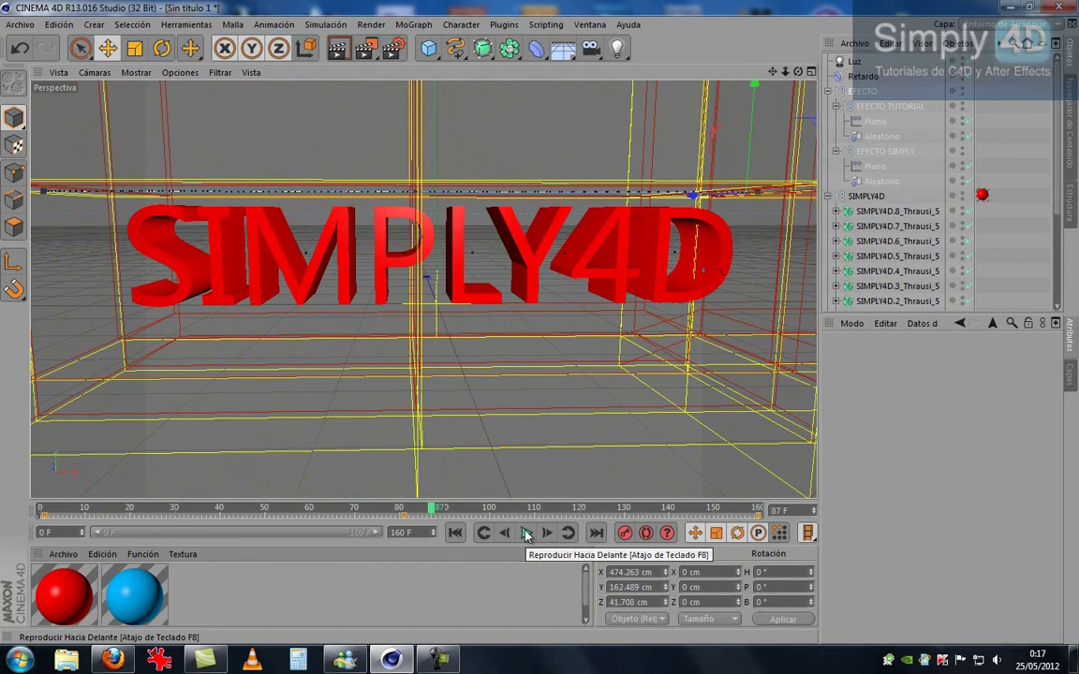
click(525, 533)
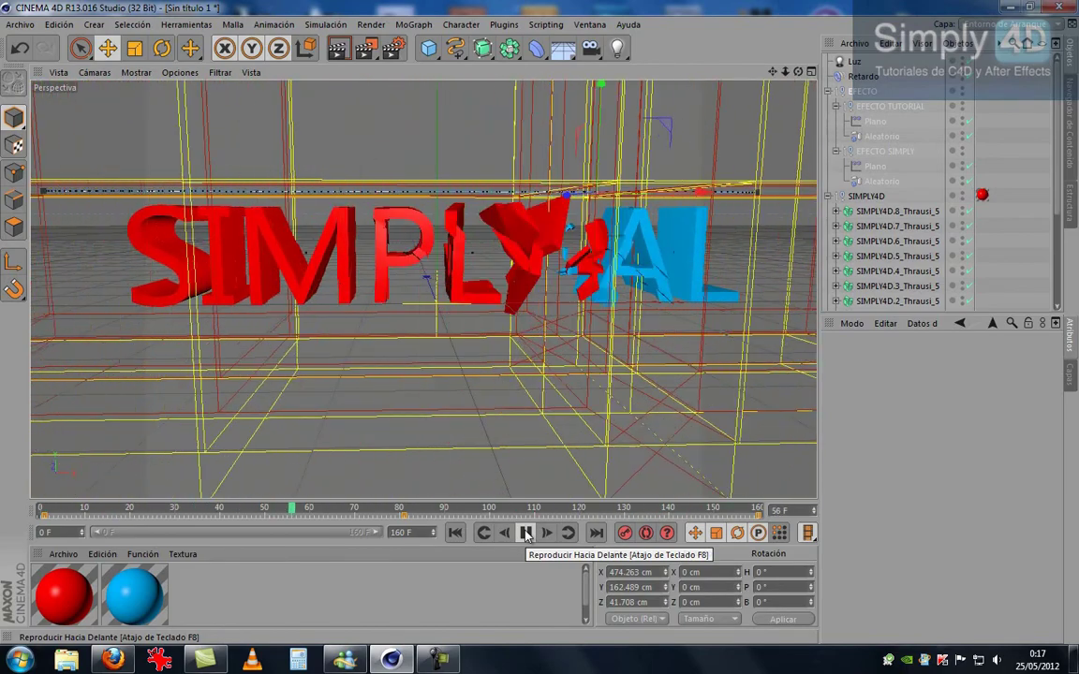
click(525, 532)
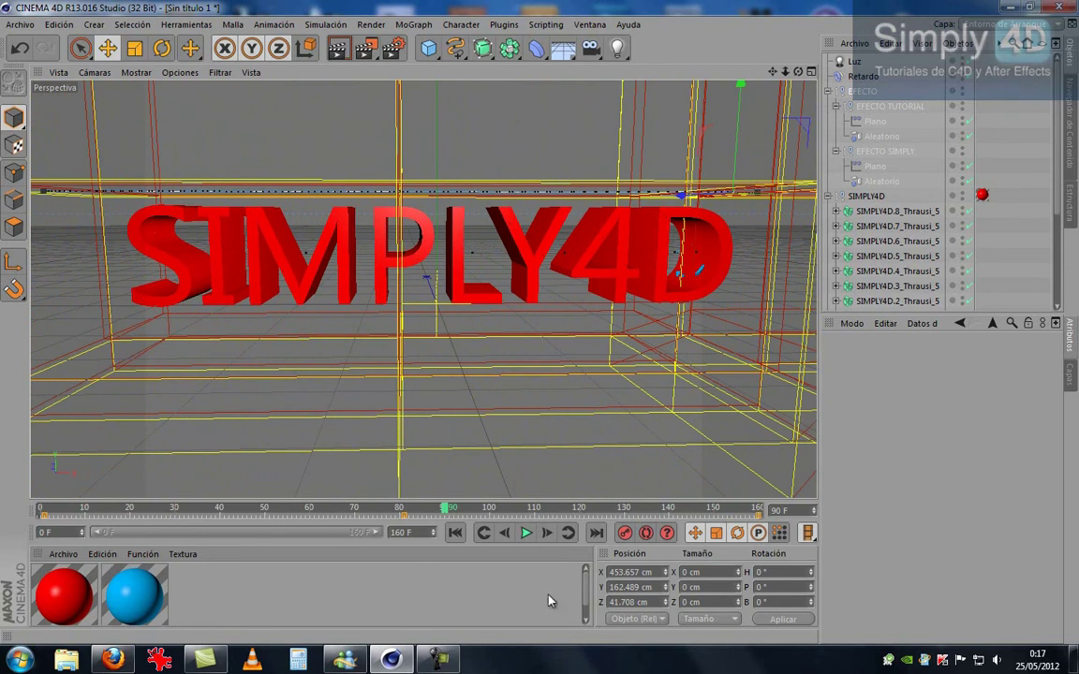
click(427, 663)
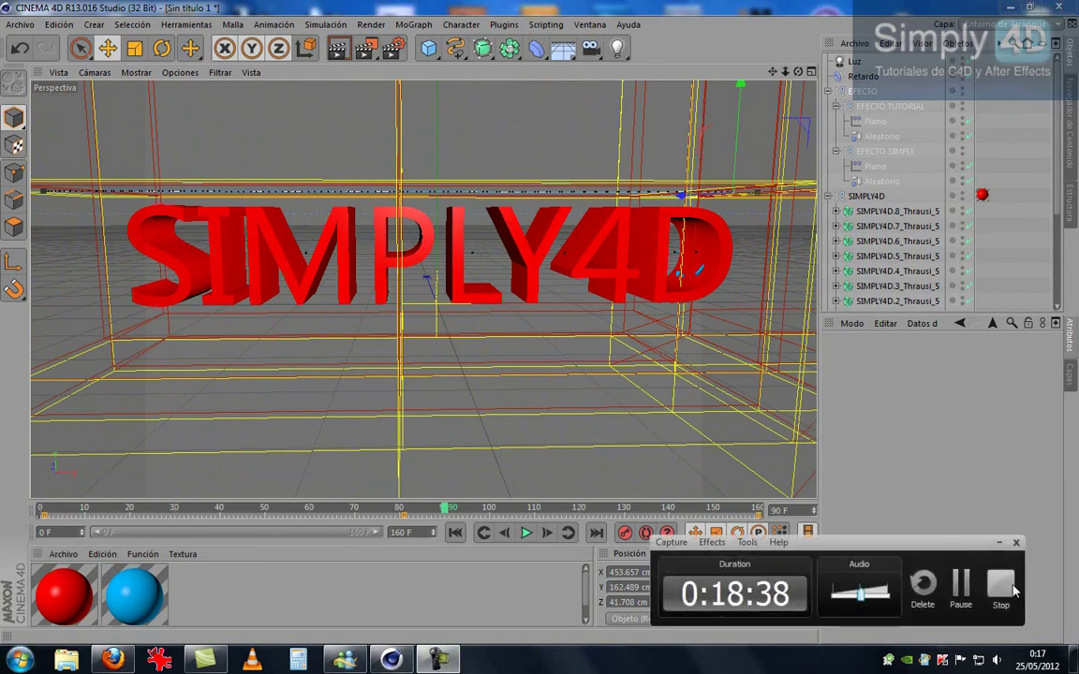
click(1013, 588)
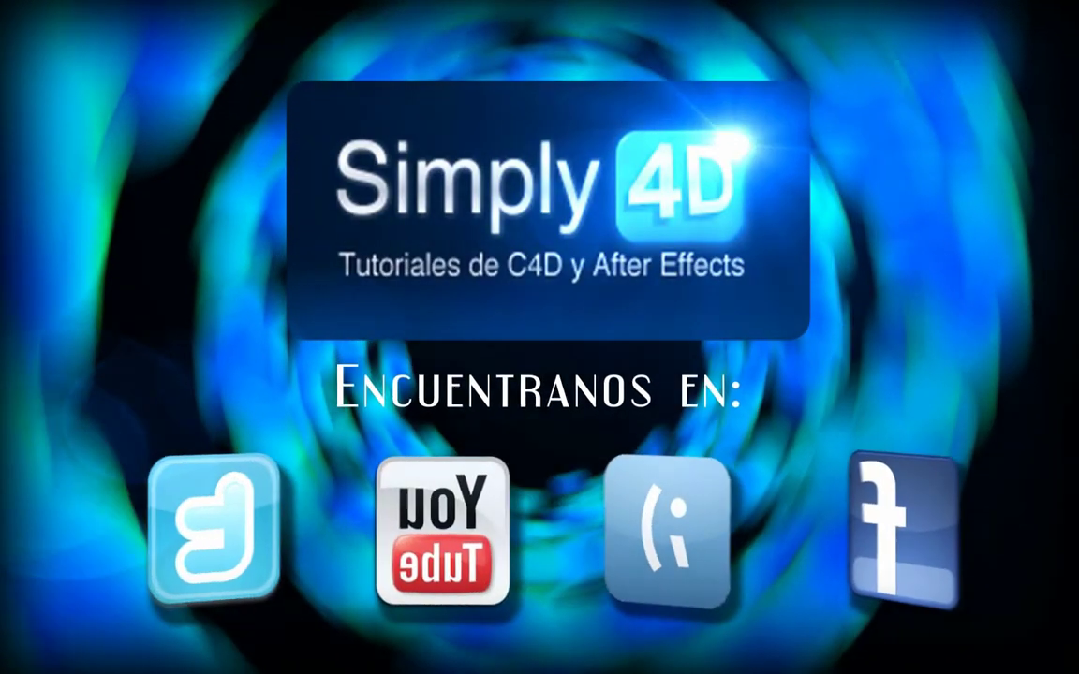